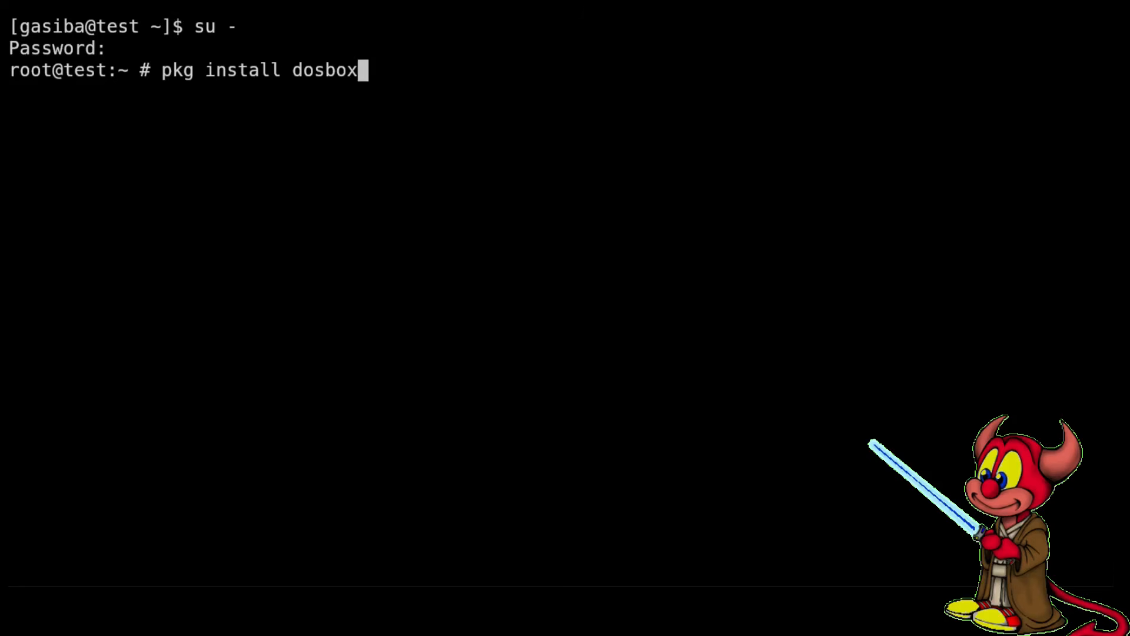
Install the dosbox-x package with pkg, accept the pkg upgrade, and leave the root shell.
key("Return")
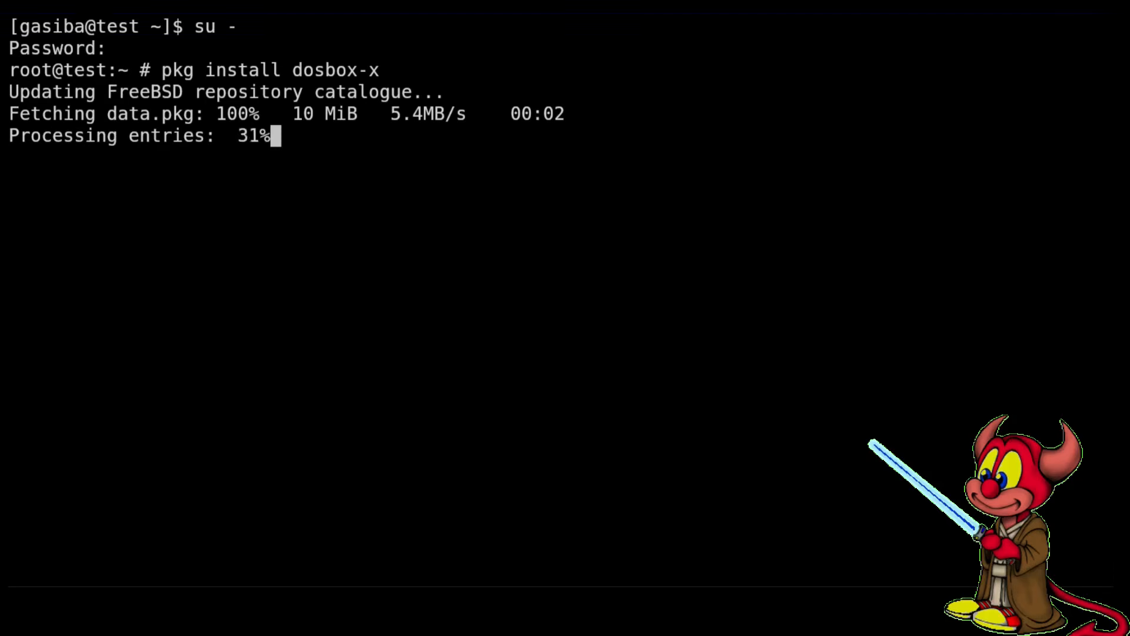
type("y")
key("Return")
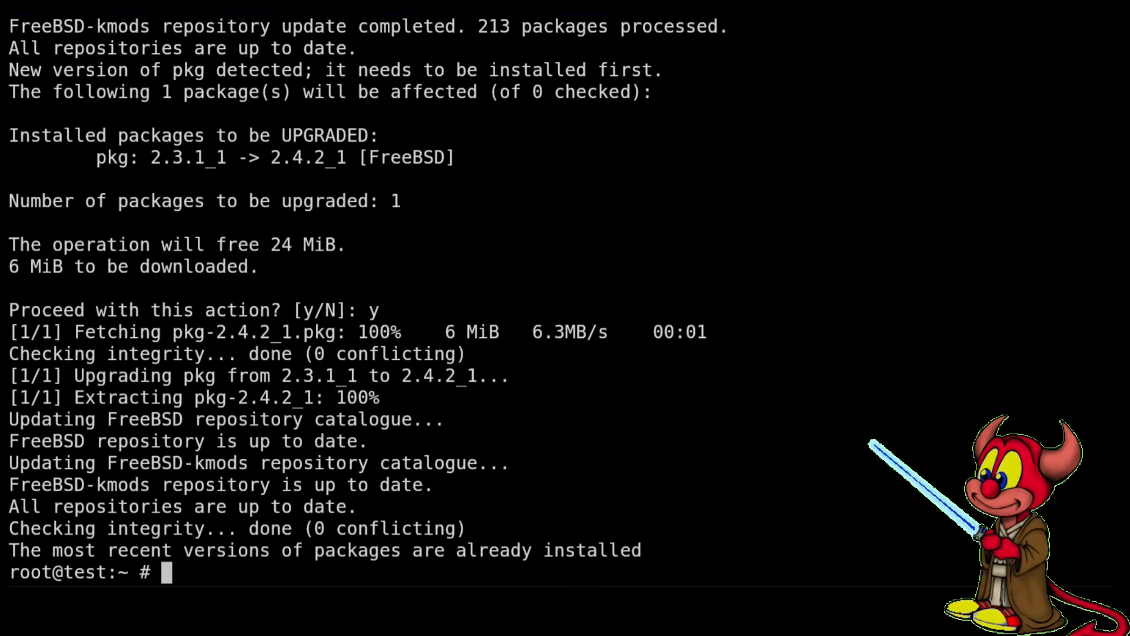
key("ctrl+d")
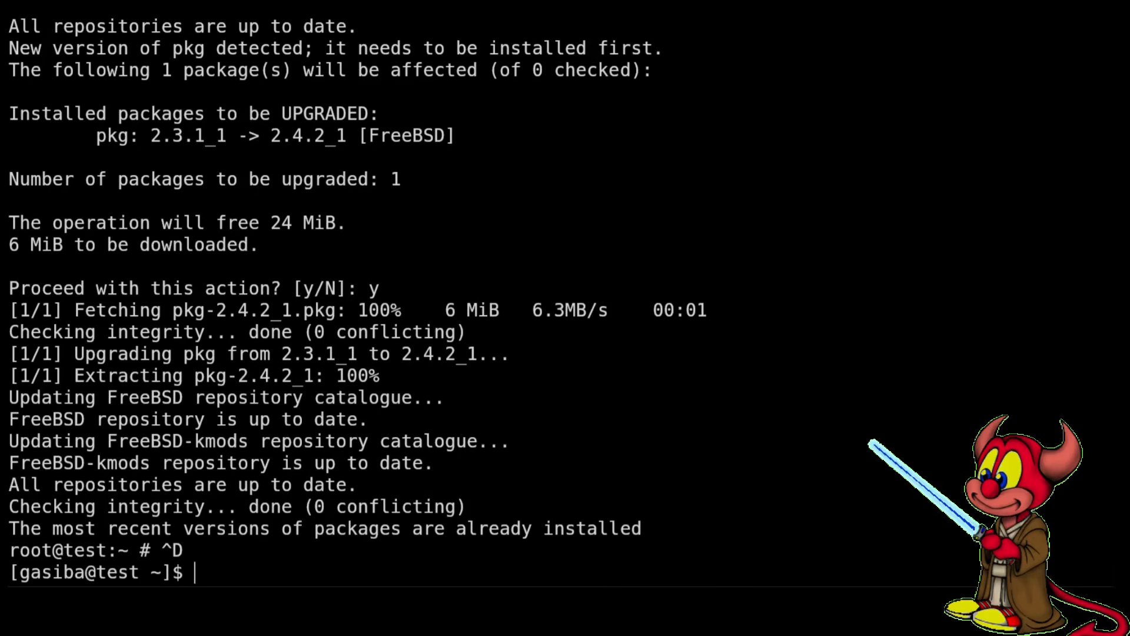
Create a win311 directory in the home directory and change into it.
type("mkdir win311")
key("Return")
type("cd ")
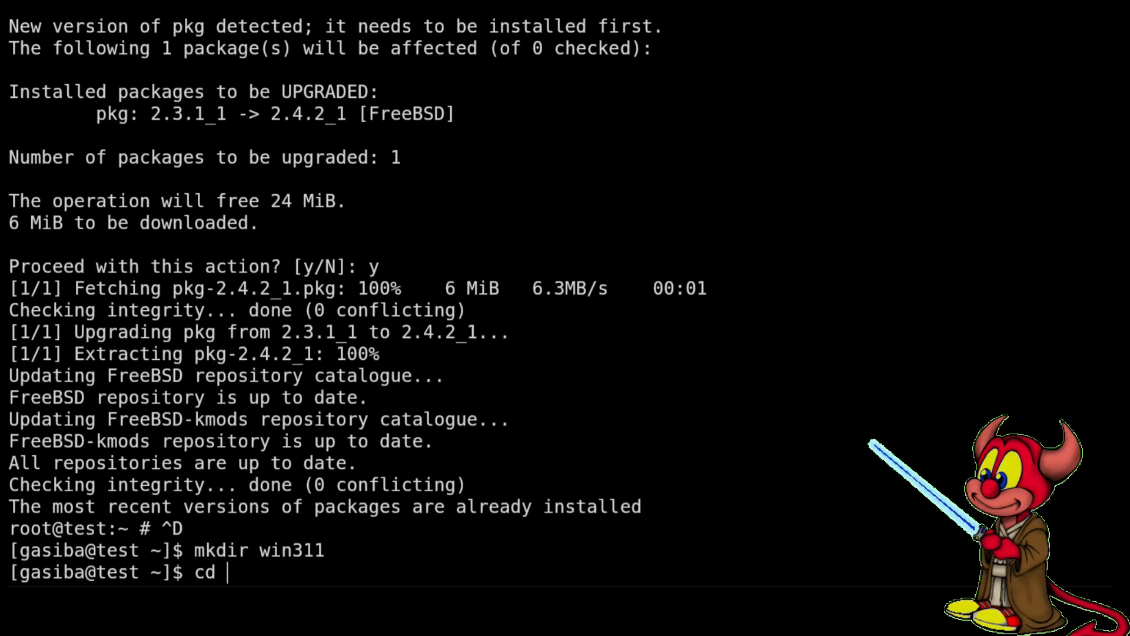
type("win")
key("Tab")
key("Return")
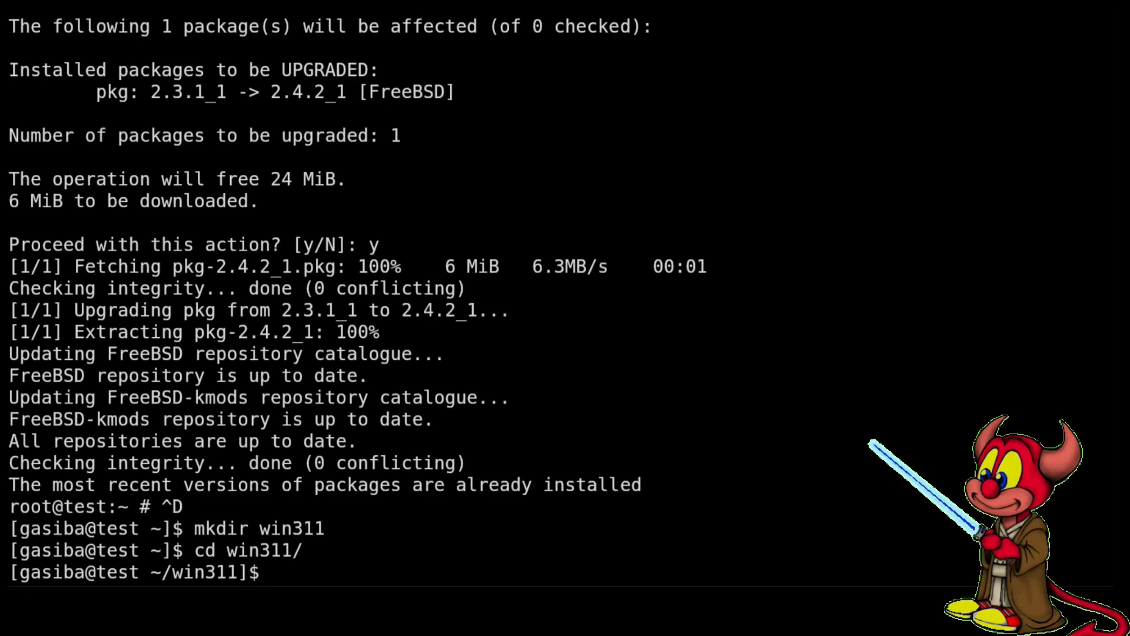
Start Midnight Commander, open ~/WIN311 in the second panel, and select all of its files and folders.
type("mc")
key("Return")
key("Return")
key("Up")
key("Up")
key("Up")
key("Return")
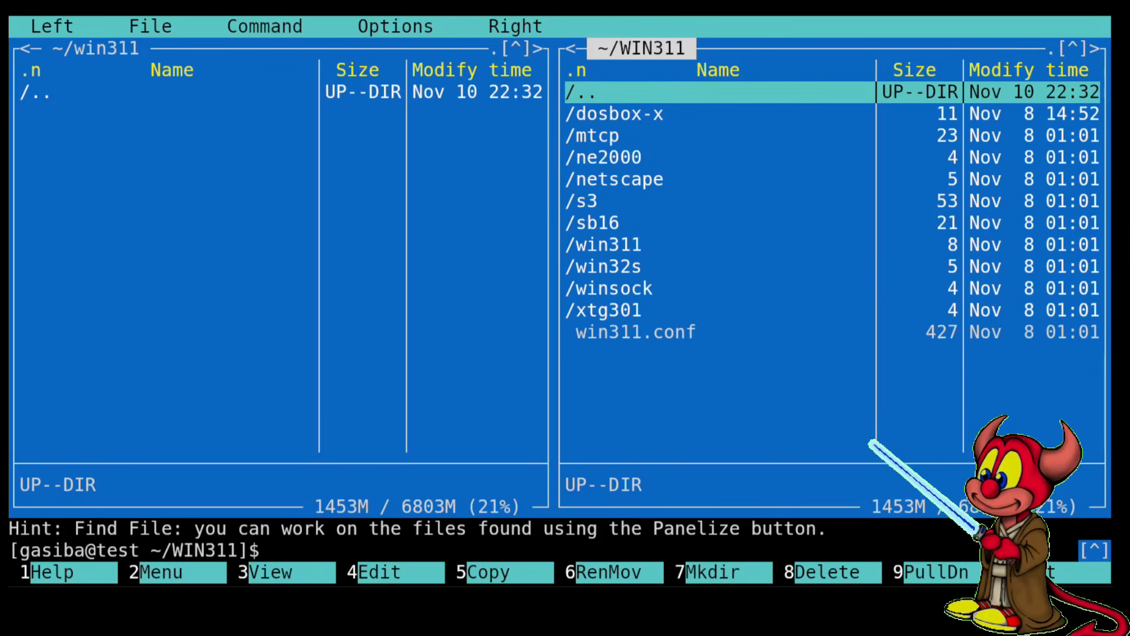
key("Down")
key("plus")
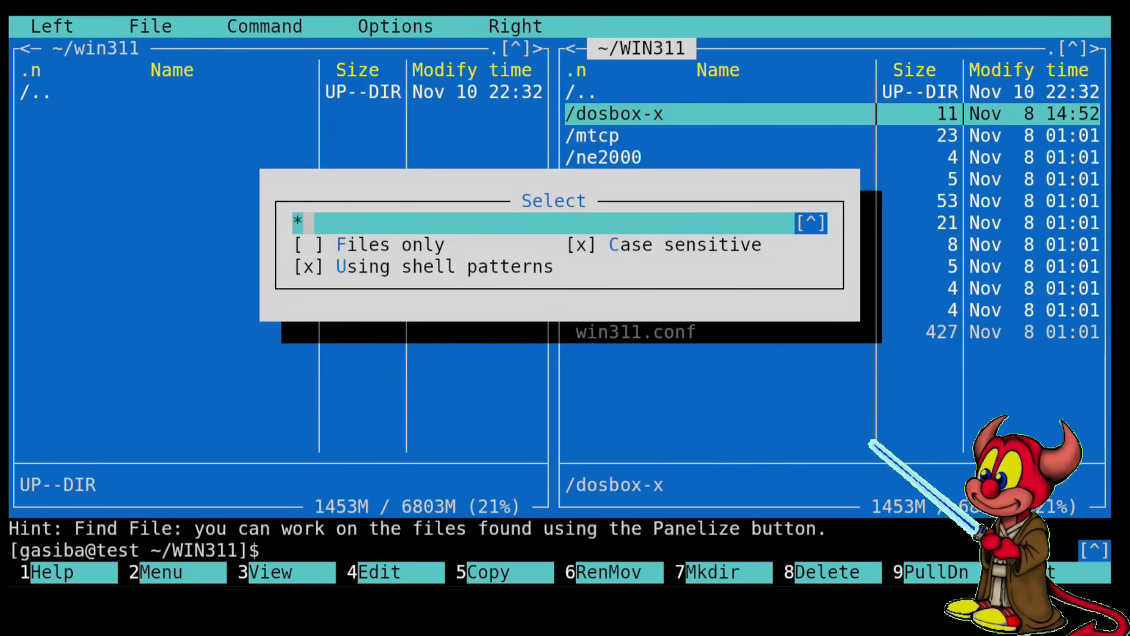
key("Return")
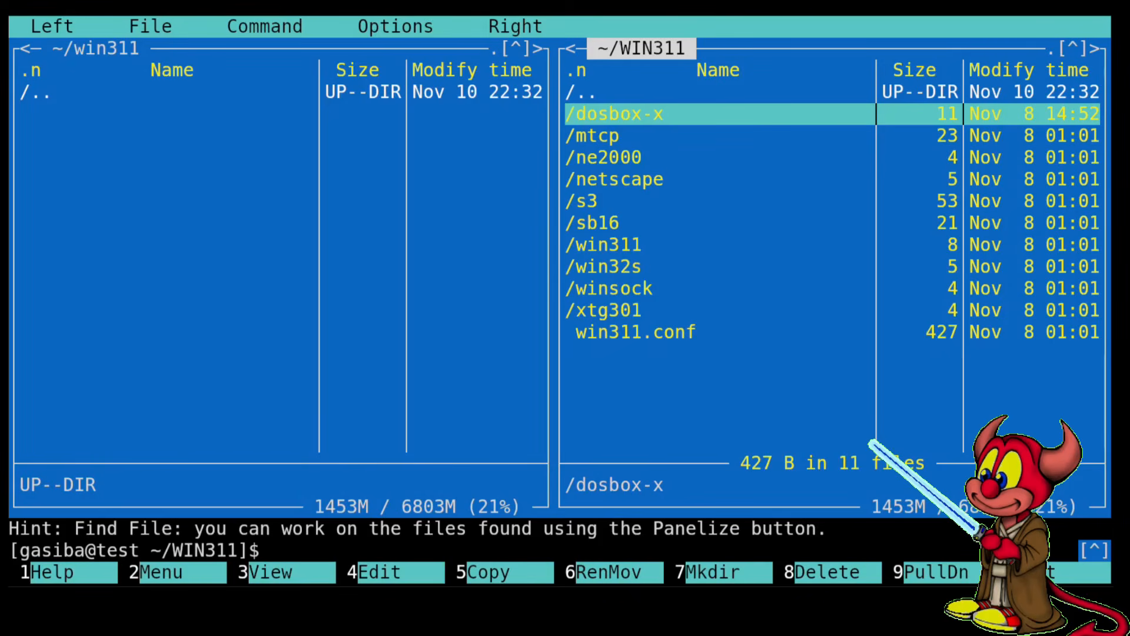
Create a setup directory inside ~/win311 and open it in the first panel.
key("Tab")
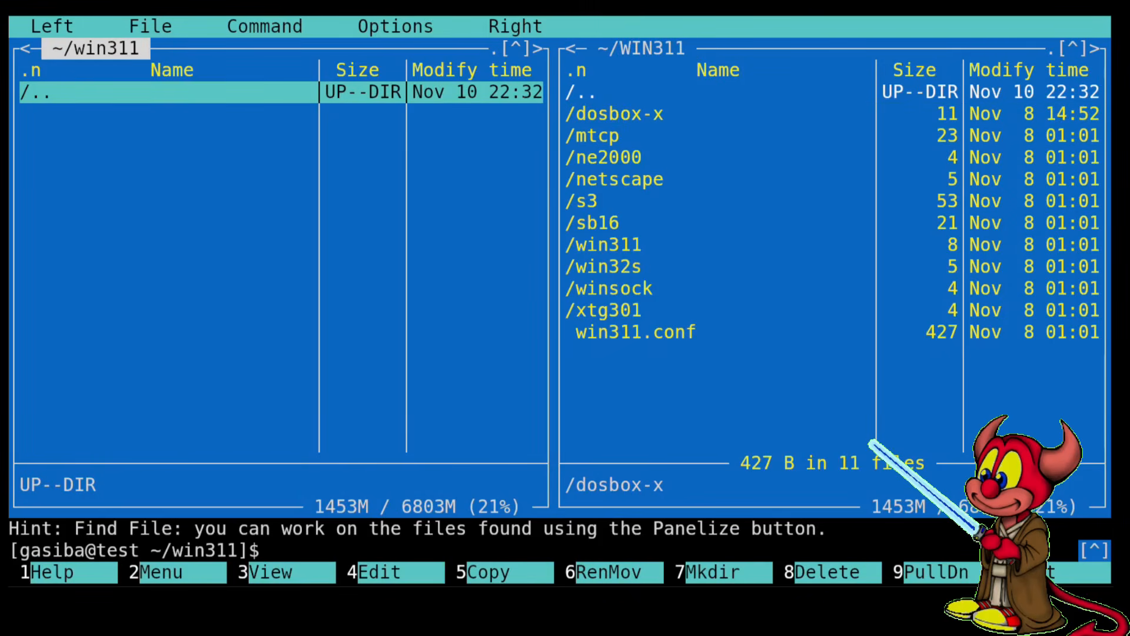
type("mkdir setip")
key("BackSpace")
key("BackSpace")
type("up")
key("Return")
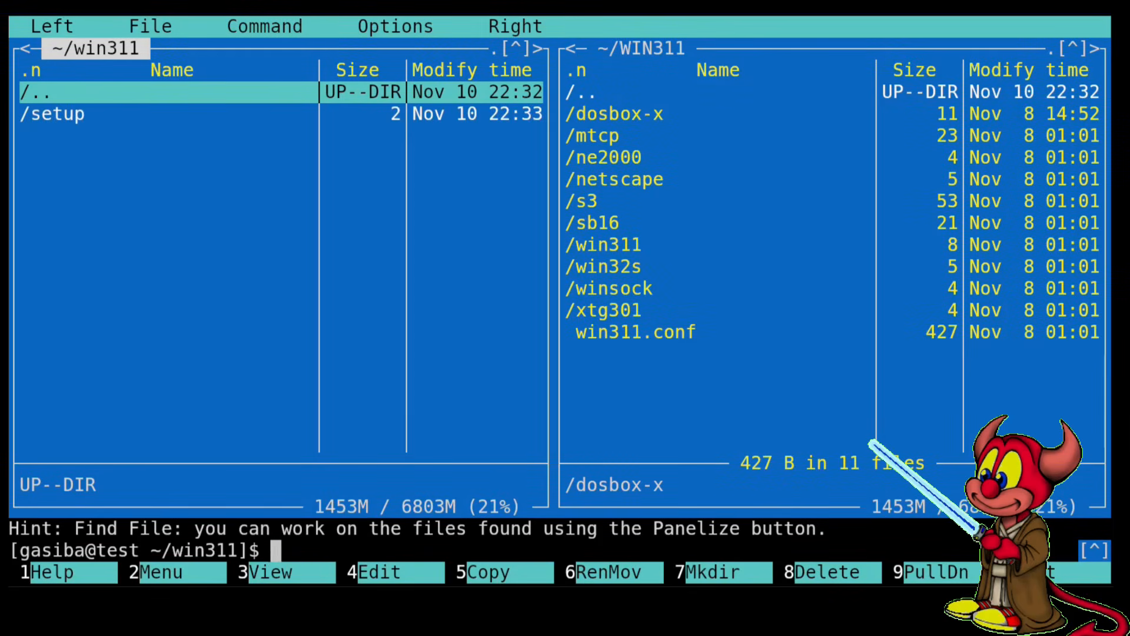
key("Down")
key("Return")
Copy the selected ~/WIN311 files and folders into ~/win311/setup, keeping the default copy options.
key("Tab")
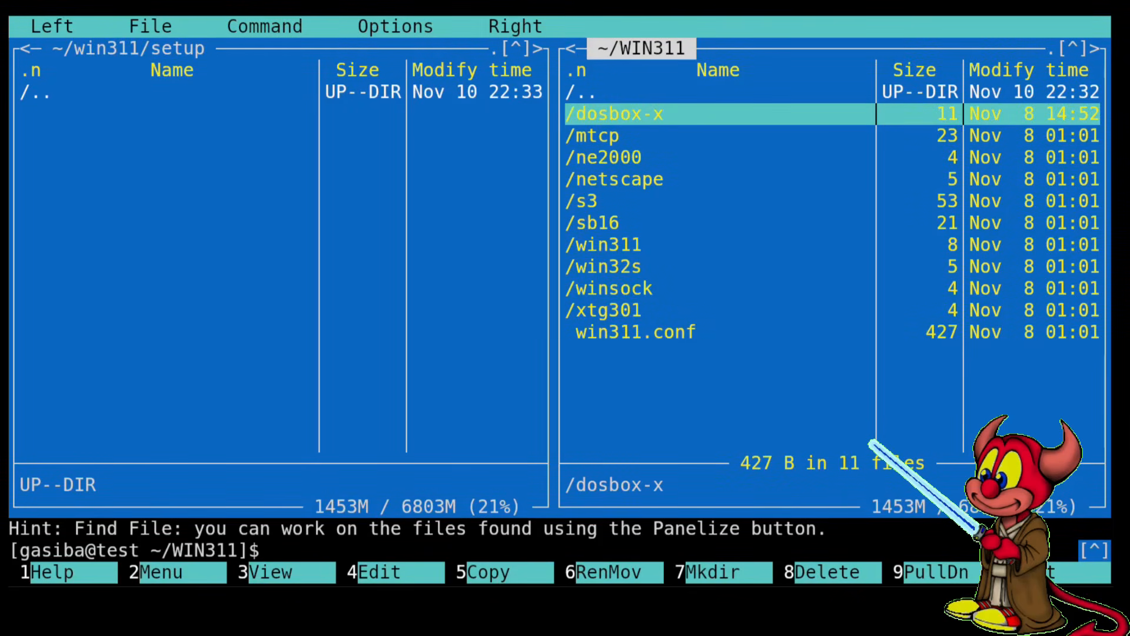
key("F5")
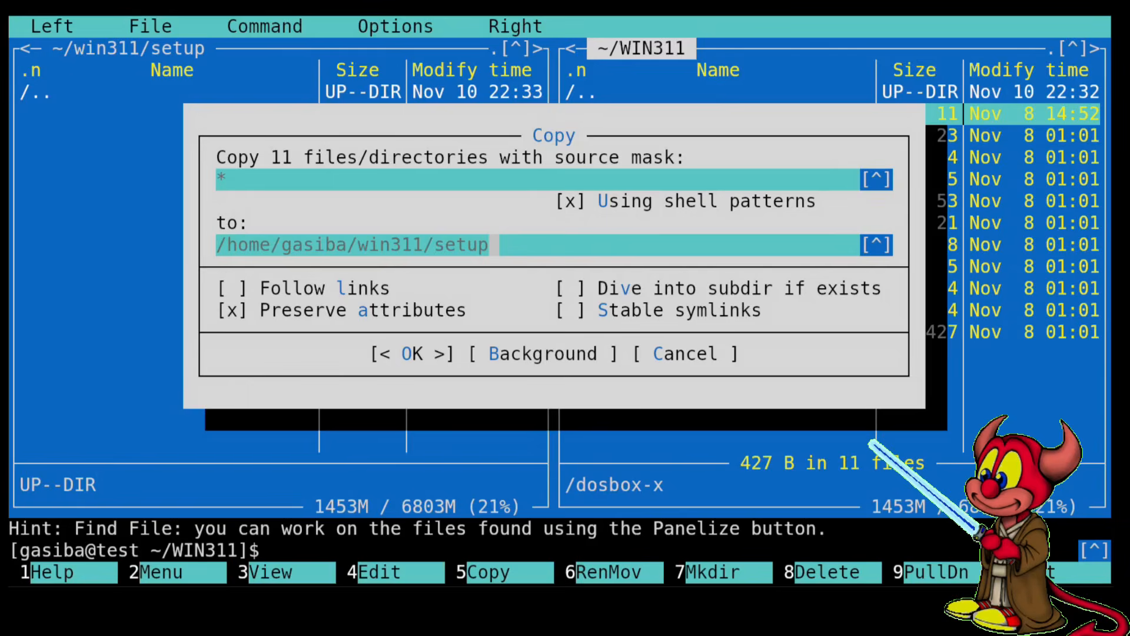
key("Return")
Show the shell in ~/win311 and list the contents of that directory and of setup.
key("Tab")
key("ctrl+o")
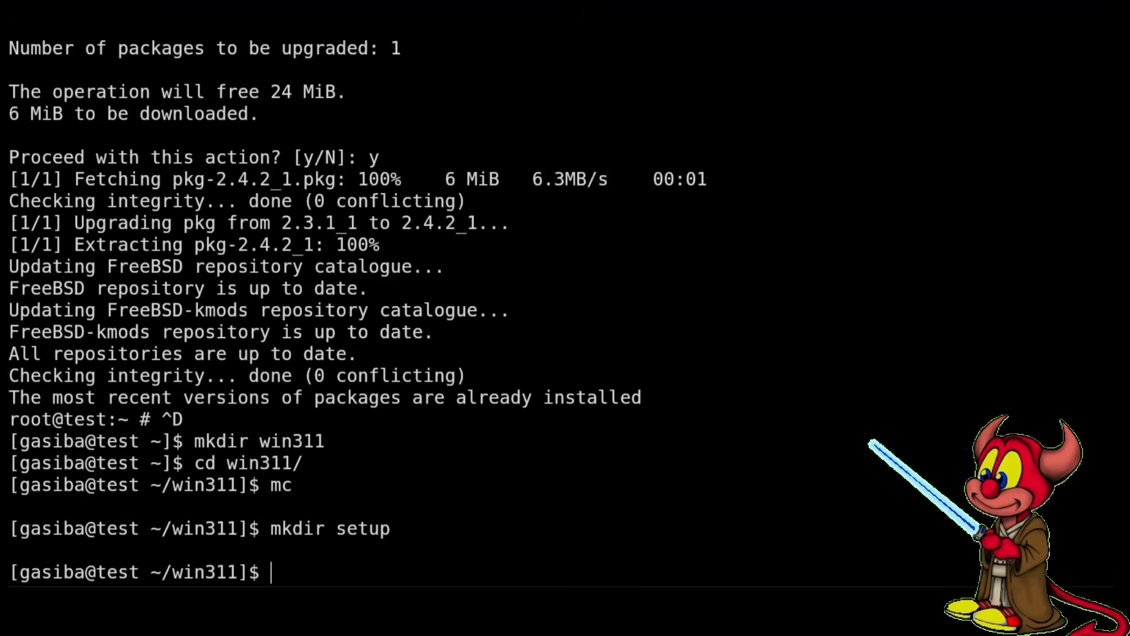
type("ls")
key("Return")
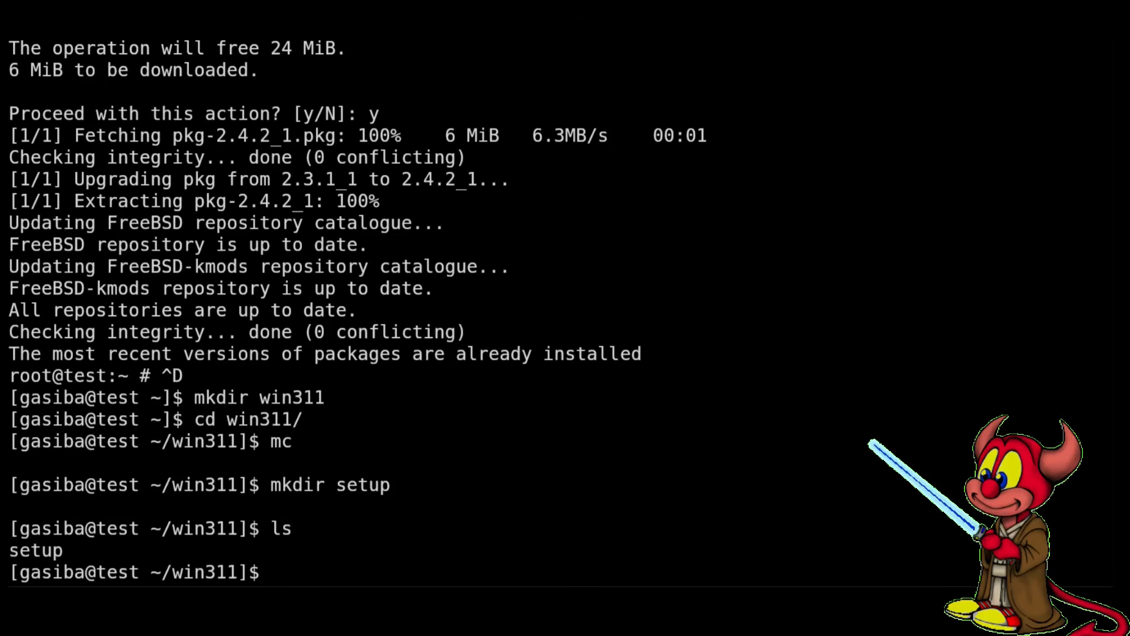
type("ls setup/")
key("Return")
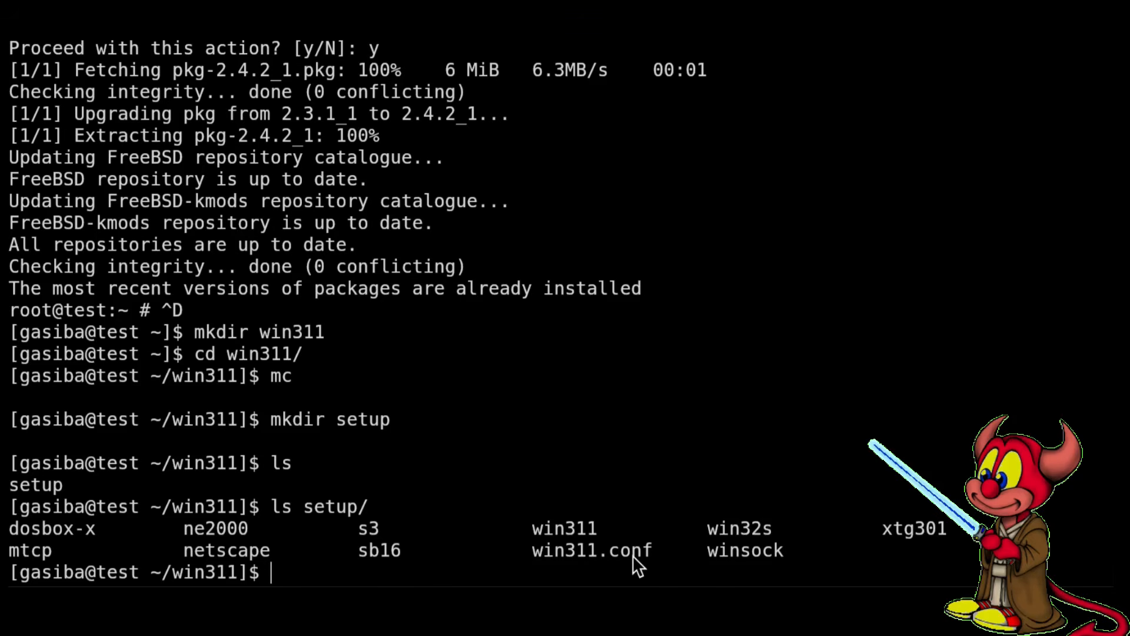
Copy setup/win311.conf into the current win311 directory.
type("cp setup/win")
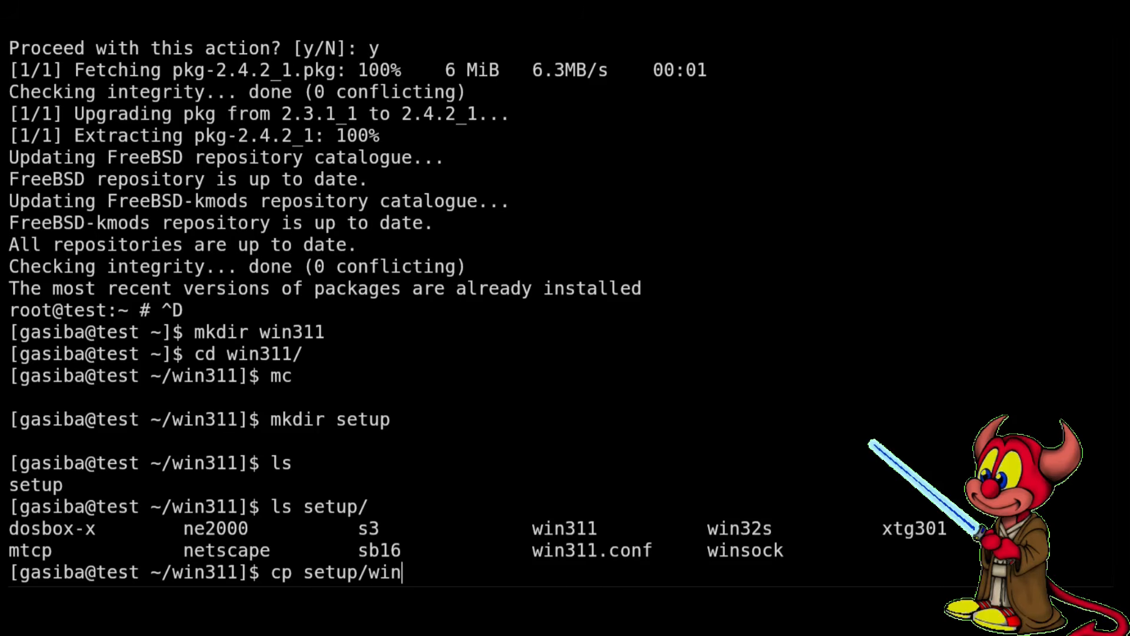
type("311.conf .")
key("Return")
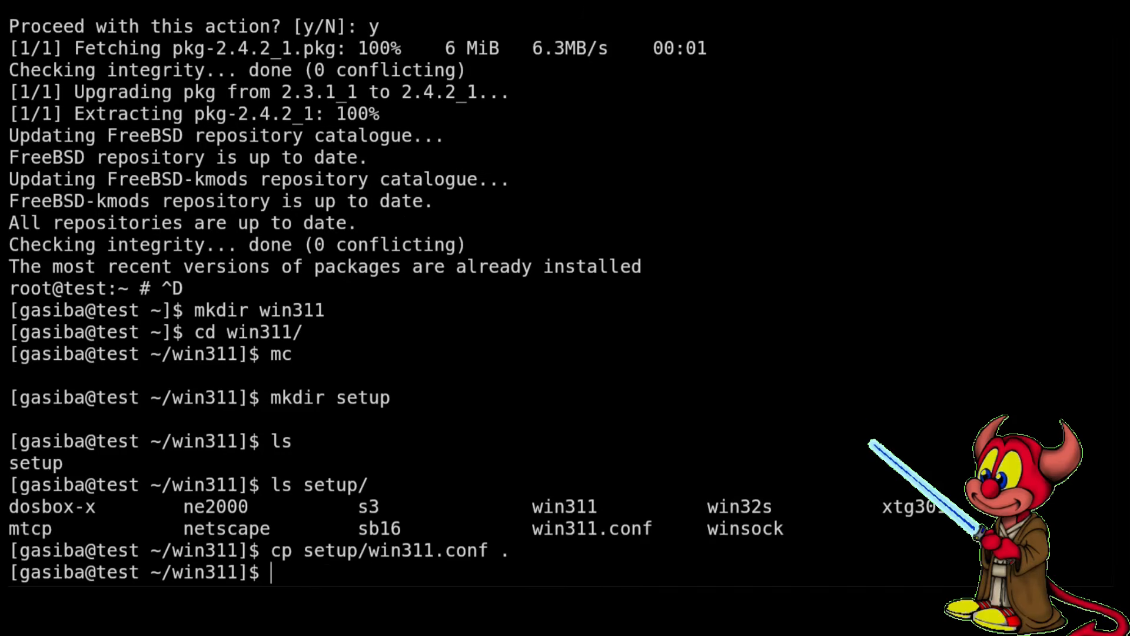
Open win311.conf in vim and change the title value to Windows 3.11.
type("vim win311.conf")
key("Return")
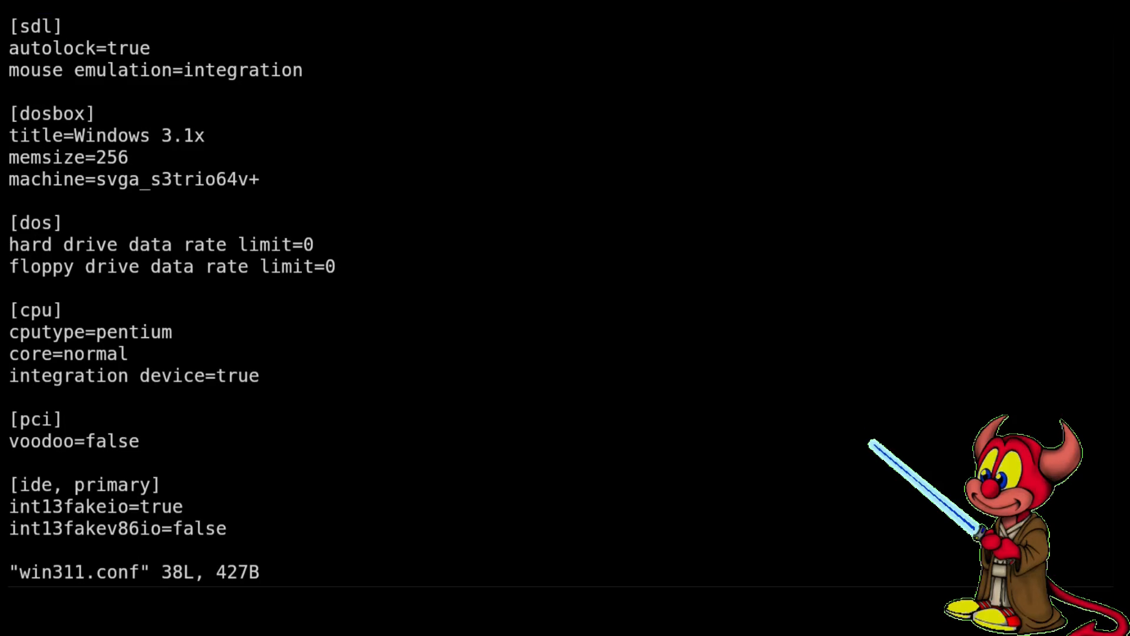
key("Up")
key("Down")
key("Down")
key("Down")
key("Down")
key("Down")
key("Right")
key("Right")
key("Right")
key("Right")
key("Right")
key("Right")
key("Right")
key("Right")
key("Right")
key("Right")
key("Right")
key("Right")
key("Right")
key("Right")
key("Right")
key("Right")
key("Right")
type("r1")
Delete the C: and autoexec.bat lines below MOUNT C ~/win311 in the [autoexec] section.
key("Down")
key("Down")
key("Down")
key("Down")
key("Down")
key("Down")
key("Down")
key("Down")
key("Down")
key("Down")
key("Down")
key("Down")
key("Down")
key("Down")
key("Down")
key("Down")
key("Down")
key("Down")
key("Down")
key("Down")
key("Down")
key("Down")
key("Down")
key("Down")
key("Down")
key("Down")
key("Down")
key("Down")
key("Down")
key("Down")
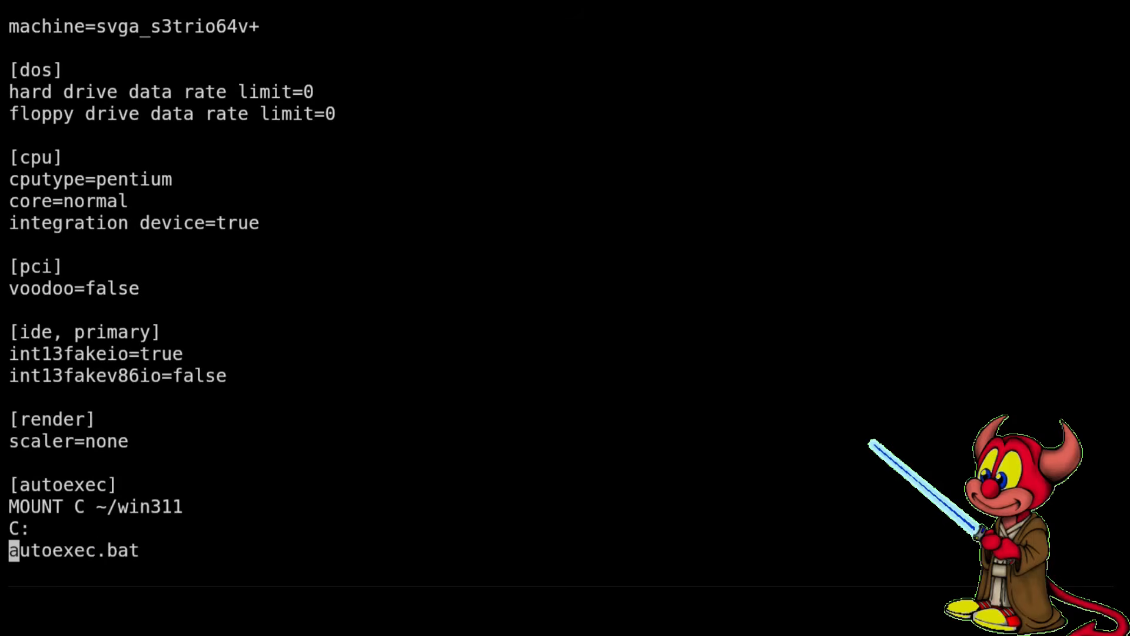
key("Up")
key("Up")
key("Up")
key("Up")
key("Up")
key("Up")
key("Up")
key("Up")
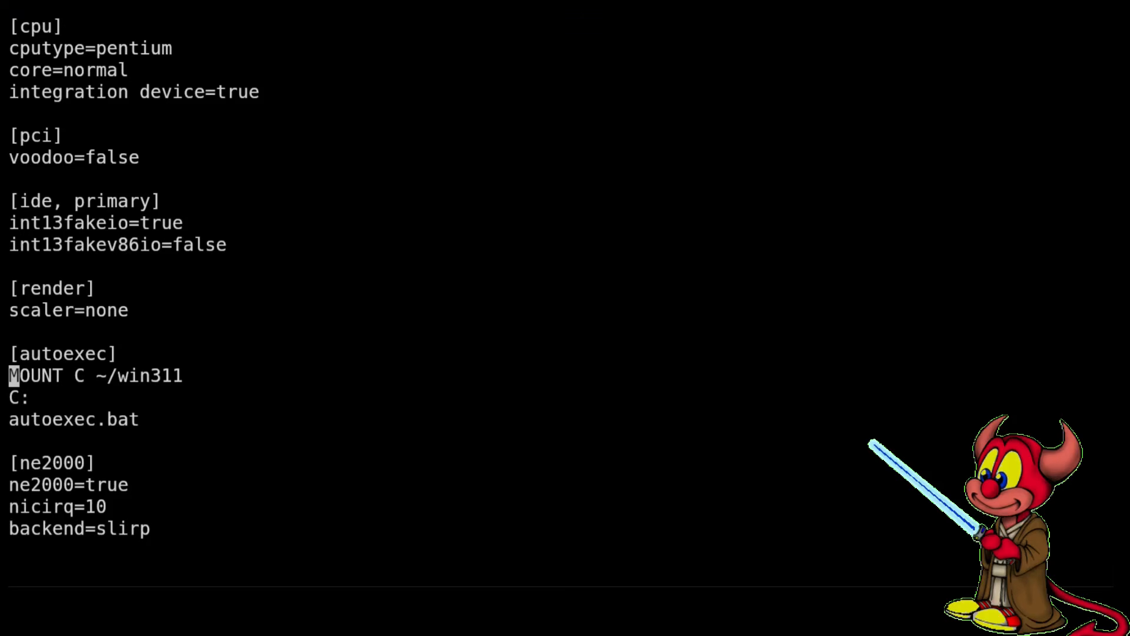
key("Right")
key("Right")
key("Right")
key("Right")
key("Right")
key("Right")
key("Right")
key("Right")
key("Right")
key("Right")
key("Right")
key("Right")
key("Right")
key("Right")
key("Down")
key("d")
key("d")
key("d")
key("d")
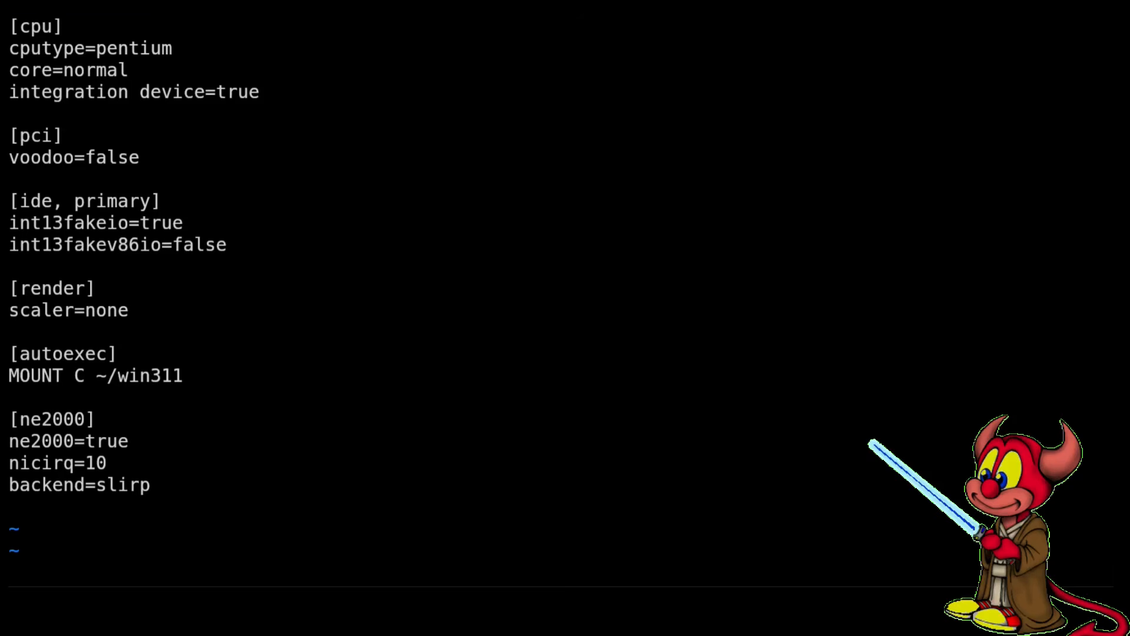
Check the remaining [autoexec] and [ne2000] lines, then save win311.conf and quit vim.
key("Up")
key("Up")
key("Down")
key("Down")
key("Down")
key("Down")
key("Down")
key("Down")
type(":x")
key("Return")
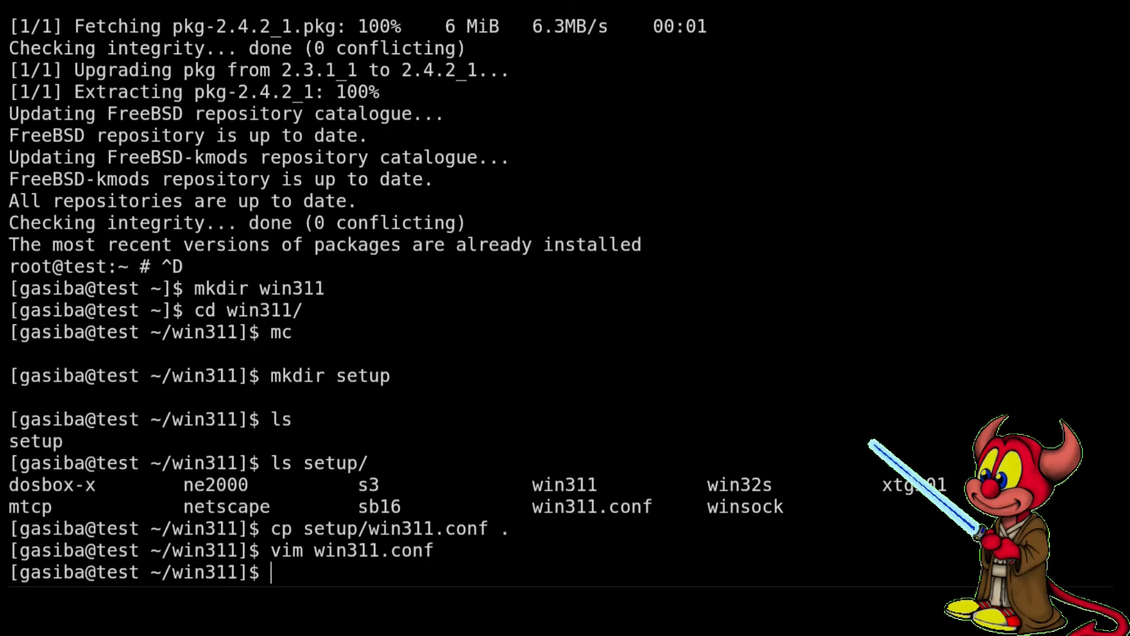
Launch dosbox-x with the win311.conf configuration file.
type("dosbp")
key("BackSpace")
key("Tab")
type("-conf win311.conf")
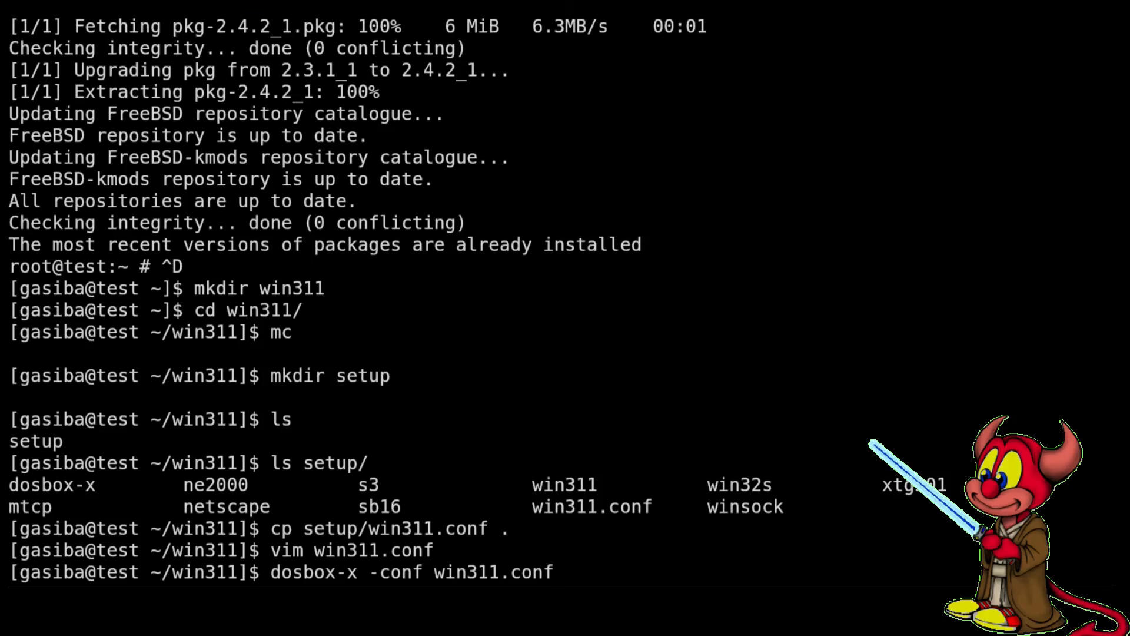
key("Return")
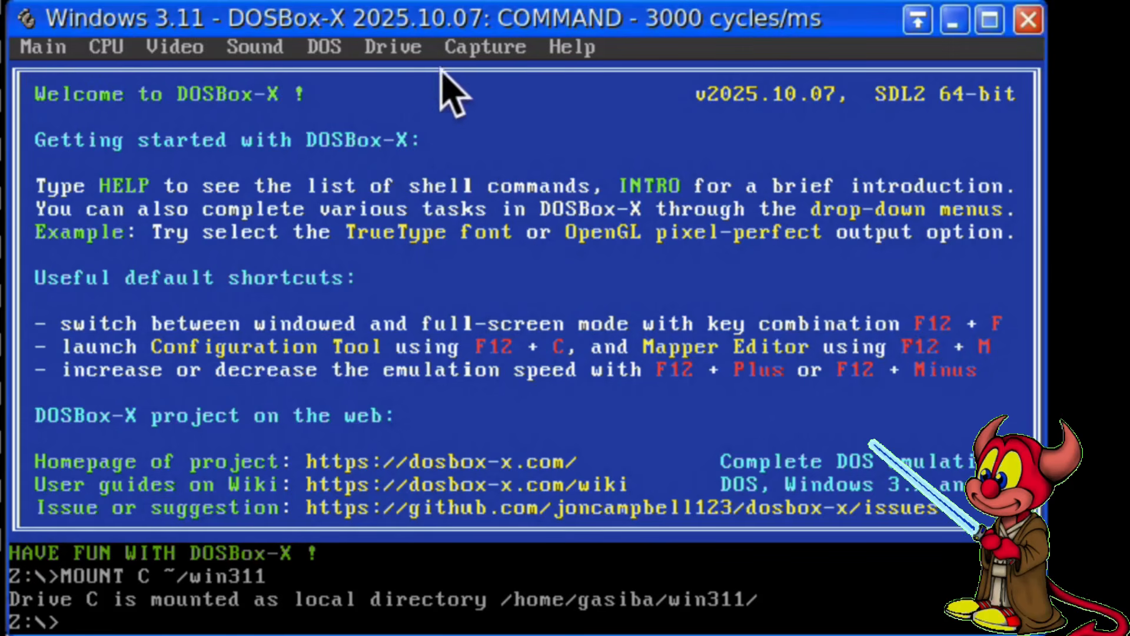
Start mounting multiple disk images on drive A and choose the first image in setup/win311.
left_click(395, 50)
mouse_move(380, 68)
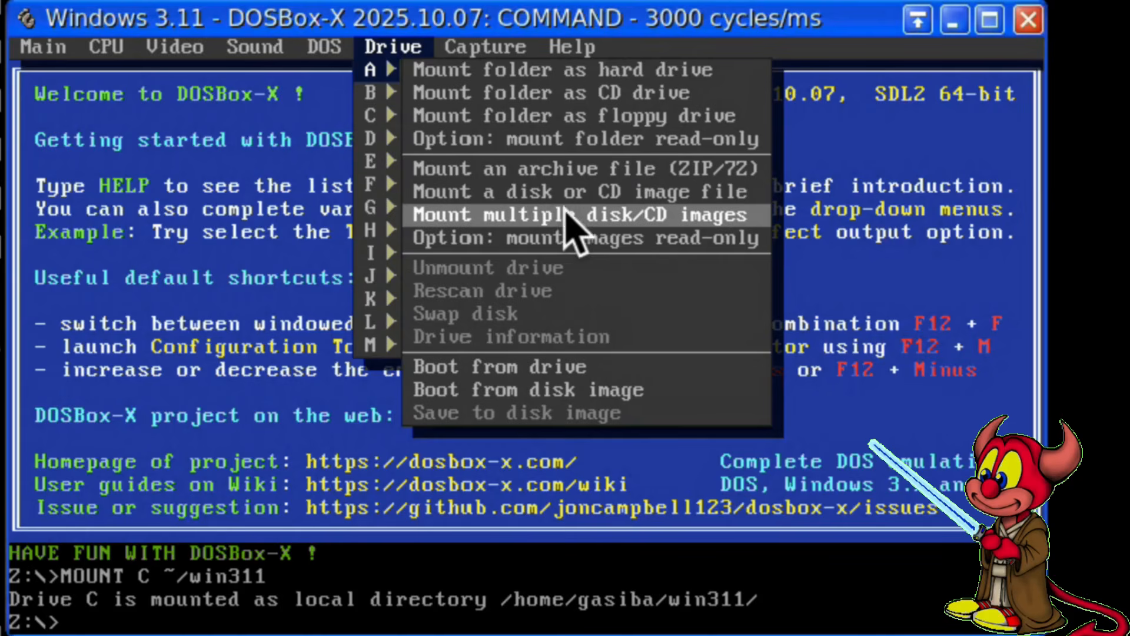
left_click(641, 219)
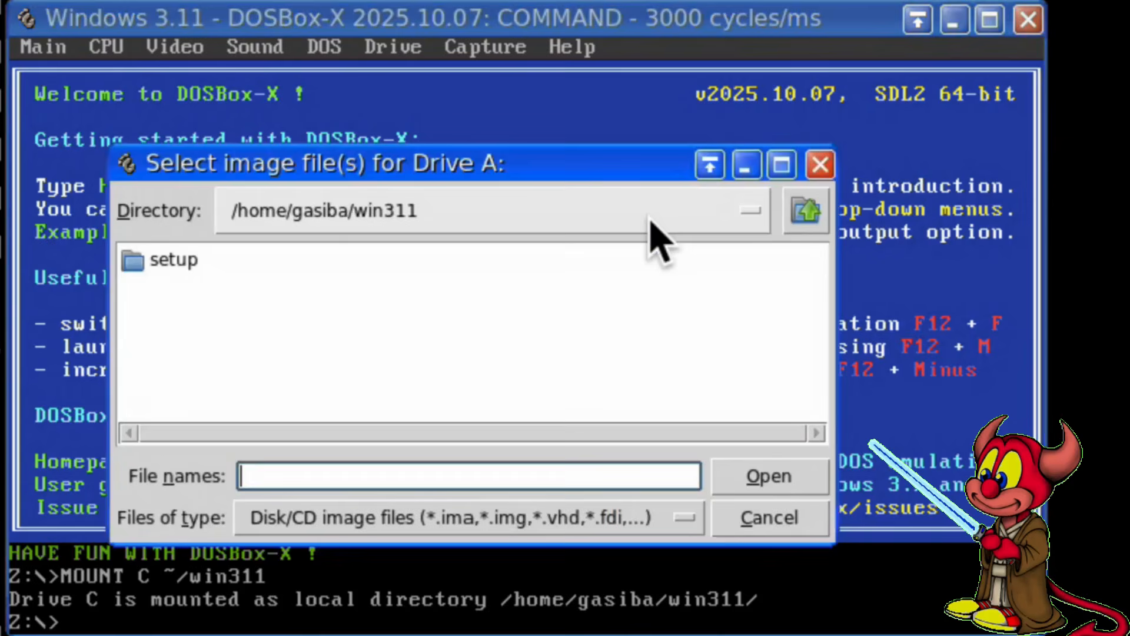
double_click(180, 262)
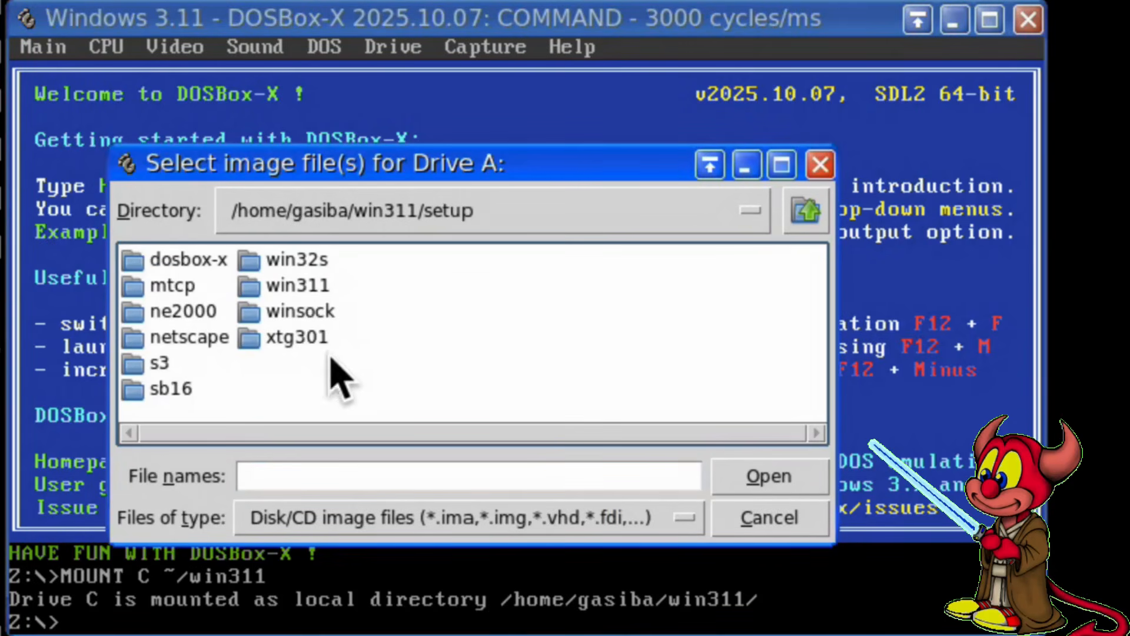
double_click(301, 287)
double_click(203, 261)
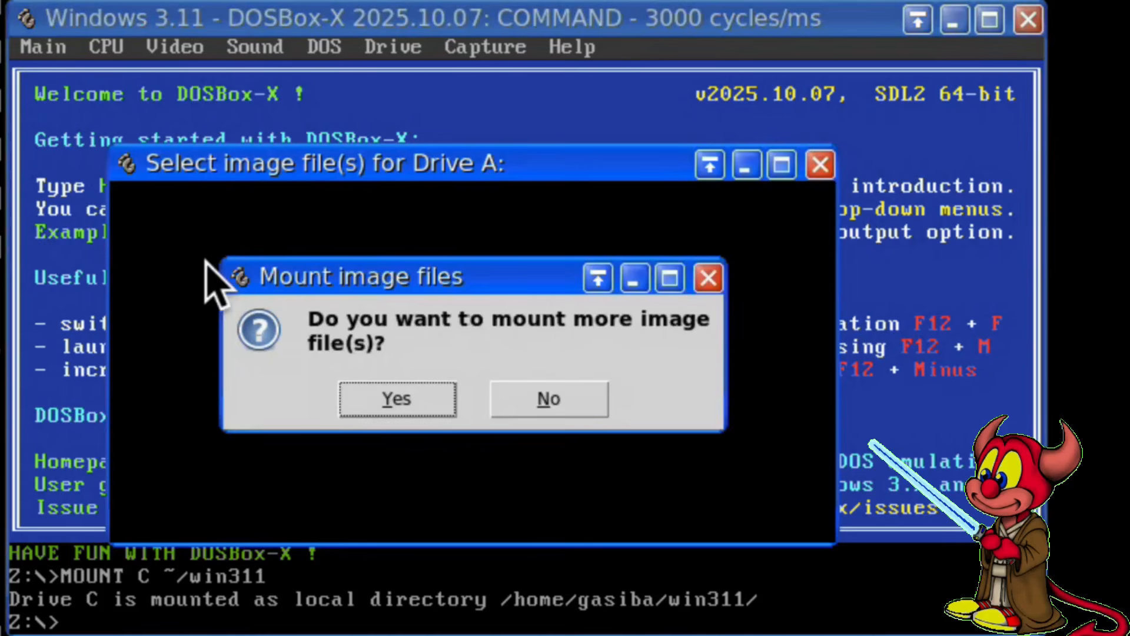
Choose to mount more images and add the second image in setup/win311 to drive A.
left_click(412, 399)
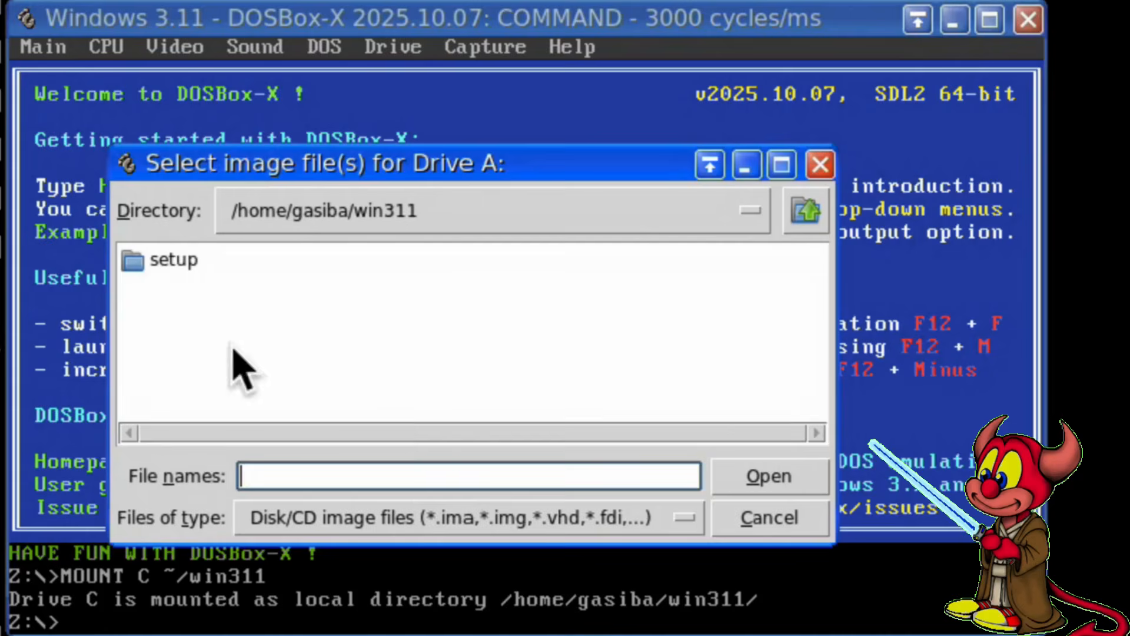
double_click(174, 258)
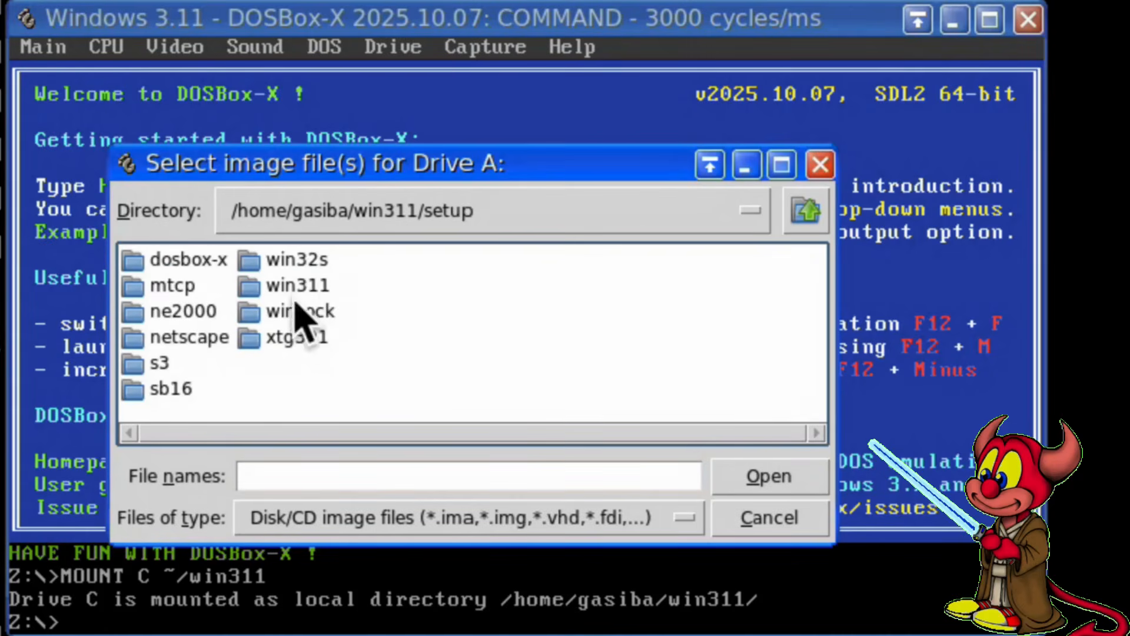
double_click(296, 286)
double_click(222, 286)
Add the third disk image in setup/win311 to the drive A image set.
left_click(388, 392)
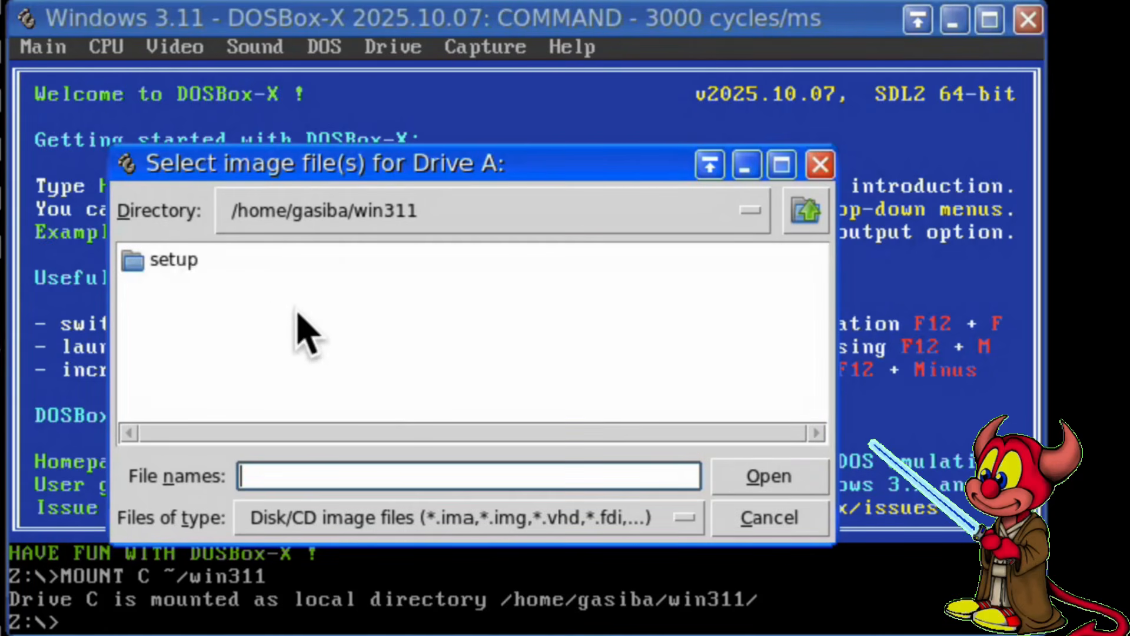
double_click(174, 262)
double_click(318, 292)
double_click(219, 306)
Continue mounting images and add Disk04.img from setup/win311 to drive A.
left_click(401, 394)
double_click(179, 255)
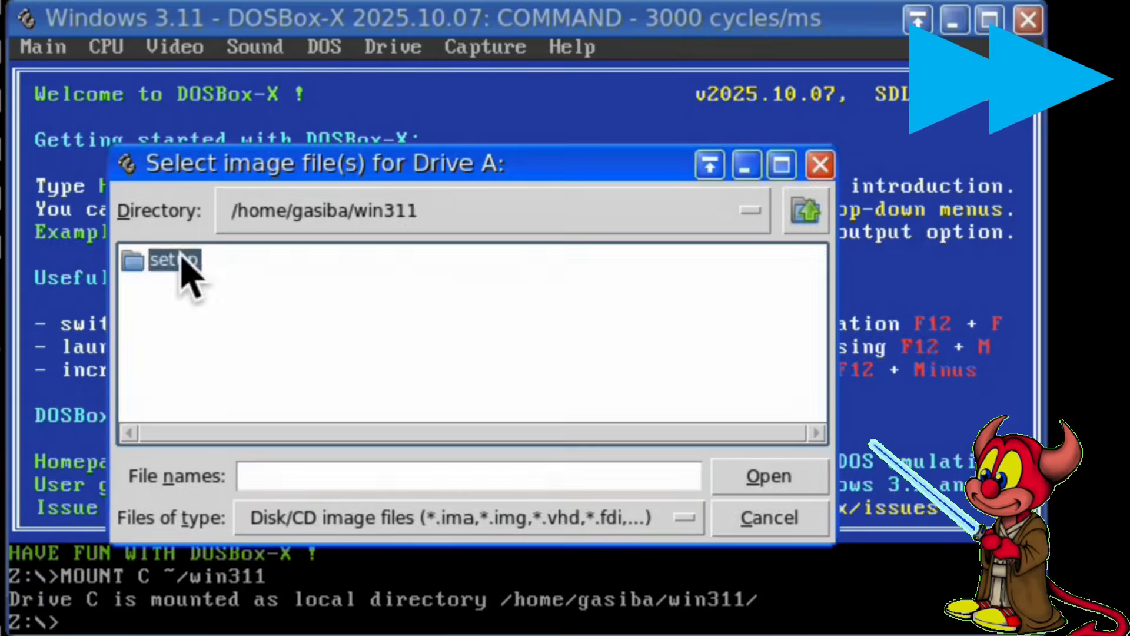
double_click(317, 289)
double_click(217, 336)
Choose to mount another image and add Disk05.img from setup/win311 to drive A.
left_click(396, 393)
double_click(180, 257)
double_click(317, 291)
double_click(222, 366)
Add Disk06.img from setup/win311 as the last image for drive A and finish the mounting.
left_click(395, 394)
double_click(176, 259)
double_click(317, 290)
double_click(224, 390)
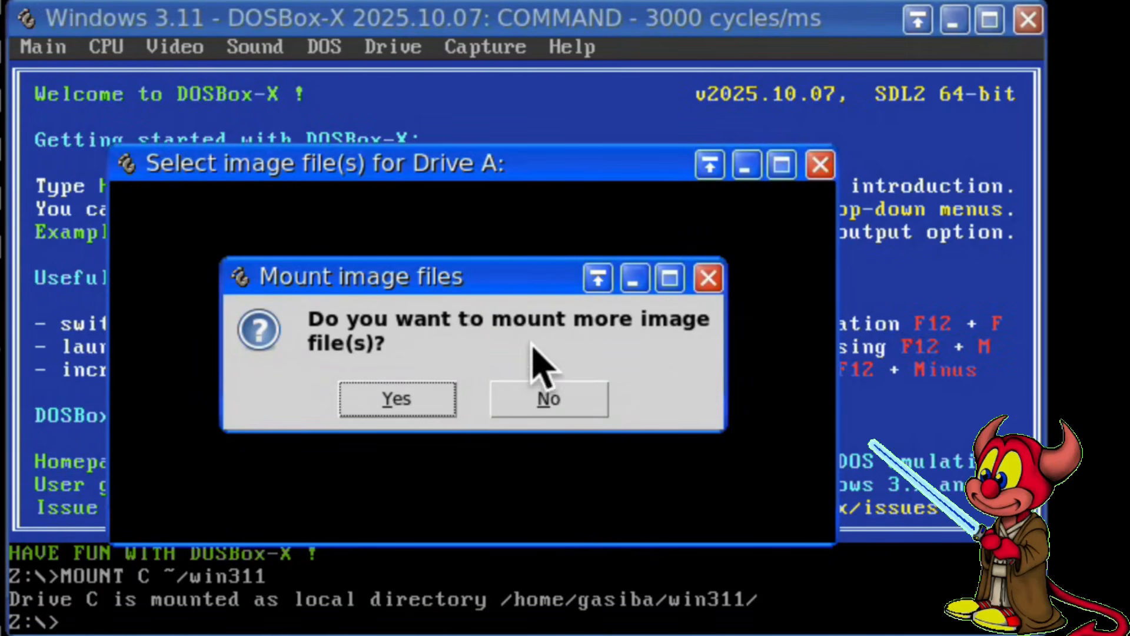
left_click(564, 404)
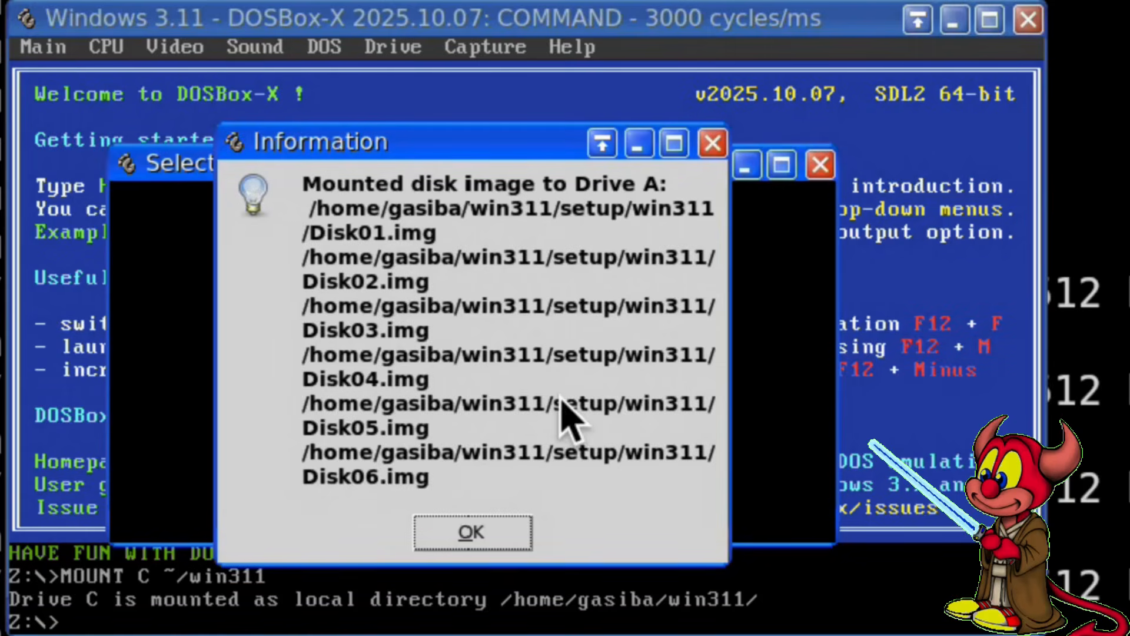
left_click(494, 535)
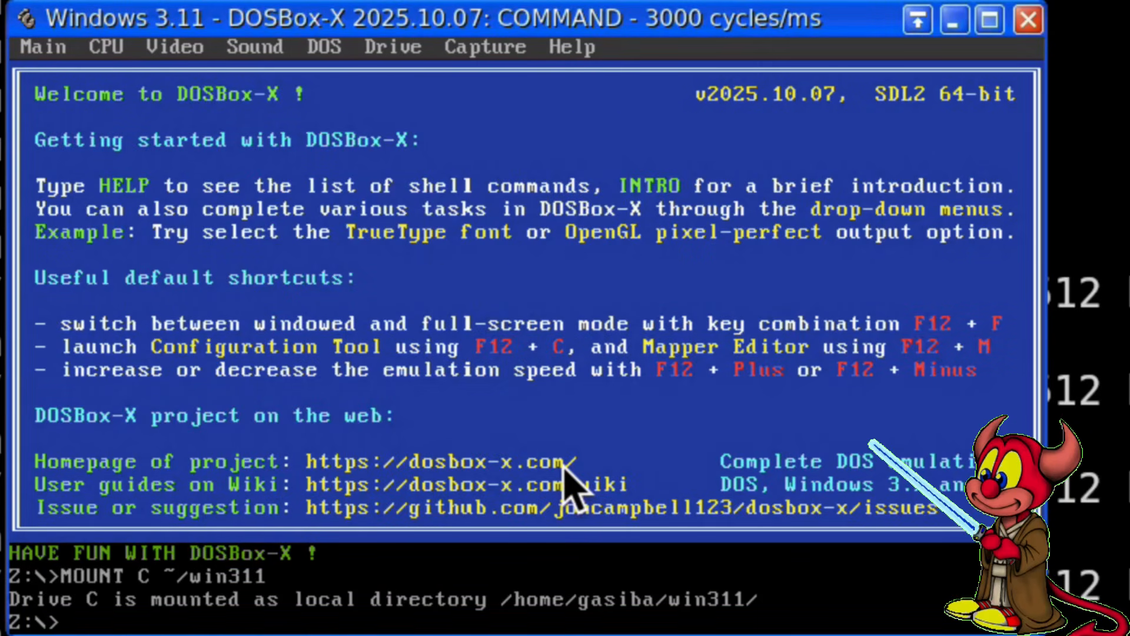
Switch to drive A and list the files on the mounted disk with dir.
key("Return")
type("dir")
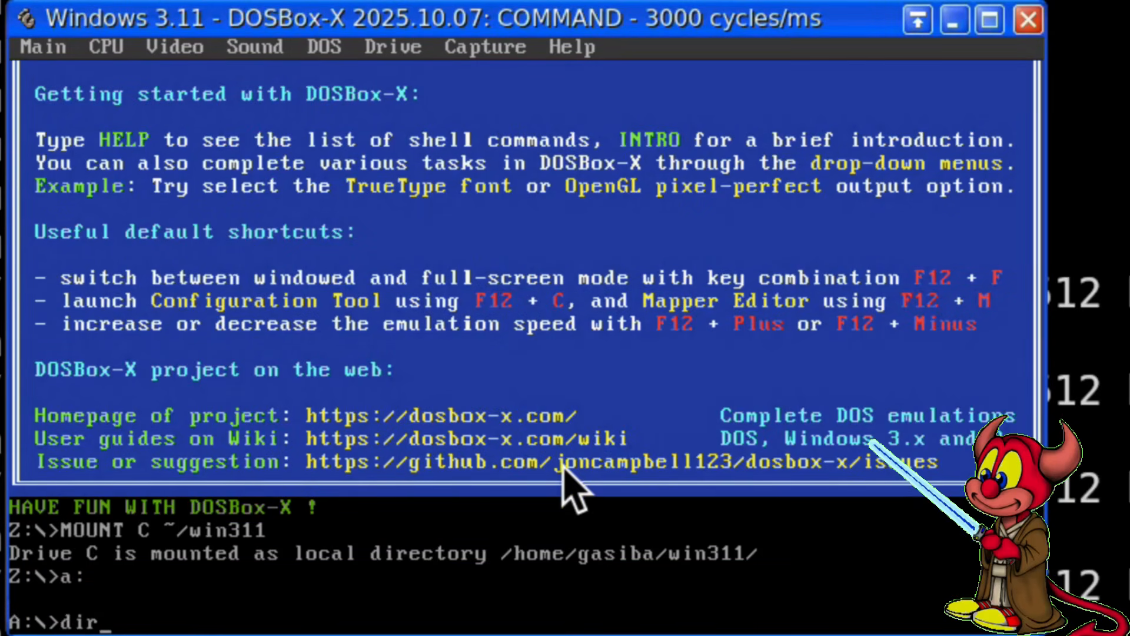
key("Return")
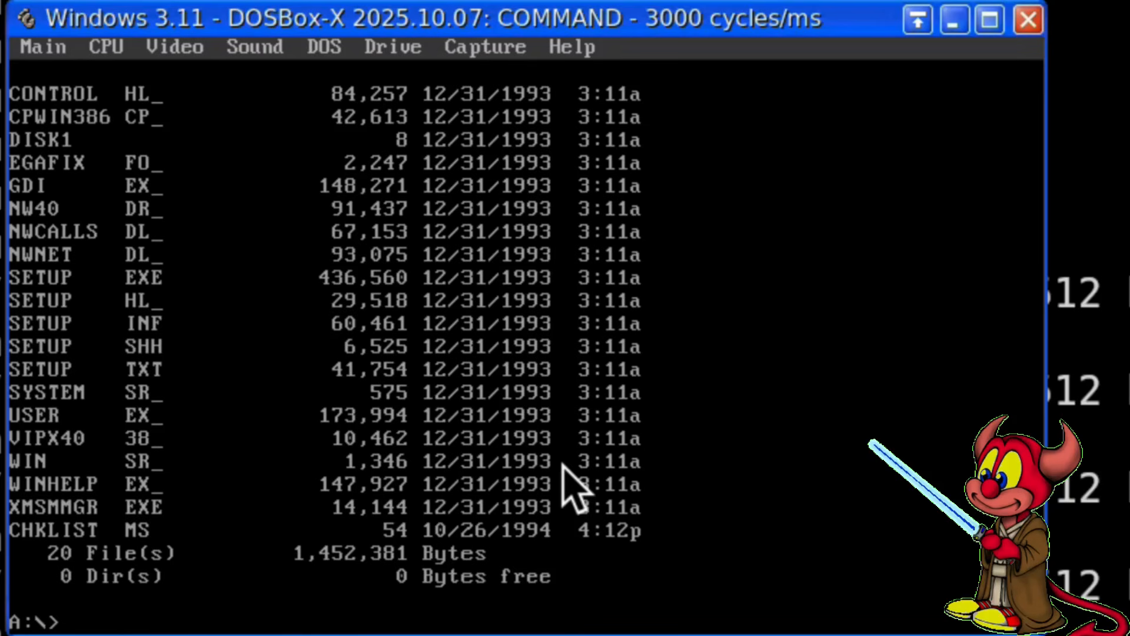
Run setup from drive A and proceed with Express Setup for Windows 3.1.
type("setup")
key("Return")
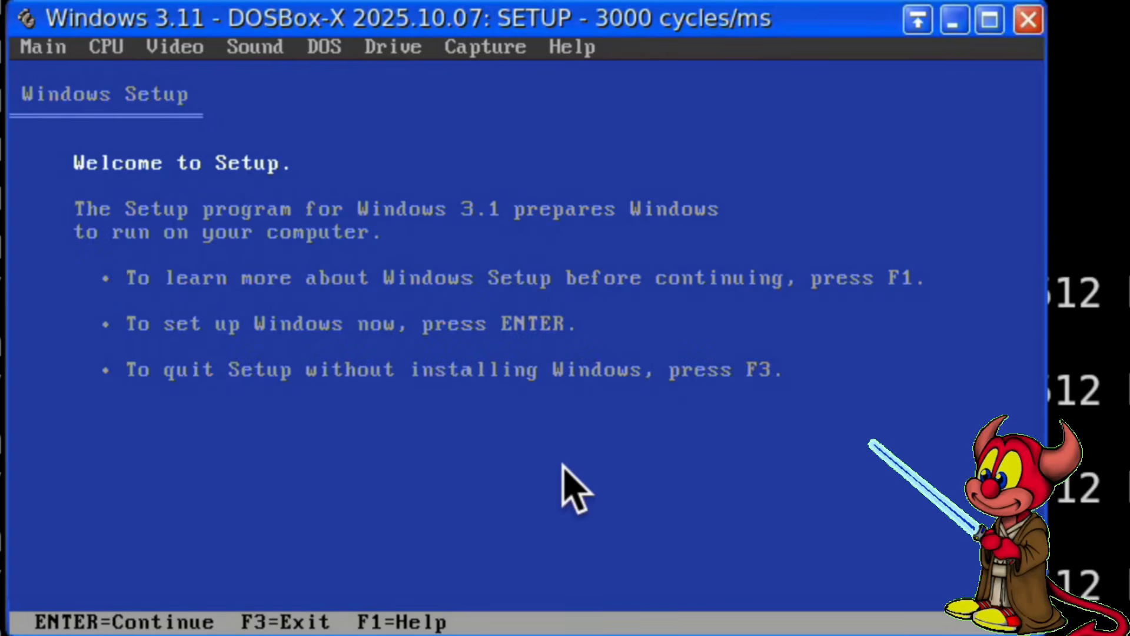
key("Return")
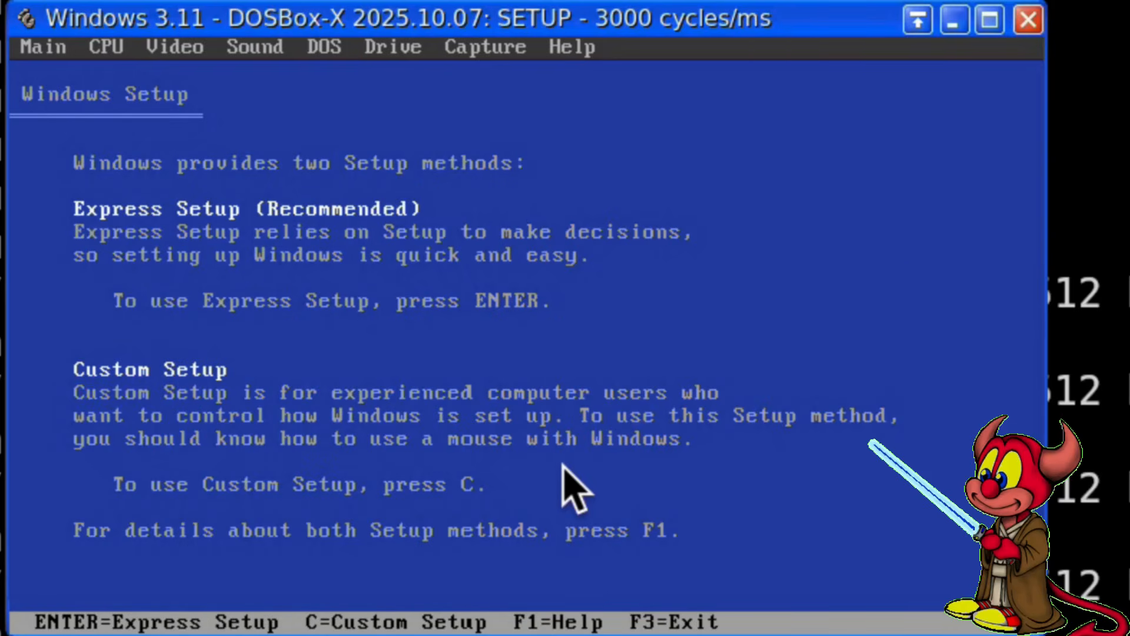
key("Return")
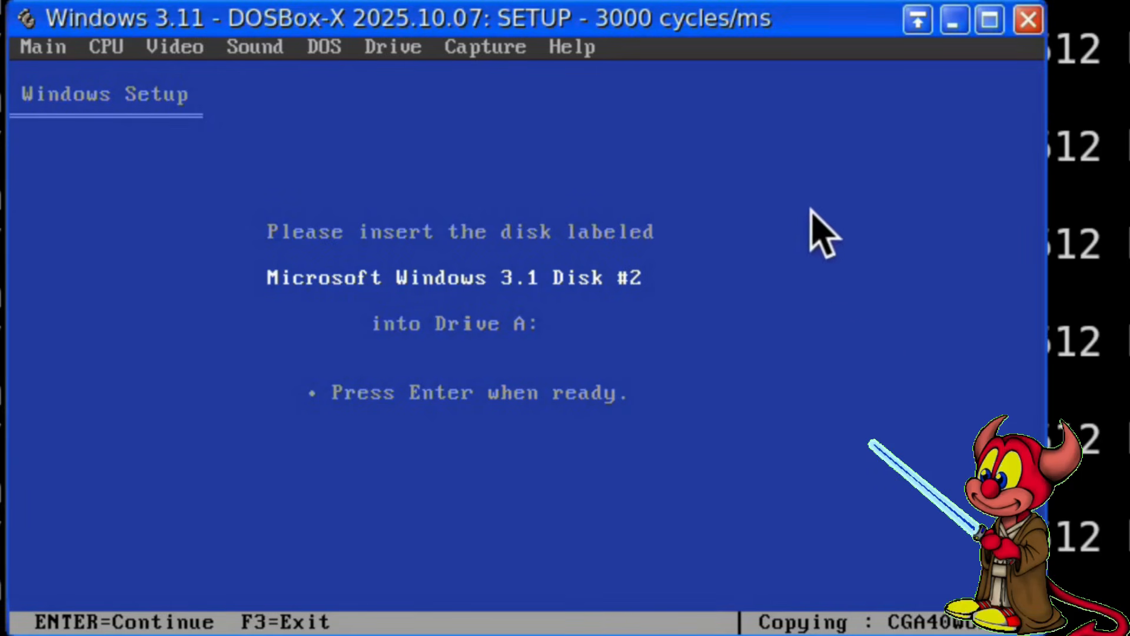
Swap drive A to Microsoft Windows 3.1 Disk #2 and continue the setup.
left_click(411, 55)
mouse_move(371, 68)
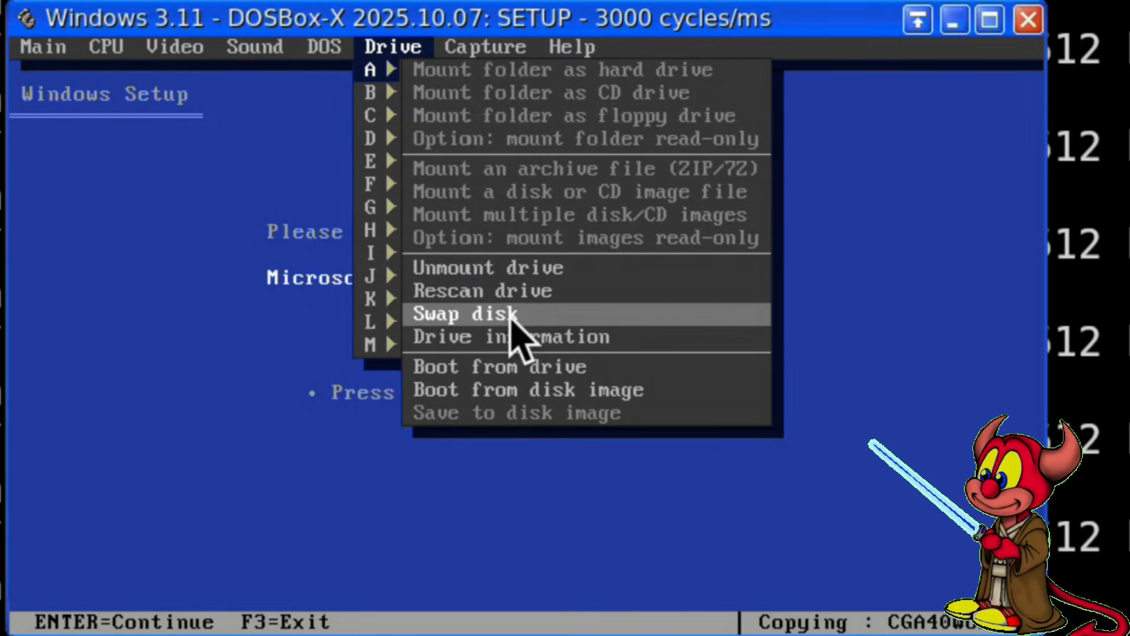
left_click(492, 318)
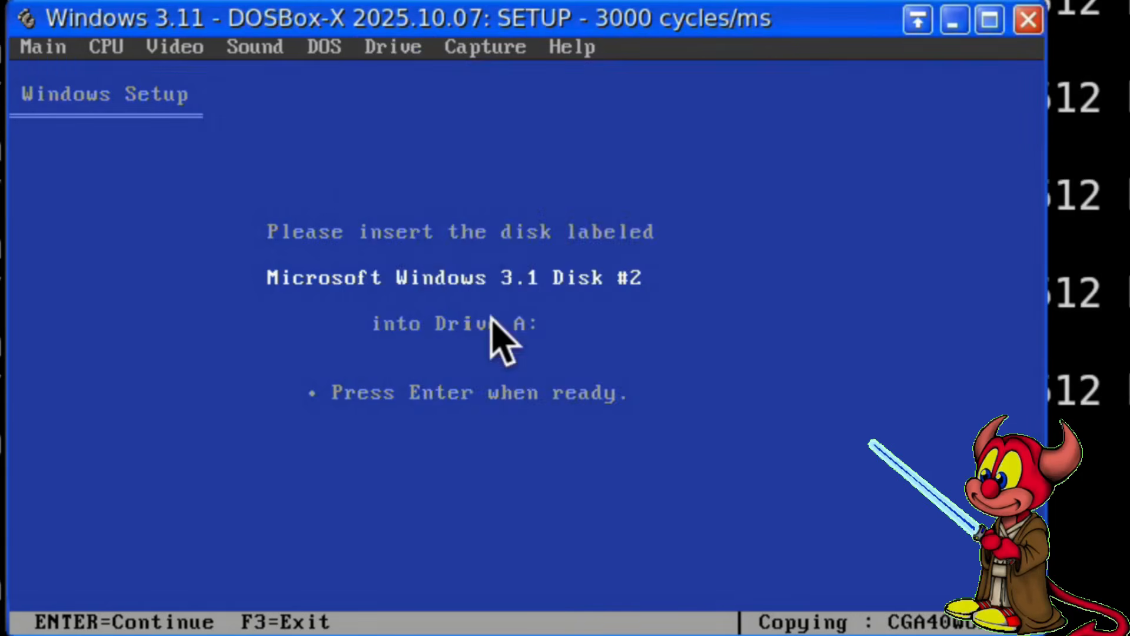
key("Return")
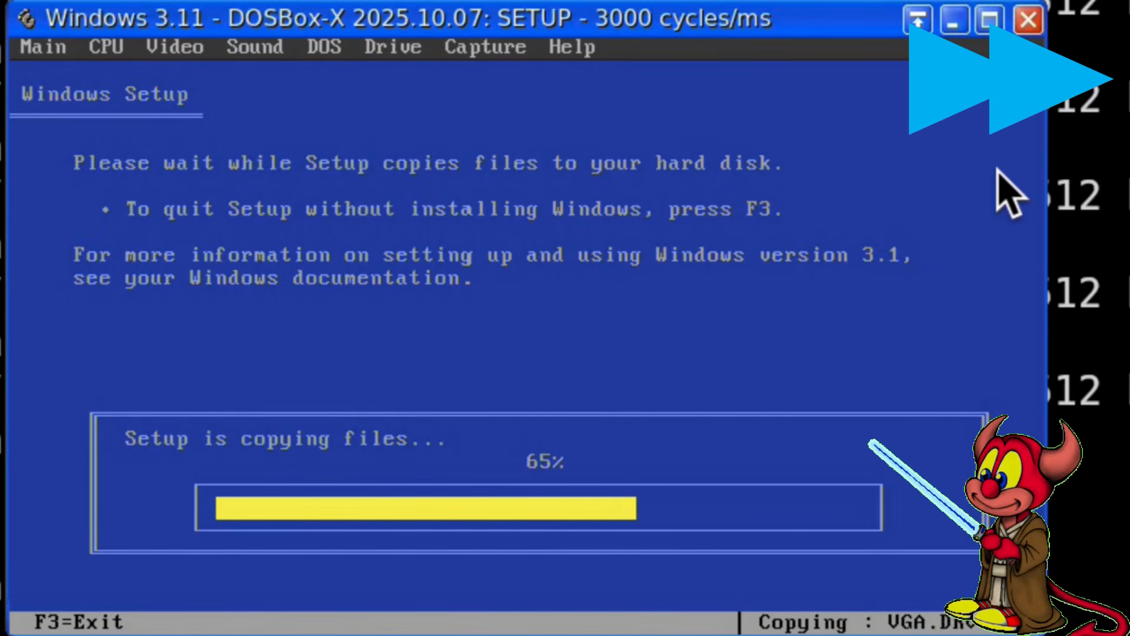
Swap drive A to the third Windows setup disk and continue copying files.
left_click(392, 47)
mouse_move(371, 68)
left_click(559, 328)
key("Return")
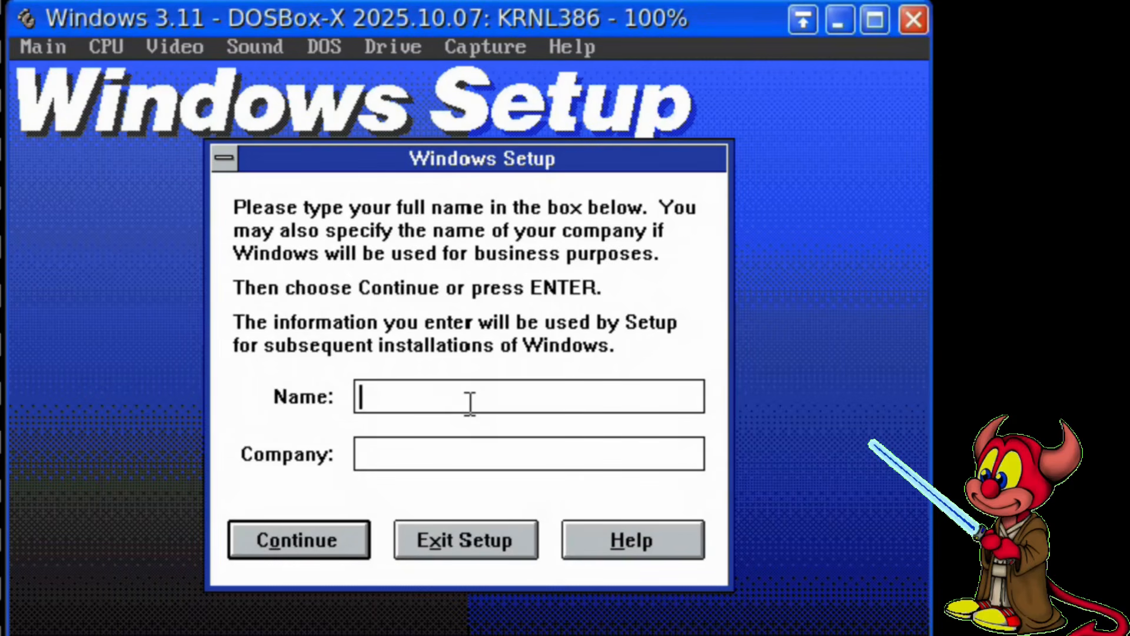
Fill in the name and company fields in Windows Setup and continue.
left_click(550, 424)
type("bsdjedi")
key("Tab")
type("bsdje")
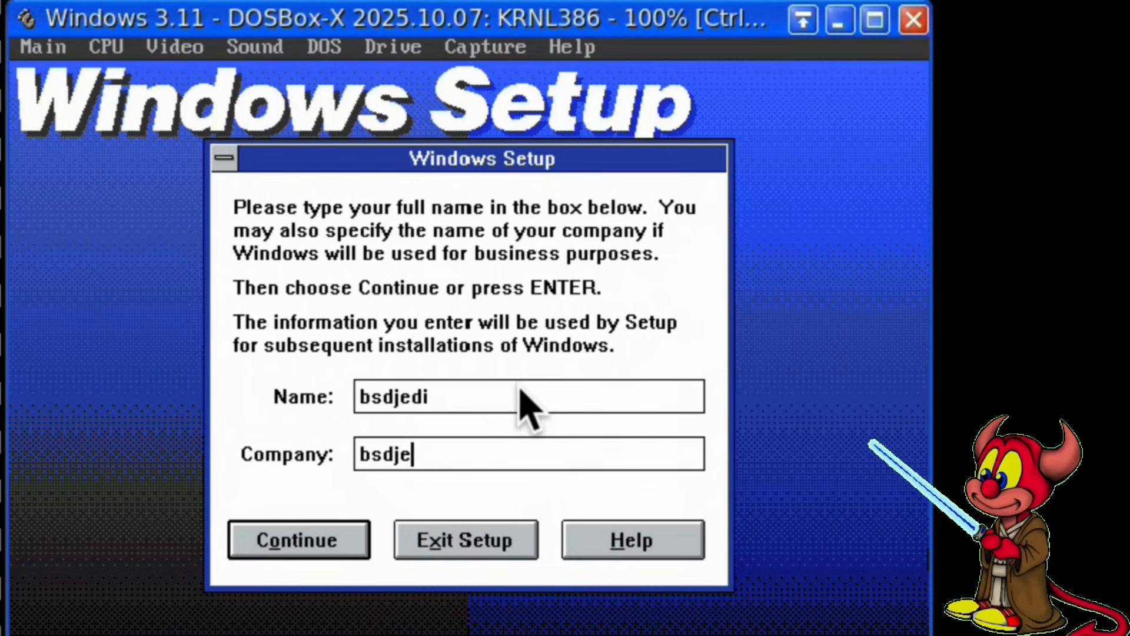
type("di")
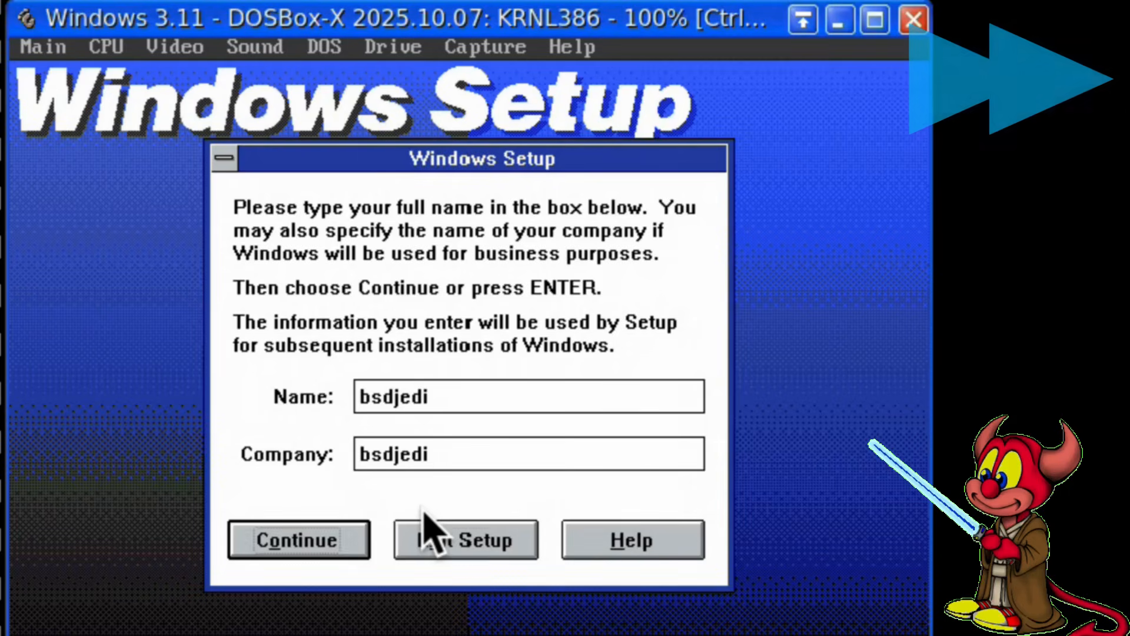
key("Return")
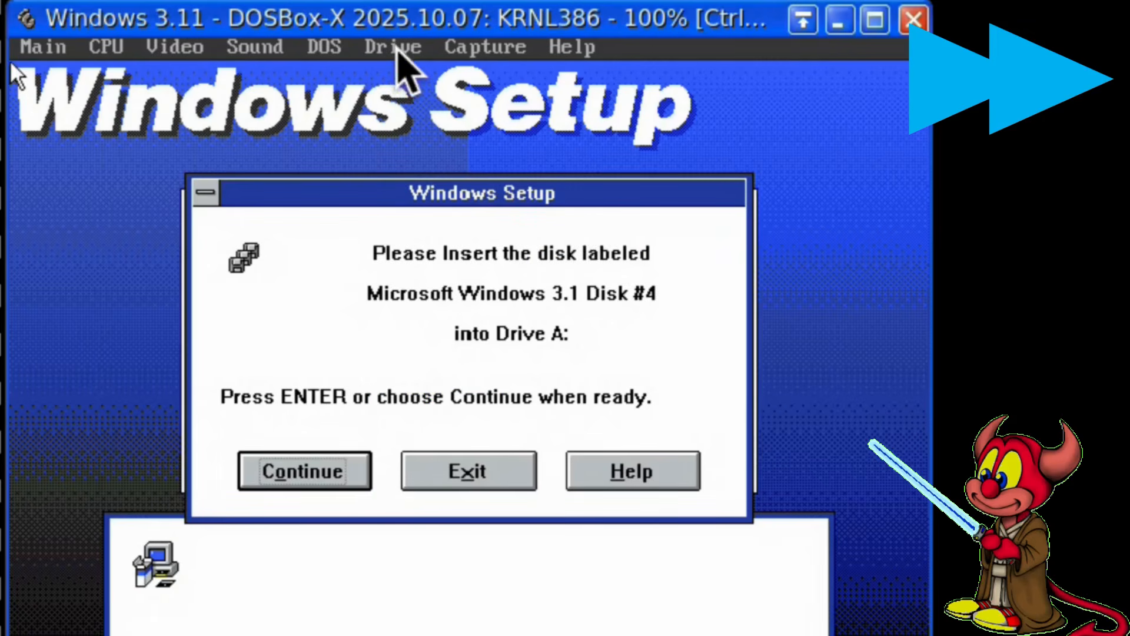
Release the captured mouse, swap drive A to Microsoft Windows 3.1 Disk #4, and continue the setup.
key("ctrl+F10")
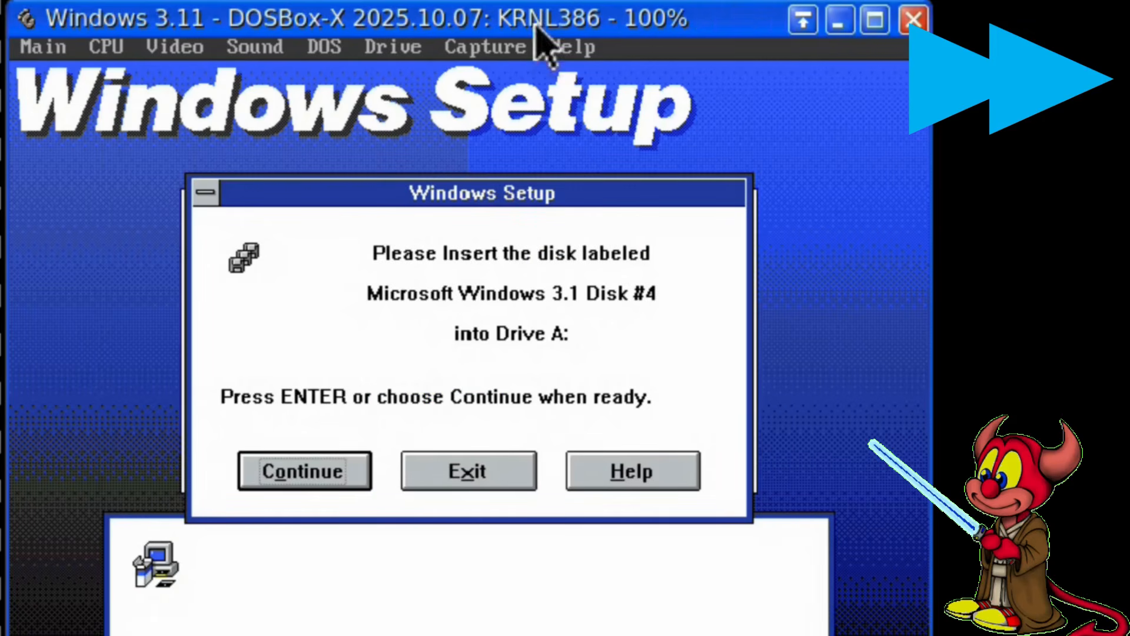
left_click(393, 48)
mouse_move(382, 69)
left_click(517, 313)
key("Return")
Swap drive A to the setup disk following Disk #4 and continue through the next setup dialog.
left_click(393, 48)
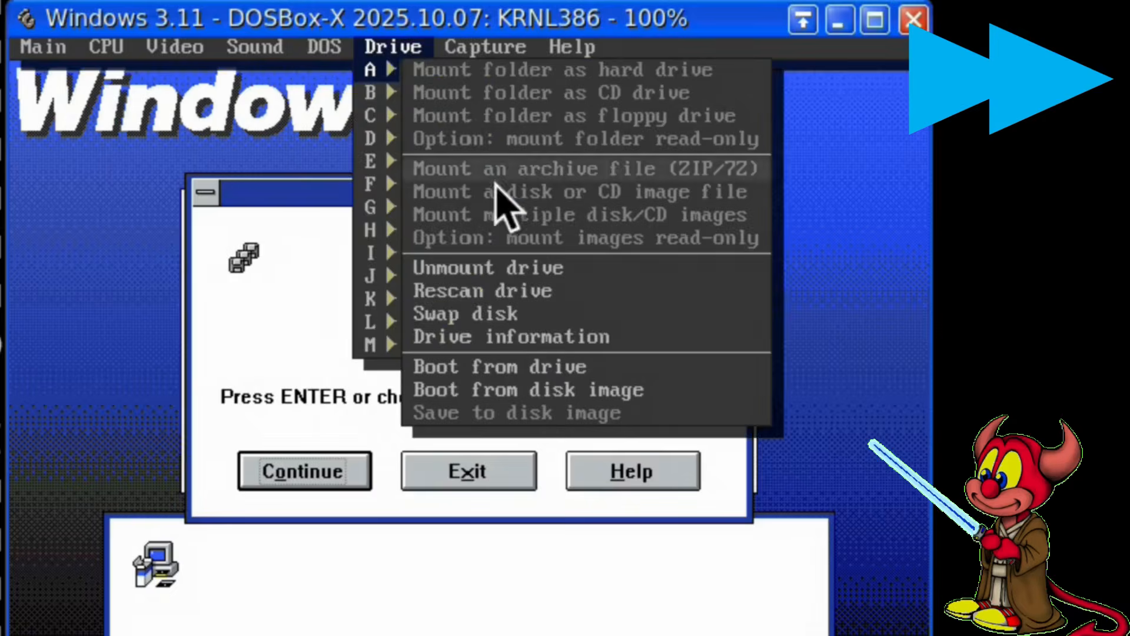
left_click(507, 314)
key("Return")
key("Tab")
key("Tab")
key("shift+Tab")
key("Return")
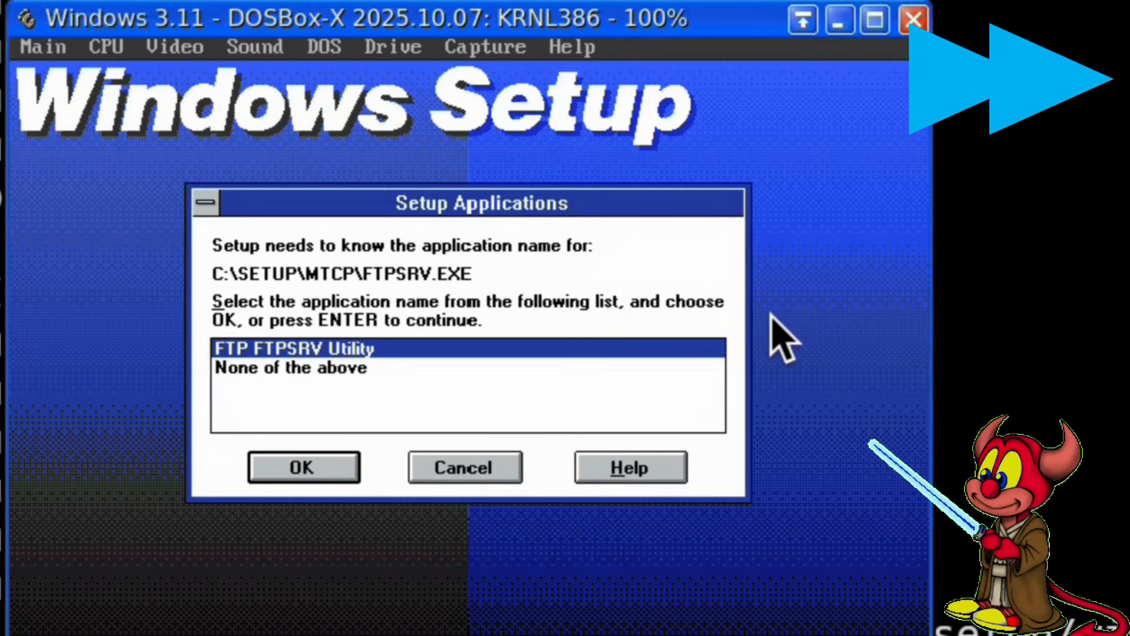
Accept the suggested application names for FTPSRV.EXE and PING.EXE and continue to the end of Windows Setup.
key("Return")
key("Tab")
key("Tab")
key("Tab")
key("Tab")
key("Tab")
key("shift+Tab")
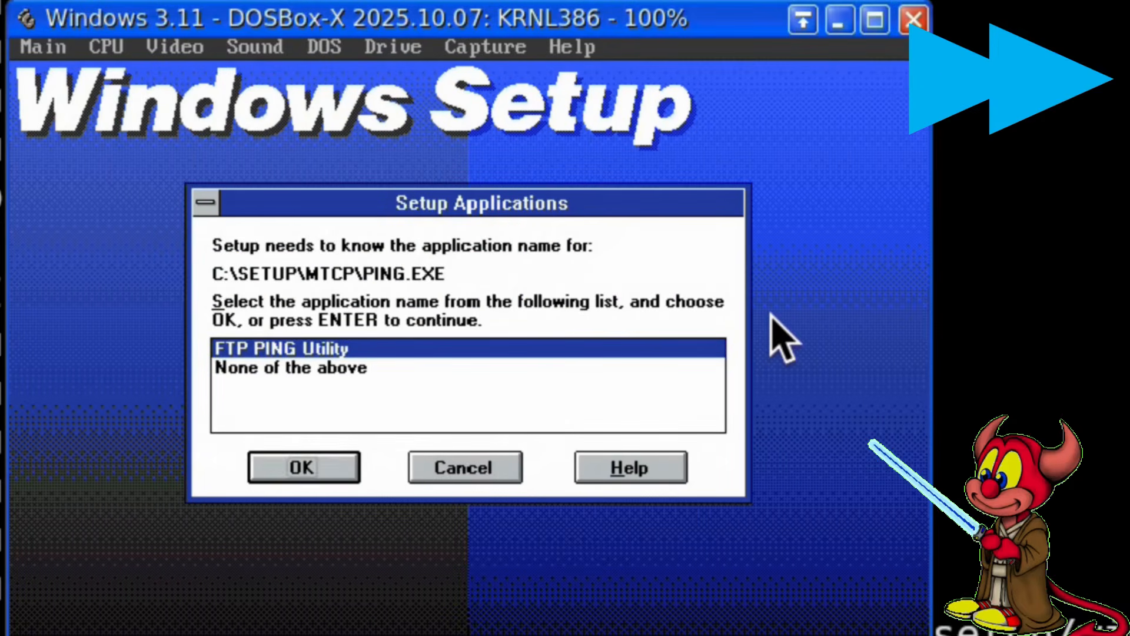
key("Return")
key("Tab")
key("Return")
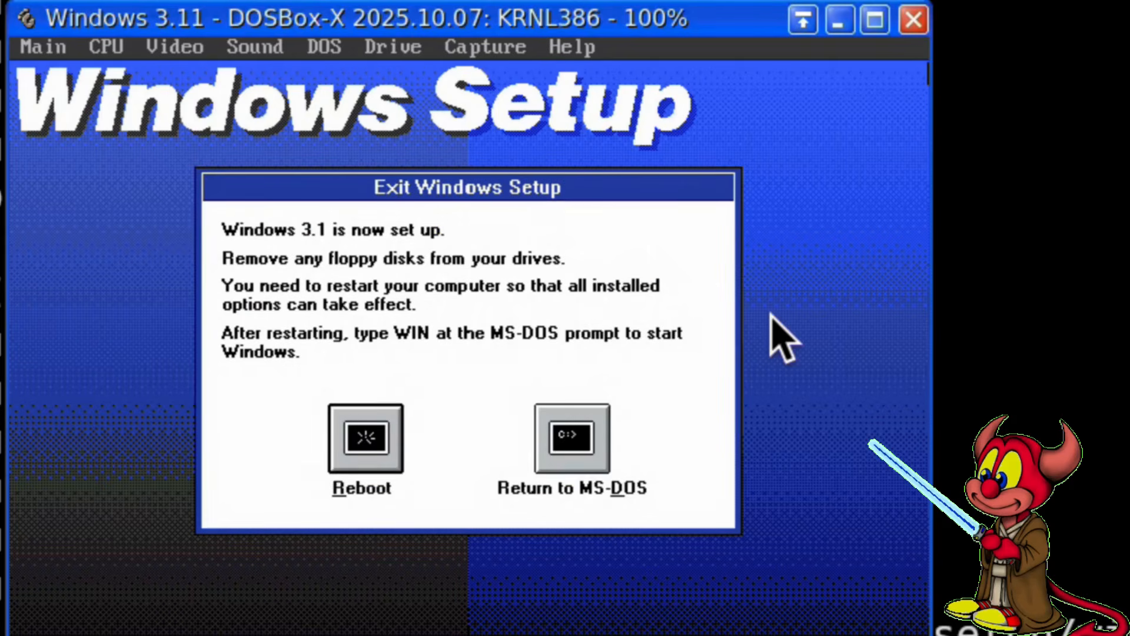
Leave Windows Setup, restart to the DOS prompt, and start Windows with the win command.
key("Tab")
key("Return")
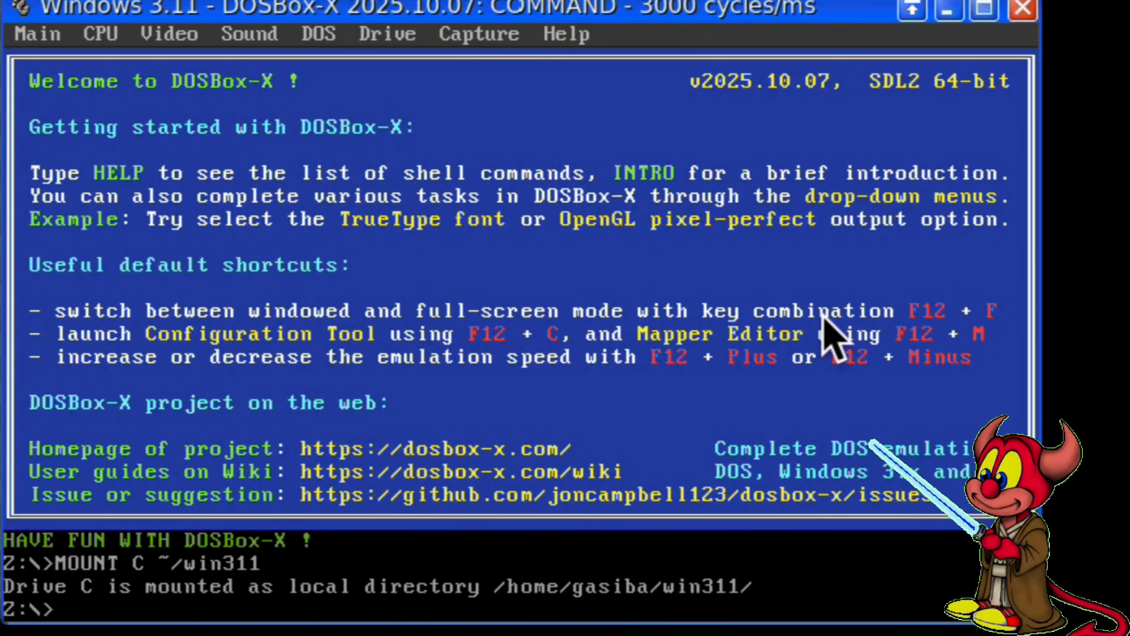
type("win")
key("Return")
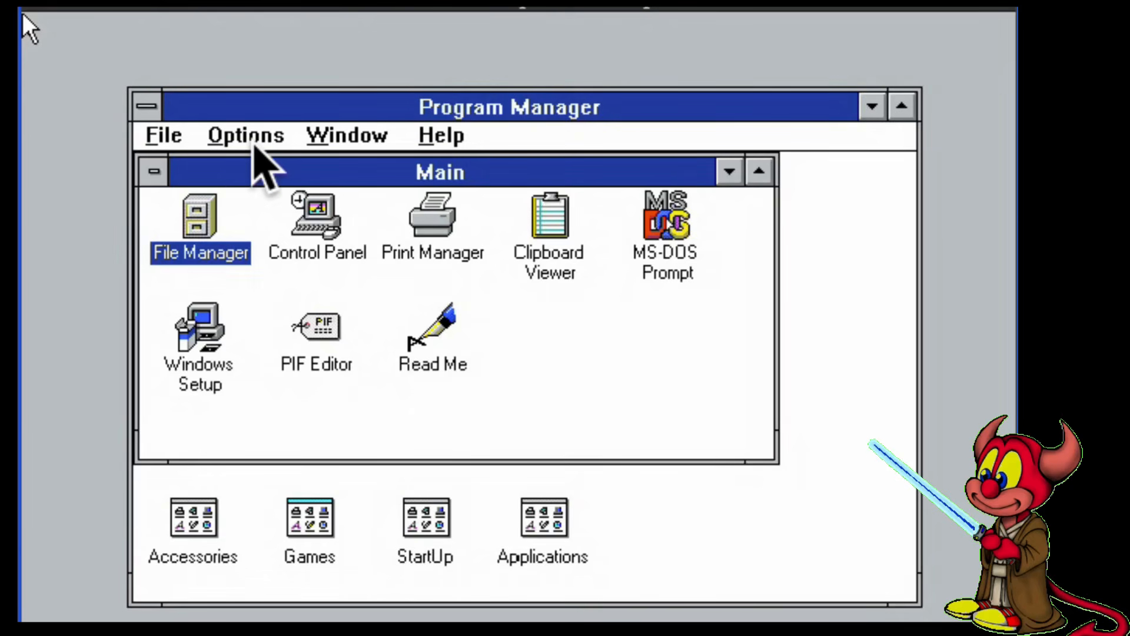
Exit Windows from Program Manager and confirm ending the session.
key("alt+f")
key("Up")
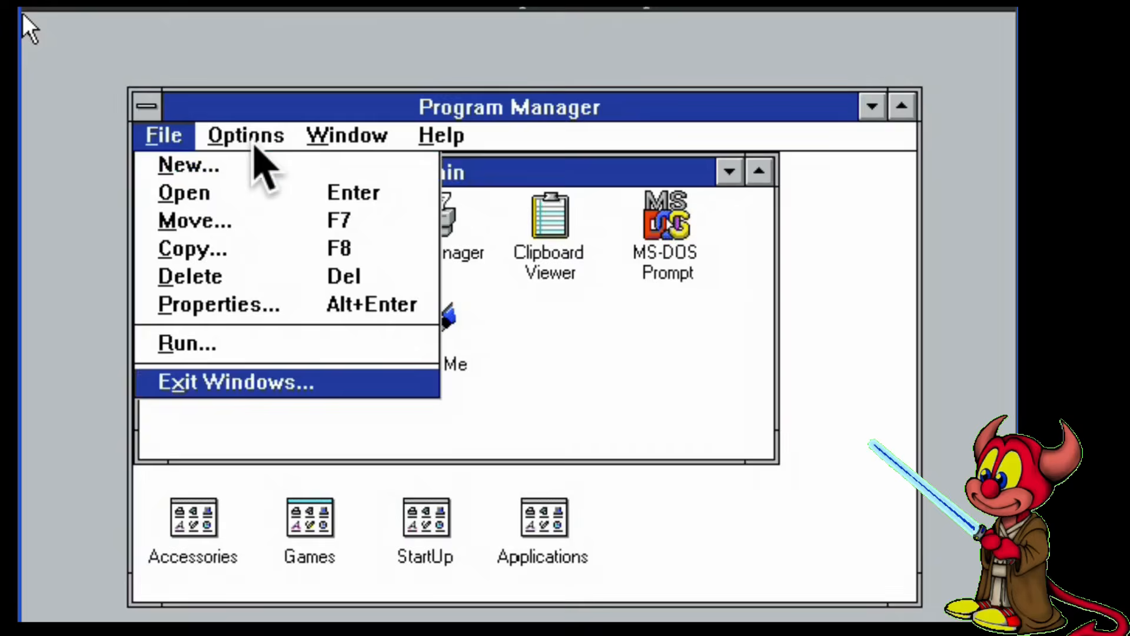
key("Return")
key("Return")
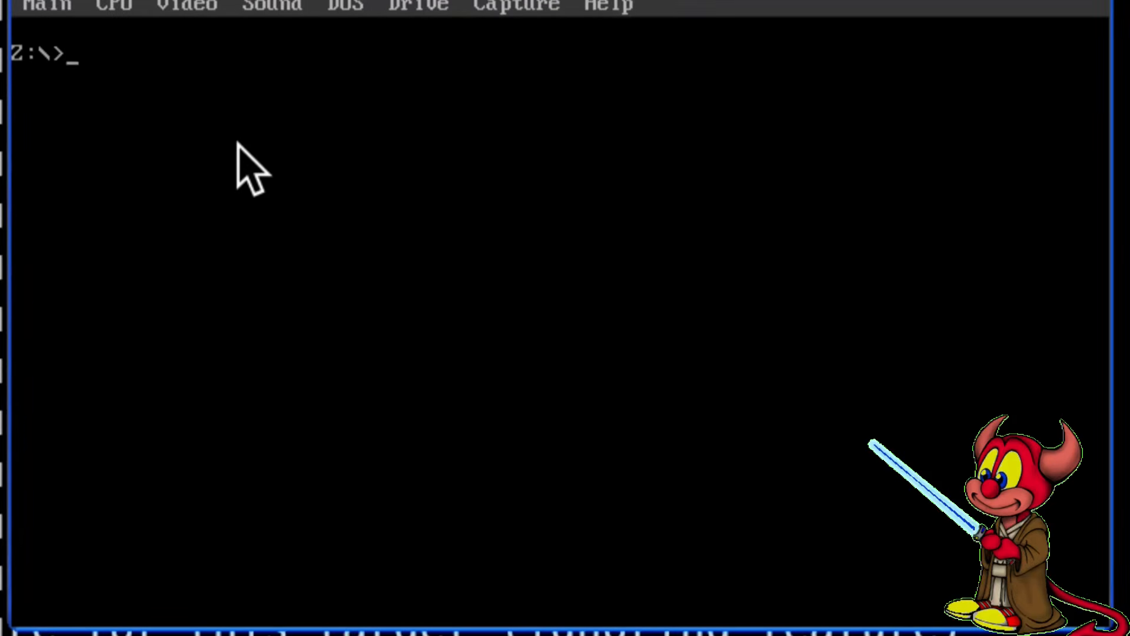
Switch to drive C and run setup from the WINDOWS directory.
type("c:")
key("Return")
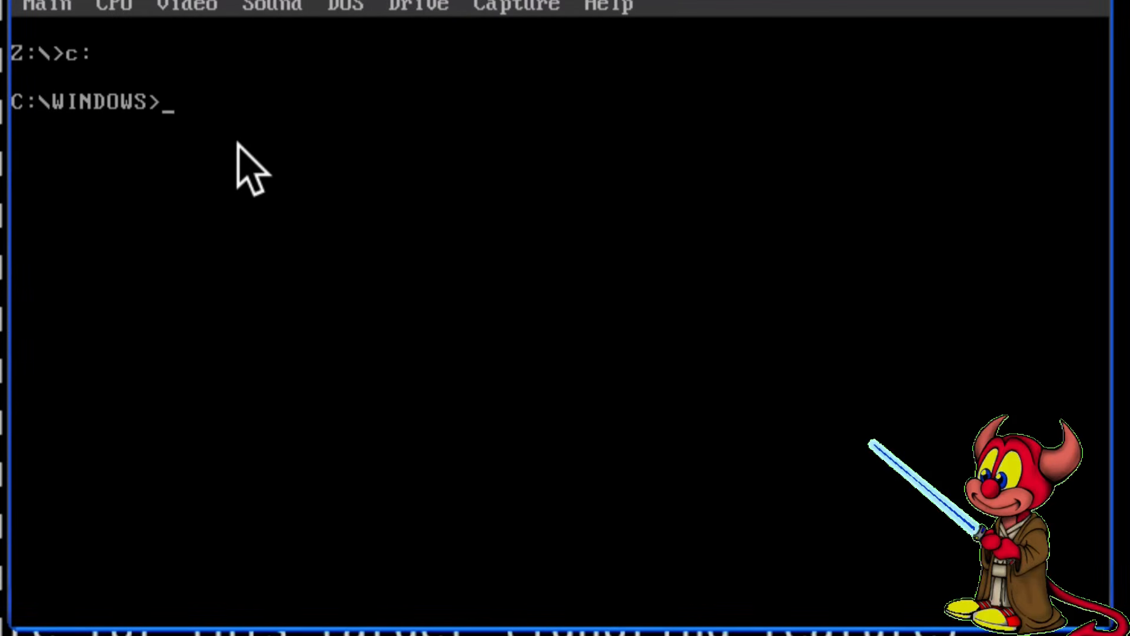
type("setup")
key("Return")
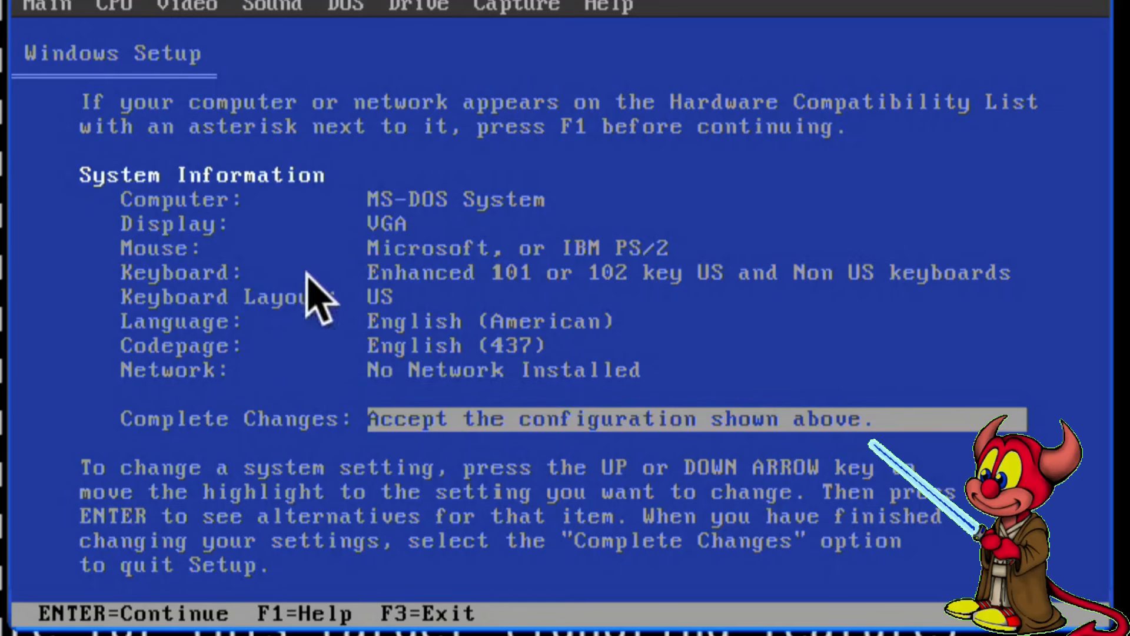
Change the Mouse setting in System Information to a driver from a hardware manufacturer's disk.
key("Up")
key("Up")
key("Up")
key("Up")
key("Up")
key("Up")
key("Return")
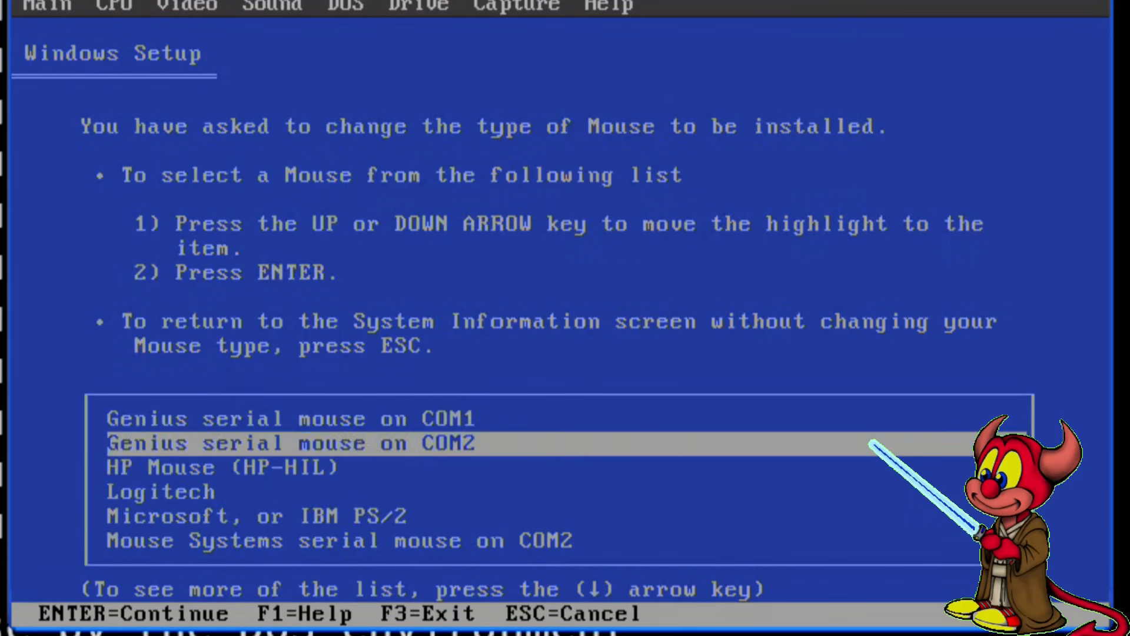
key("Down")
key("Down")
key("Down")
key("Down")
key("Down")
key("Down")
key("Down")
key("Down")
key("Return")
Load the DOSBox-X Mouse Pointer Integration driver from C:\setup\dosbox\win31 and accept the system configuration.
key("BackSpace")
key("BackSpace")
key("BackSpace")
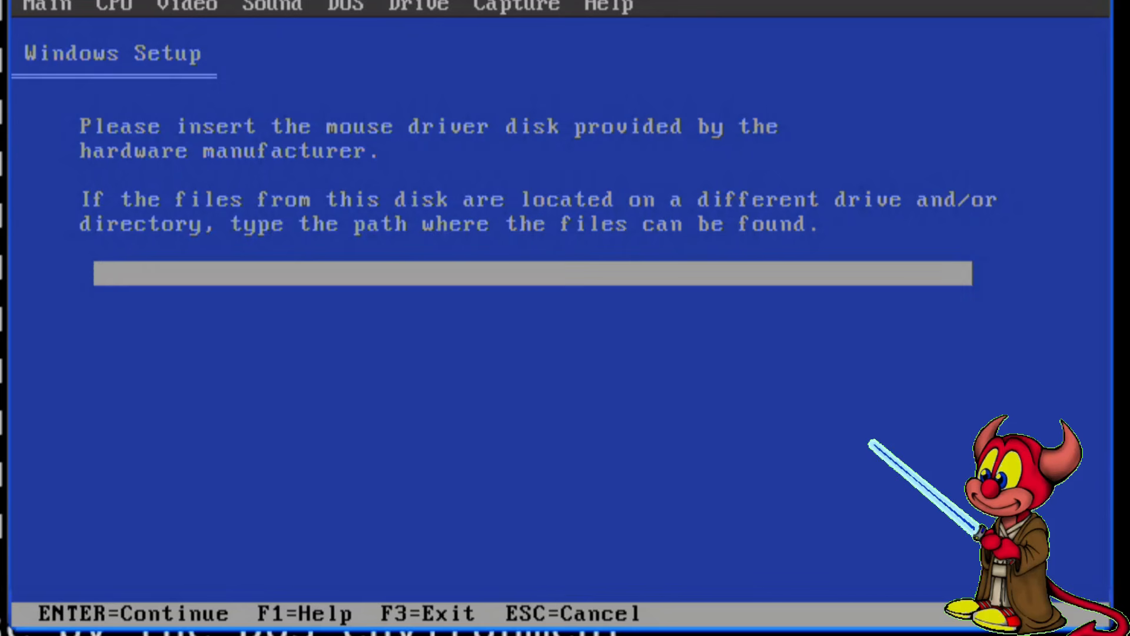
type("C:\\setup\\dosbox\\")
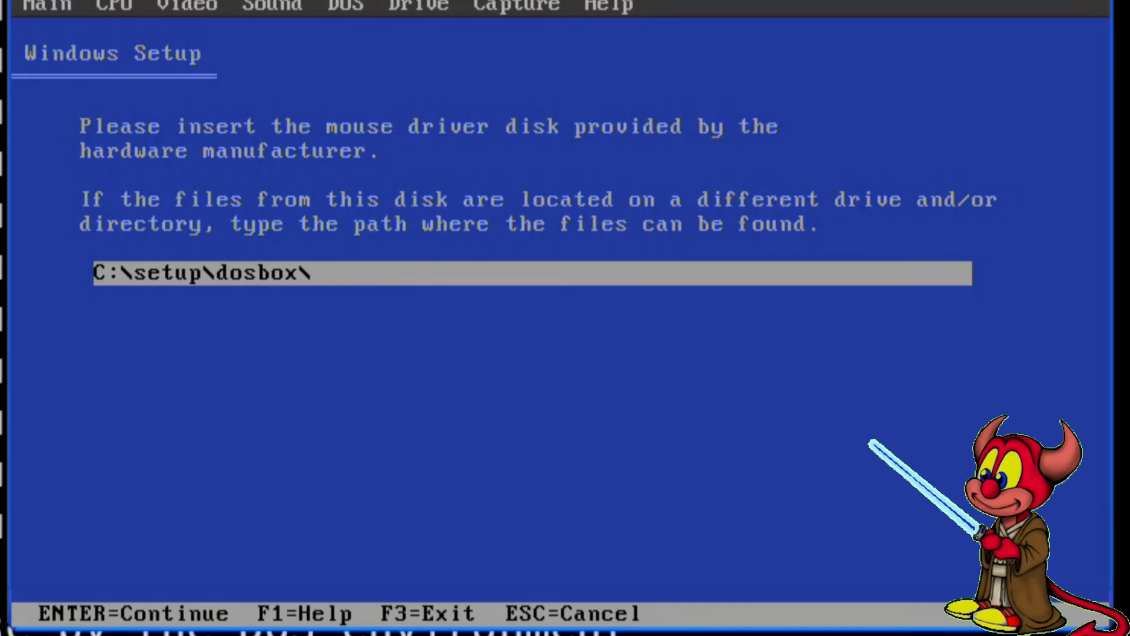
type("win31")
key("Return")
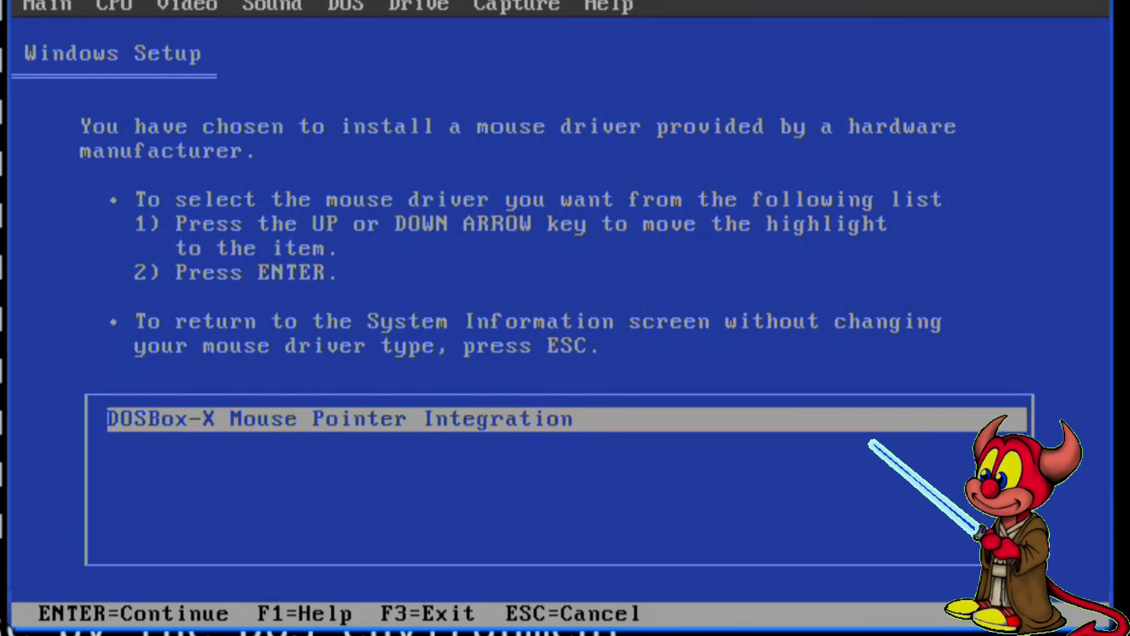
key("Return")
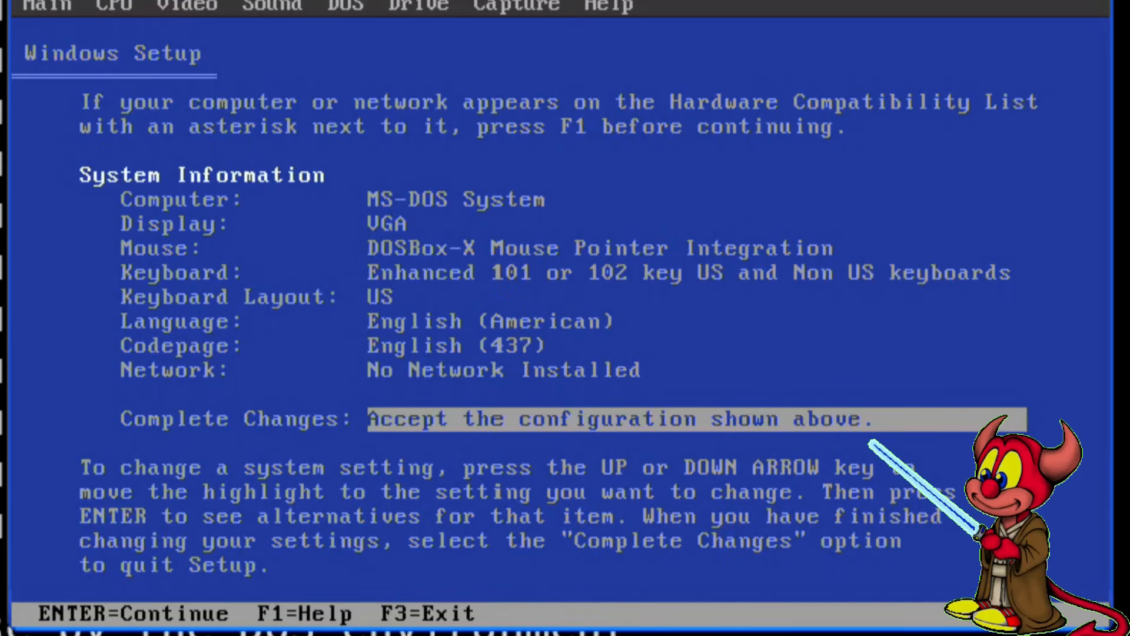
key("Return")
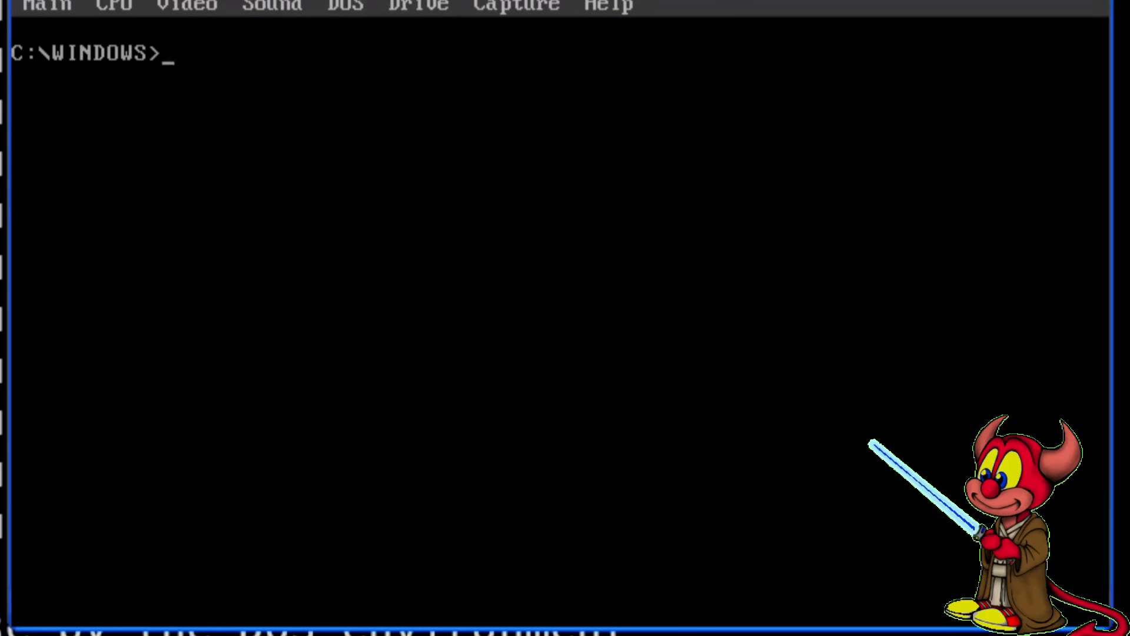
Start Windows with the win command and open the MS-DOS Prompt from the Main group.
type("win")
key("Return")
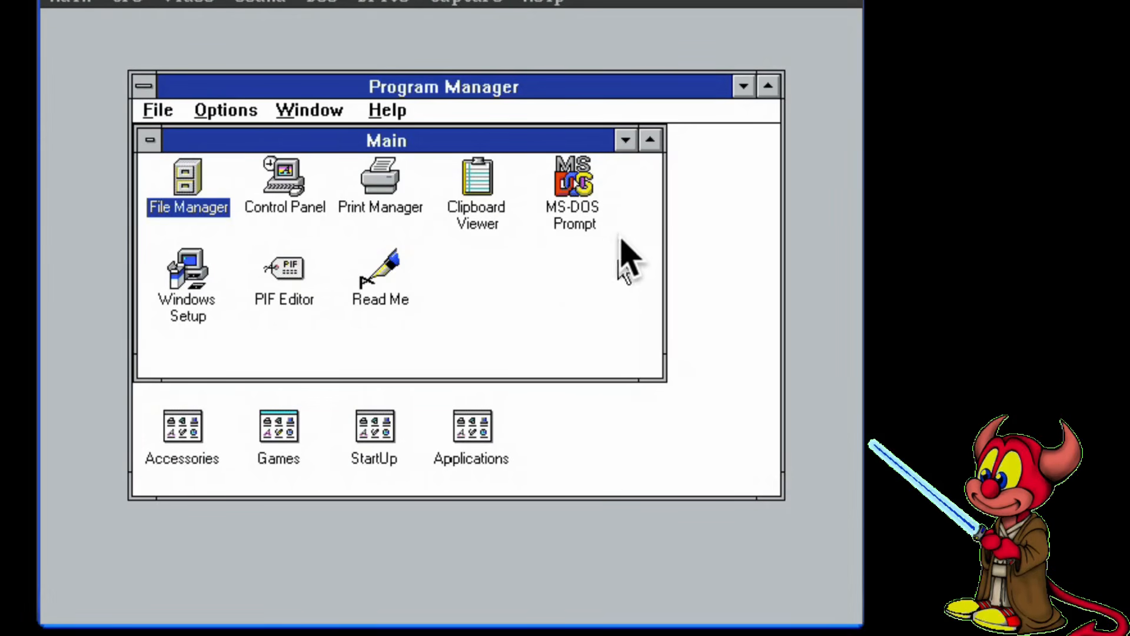
double_click(566, 183)
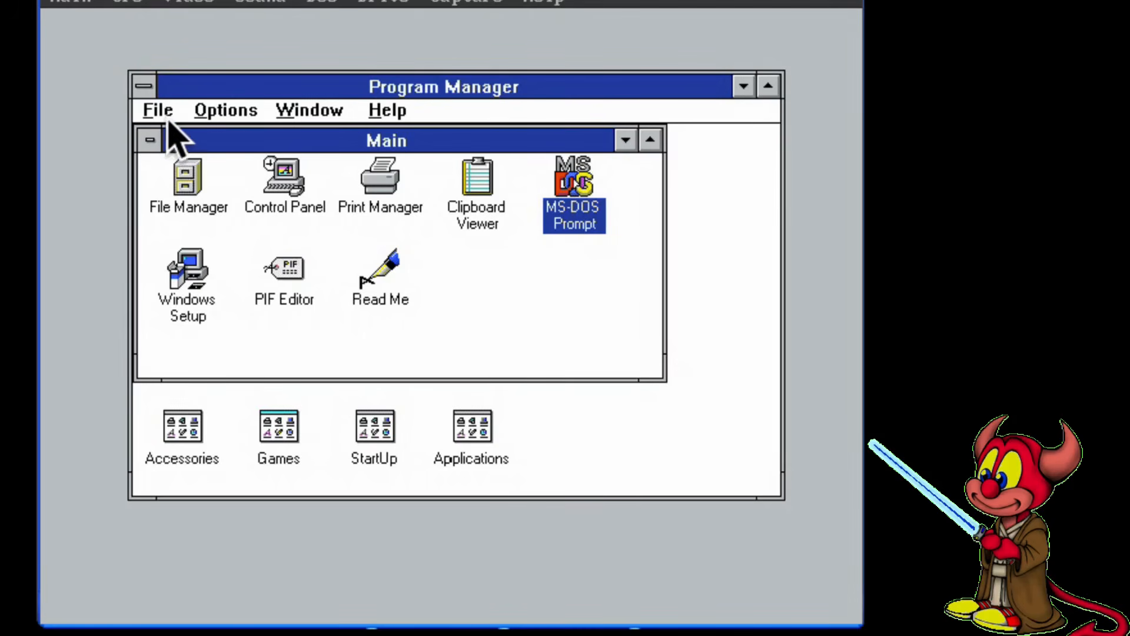
Exit Windows and run setup from the C:\WINDOWS prompt.
left_click(162, 110)
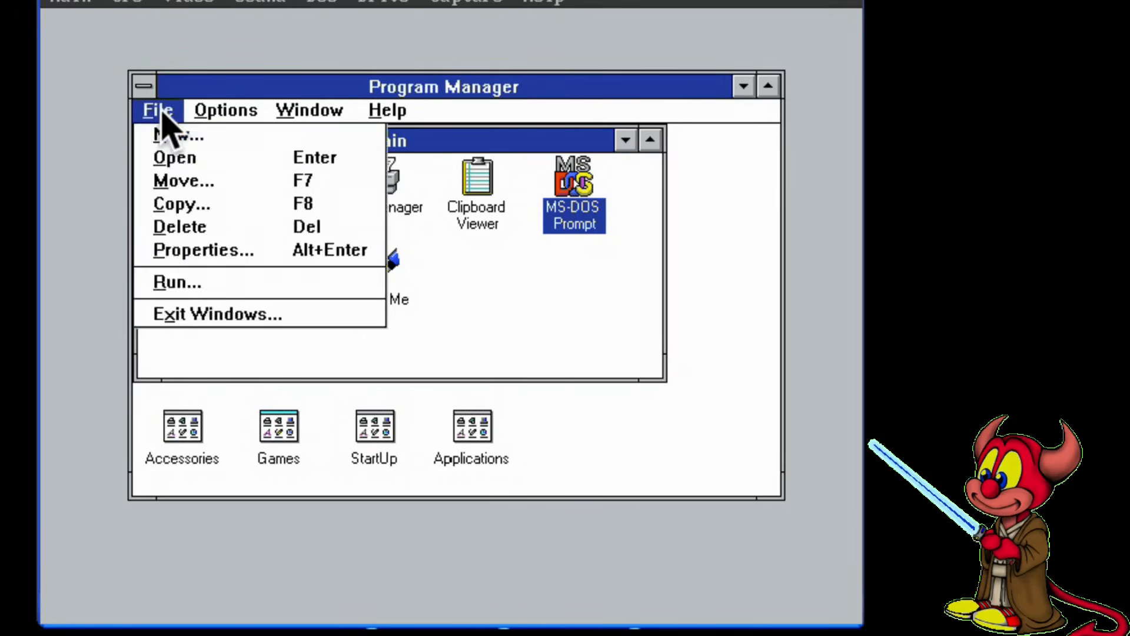
left_click(496, 309)
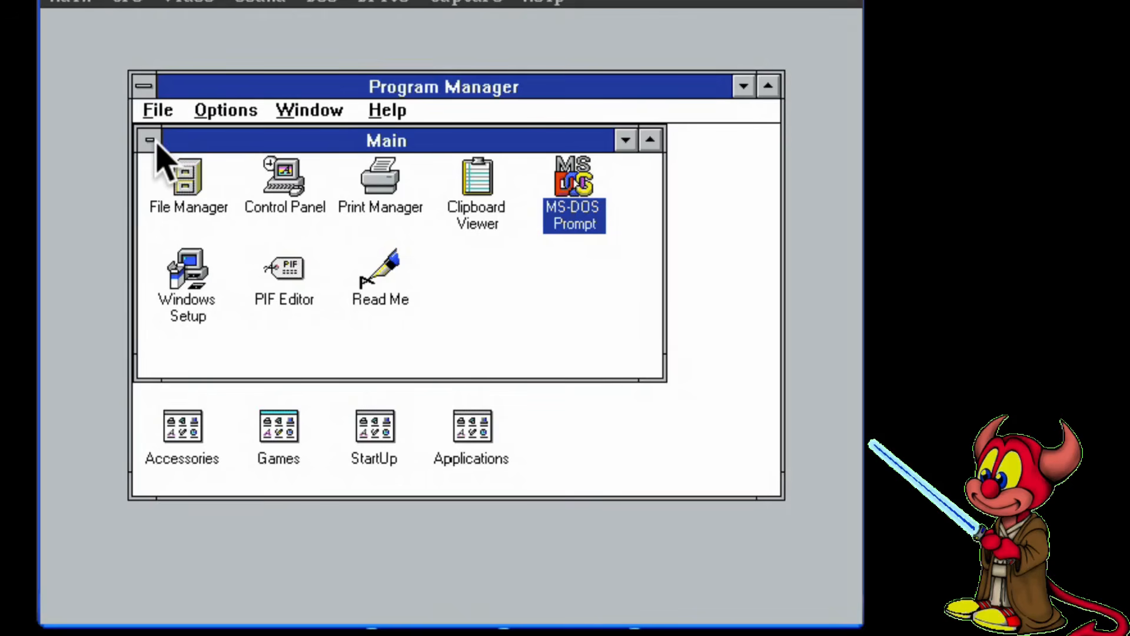
double_click(143, 87)
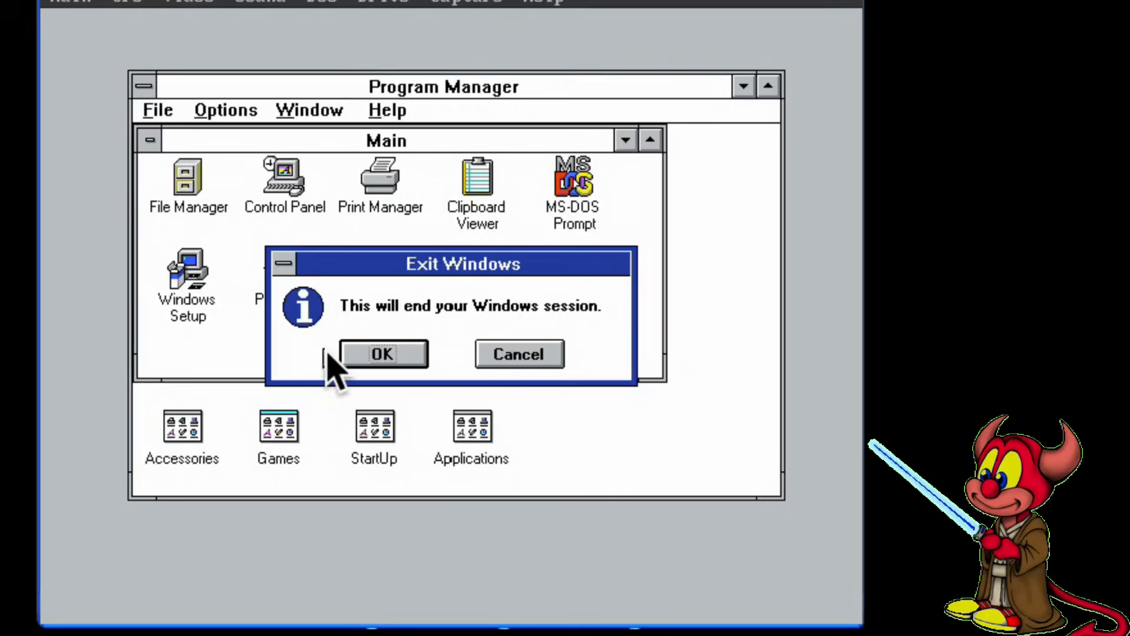
left_click(370, 353)
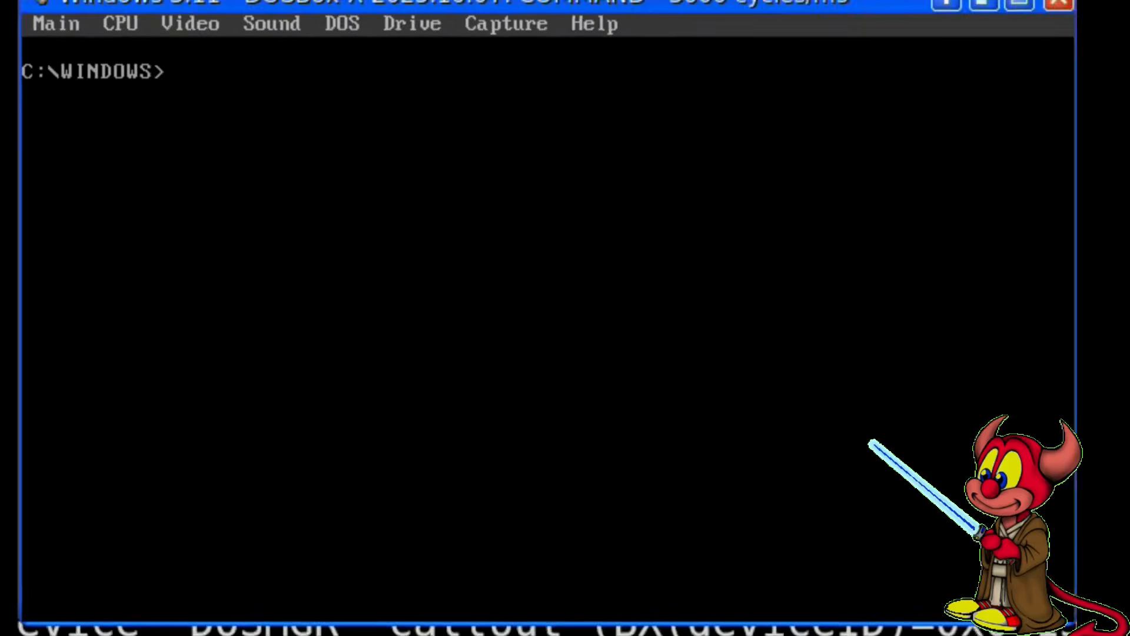
type("setup")
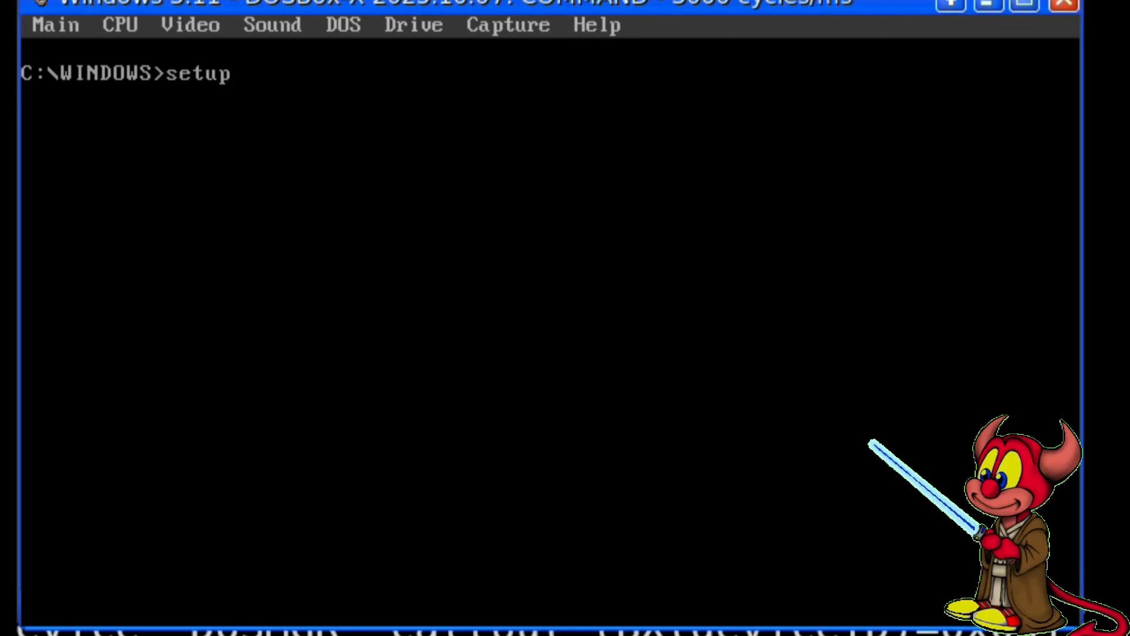
key("Return")
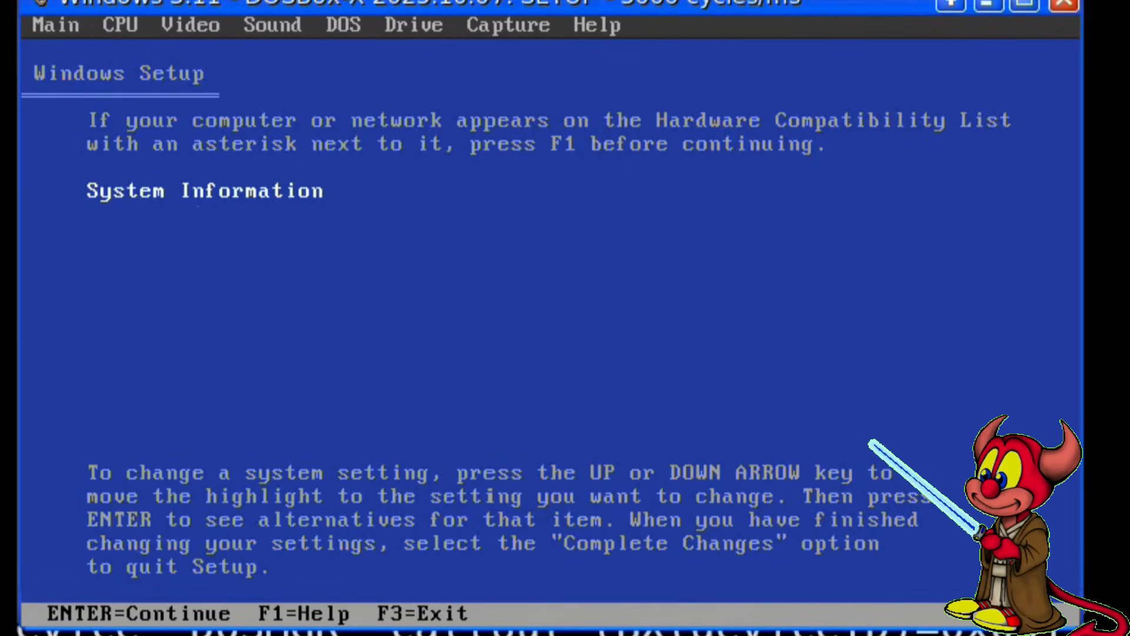
Change the Display setting in System Information to a driver supplied on a hardware manufacturer's disk.
key("Up")
key("Up")
key("Up")
key("Up")
key("Up")
key("Up")
key("Up")
key("Return")
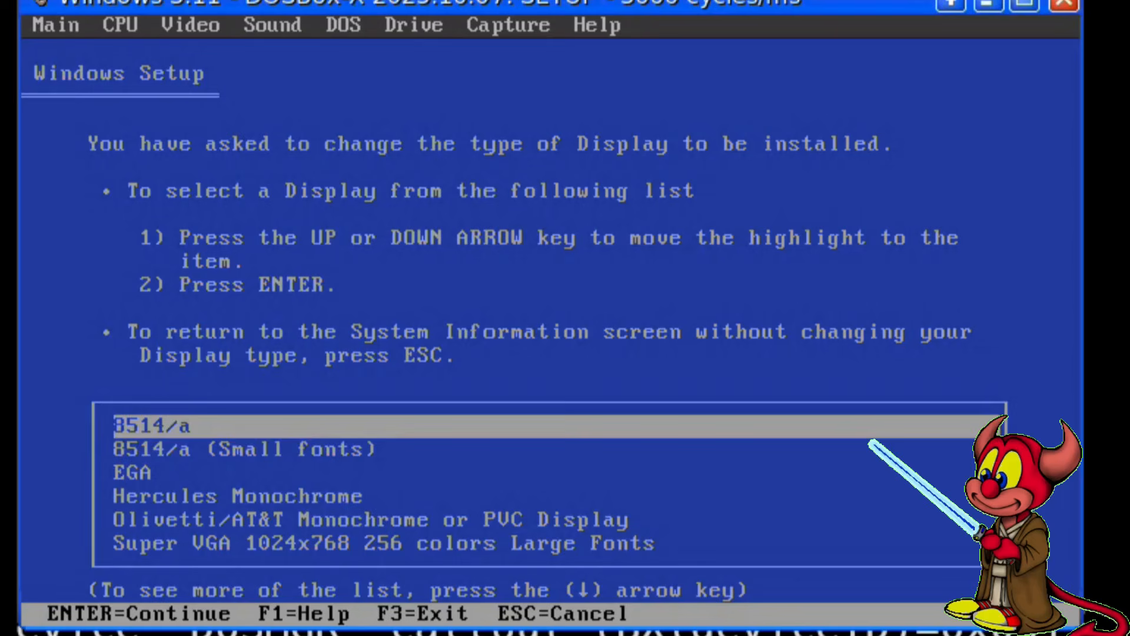
key("Down")
key("Down")
key("Down")
key("Down")
key("Down")
key("Down")
key("Down")
key("Down")
key("Down")
key("Down")
key("Down")
key("Down")
key("Down")
key("Down")
key("Down")
key("Down")
key("Down")
key("Down")
key("Down")
key("Down")
key("Down")
key("Down")
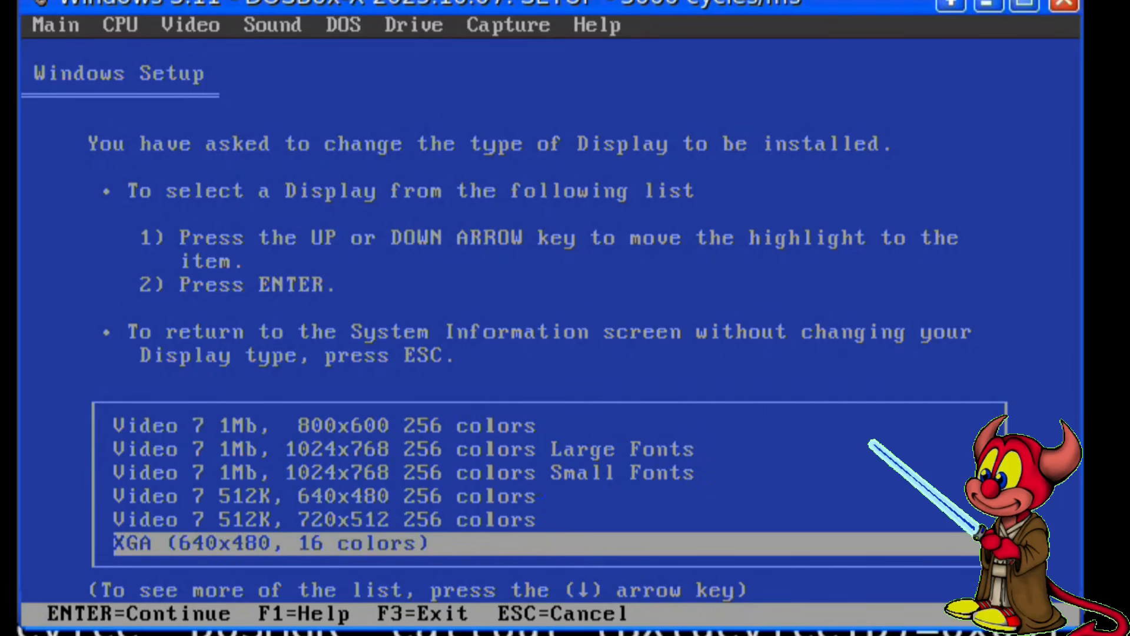
key("Return")
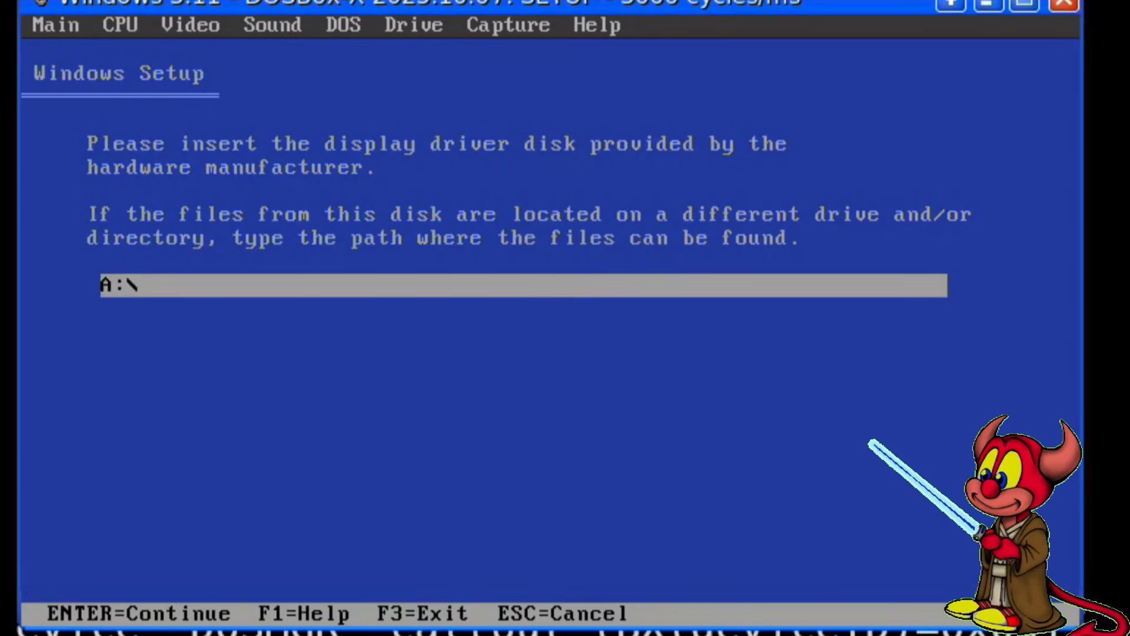
Load the display drivers from c:\setup\s3 and choose S3 Trio64V 1.70.04 1024x768 64K C SF.
key("BackSpace")
key("BackSpace")
key("BackSpace")
type("c:\\setup\\s3")
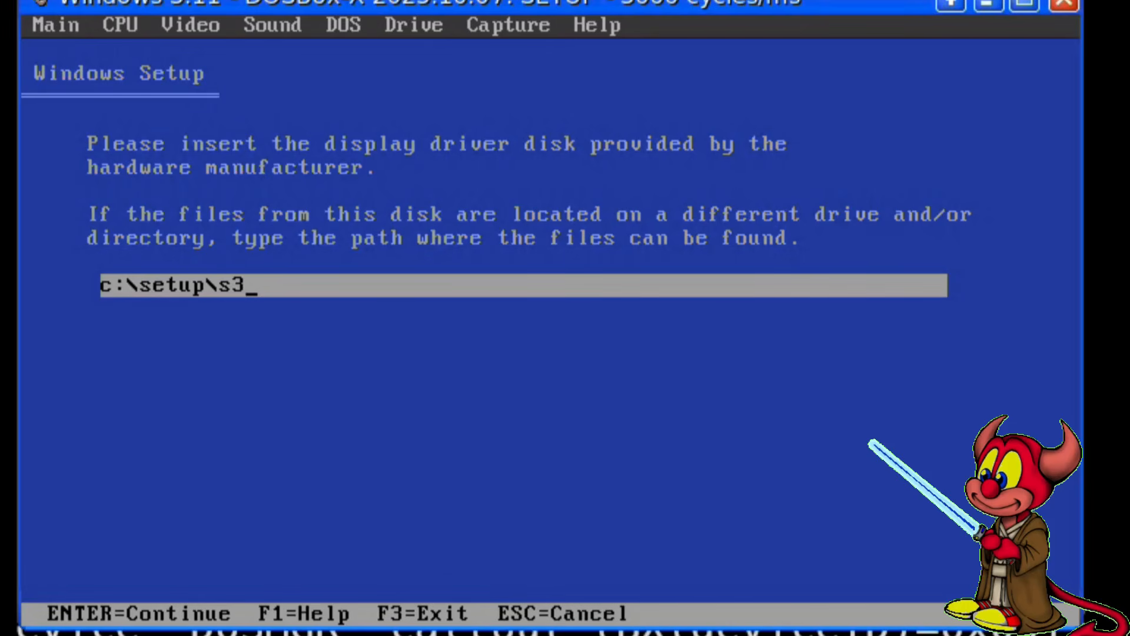
key("Return")
key("Down")
key("Down")
key("Down")
key("Down")
key("Down")
key("Down")
key("Down")
key("Down")
key("Down")
key("Down")
key("Down")
key("Down")
key("Down")
key("Down")
key("Down")
key("Down")
key("Down")
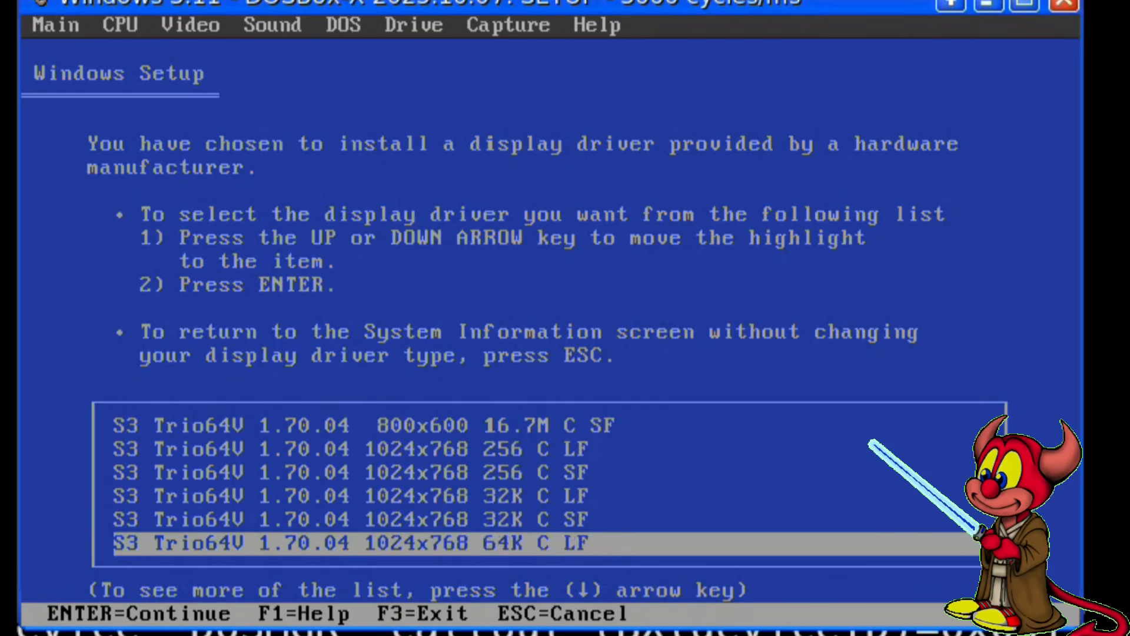
key("Up")
key("Up")
key("Up")
key("Up")
key("Down")
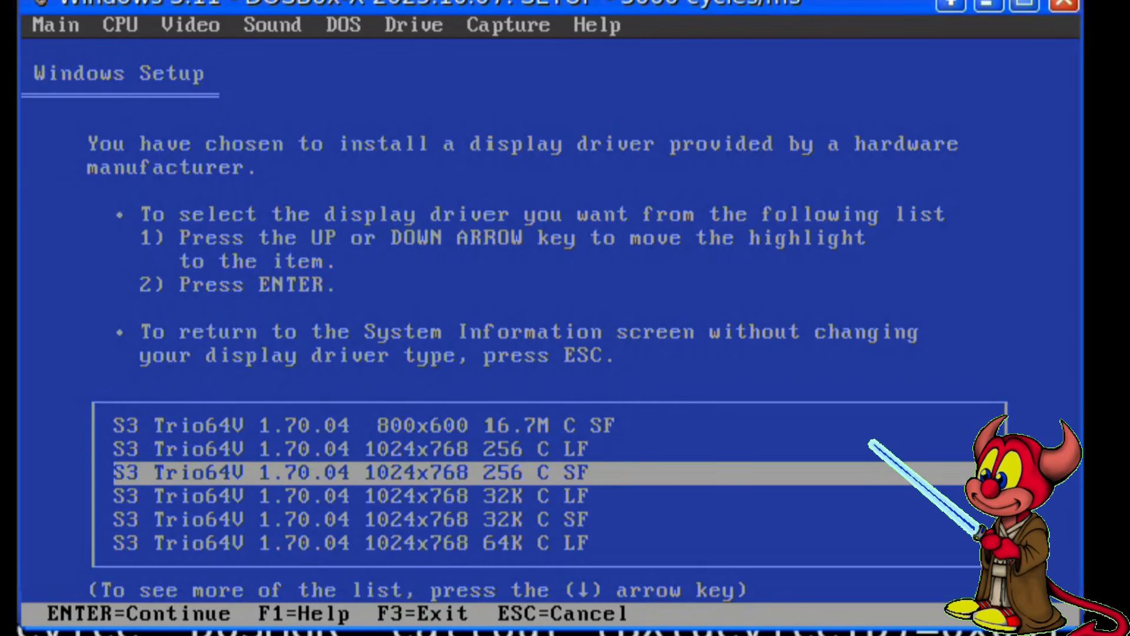
key("Down")
key("Down")
key("Down")
key("Down")
key("Down")
key("Down")
key("Up")
key("Up")
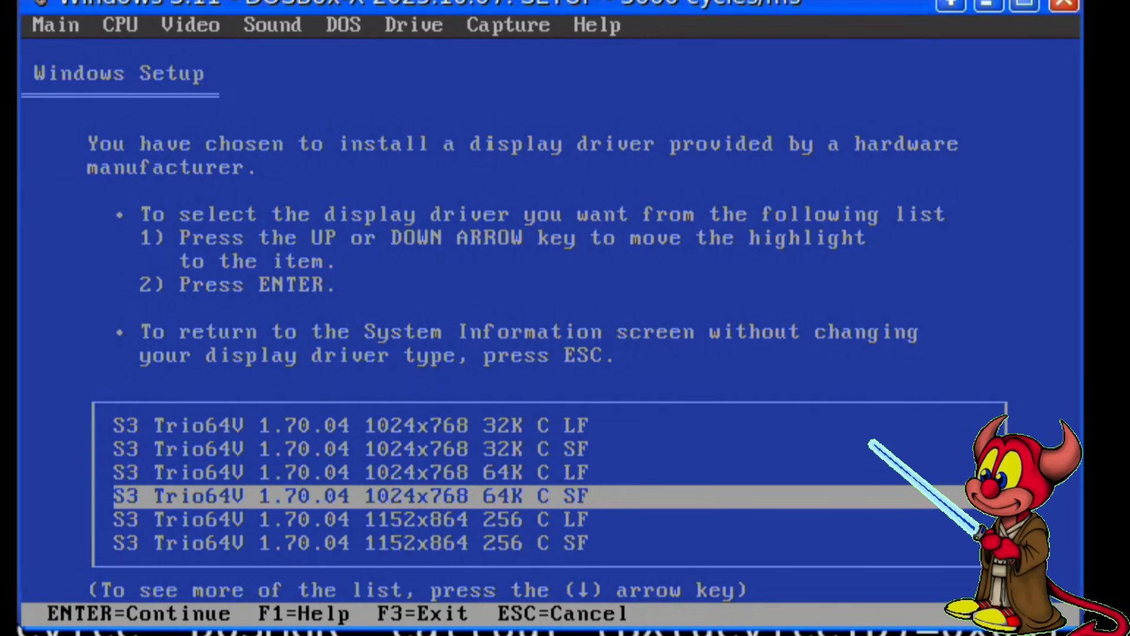
key("Return")
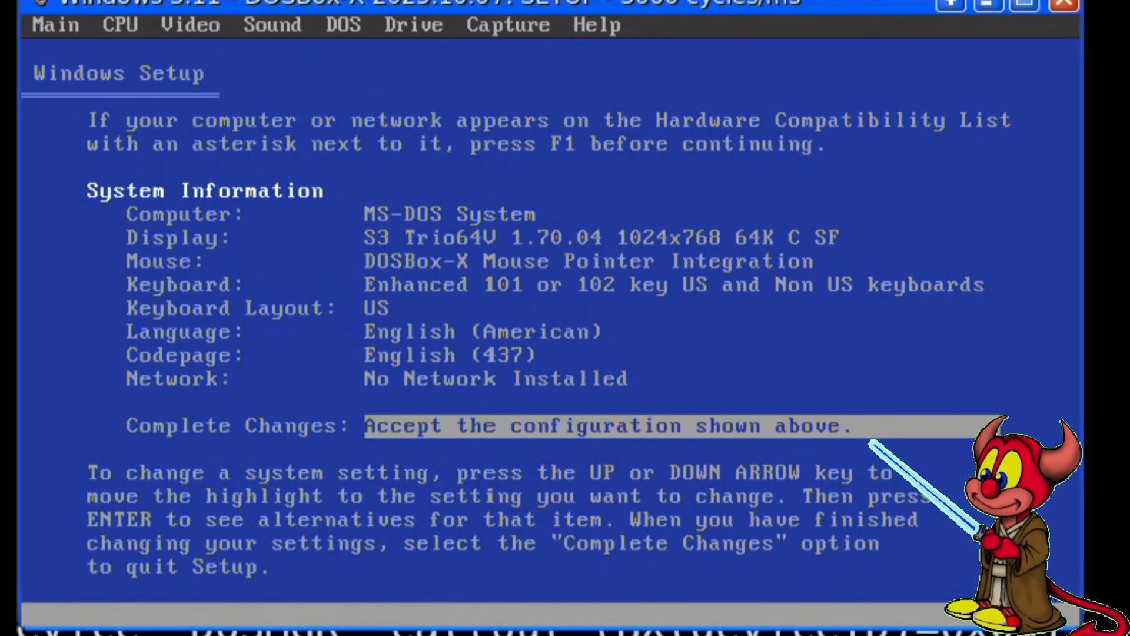
Accept the system configuration and give c:\setup\s3 as the location of the S3 Flat Model Trio64V Driver Disk.
key("Return")
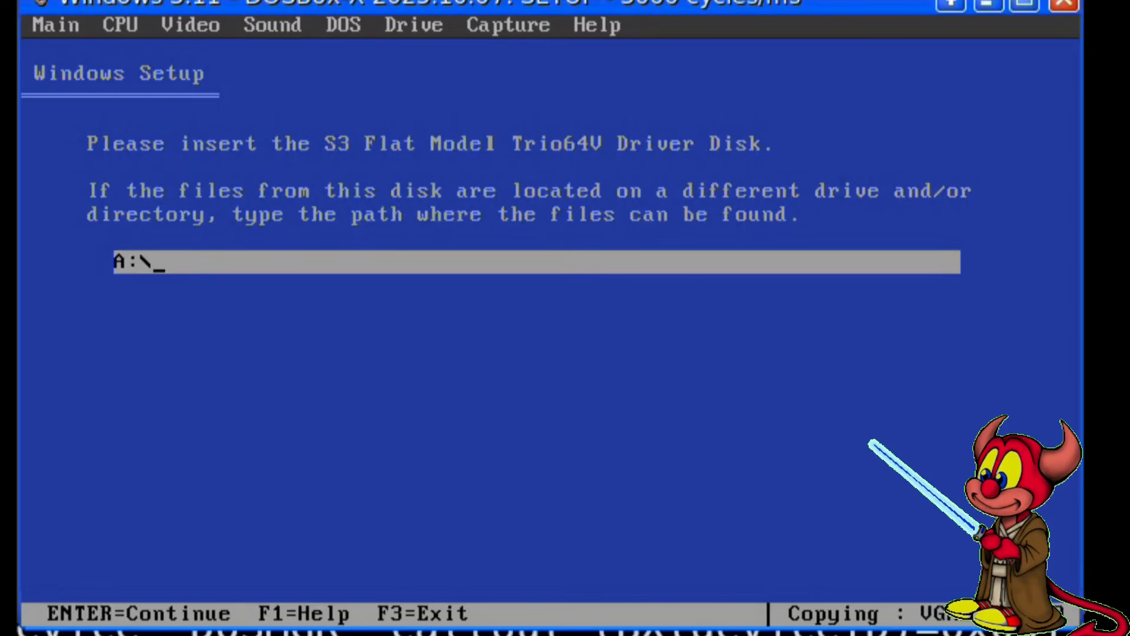
key("BackSpace")
key("BackSpace")
key("BackSpace")
type("c:\\setup\\s3")
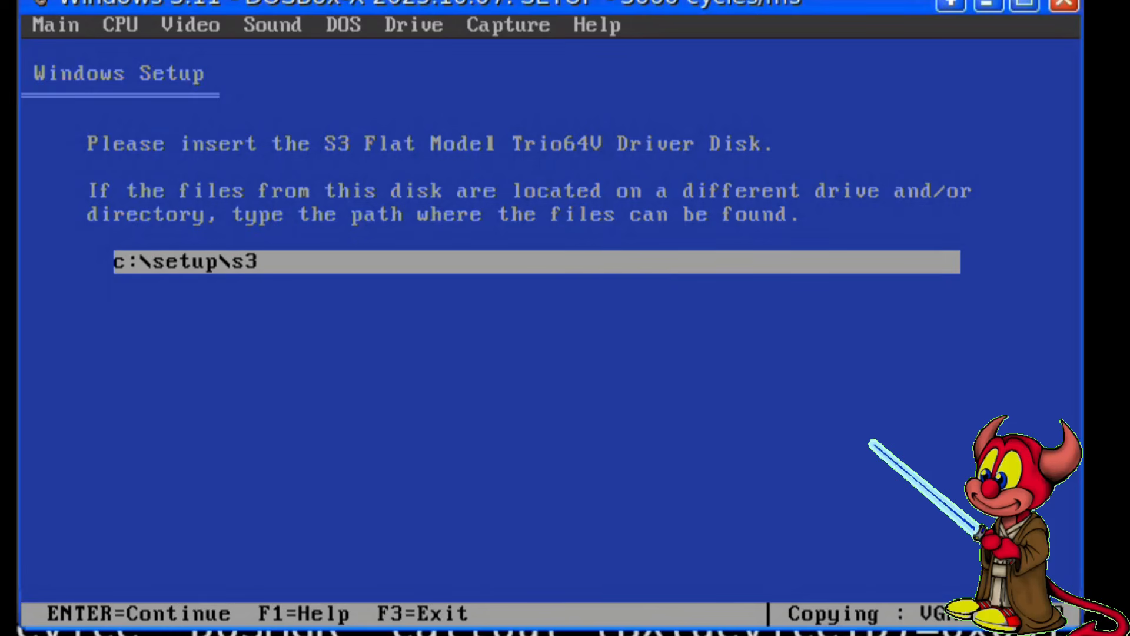
key("Return")
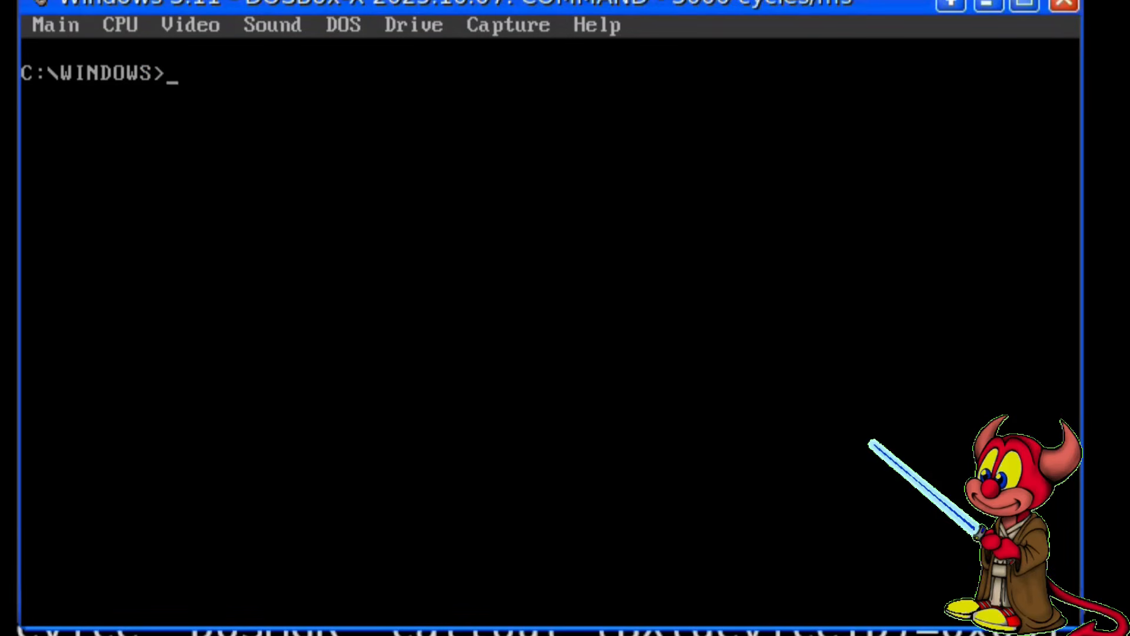
Start Windows with the win command and open the C:\SETUP\WIN32S folder in File Manager.
type("win")
key("Return")
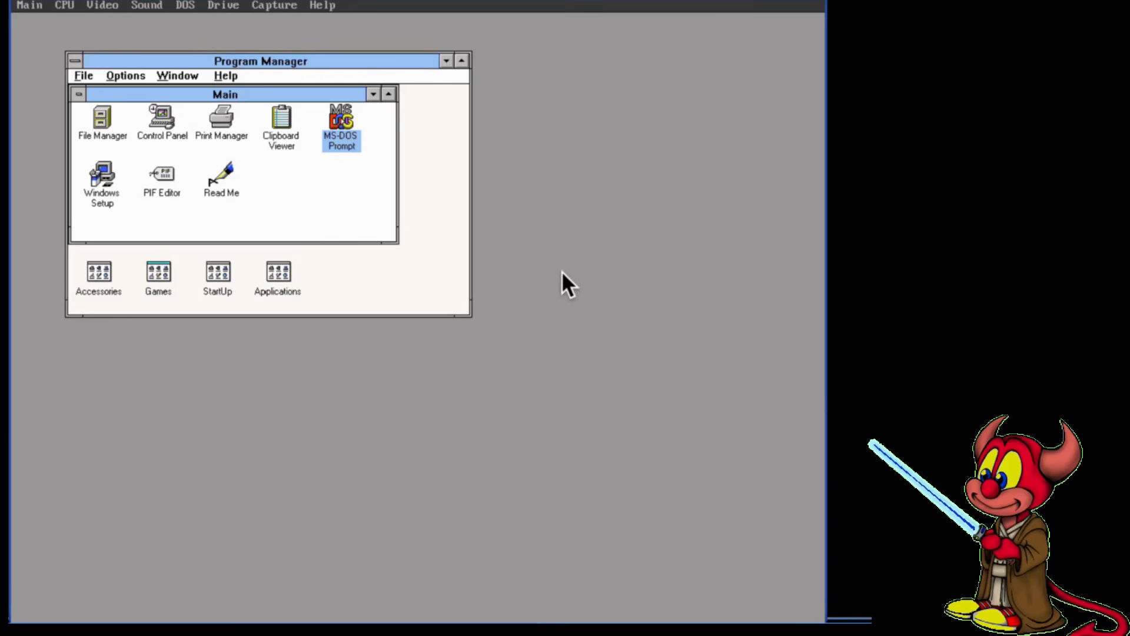
left_click(373, 94)
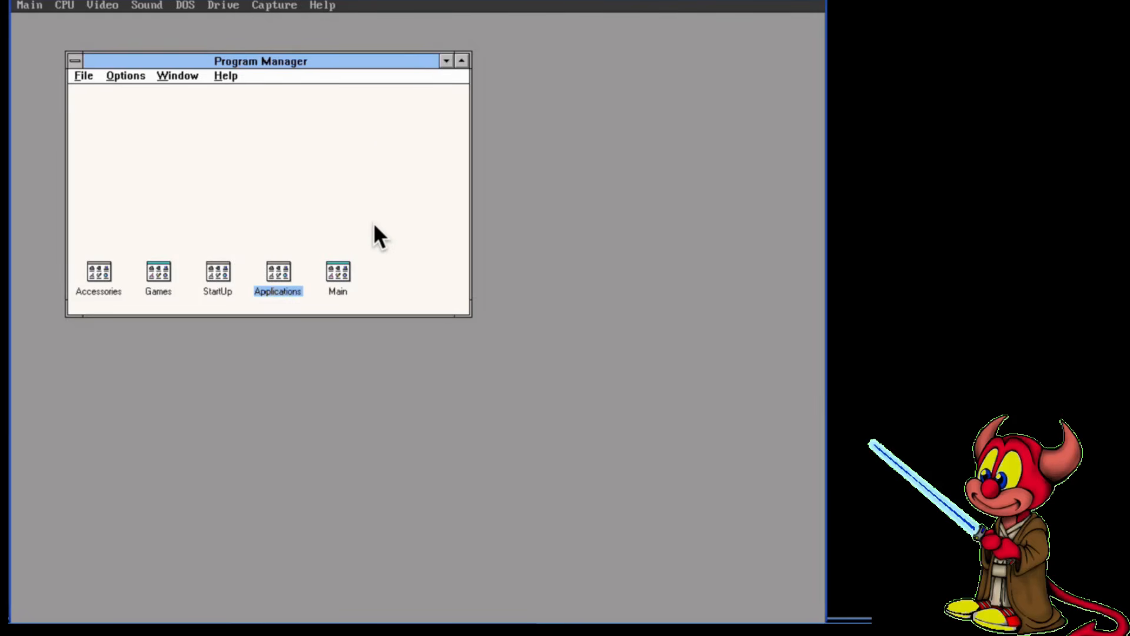
double_click(338, 273)
double_click(102, 133)
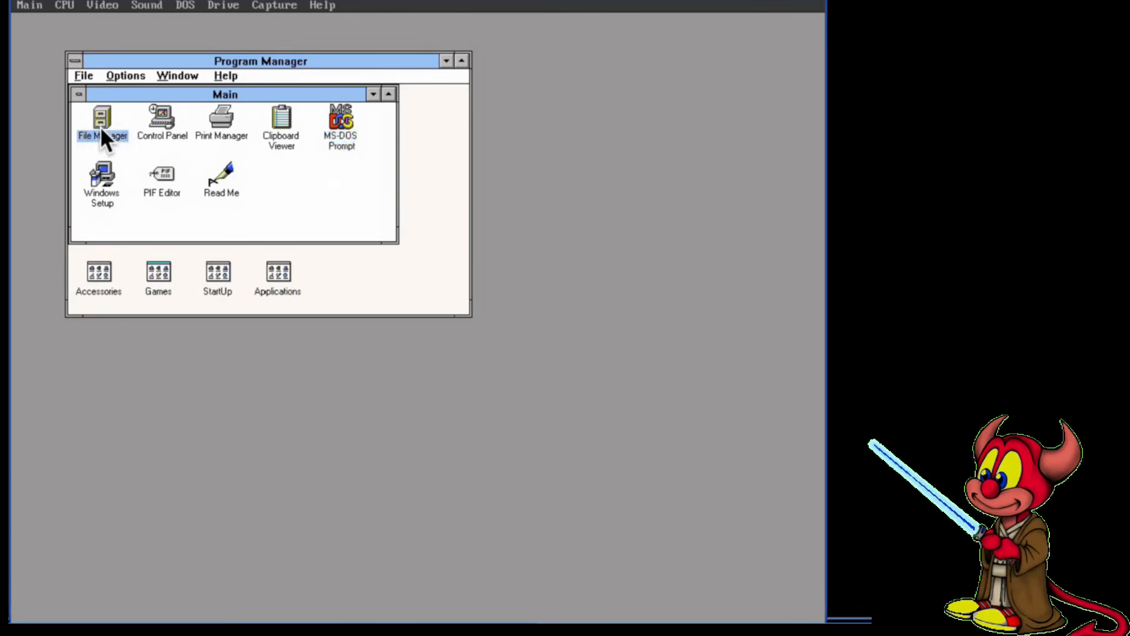
left_click(65, 101)
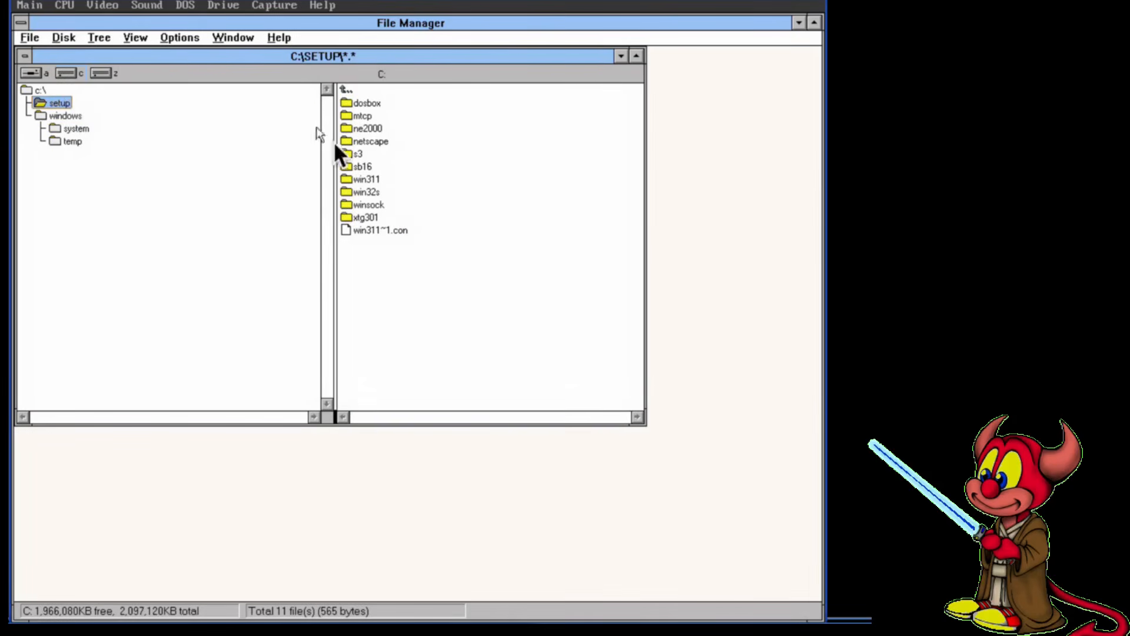
double_click(372, 192)
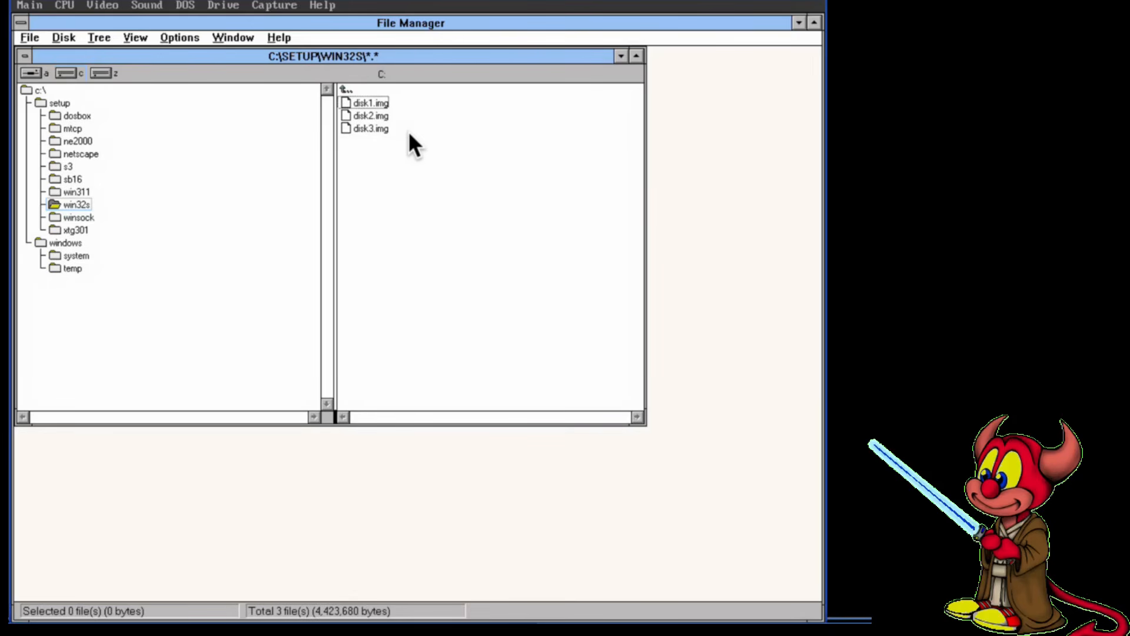
Mount disk1.img, disk2.img and disk3.img from the setup/win32s folder as multiple disk images on drive A.
left_click(232, 7)
mouse_move(213, 19)
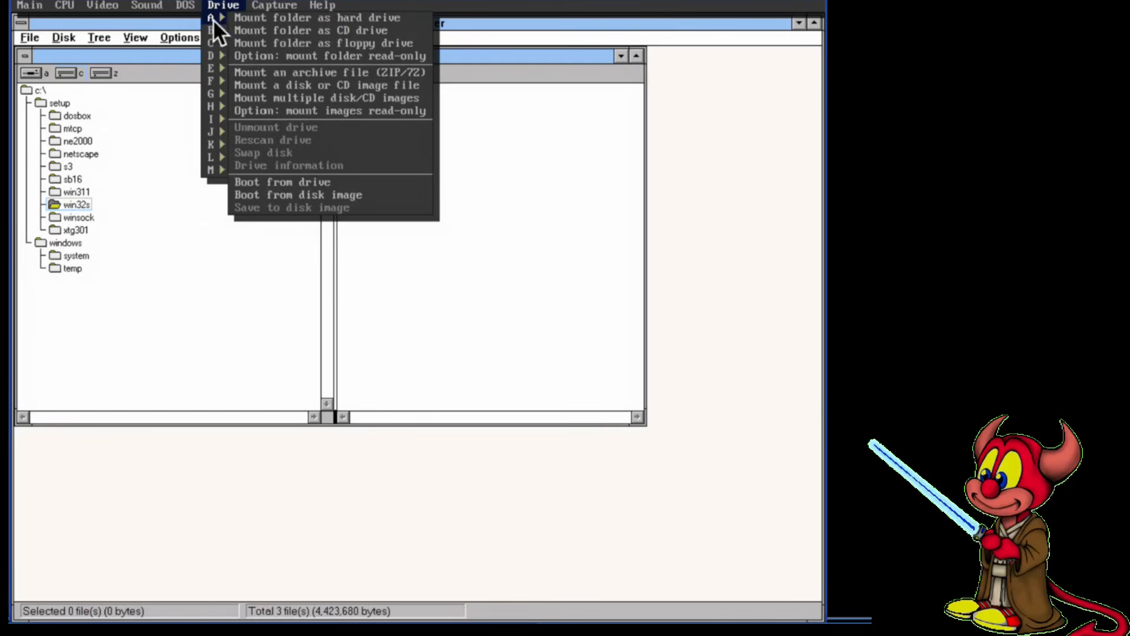
left_click(365, 100)
double_click(97, 228)
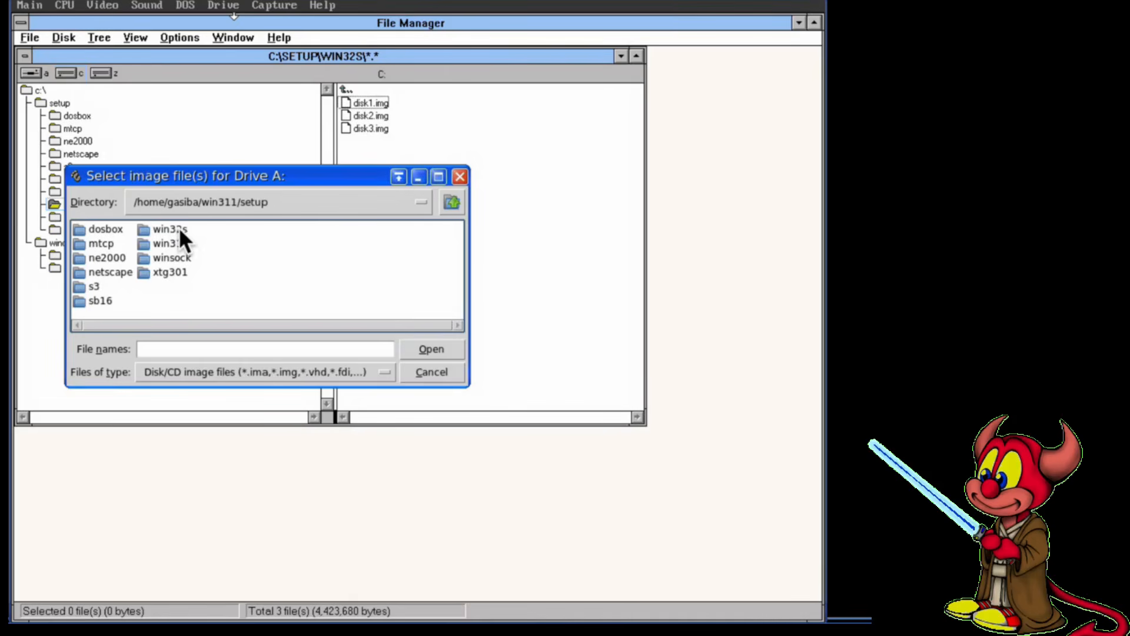
double_click(178, 227)
double_click(120, 225)
left_click(224, 303)
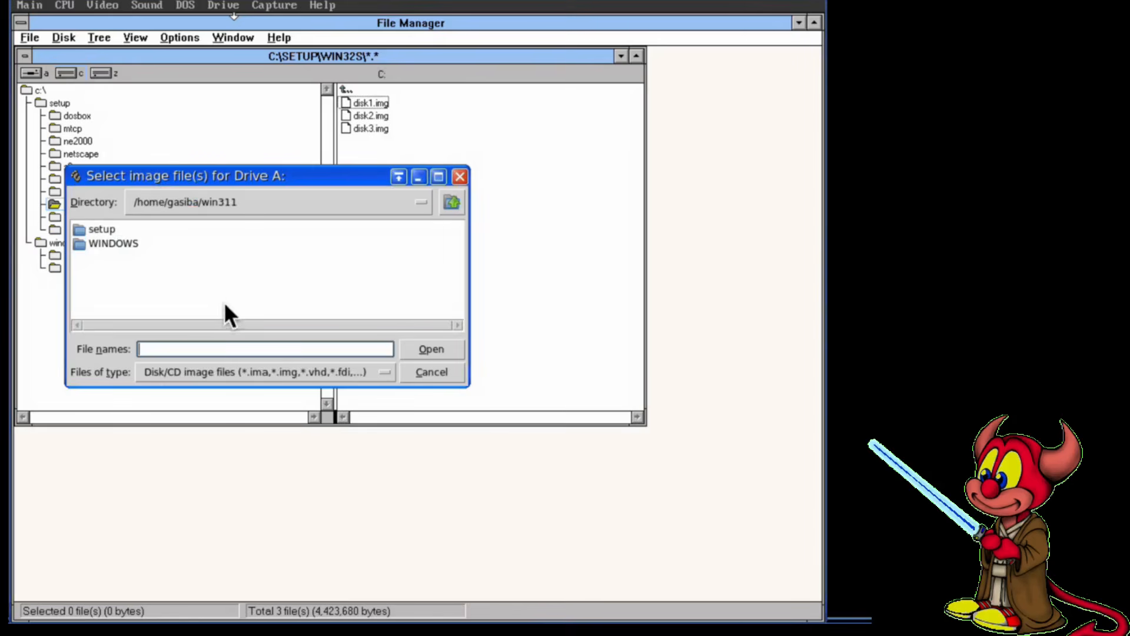
double_click(103, 227)
double_click(178, 228)
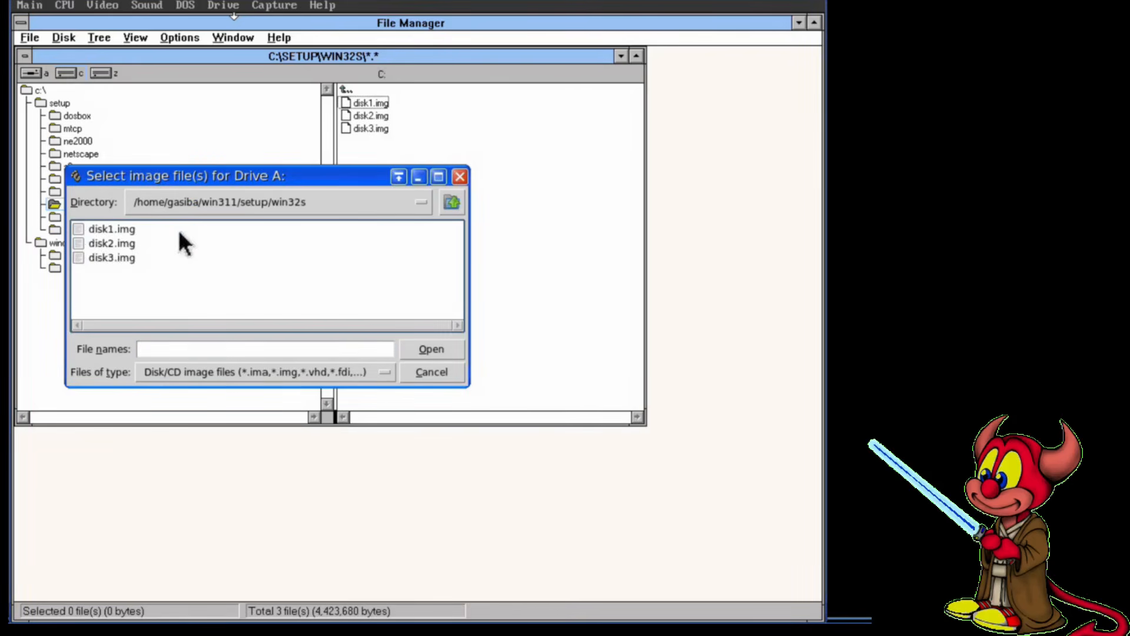
double_click(178, 230)
left_click(221, 305)
double_click(104, 226)
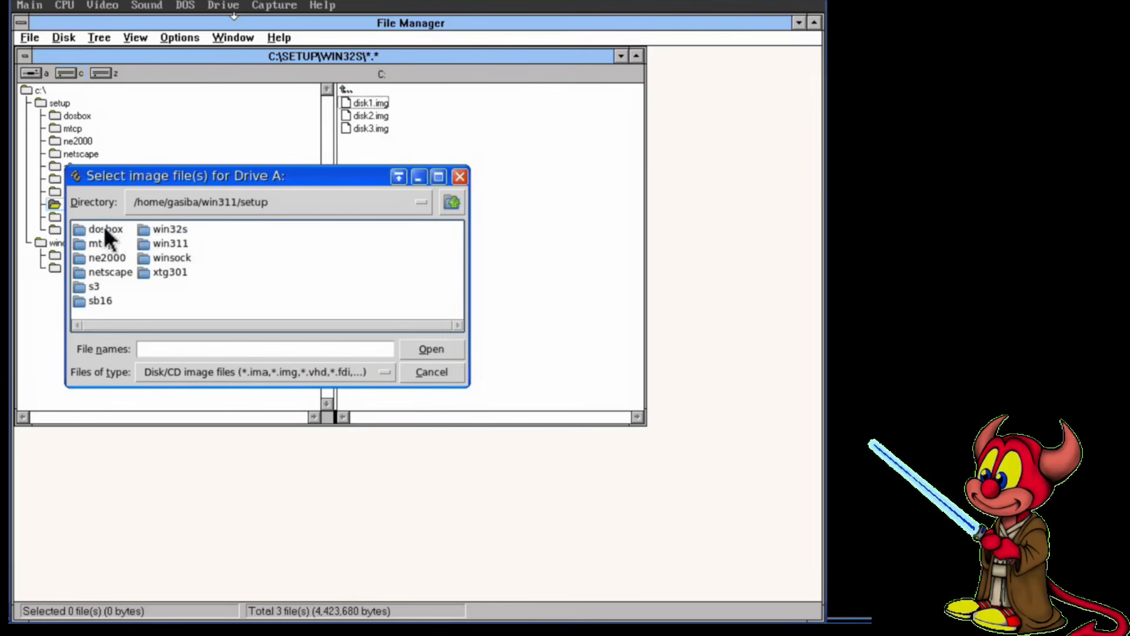
double_click(176, 229)
double_click(121, 258)
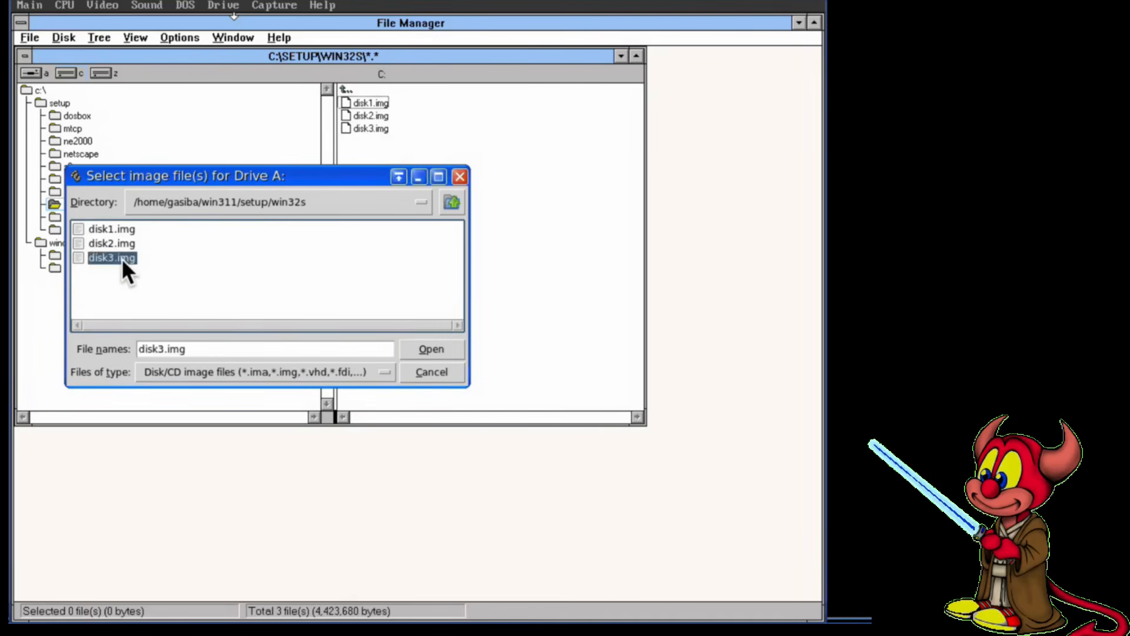
left_click(276, 338)
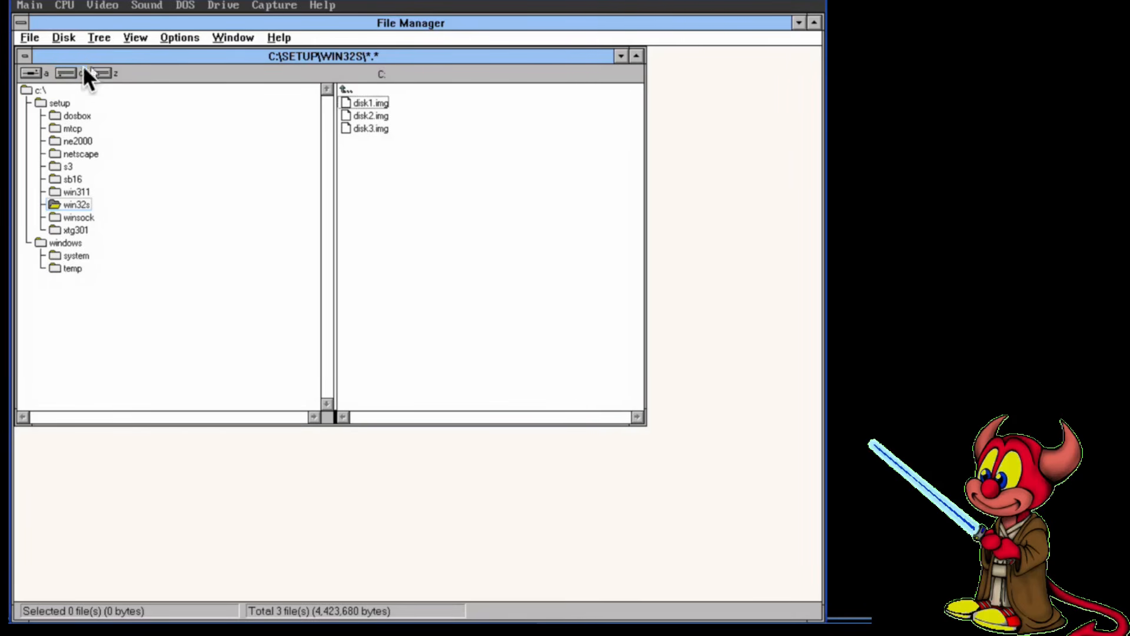
Run setup.exe from drive A and proceed with the Microsoft Win32s version 1.30 installation.
left_click(37, 77)
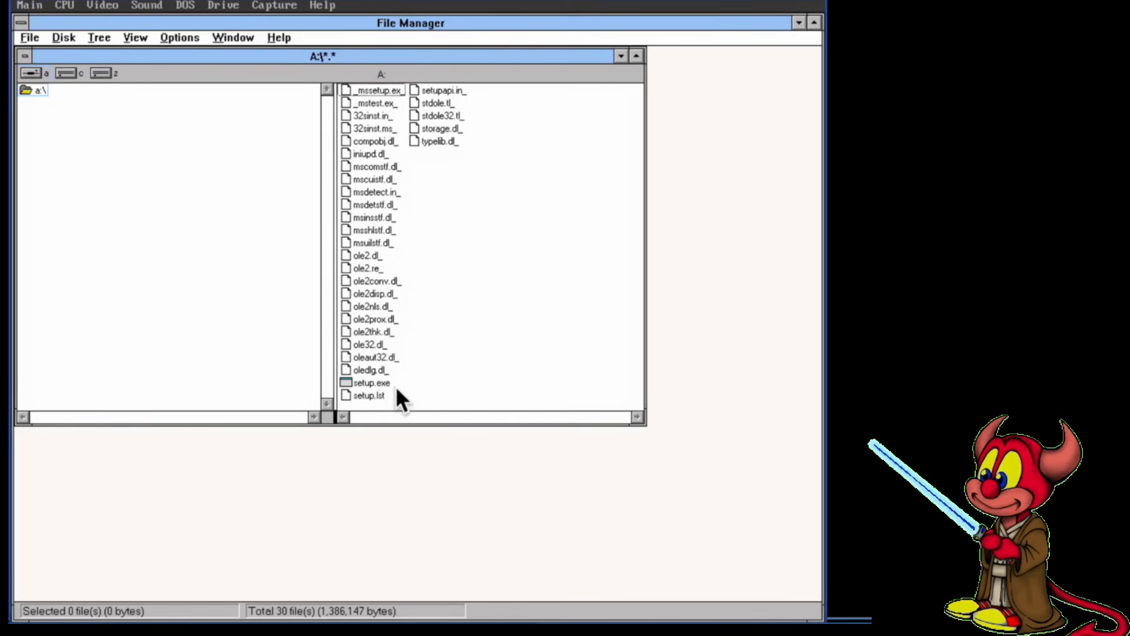
double_click(369, 382)
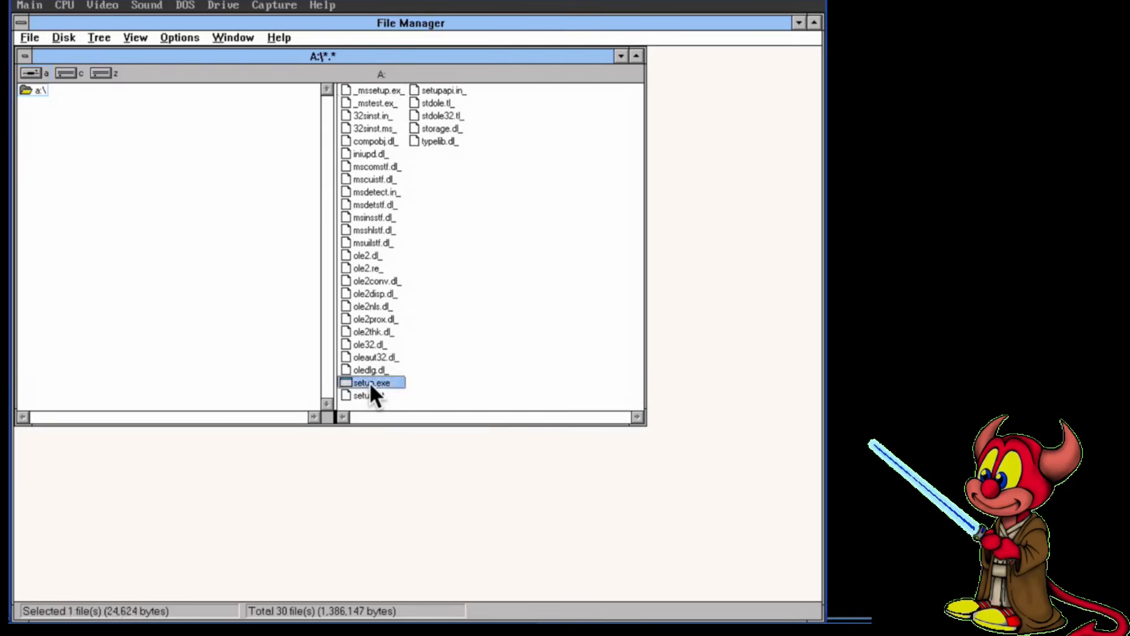
left_click(254, 295)
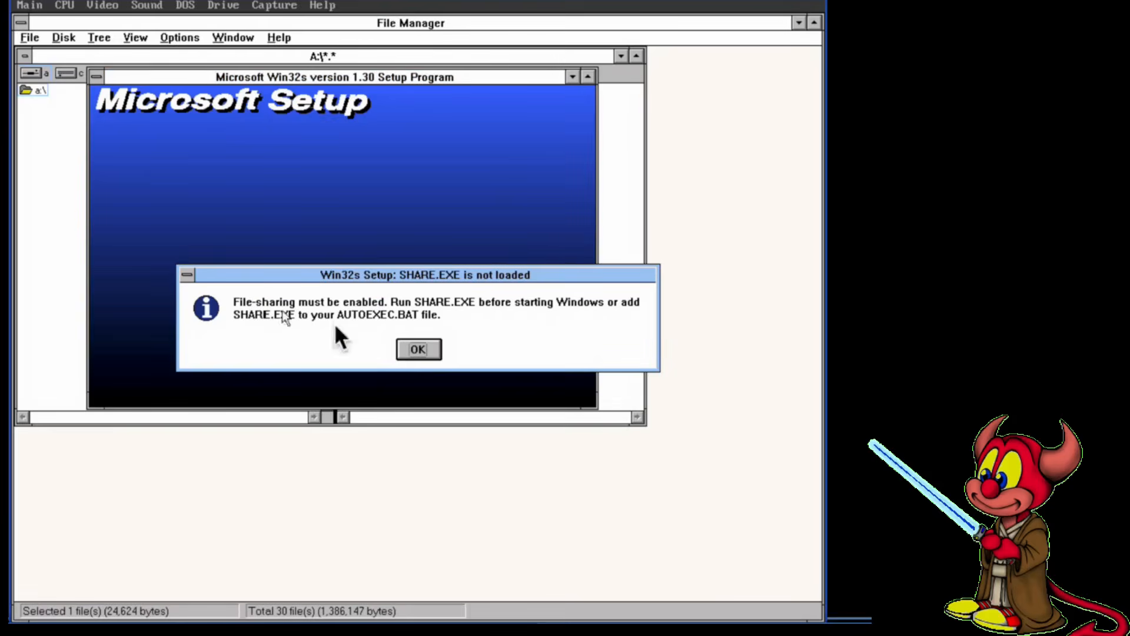
left_click(418, 349)
left_click(275, 285)
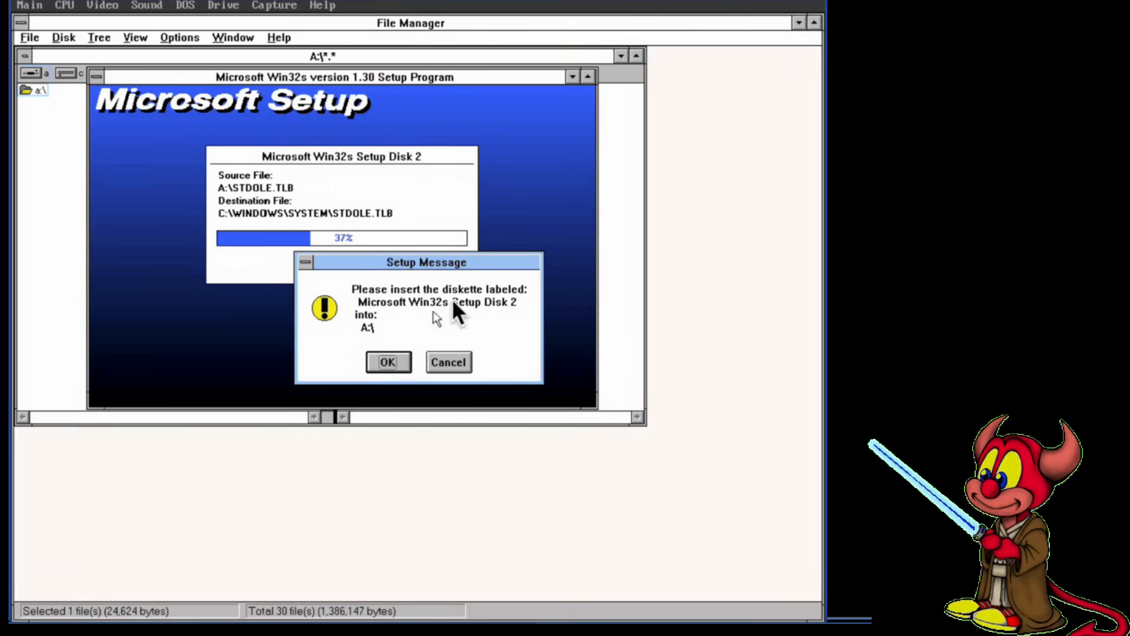
Swap drive A to Win32s Setup Disk 2 and continue the installation.
left_click(223, 6)
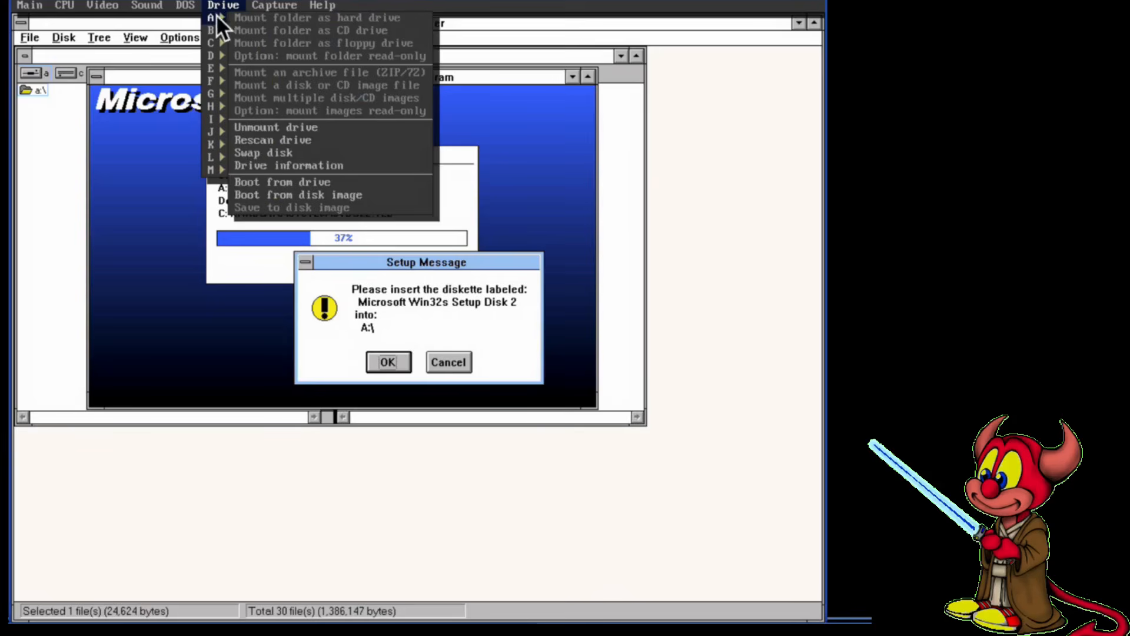
left_click(291, 152)
left_click(390, 365)
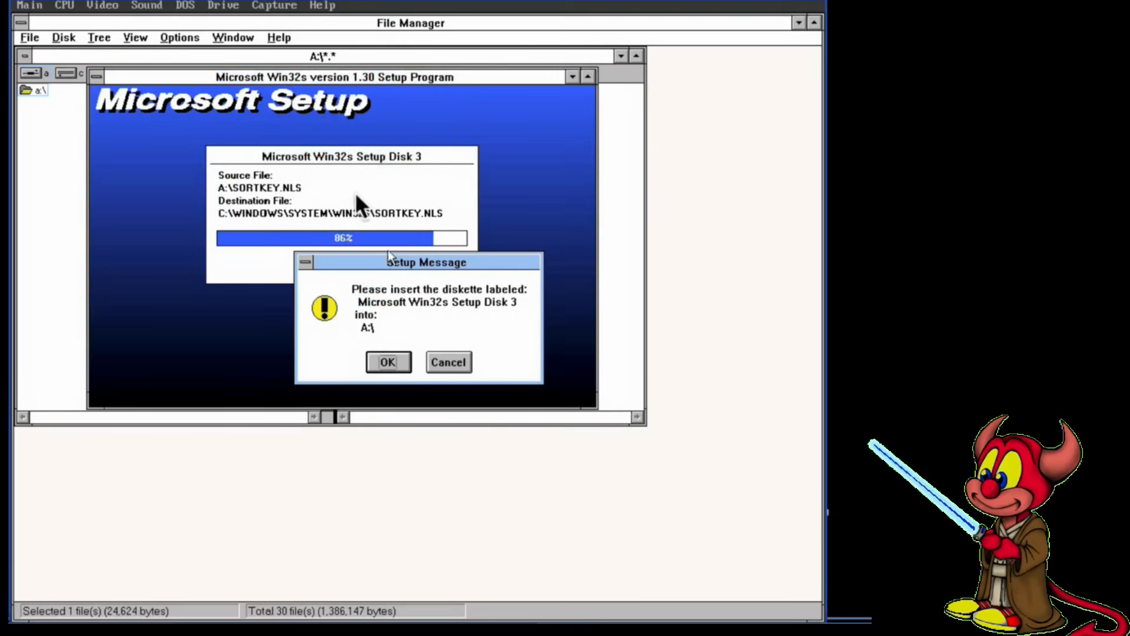
Swap drive A to Win32s Setup Disk 3 and complete the Win32s file installation.
left_click(224, 5)
mouse_move(223, 16)
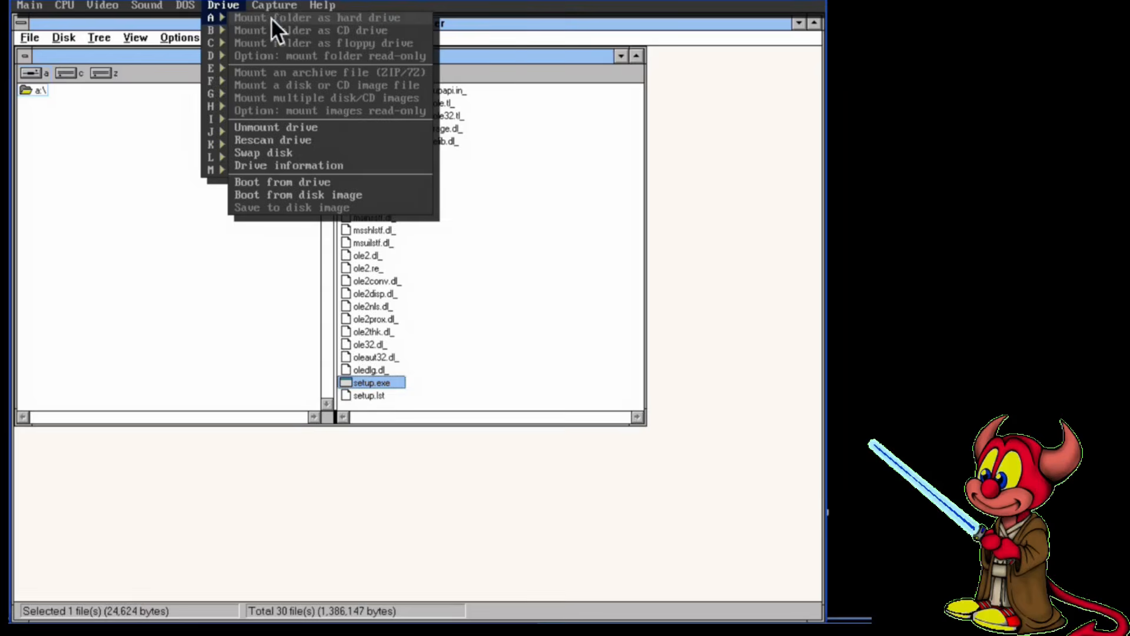
left_click(301, 153)
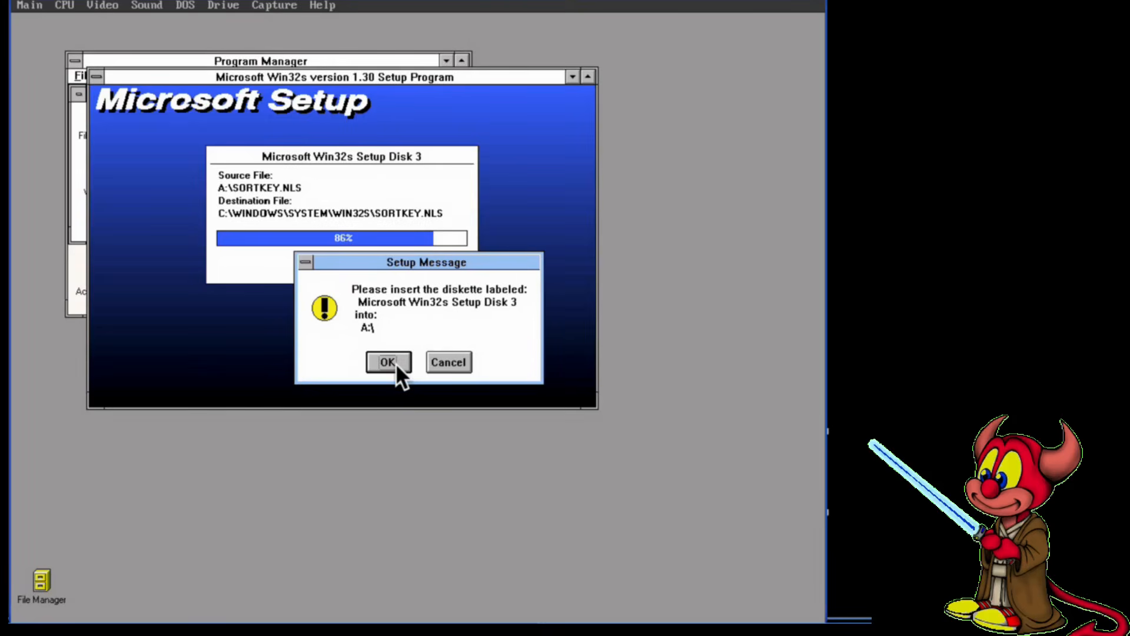
left_click(396, 363)
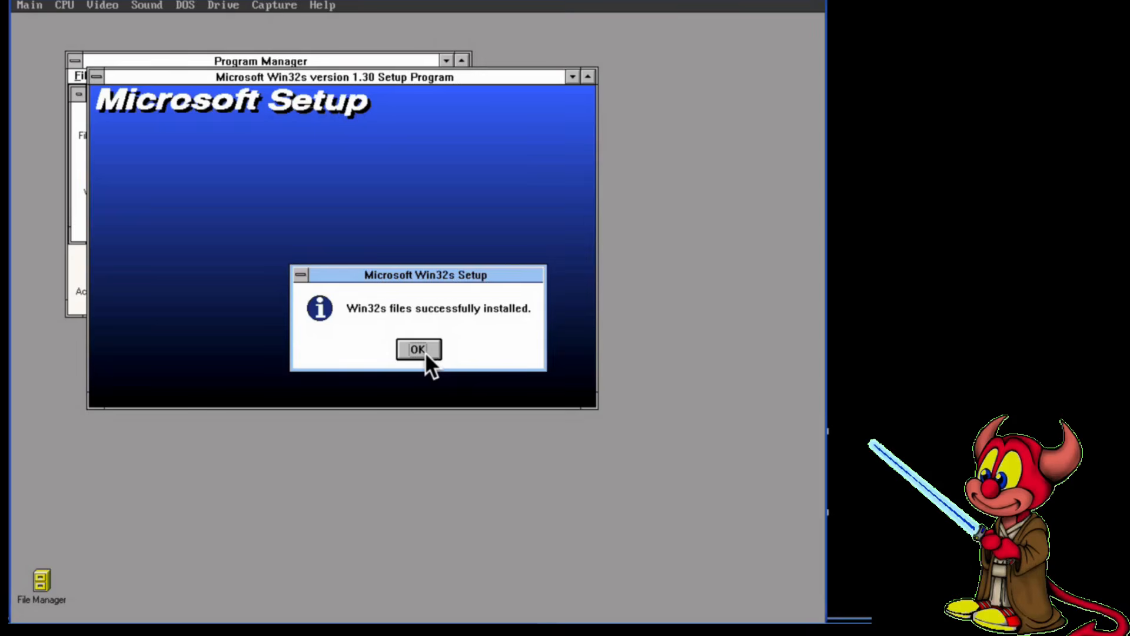
left_click(419, 350)
Continue with the Freecell installation into C:\WIN32APP\FREECELL\ and restart Windows.
left_click(274, 289)
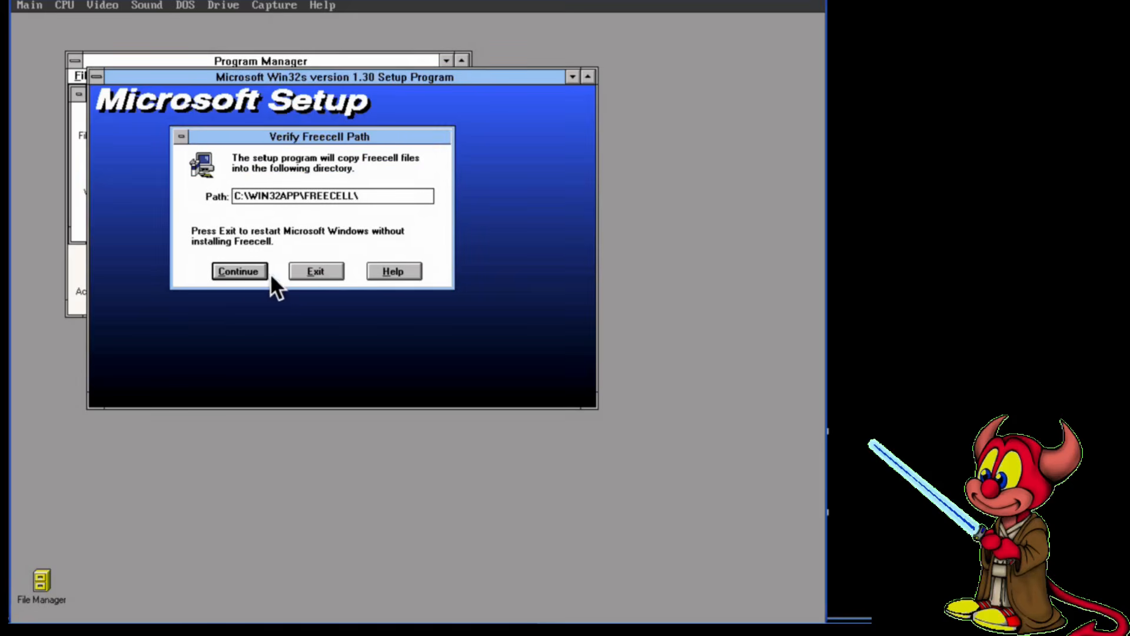
left_click(246, 274)
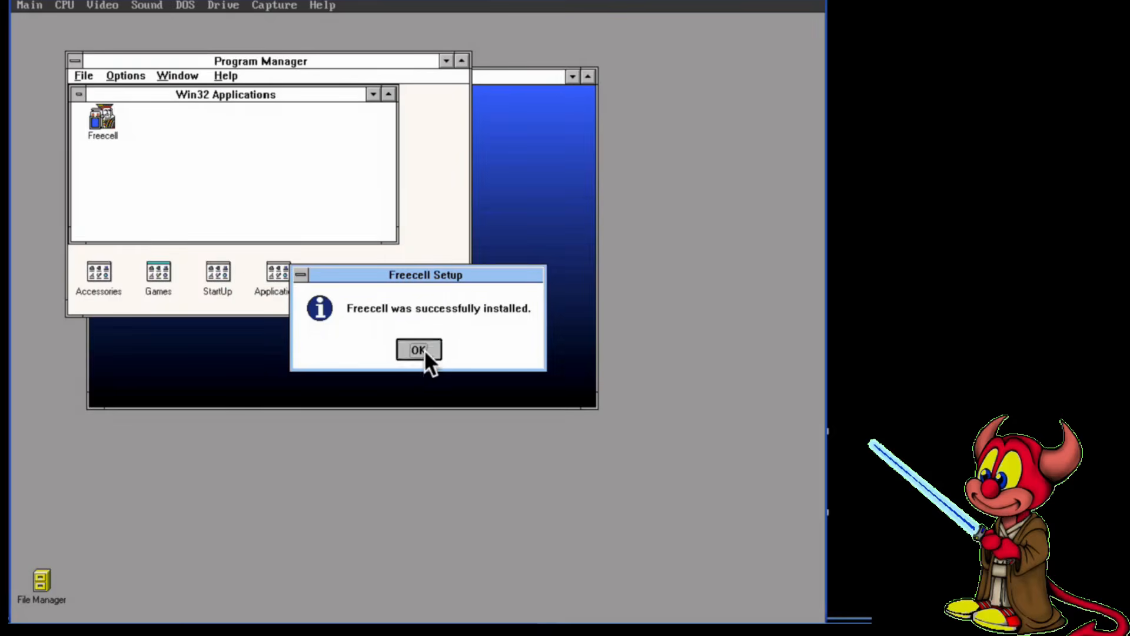
left_click(422, 348)
left_click(331, 264)
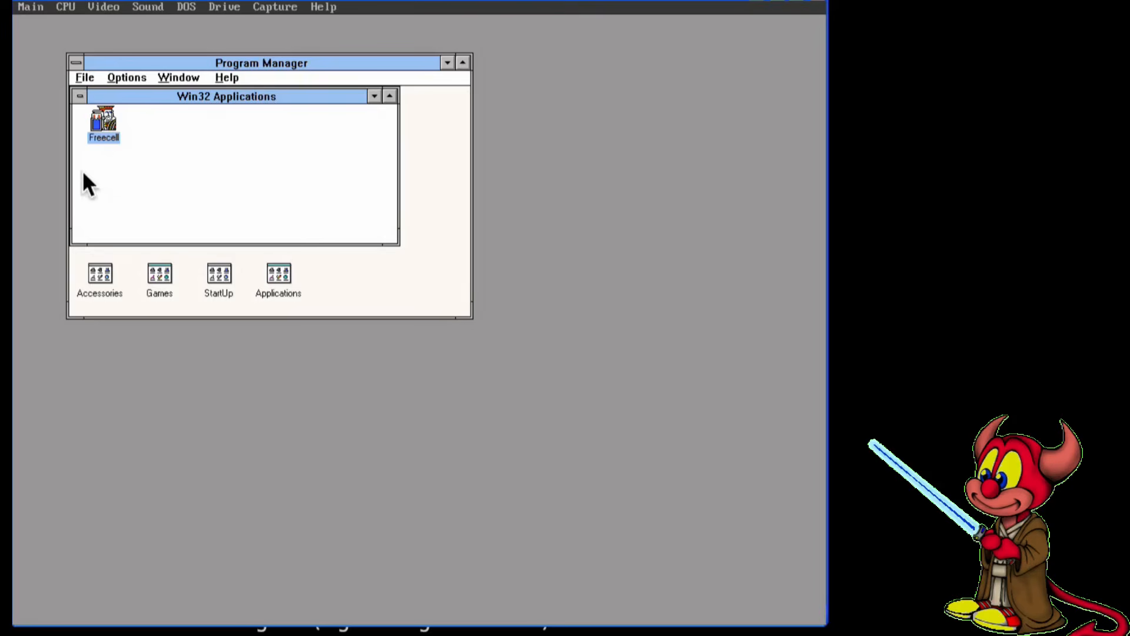
Launch Freecell from the Win32 Applications group to test Win32s, and close the game.
double_click(100, 120)
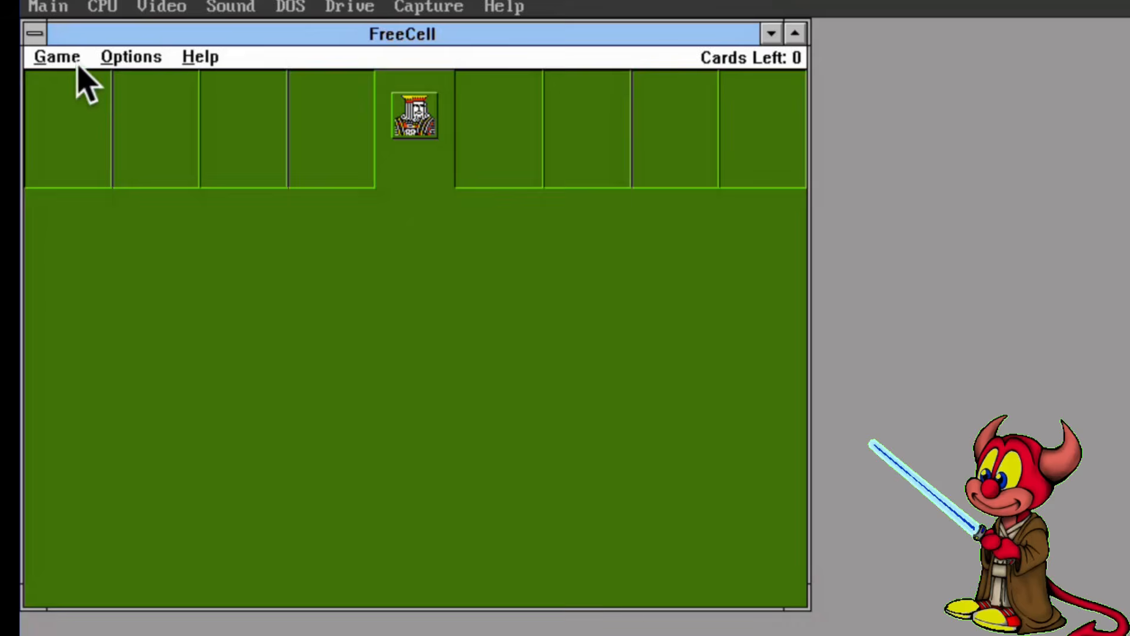
left_click(47, 39)
left_click(76, 81)
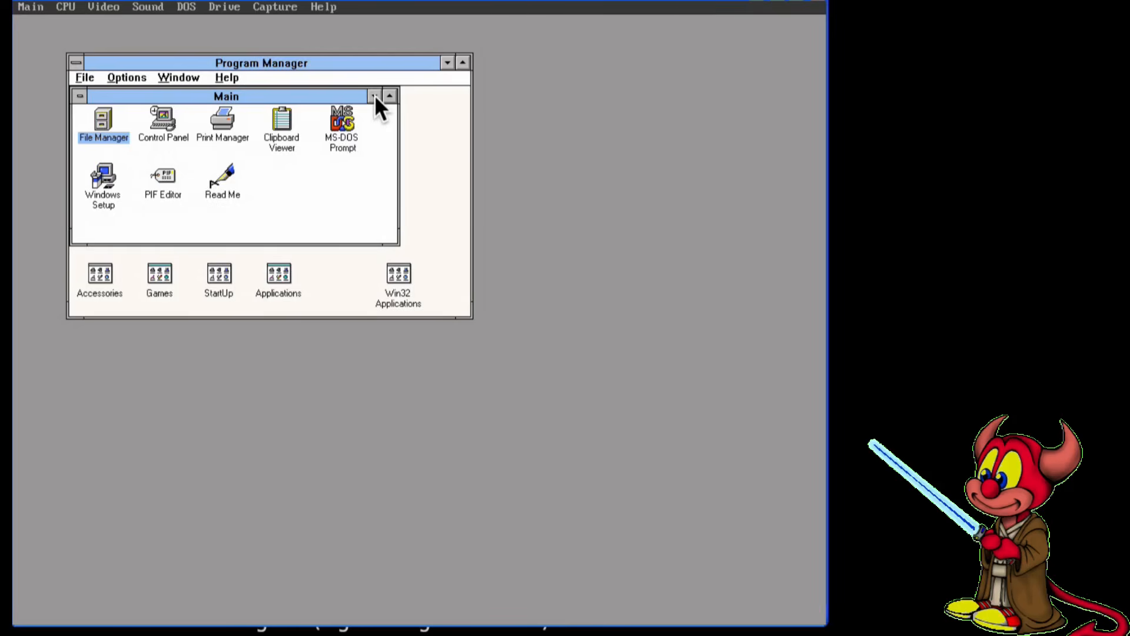
Minimize the Main program group and exit Windows to the DOS prompt.
left_click(374, 95)
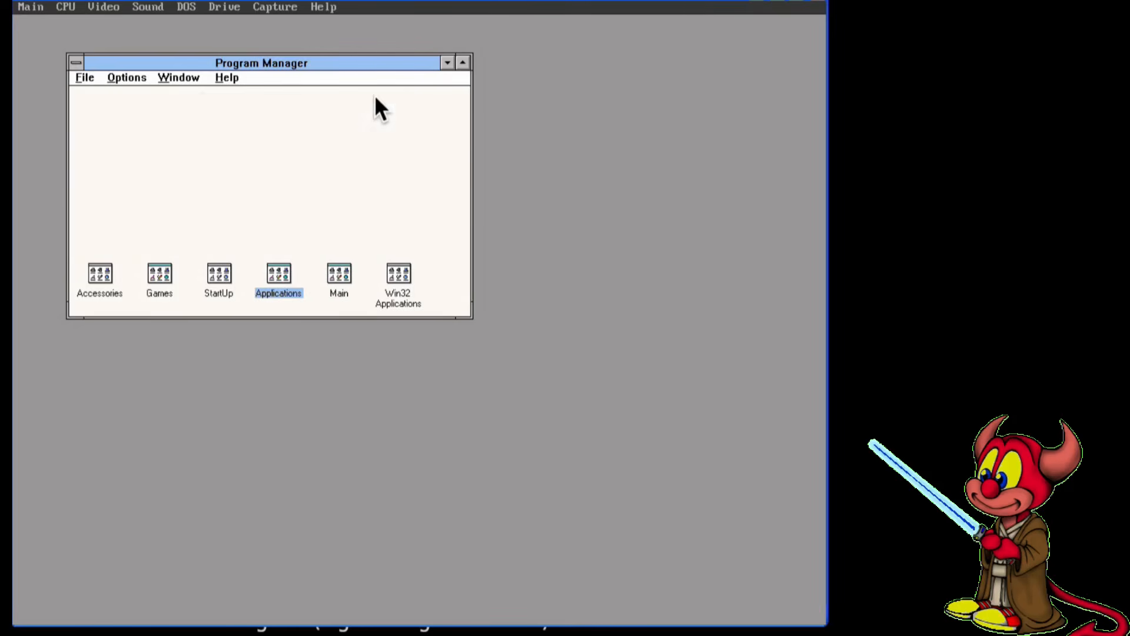
double_click(77, 65)
left_click(381, 344)
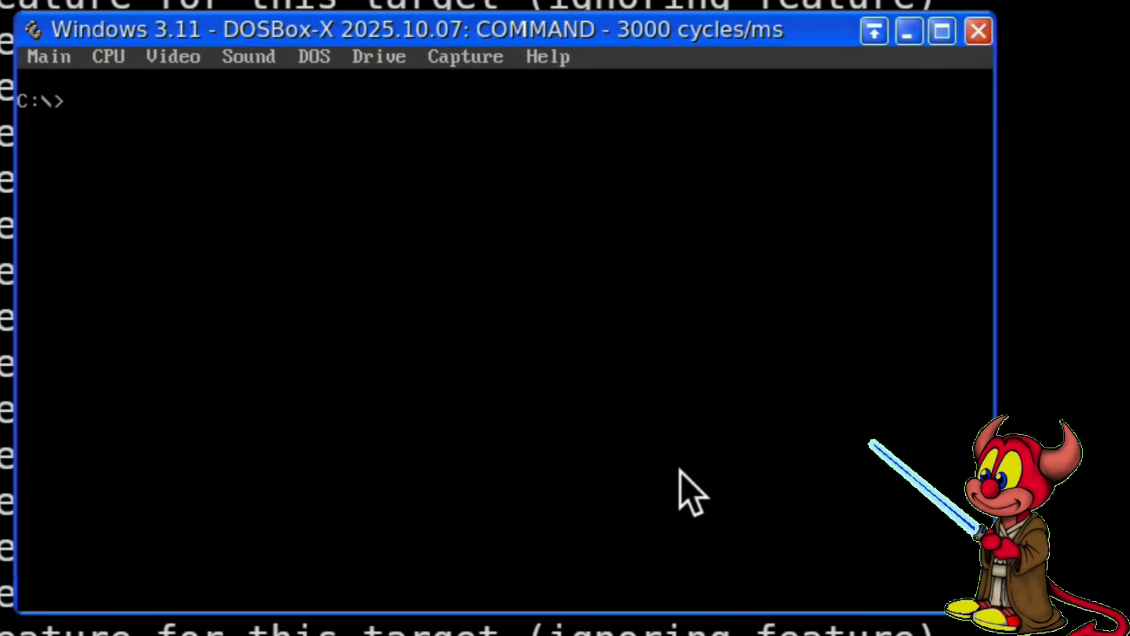
Unmount the Win32s disk images from drive A.
left_click(377, 61)
mouse_move(360, 79)
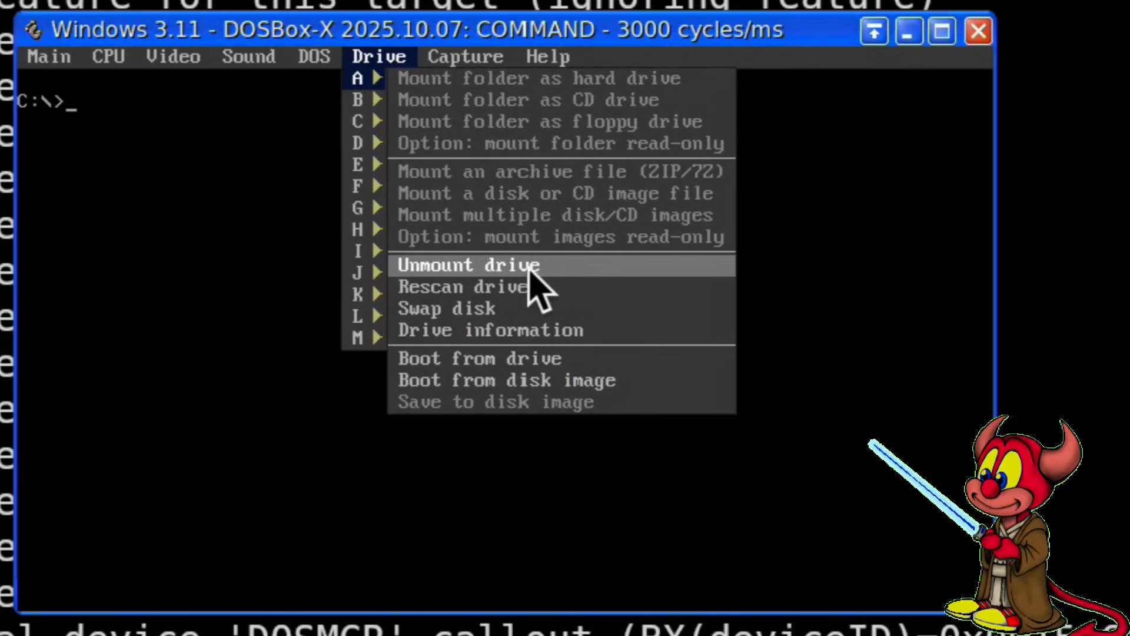
left_click(531, 265)
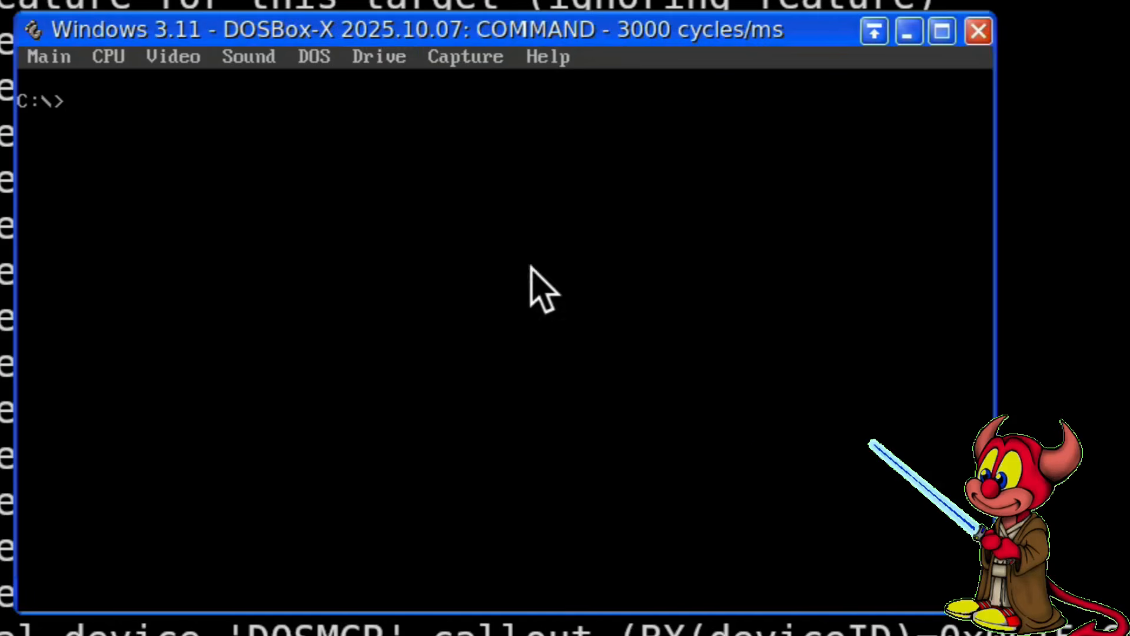
Mount Disk01.img and Disk02.img from the setup/xtg301 folder as multiple disk images on drive A.
left_click(378, 57)
mouse_move(361, 97)
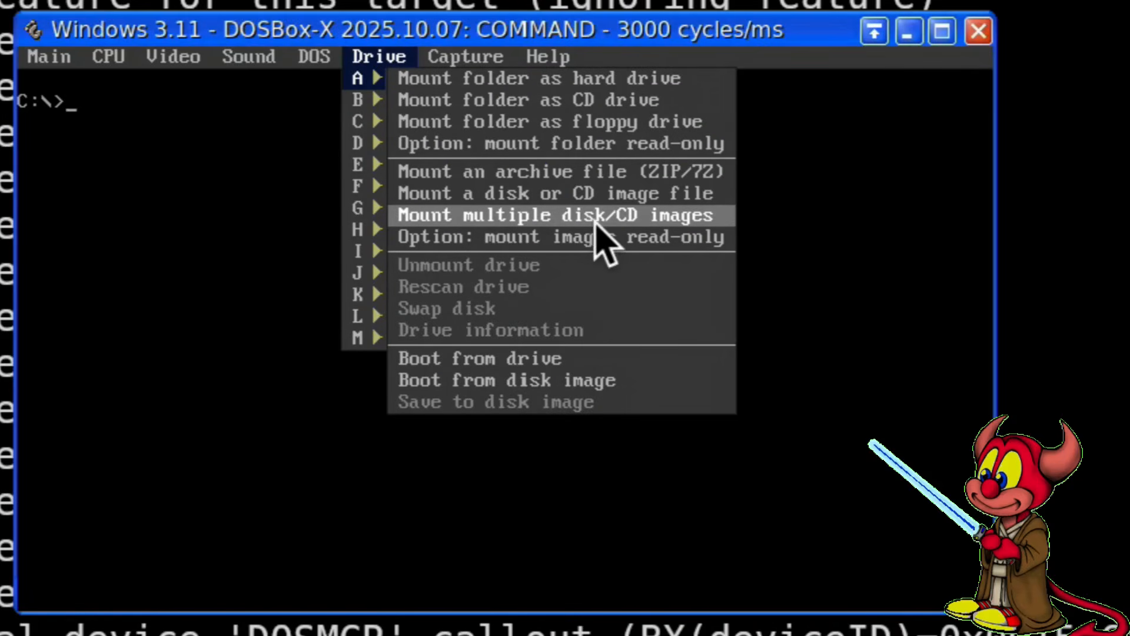
left_click(591, 223)
double_click(257, 518)
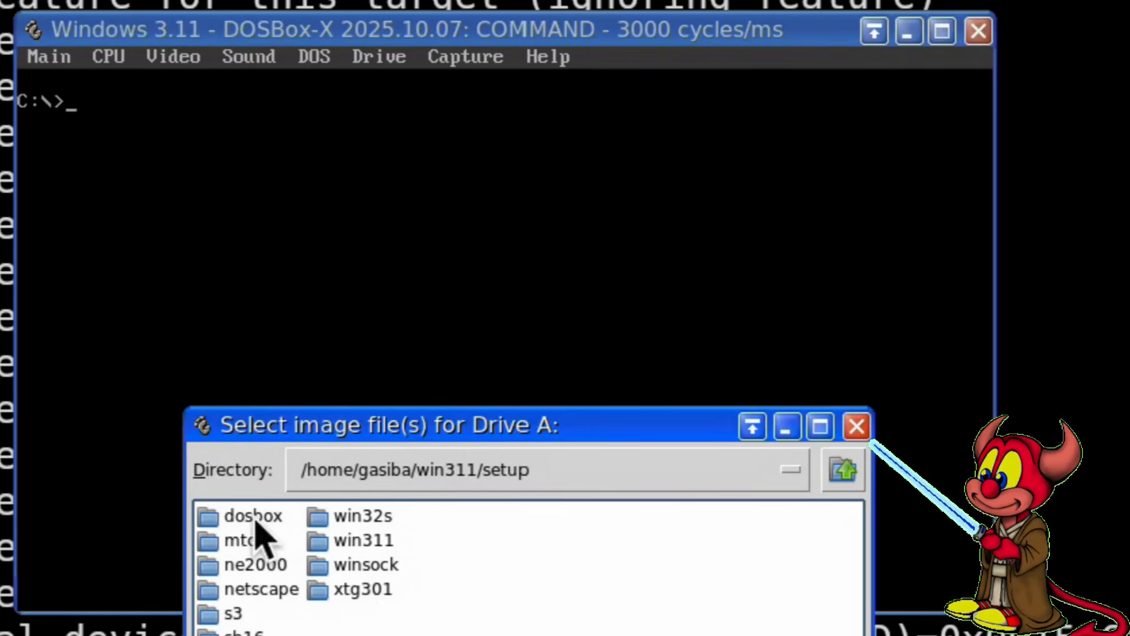
double_click(356, 586)
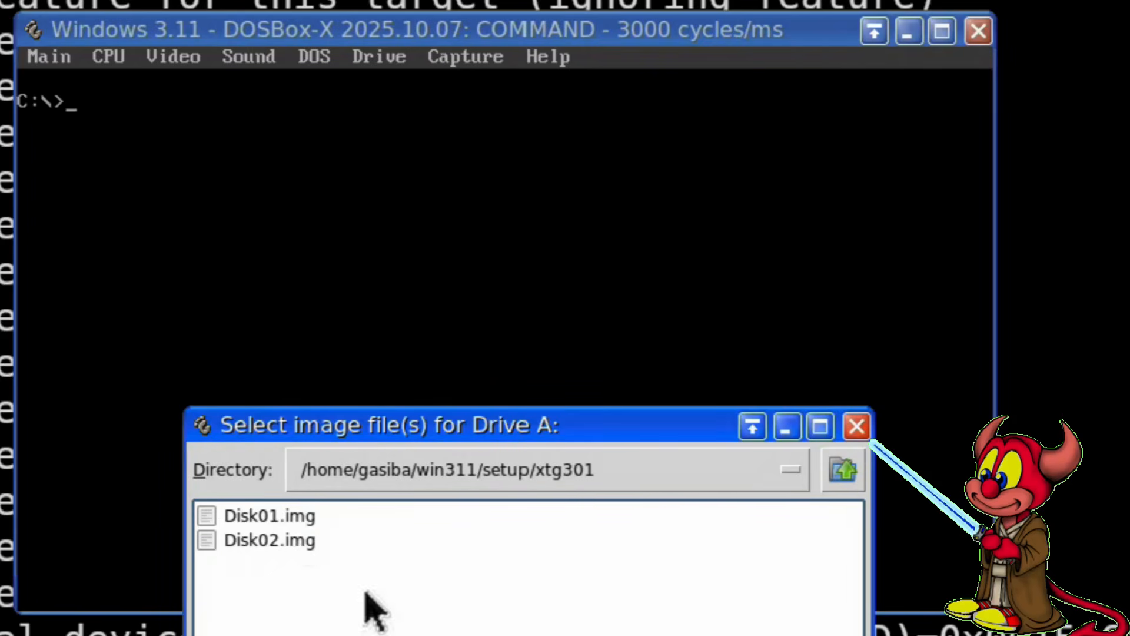
double_click(292, 516)
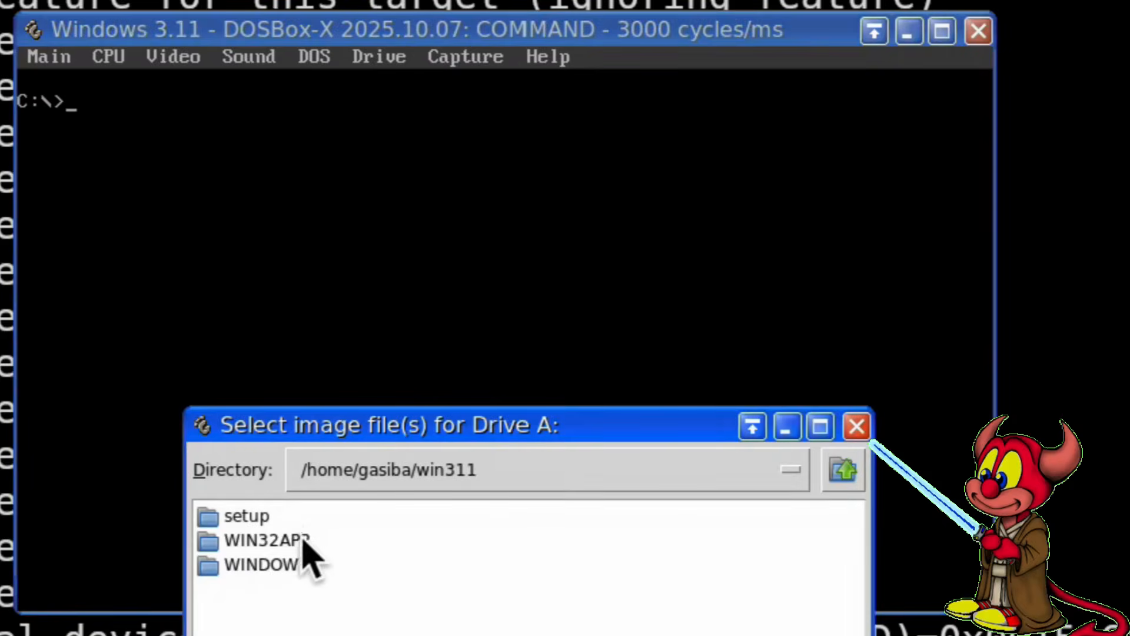
double_click(244, 513)
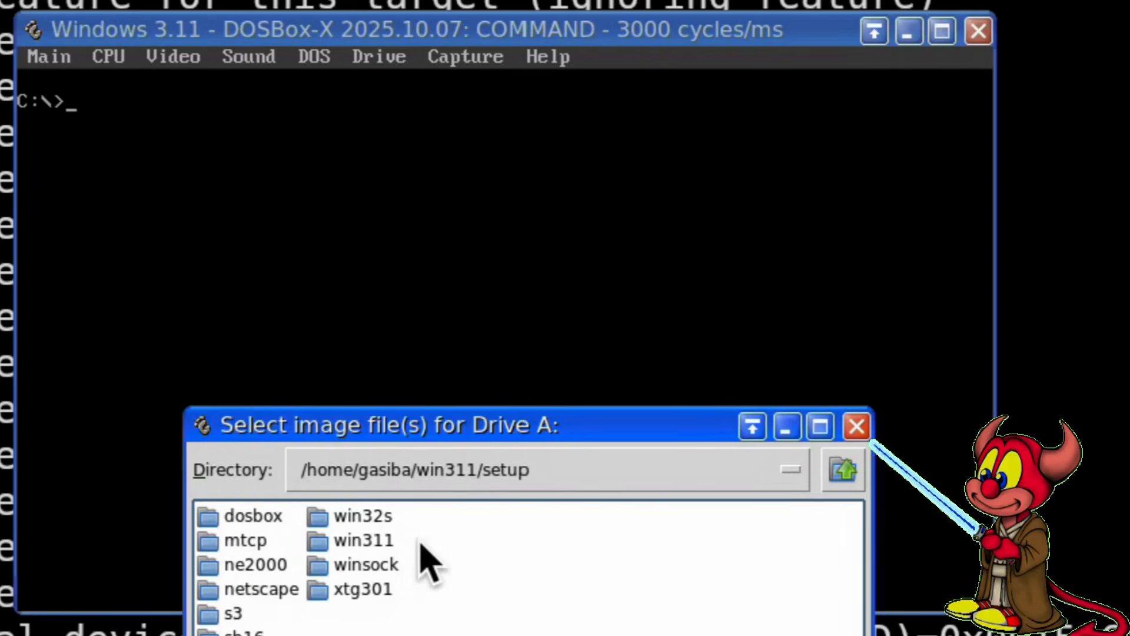
double_click(368, 589)
double_click(294, 542)
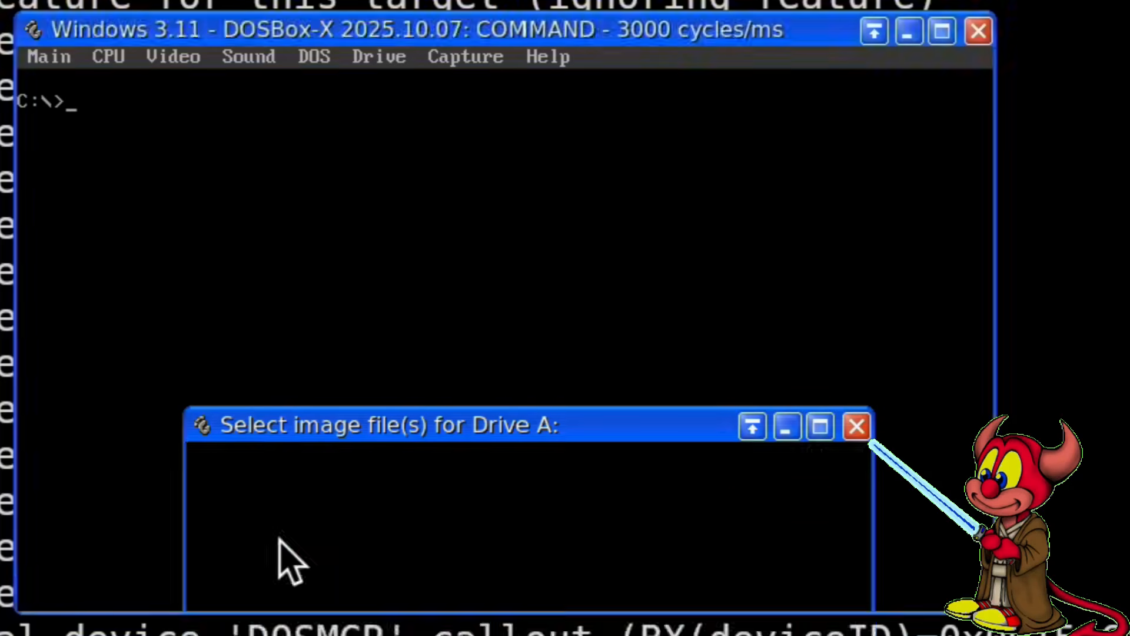
left_click(580, 623)
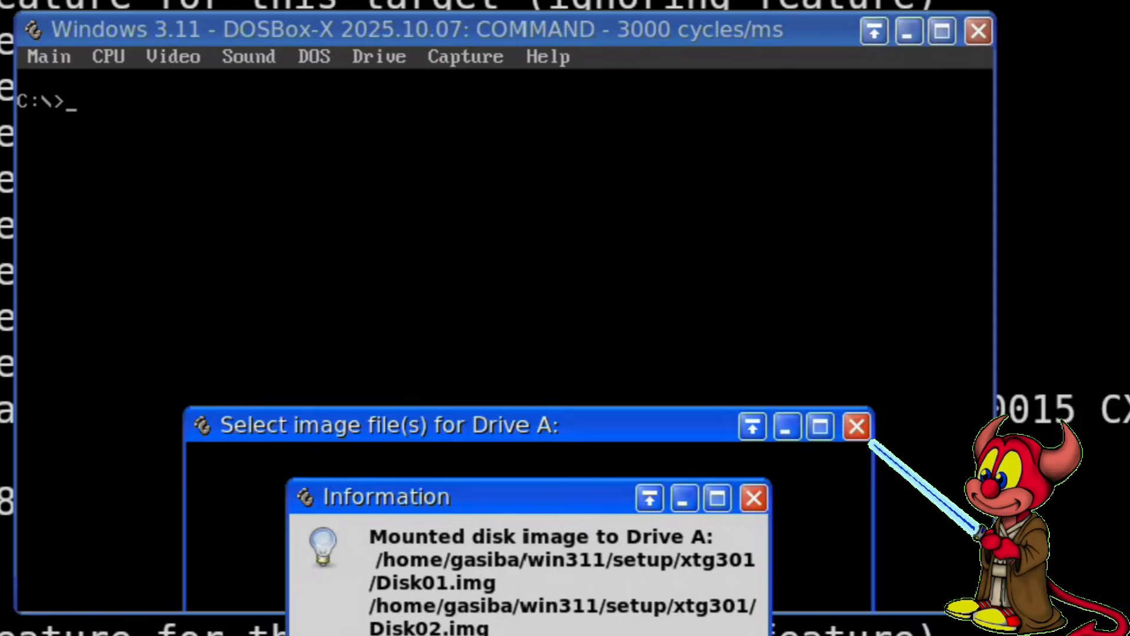
left_click(553, 634)
Switch to drive A at the DOS prompt and list its files with dir.
type("a")
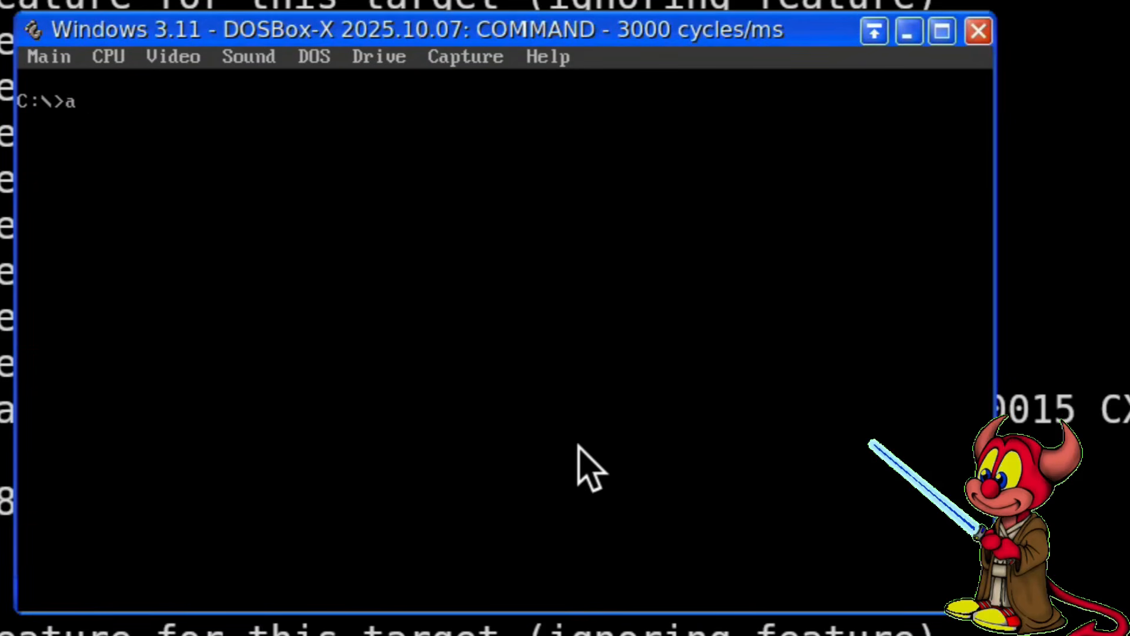
type(":")
key("Return")
type("dir")
key("Return")
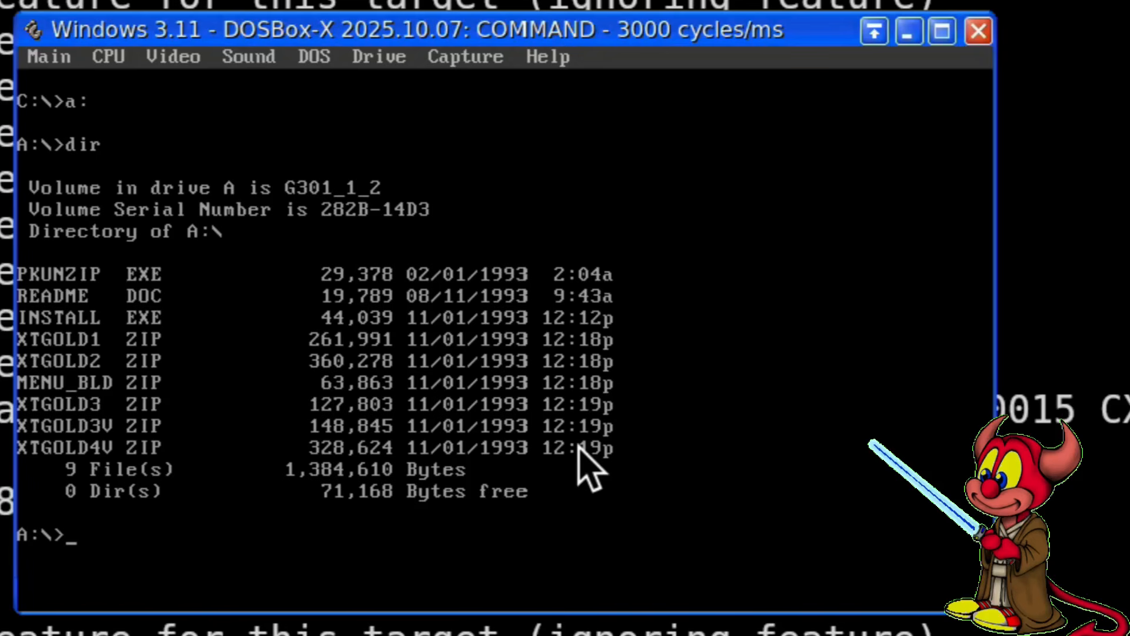
Run install from drive A and accept the XTreeGold 3.0 destination C:\XTGOLD with the default install options.
type("install")
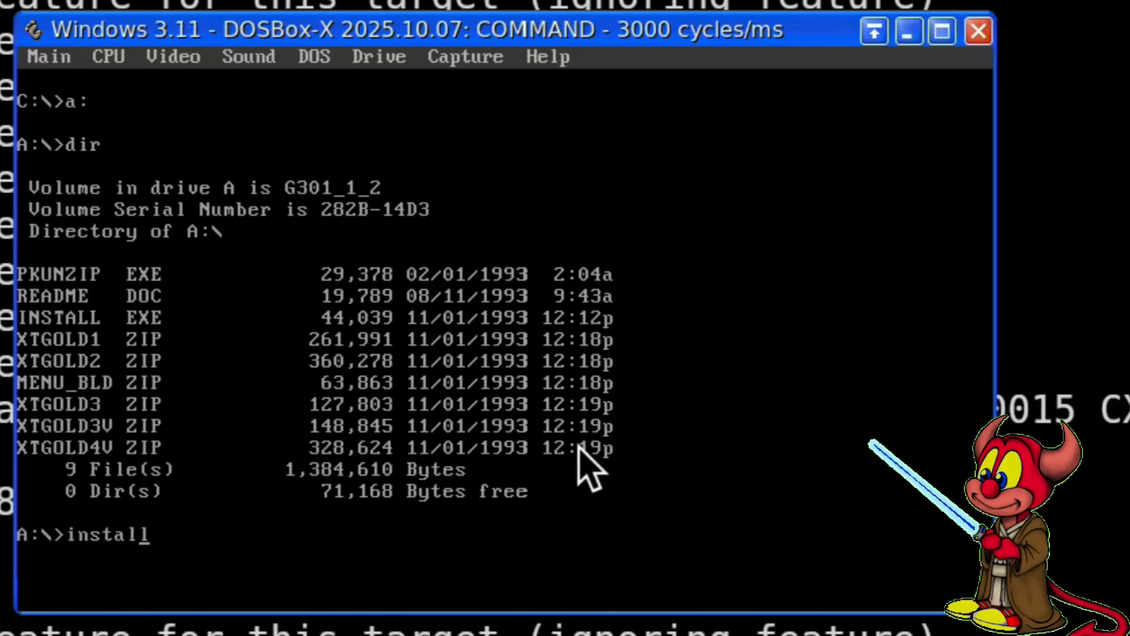
key("Return")
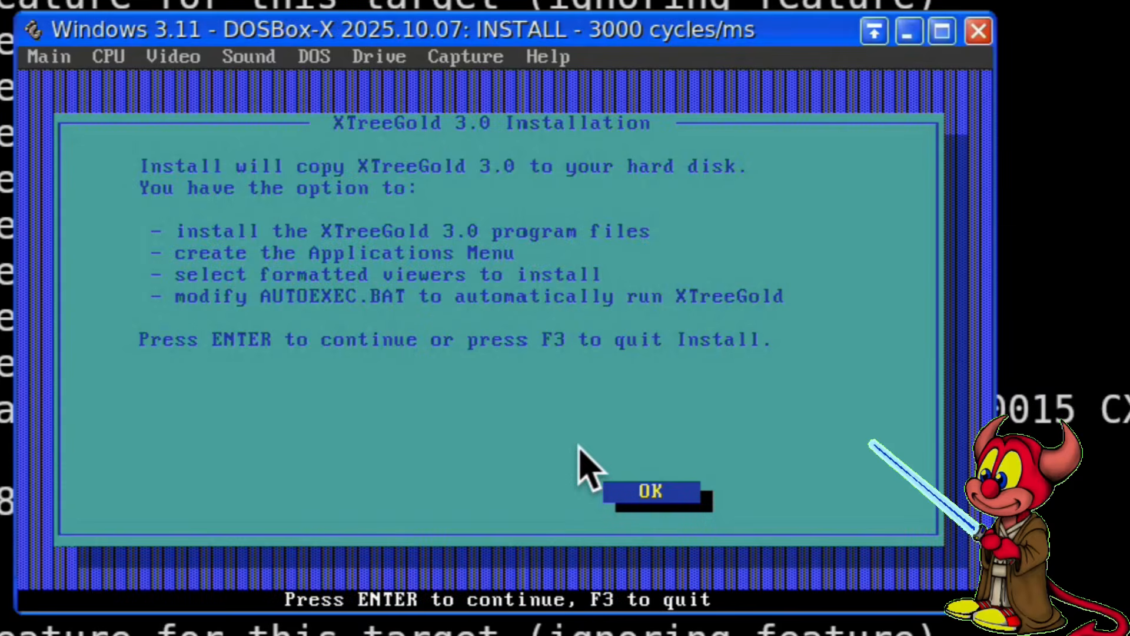
key("Return")
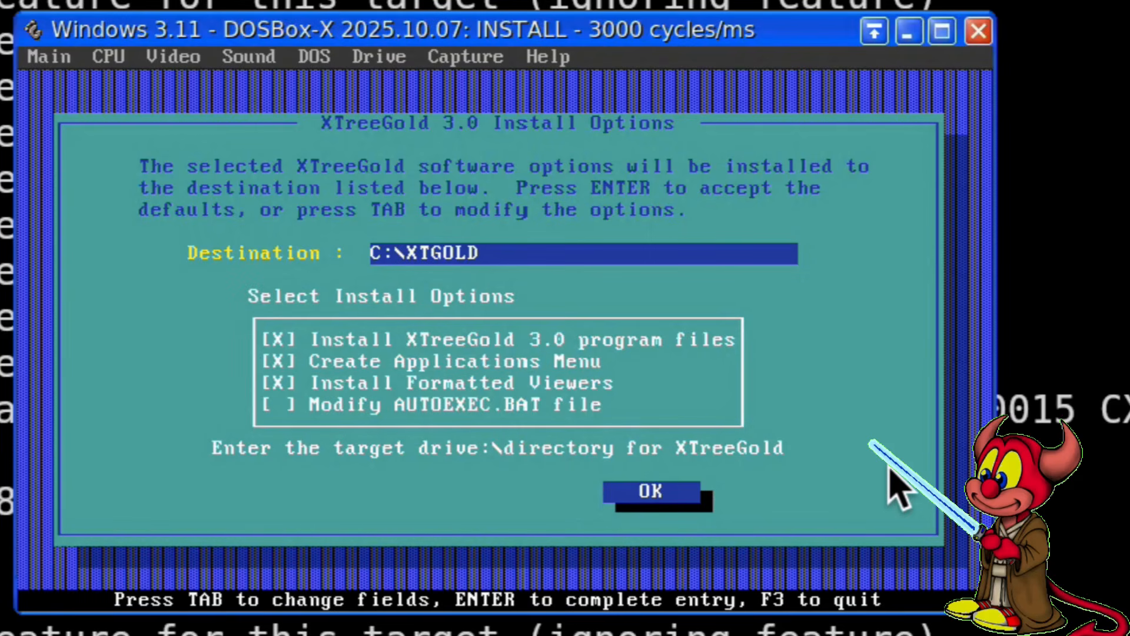
key("Return")
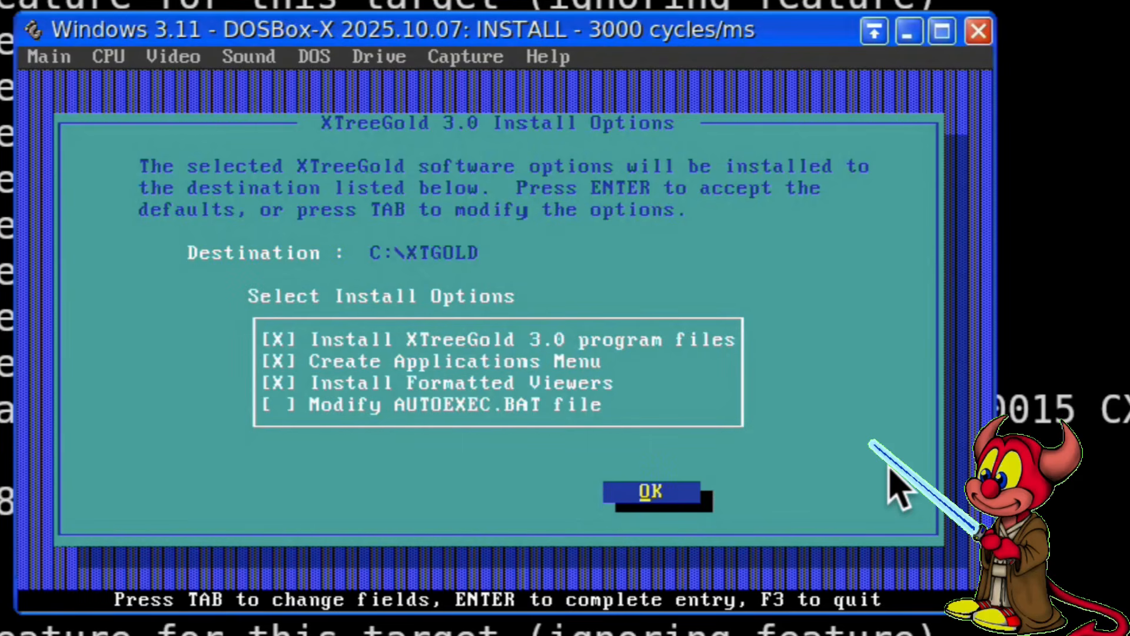
key("Return")
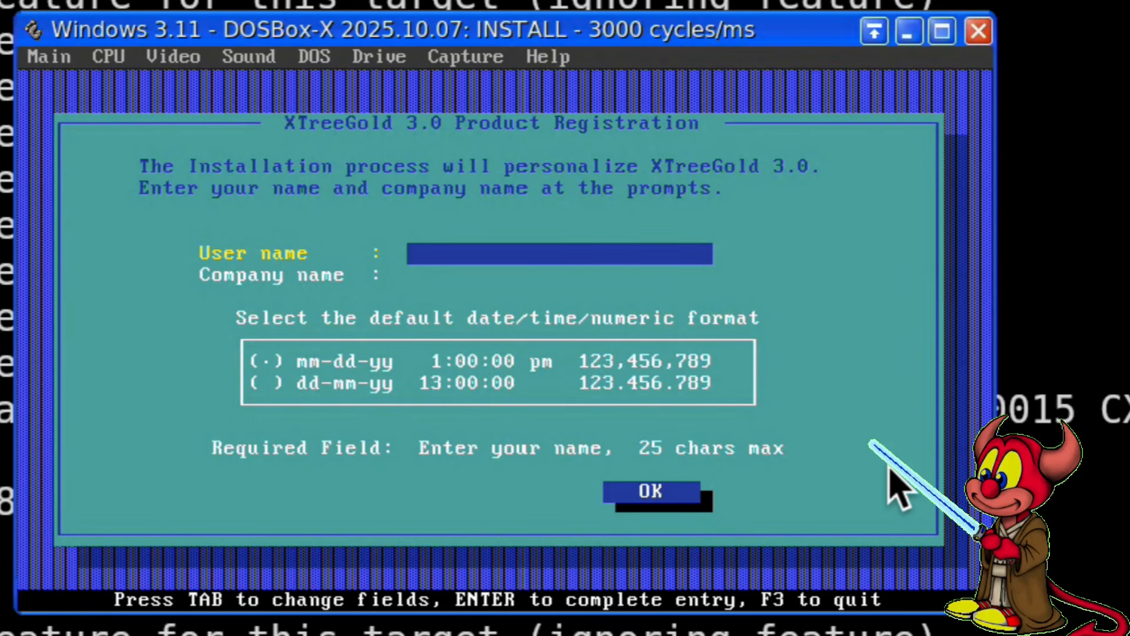
Enter the user name and company name for XTreeGold, keep the mm-dd-yy format, and choose to install all viewers.
type("bsdjedi")
key("Tab")
type("bs")
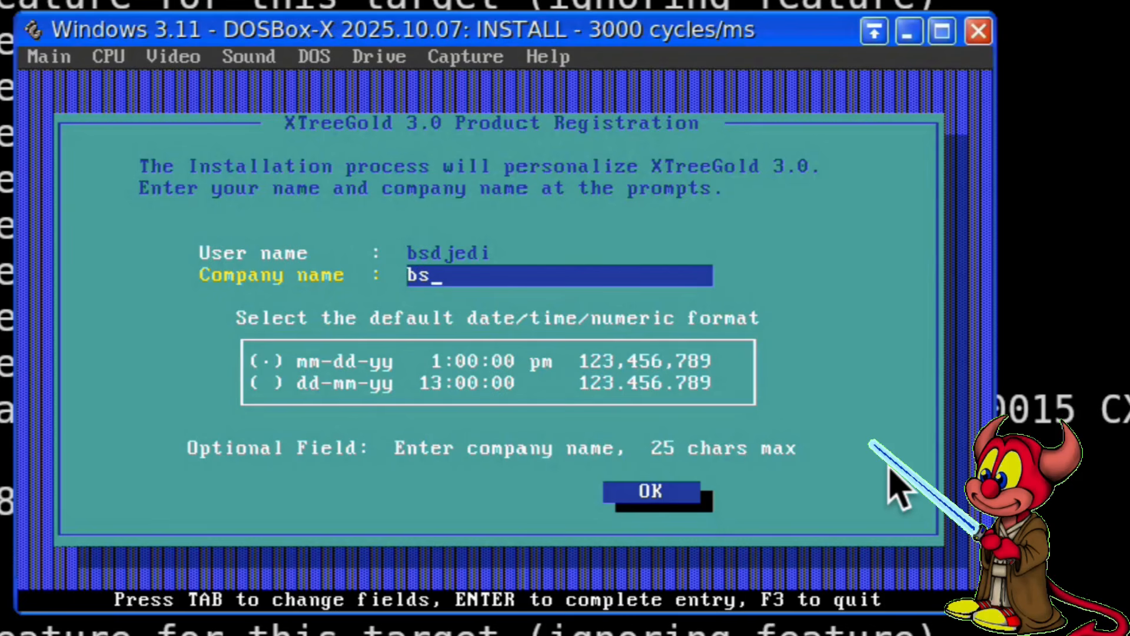
type("djedi")
key("Tab")
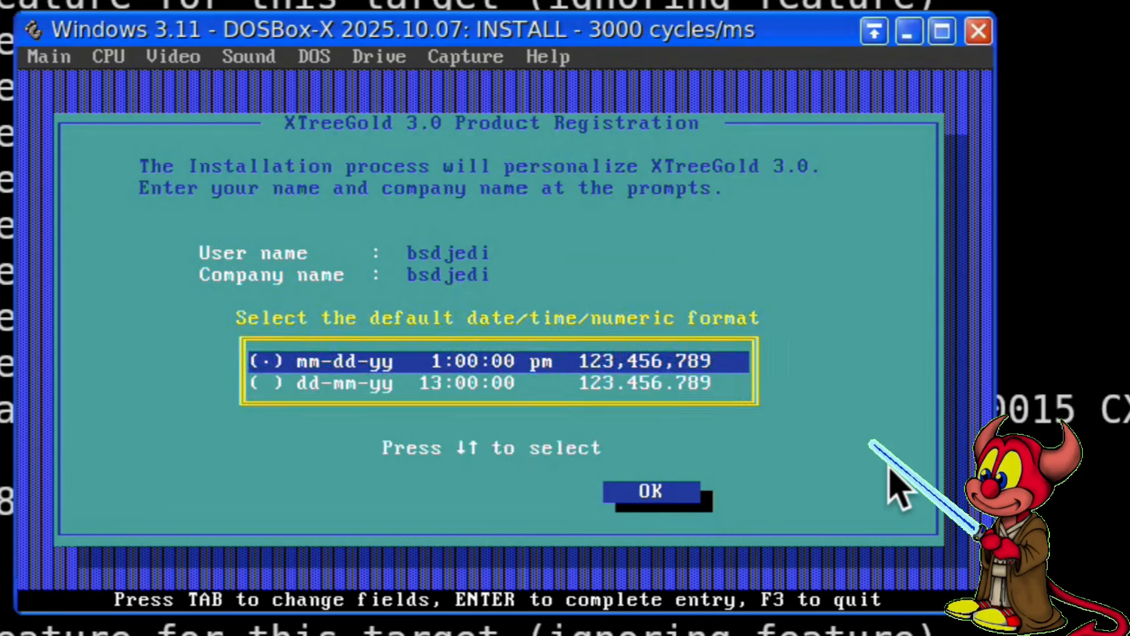
key("Tab")
key("Return")
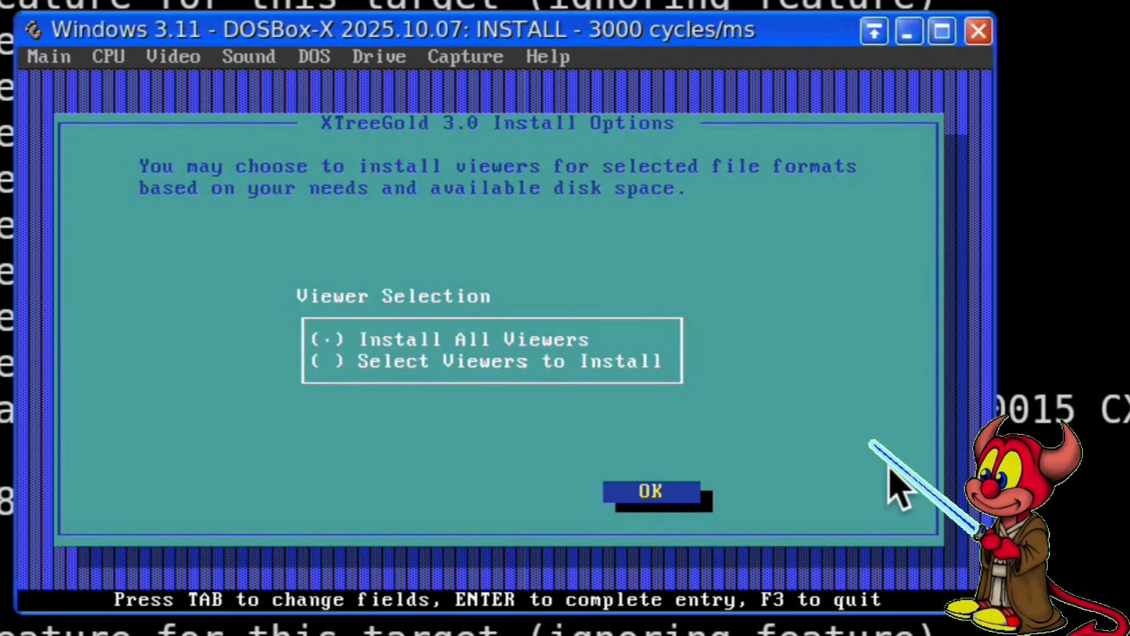
key("Return")
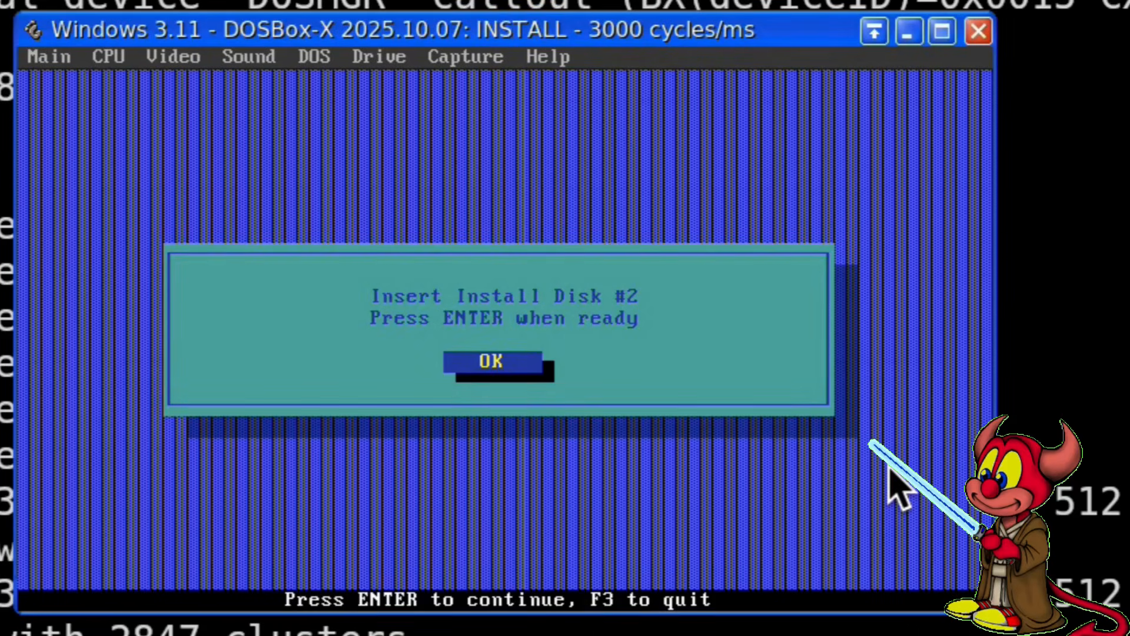
Swap drive A to XTreeGold Install Disk #2 and complete the installation.
left_click(388, 64)
mouse_move(383, 76)
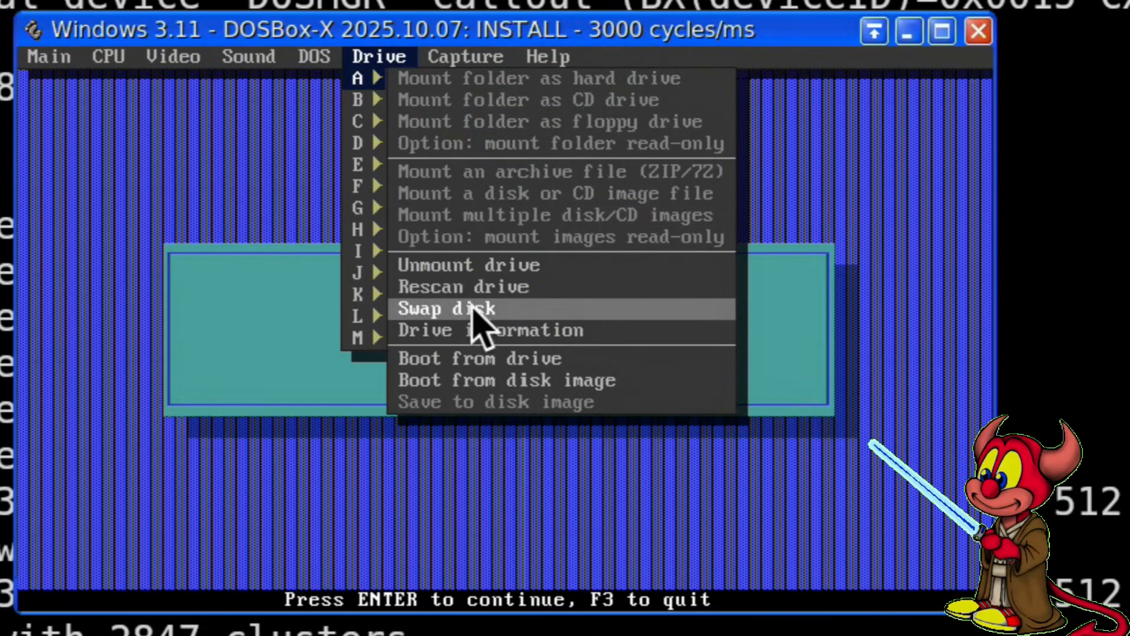
left_click(474, 309)
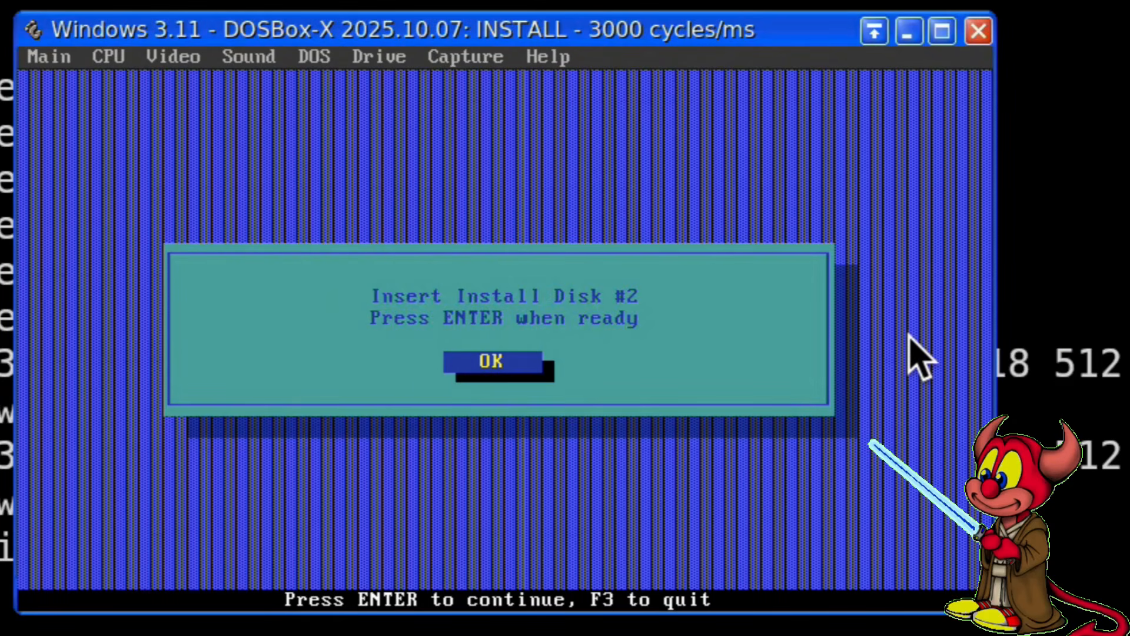
key("Return")
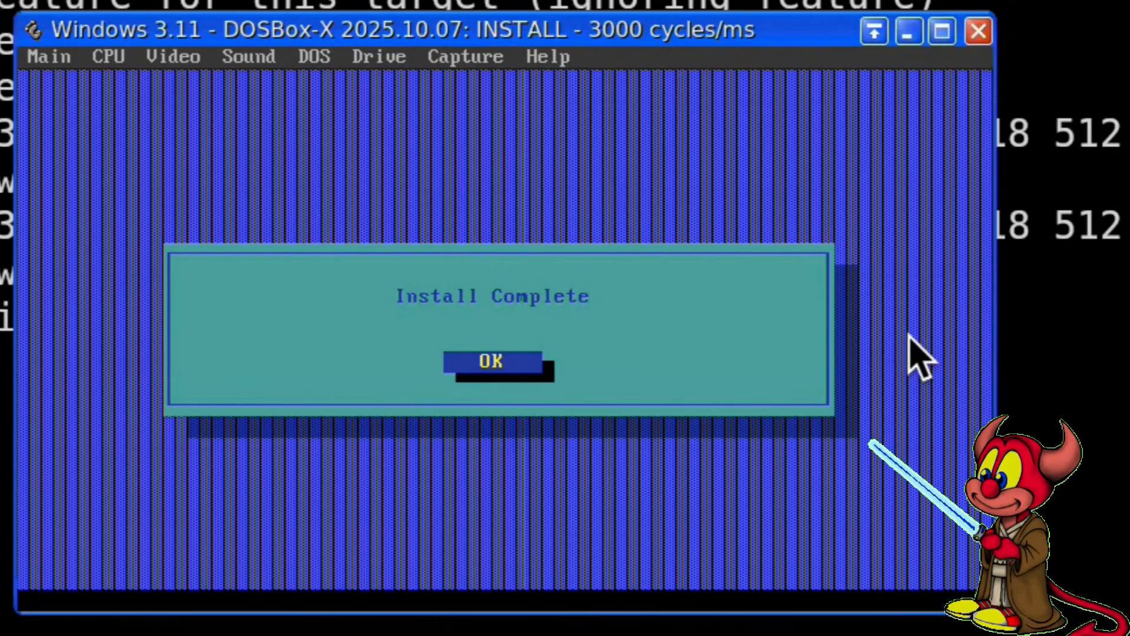
key("Return")
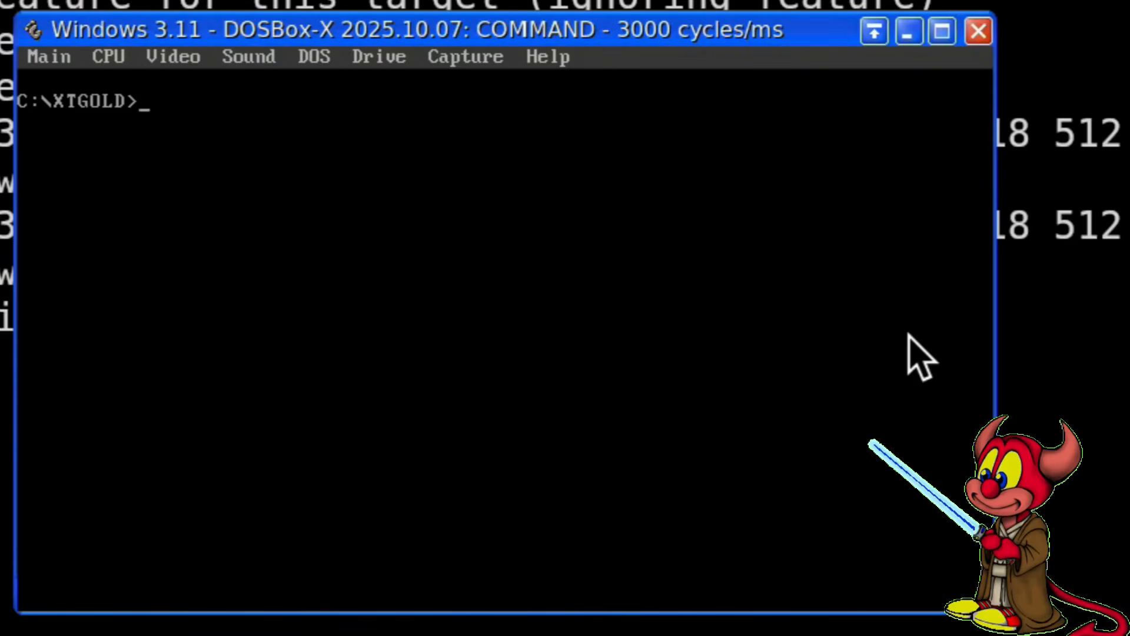
Start XTreeGold from C:\XTGOLD with the xtgold command.
type("xtgold")
key("Return")
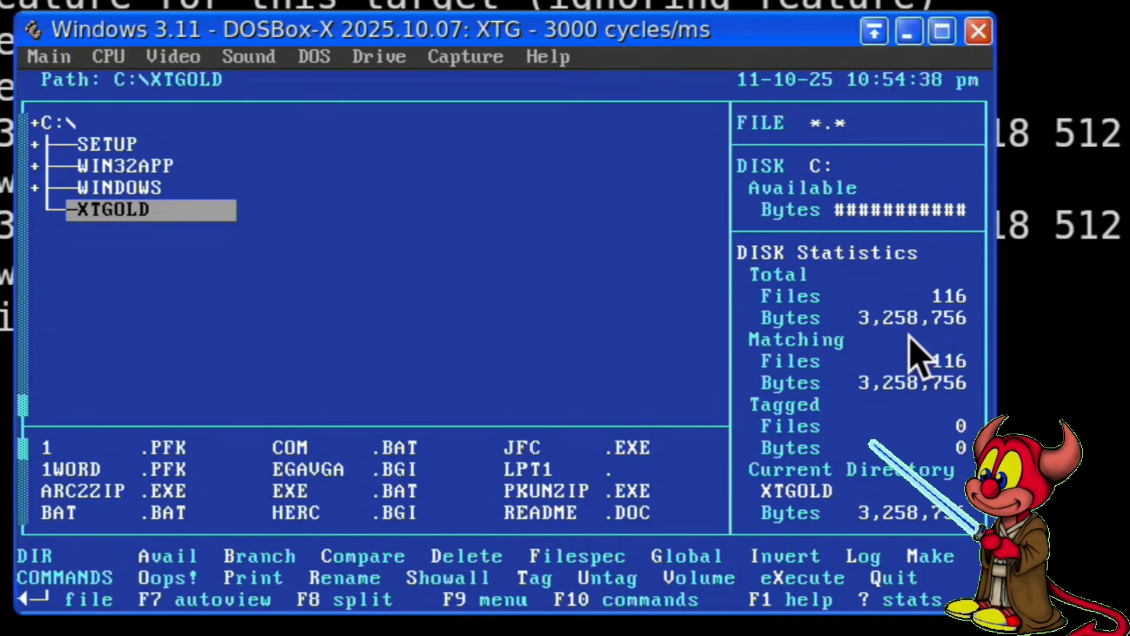
Log the C:\ root directory in XTreeGold and open its AUTOEXEC.BAT for editing.
key("Up")
key("Up")
key("Up")
key("Up")
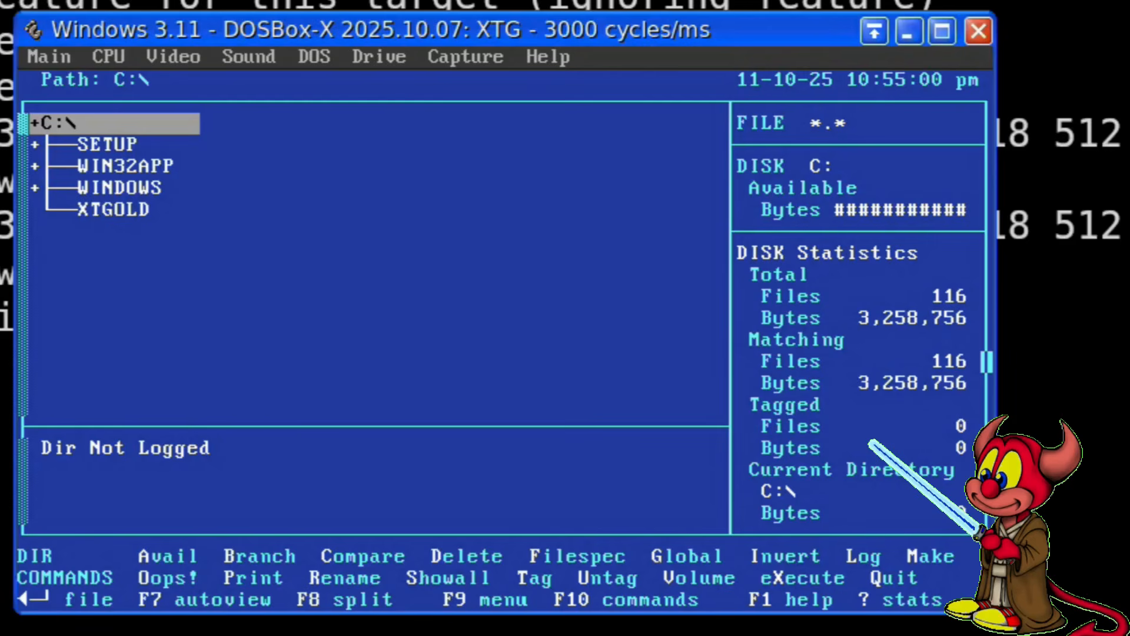
key("Return")
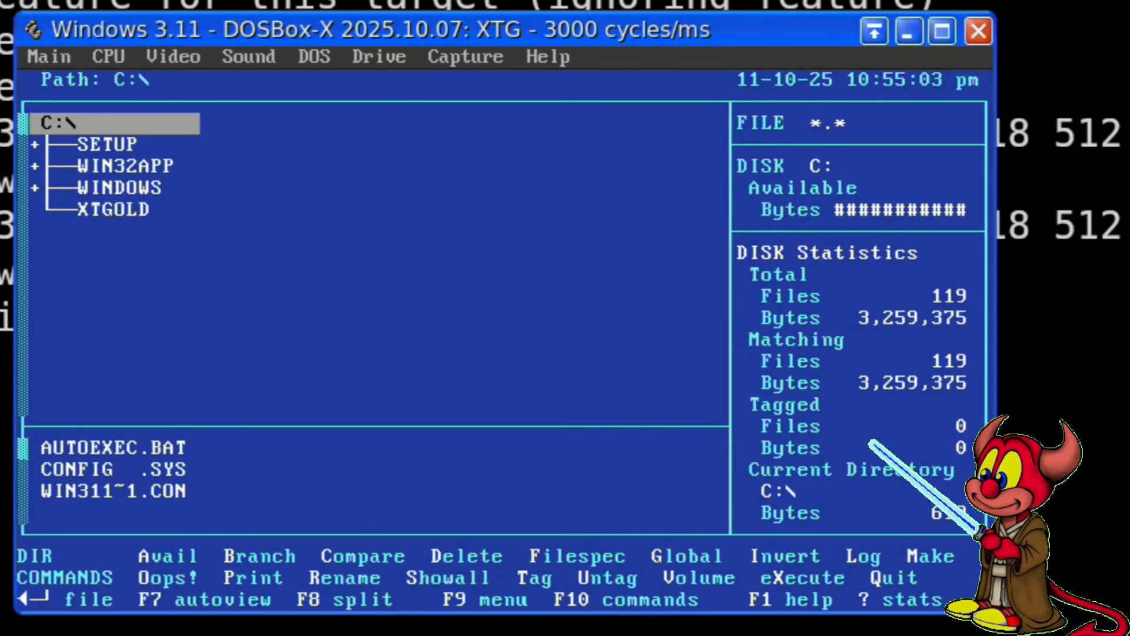
key("Return")
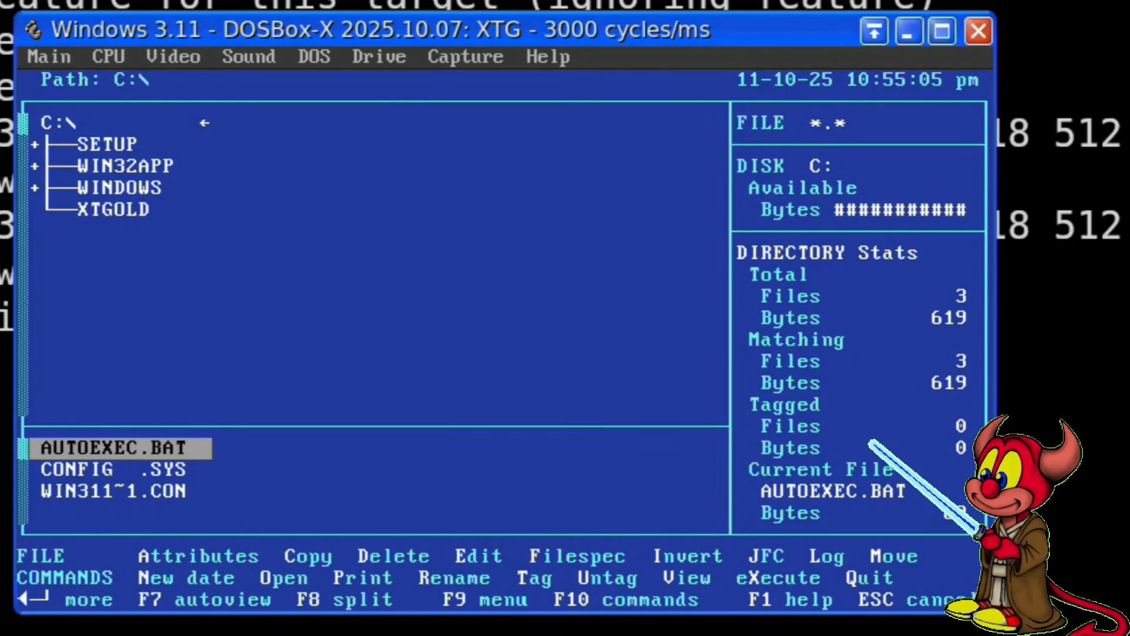
key("e")
key("Return")
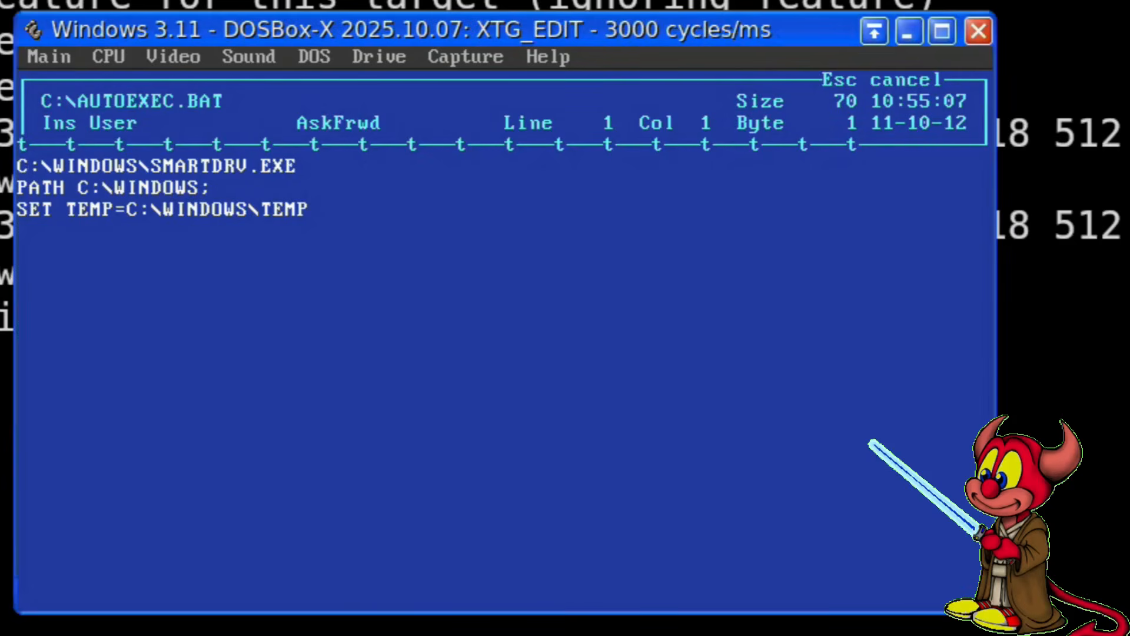
Append C:\XTGOLD;Z:\DOS to the end of the PATH line in AUTOEXEC.BAT.
key("Down")
key("Down")
key("Up")
key("Right")
key("Right")
key("Right")
key("Right")
key("Right")
key("Right")
key("Right")
key("Right")
key("Right")
key("Right")
key("Right")
key("Right")
key("Right")
key("Right")
key("Right")
key("Right")
key("Right")
key("Right")
key("Right")
key("Right")
key("Left")
key("Left")
key("Left")
key("Left")
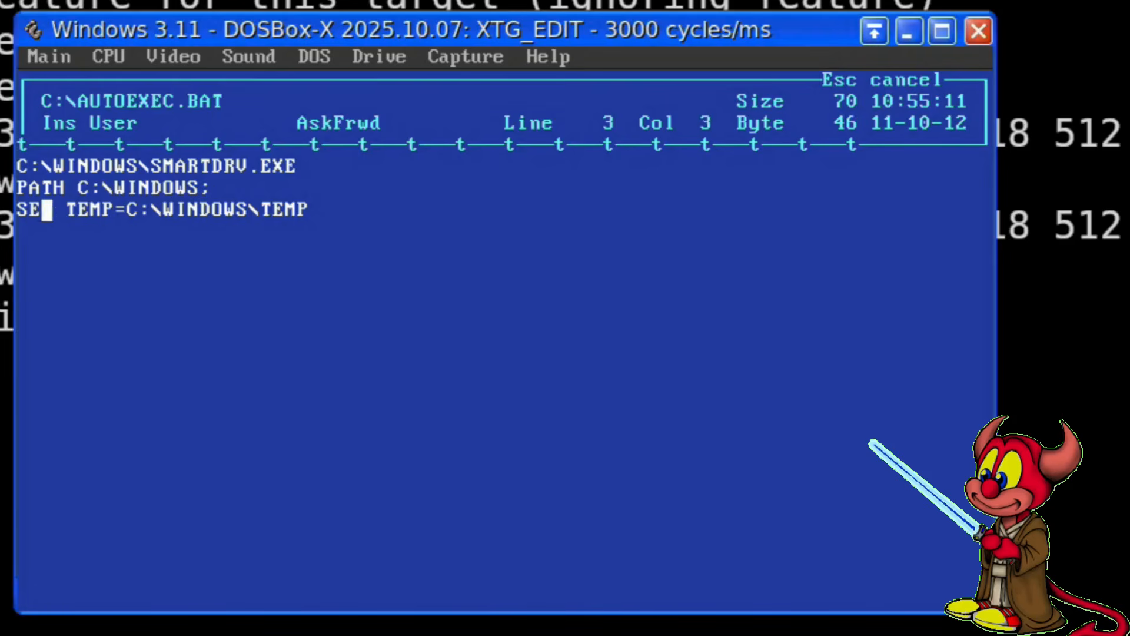
type("C")
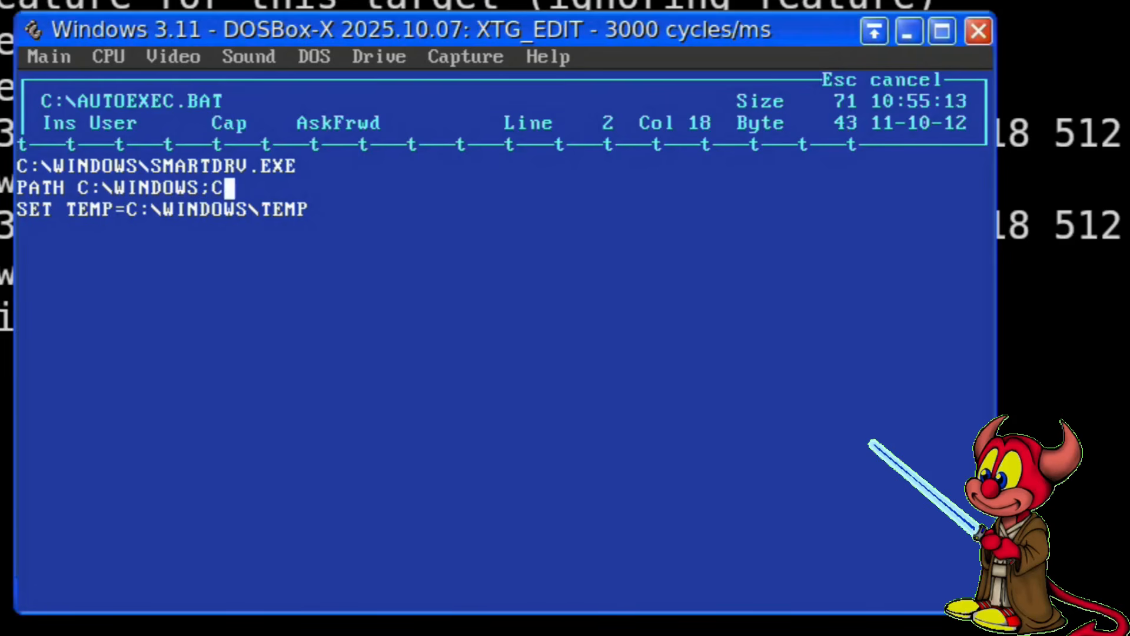
type(":\\xtgold;")
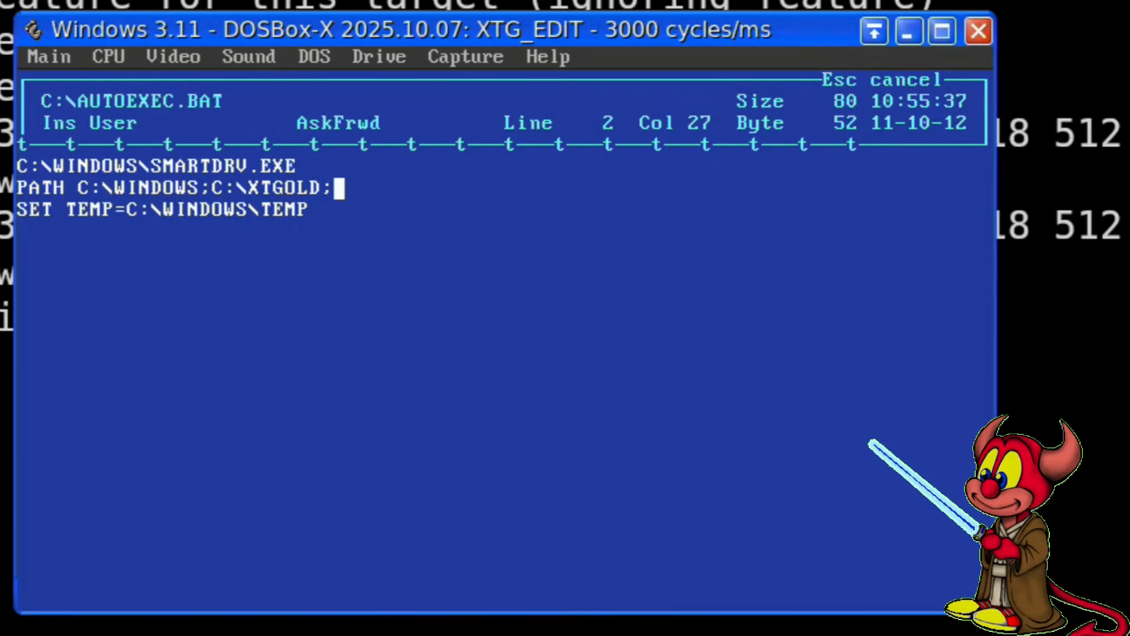
type("z:\\dos")
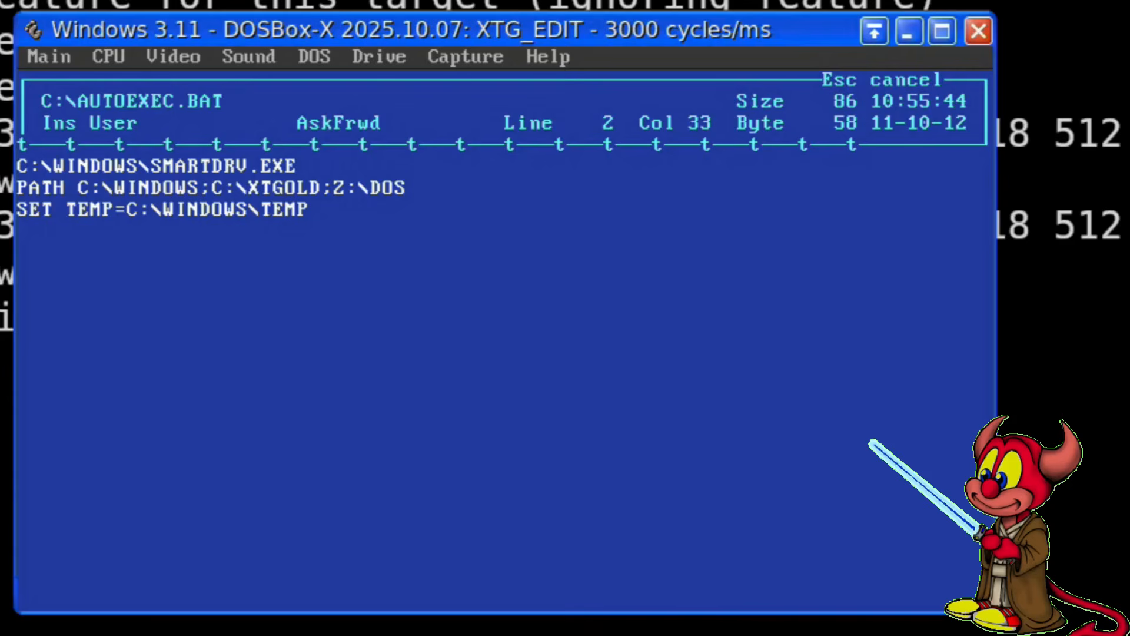
Save AUTOEXEC.BAT and quit the editor, and view the file to check its contents.
key("Up")
key("Escape")
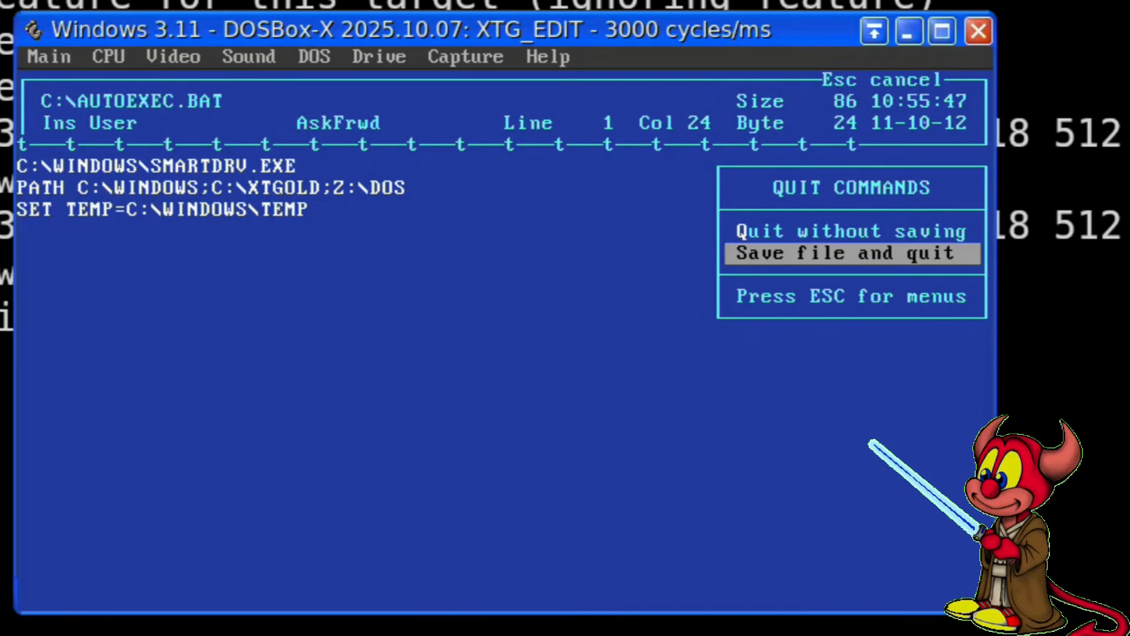
key("Return")
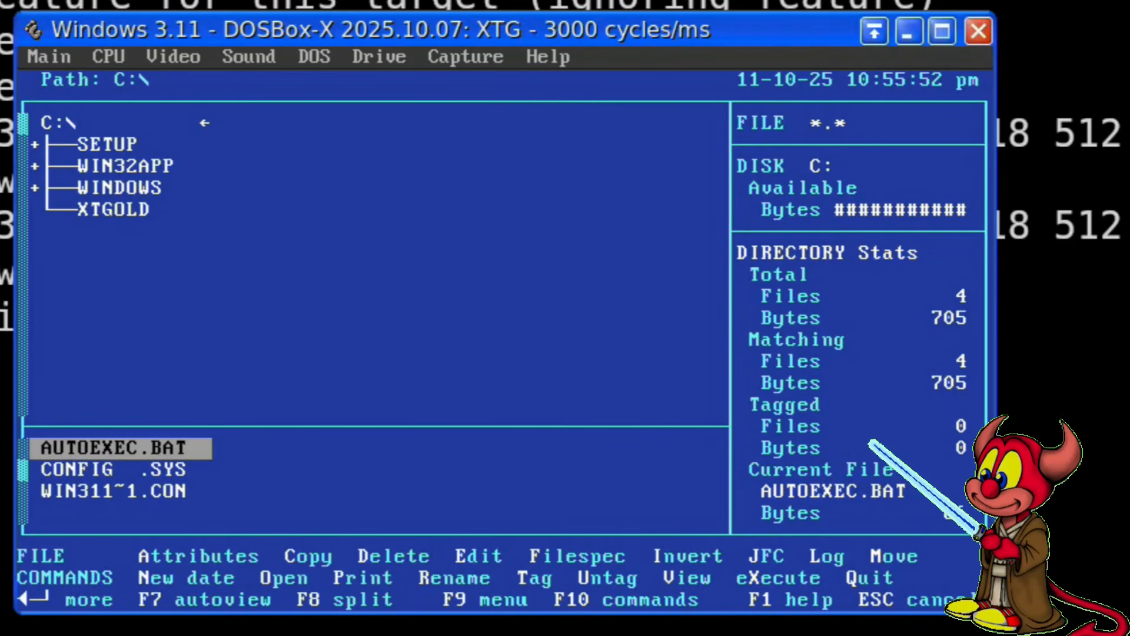
key("v")
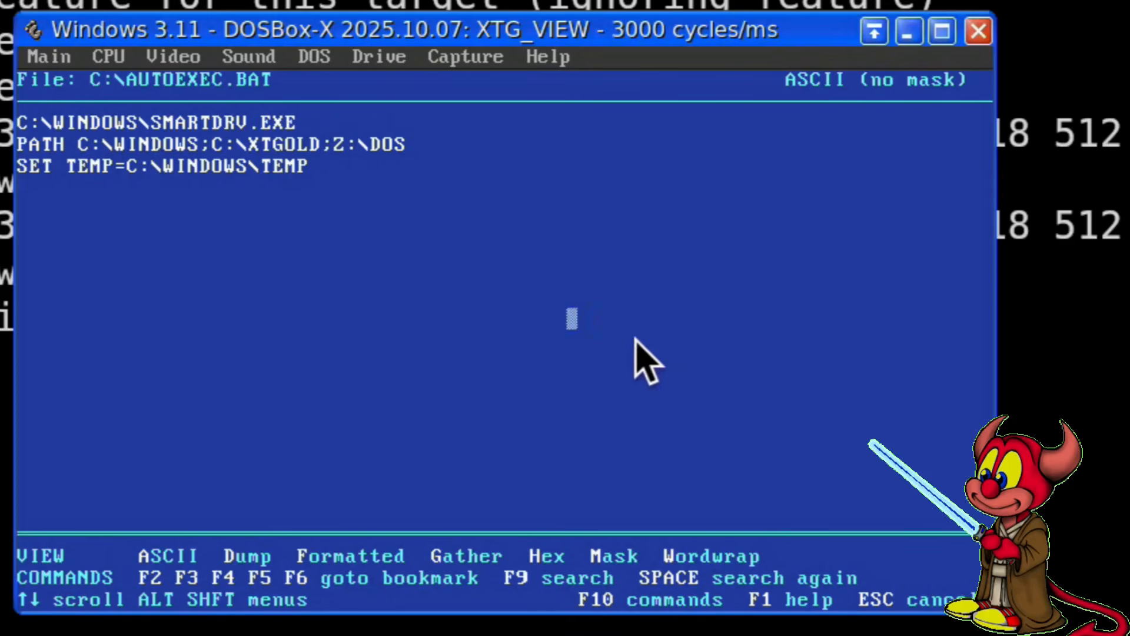
key("Escape")
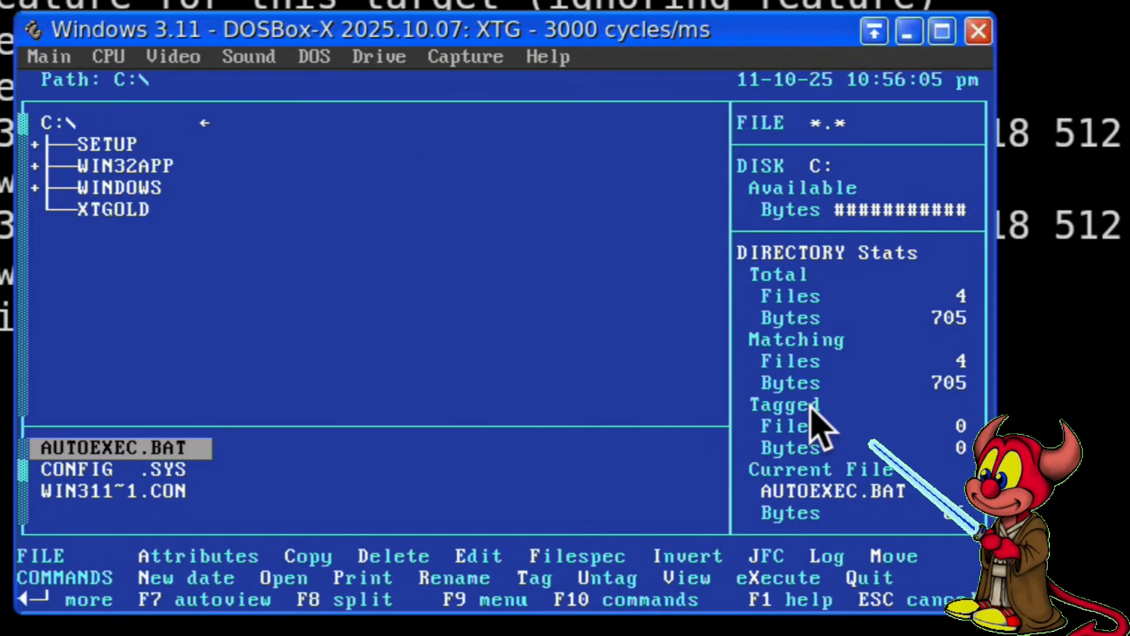
Quit XTreeGold to DOS and list the executables in C:\XTGOLD with dir *.exe.
key("q")
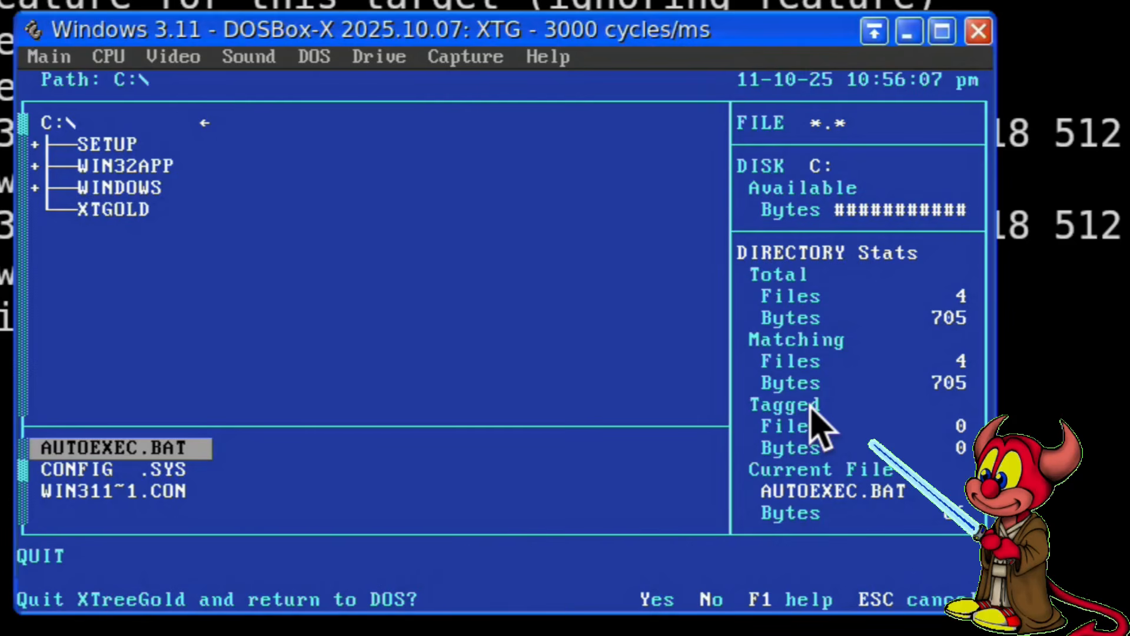
type("y")
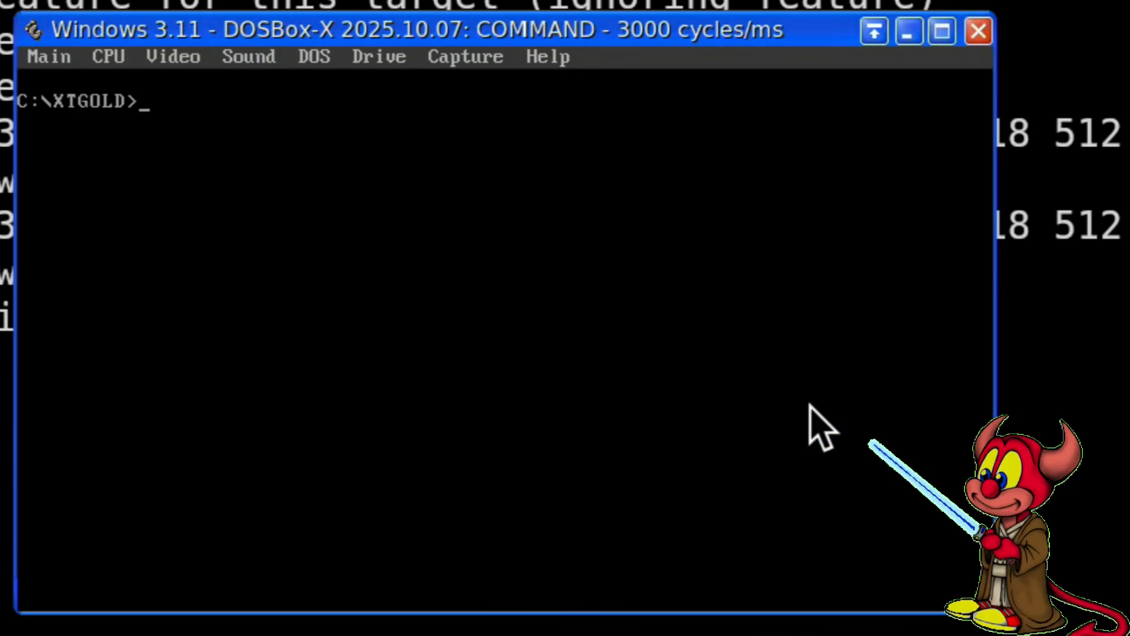
type("dir *.exe")
key("Return")
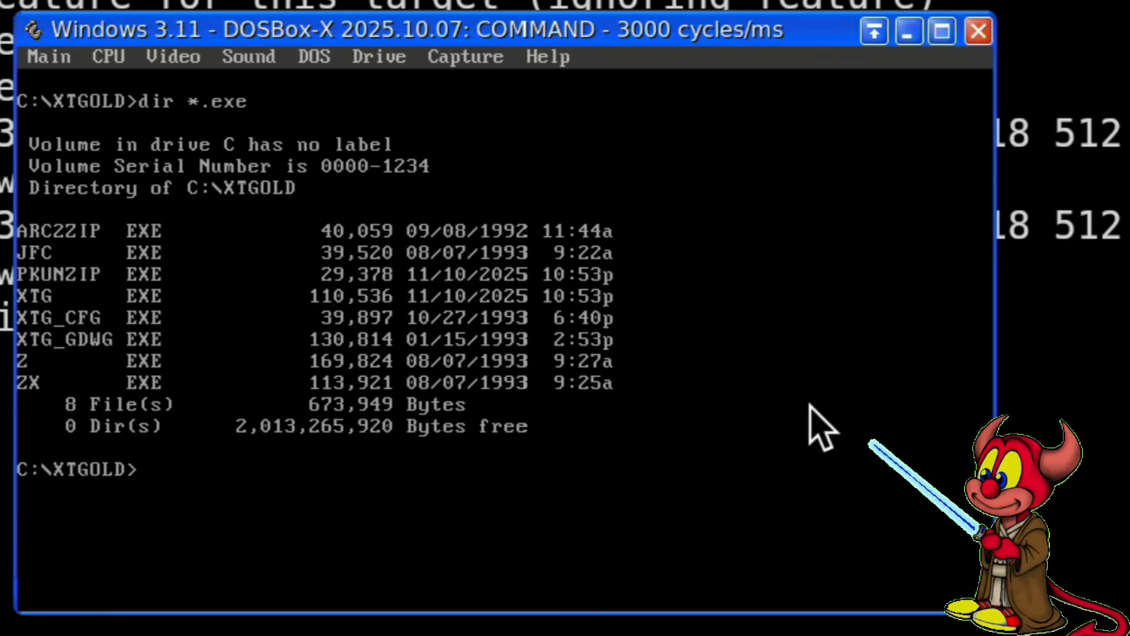
Run xtg_cfg and set the display colors to yellow lowlight characters on black, with a black highlight background.
type("xtg_cfg")
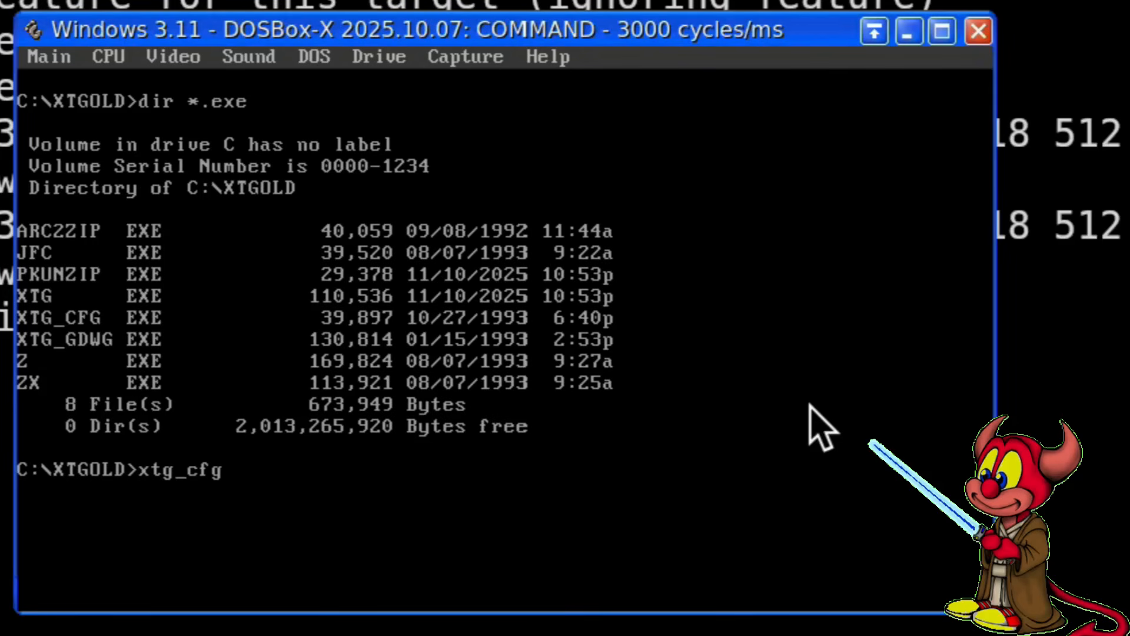
key("Return")
key("2")
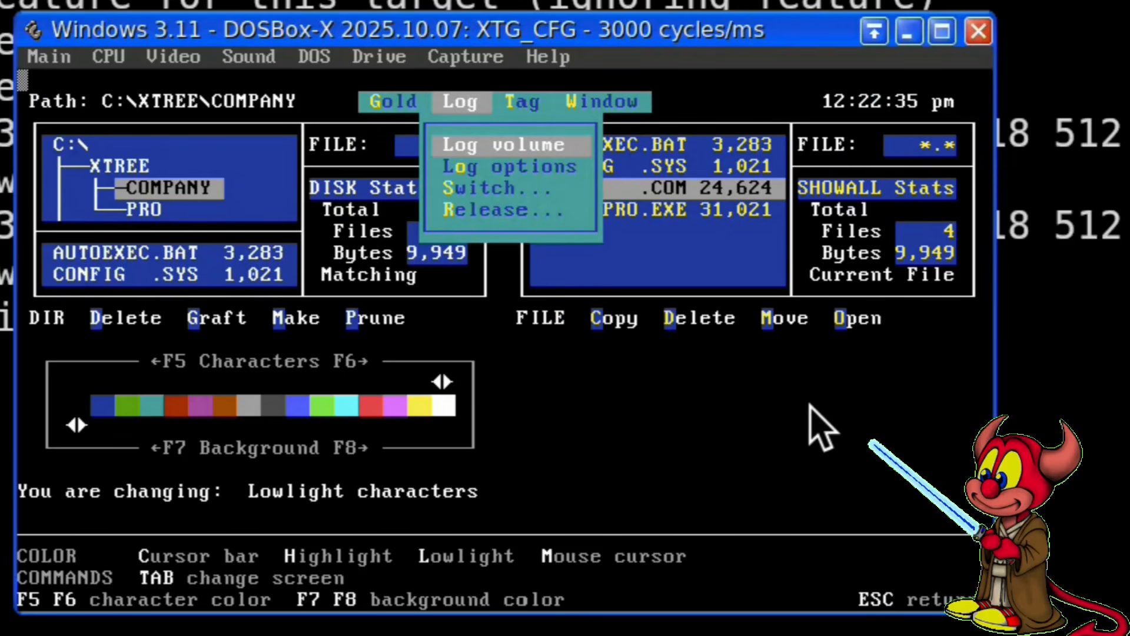
key("h")
key("F7")
key("l")
key("F5")
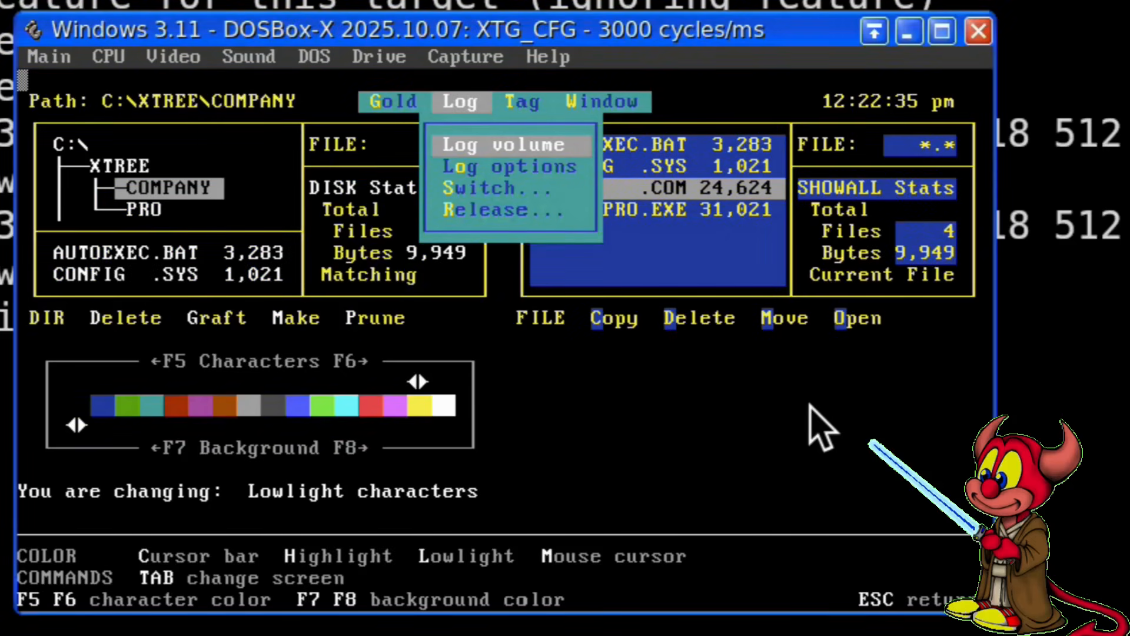
key("Escape")
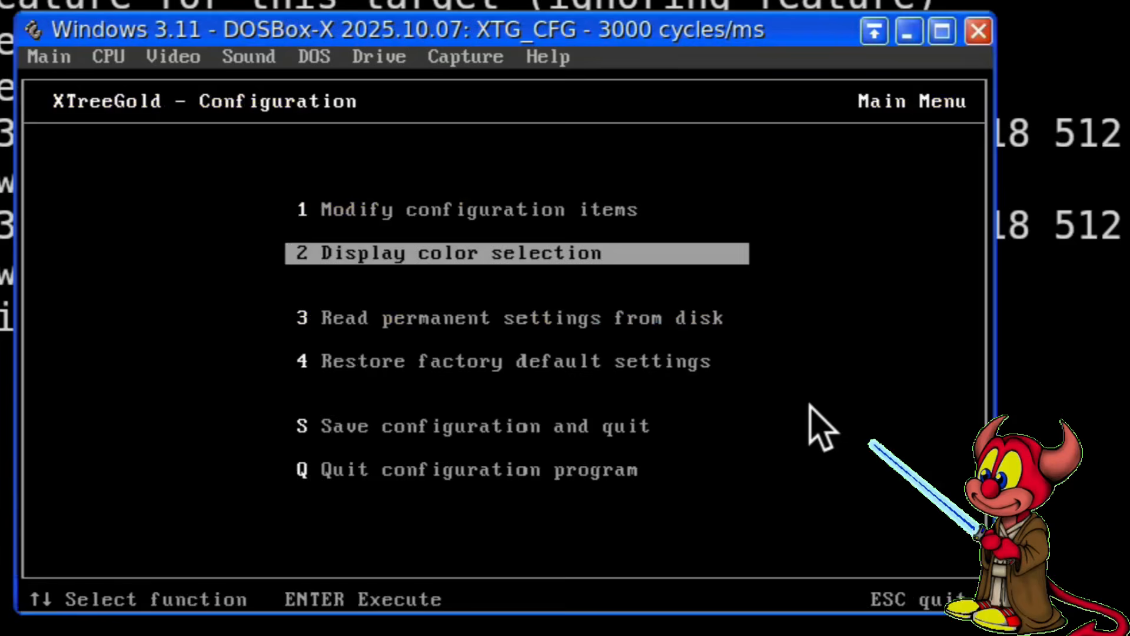
Save the XTreeGold configuration and quit the configuration program.
key("Up")
key("Down")
key("Down")
key("Down")
key("Down")
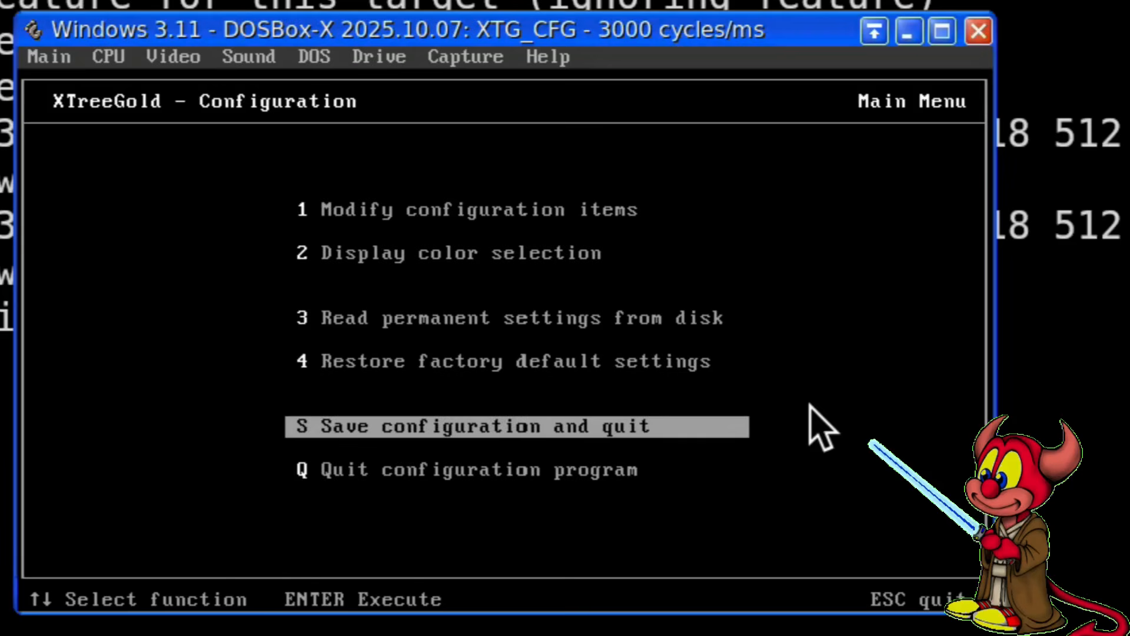
key("Return")
key("Return")
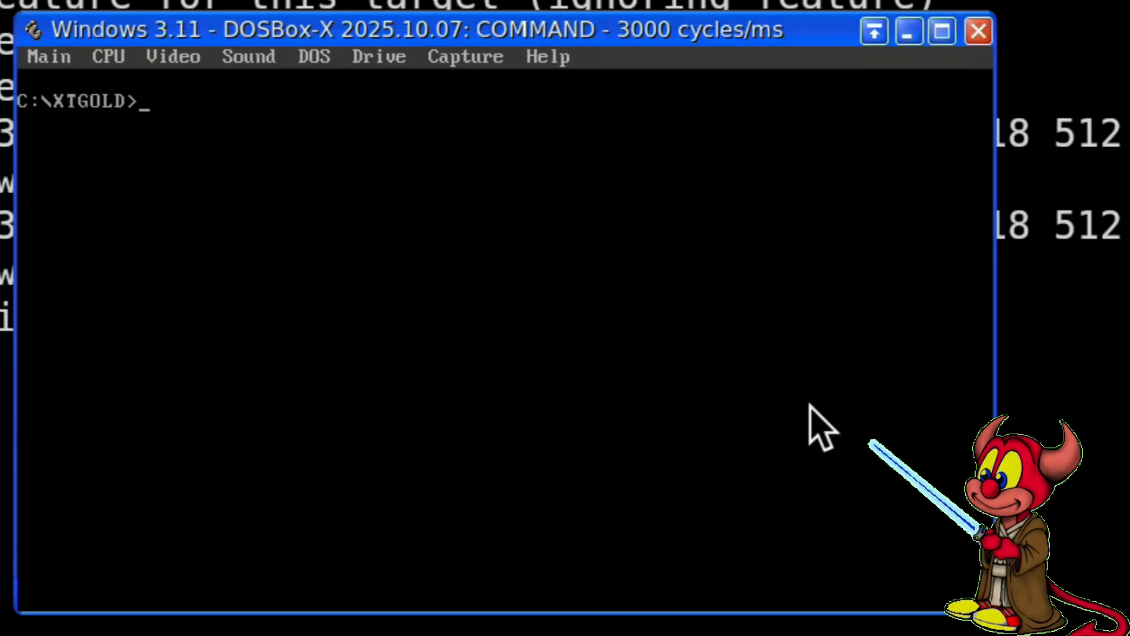
Start XTreeGold with the xtgold command to check the new colors, and select the C:\ root.
type("xtgold")
key("Return")
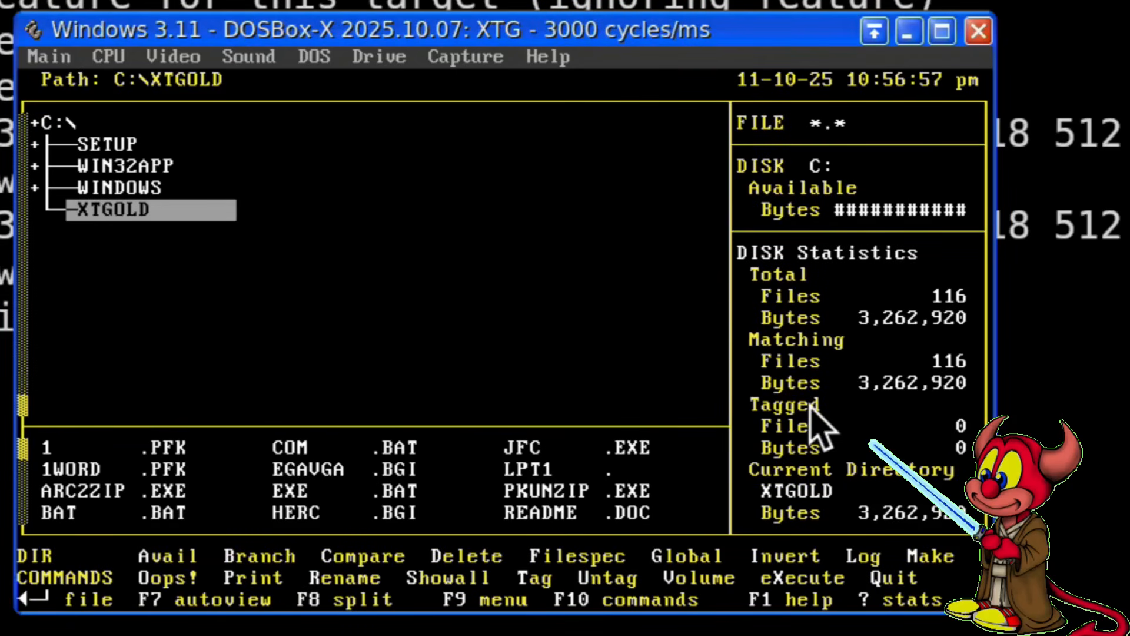
key("Up")
key("Up")
key("Up")
key("Up")
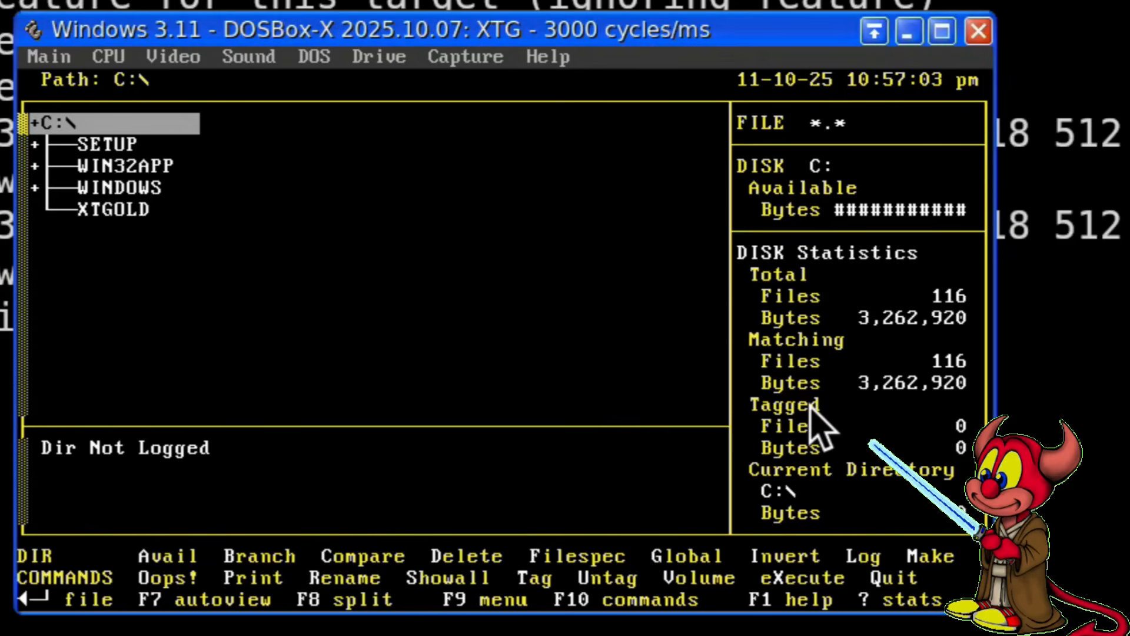
Quit XTreeGold and exit DOSBox-X to the FreeBSD shell.
key("q")
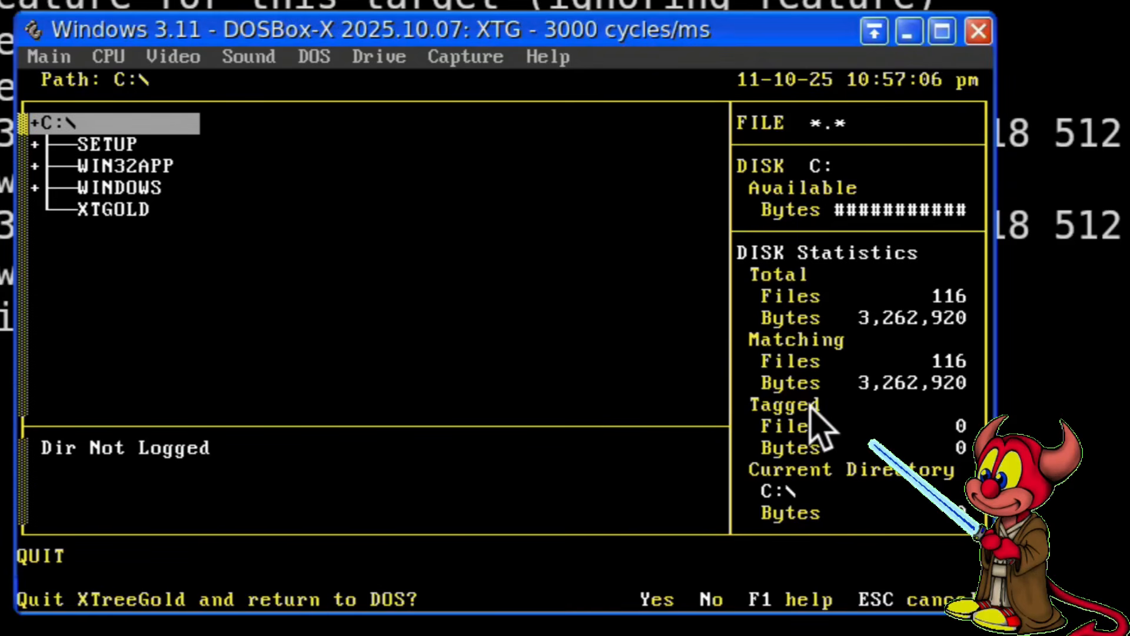
type("yexit")
key("Return")
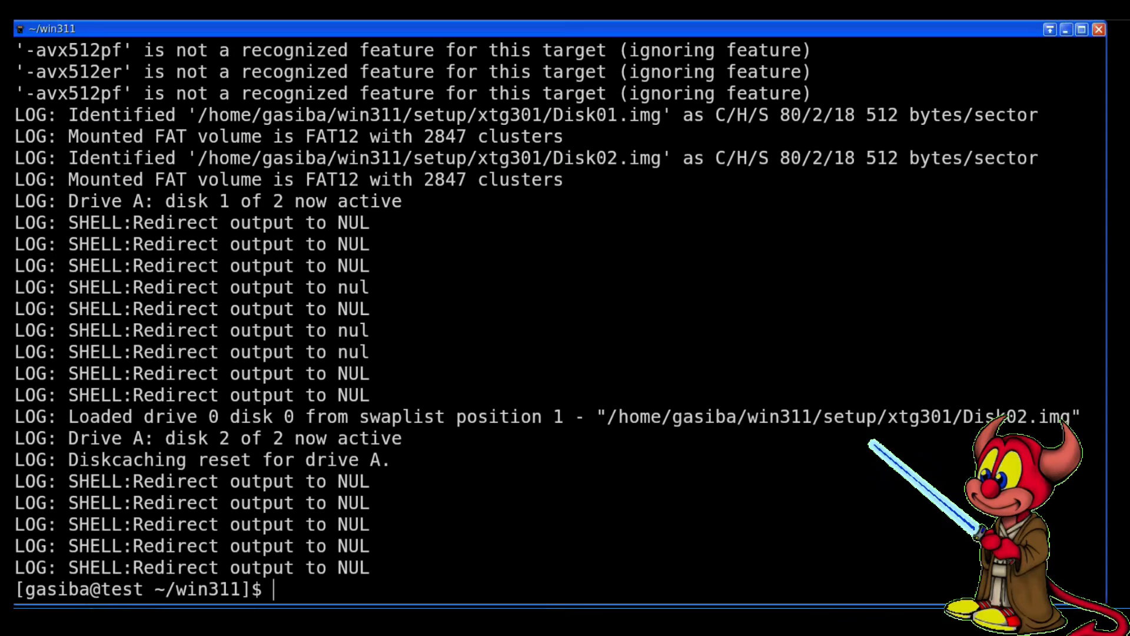
Edit win311.conf in vim, adding the lines C: and AUTOEXEC.BAT after MOUNT C ~/win311 in the [autoexec] section, and save and exit.
type("vim win31")
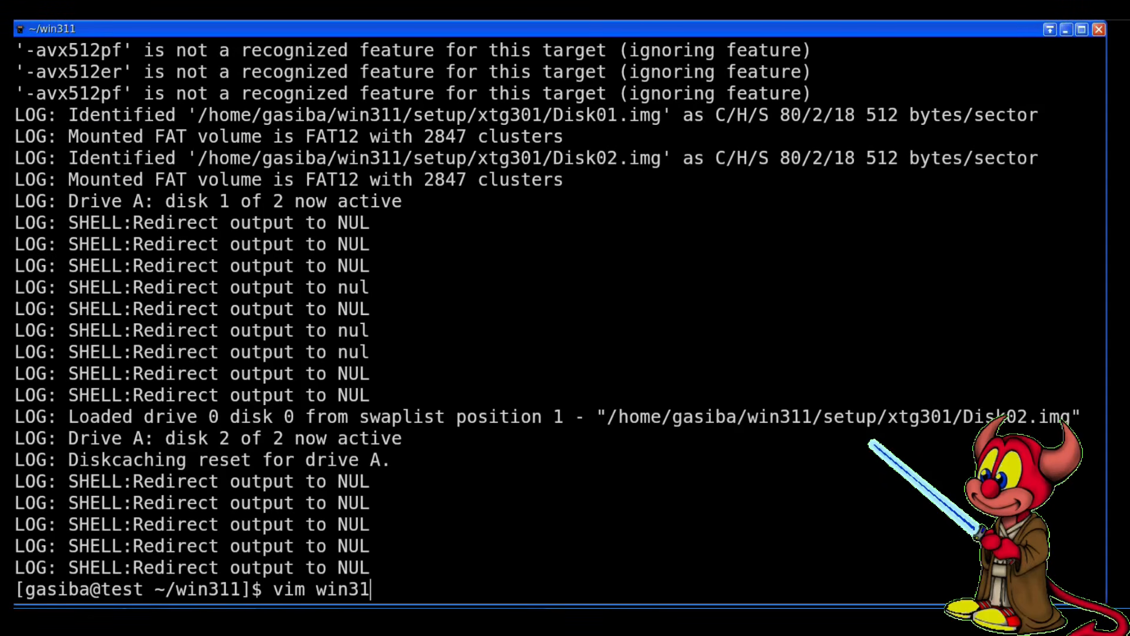
type("1.conf")
key("Return")
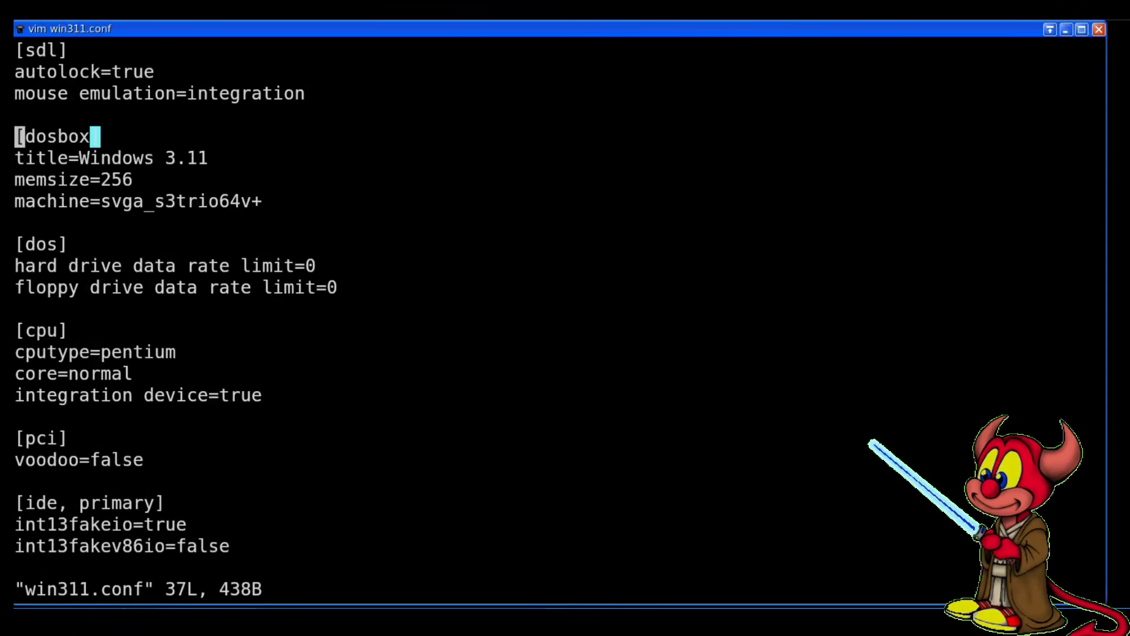
key("shift+g")
key("Up")
key("Up")
key("Up")
key("Up")
key("Up")
key("Up")
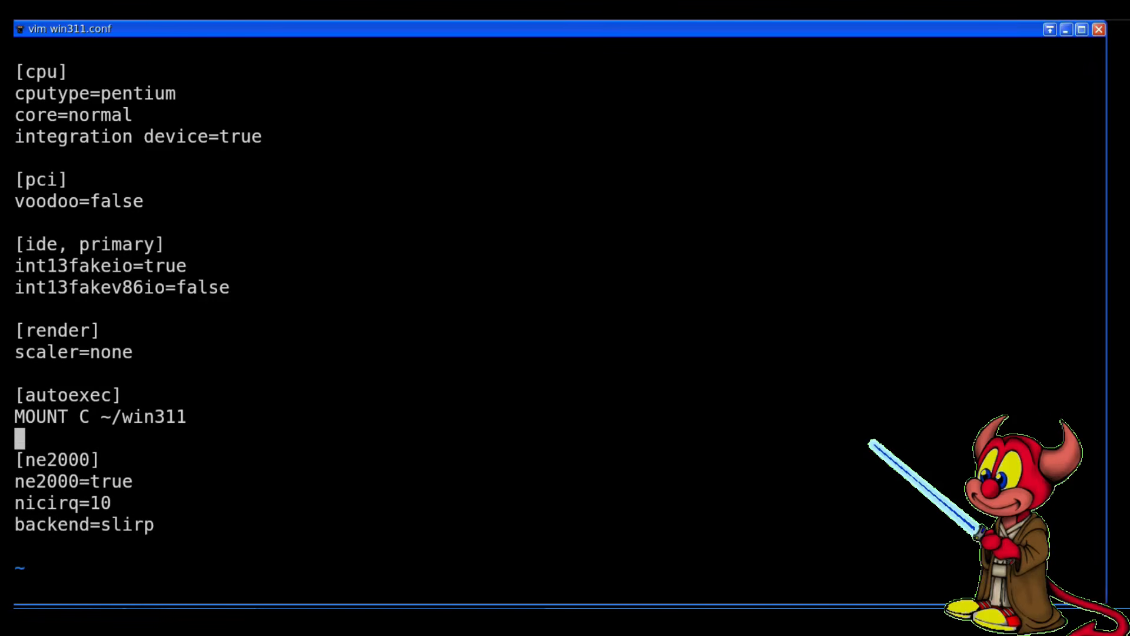
key("shift+o")
type("C:")
key("Return")
type("AUTOE")
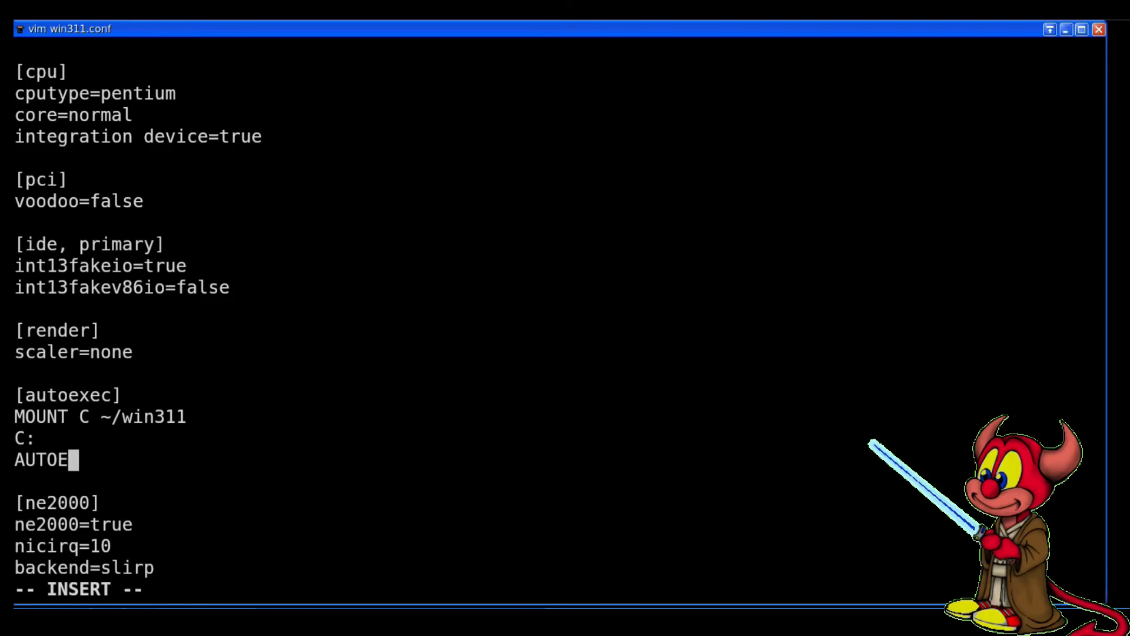
type("XEC.BAT")
key("Escape")
type(":x")
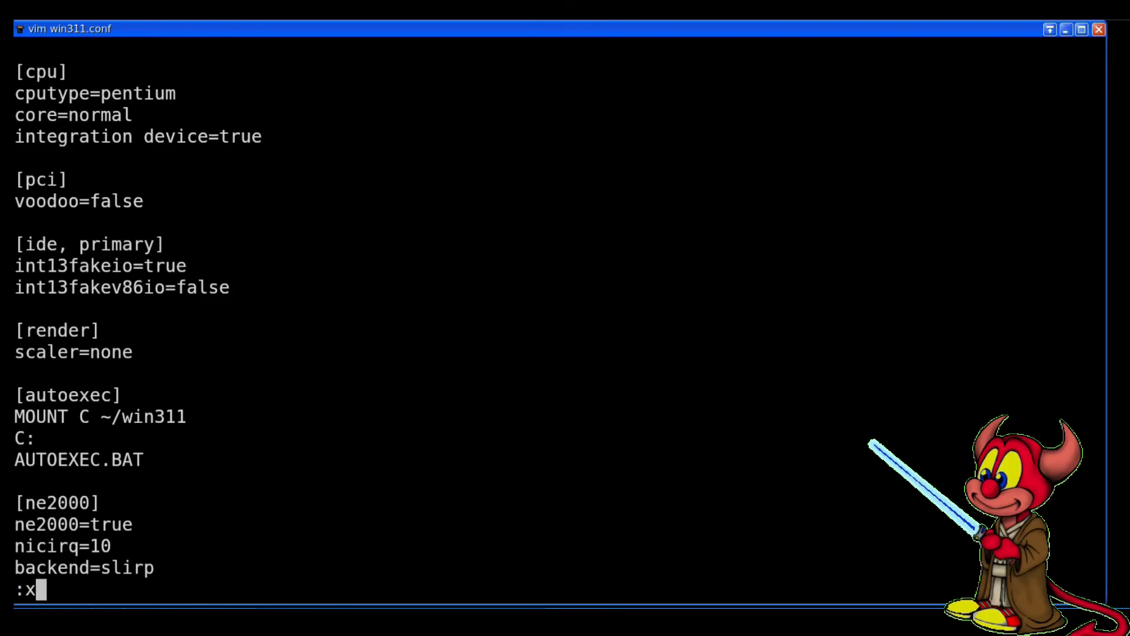
key("Return")
Relaunch DOSBox-X by searching the shell history for "dos", and start XTreeGold from C:\ with the xtgold command.
key("Up")
key("Down")
key("ctrl+r")
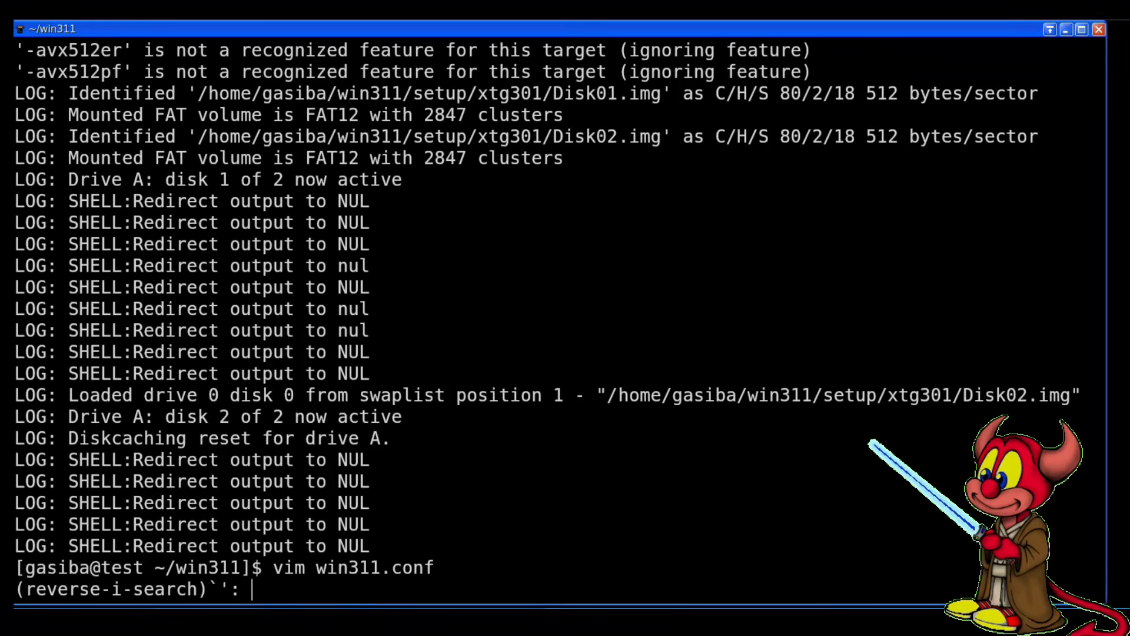
type("dos")
key("Return")
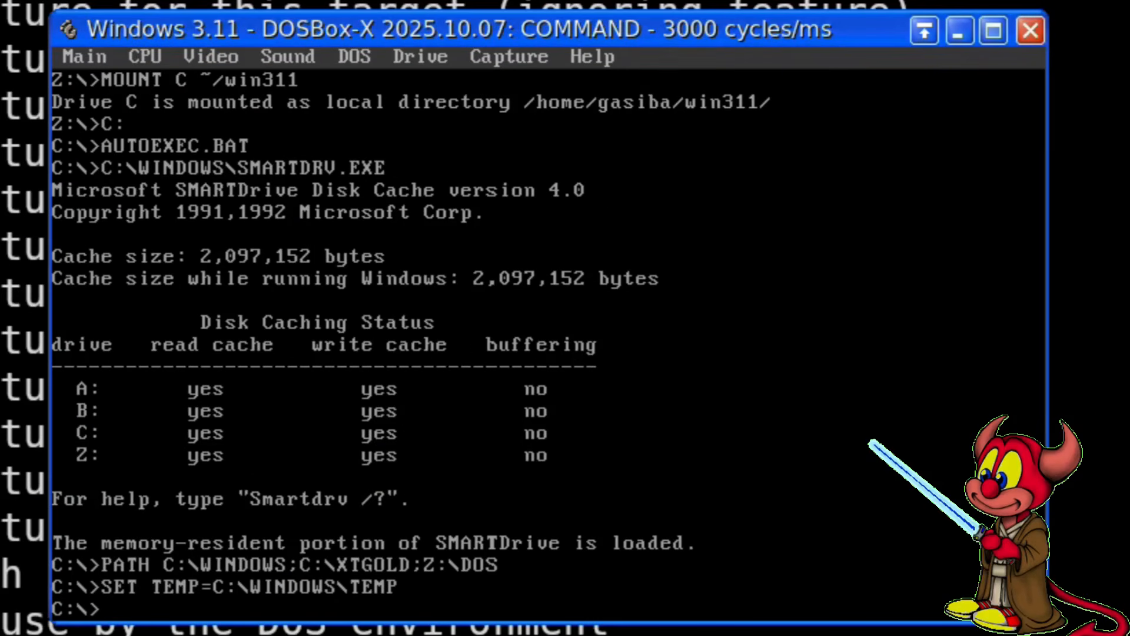
type("xtgold")
key("Return")
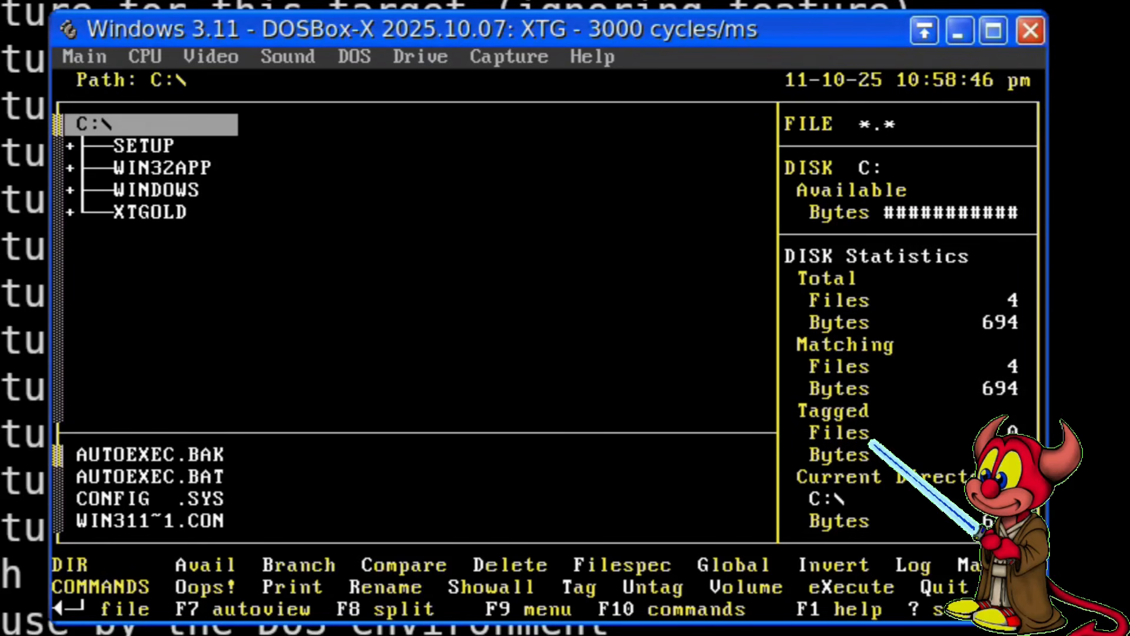
Open AUTOEXEC.BAT from the C:\ root in the XTreeGold editor.
key("Tab")
key("Return")
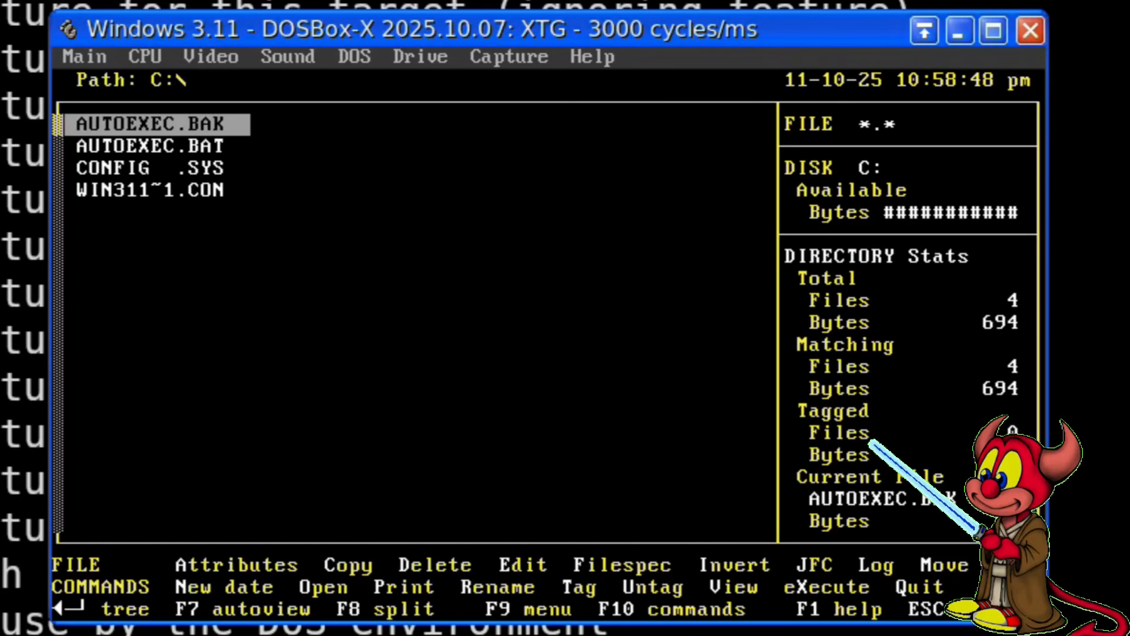
key("Down")
key("e")
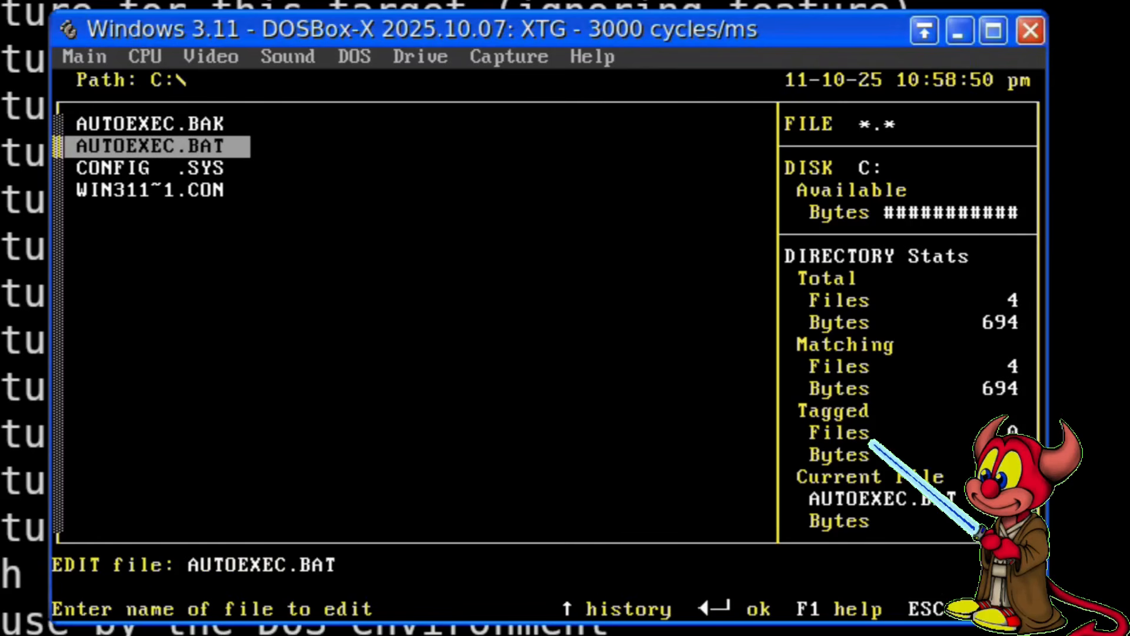
key("Return")
Add the line KEYB DE at the end of AUTOEXEC.BAT and save the file.
key("Down")
key("Down")
key("Down")
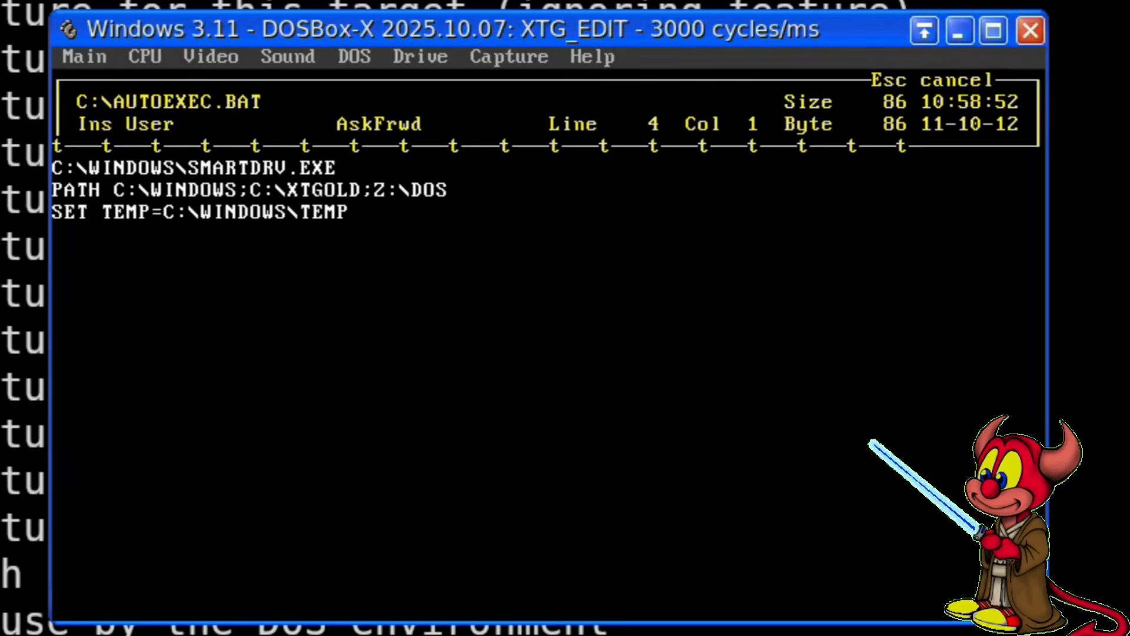
type("KEZ")
type("Y")
key("BackSpace")
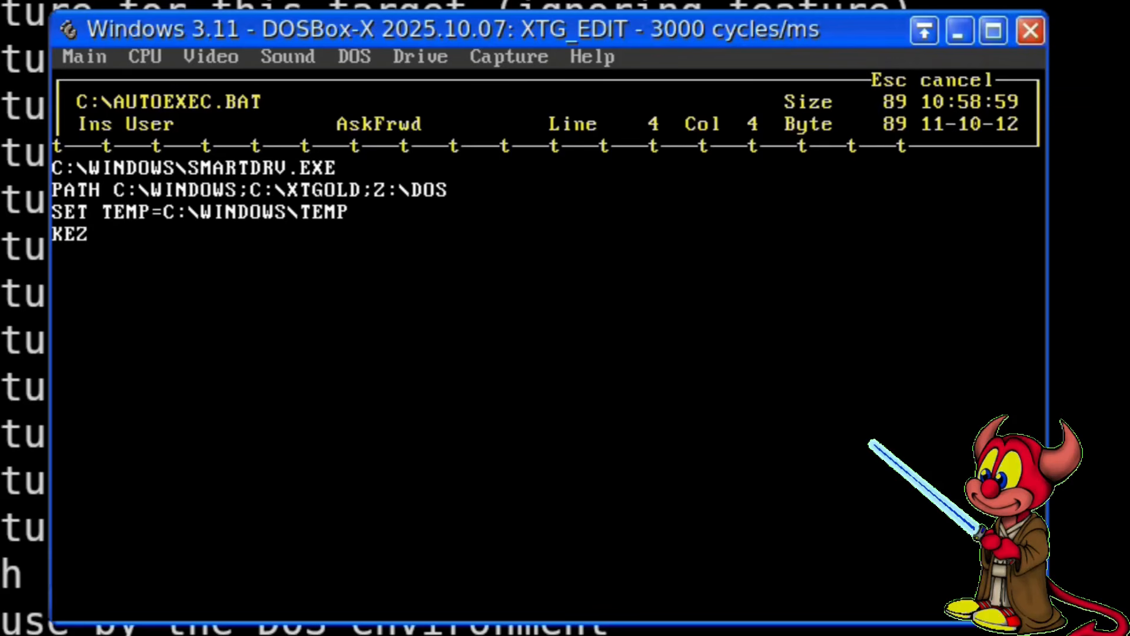
key("BackSpace")
type("YB DE")
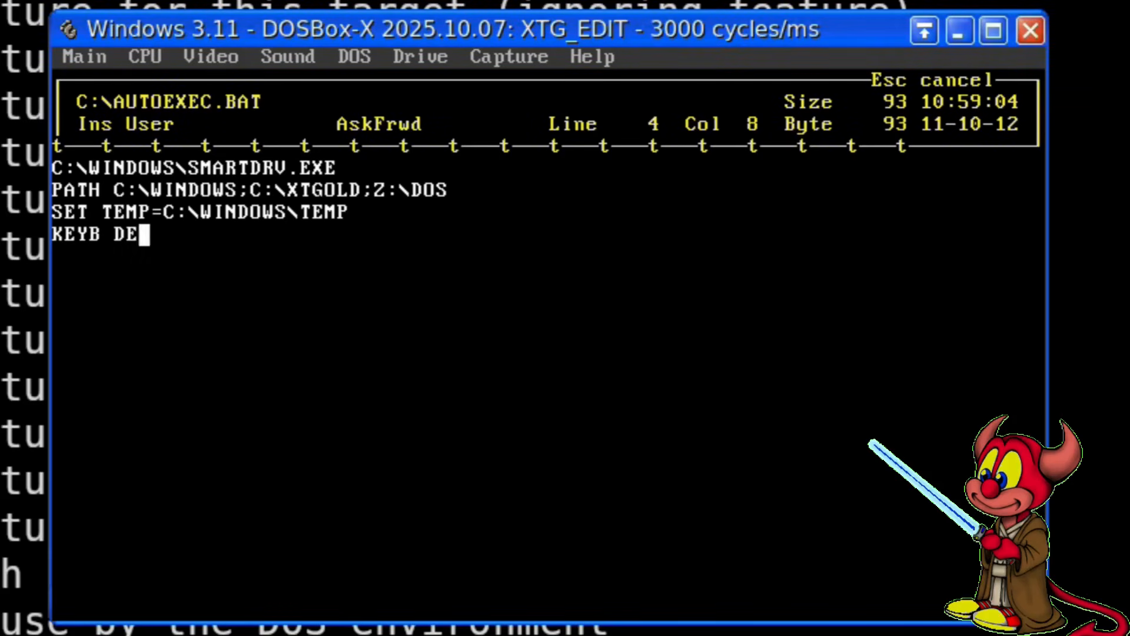
key("Escape")
key("Return")
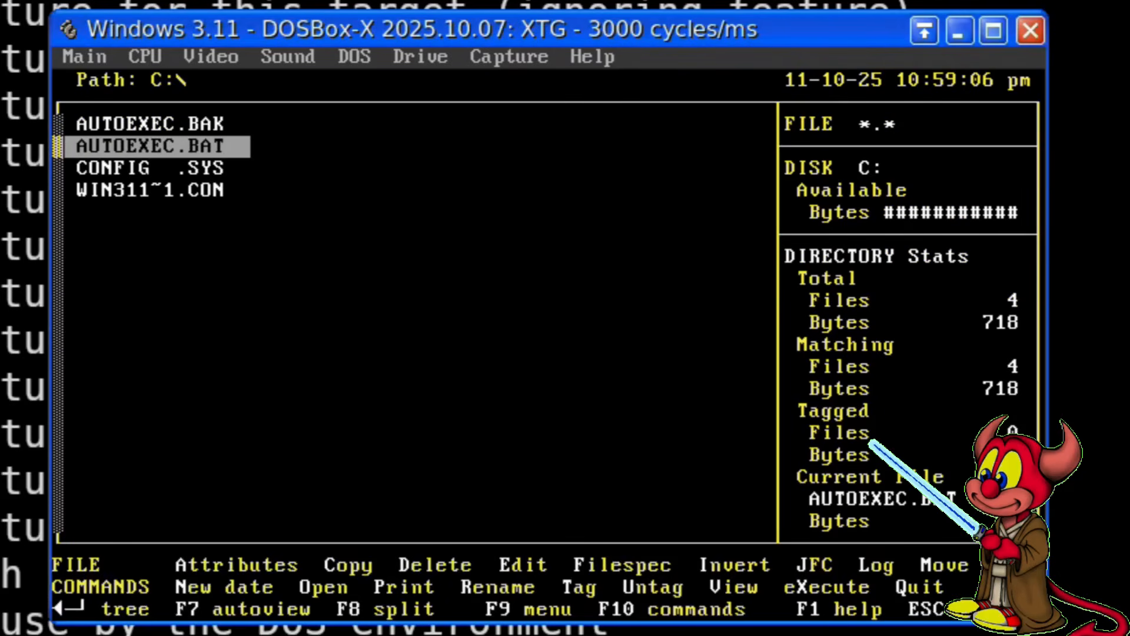
Quit XTreeGold and exit DOSBox-X with the exit command.
type("q")
type("yexit")
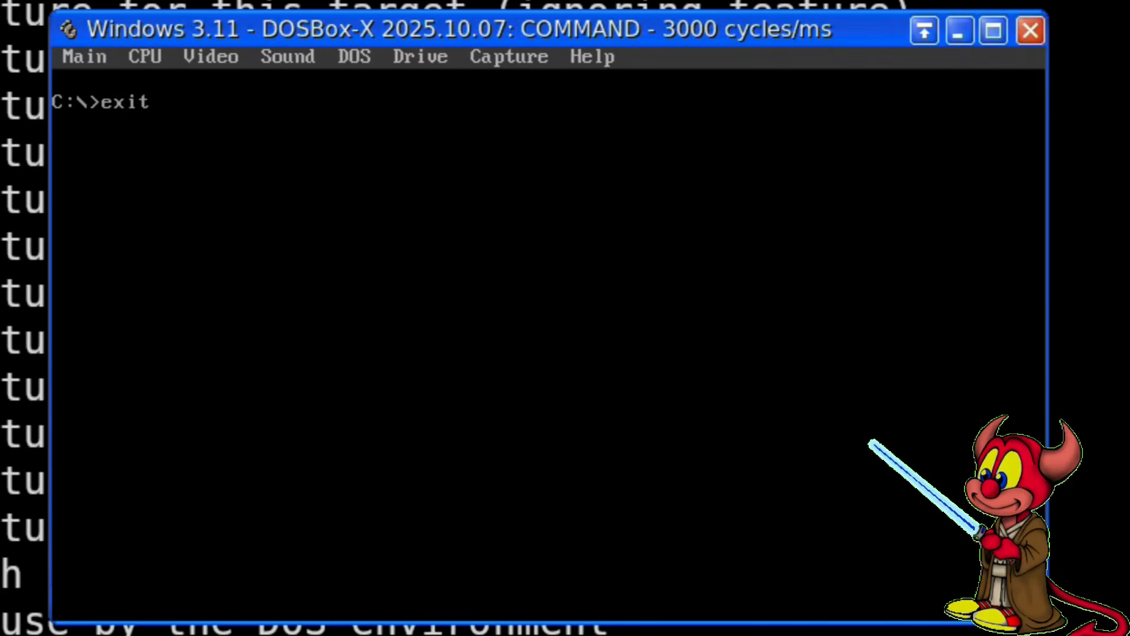
key("Return")
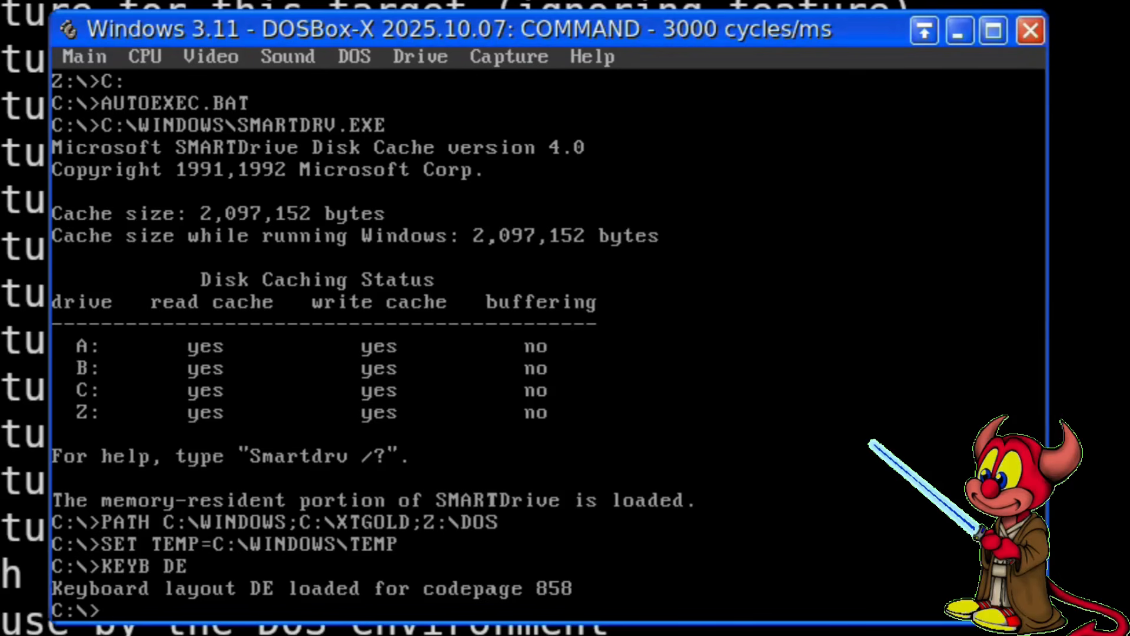
Start XTreeGold from C:\ with the xtgold command and expand the SETUP directory.
type("tg")
key("BackSpace")
key("BackSpace")
type("xtgold")
key("Return")
key("Down")
key("plus")
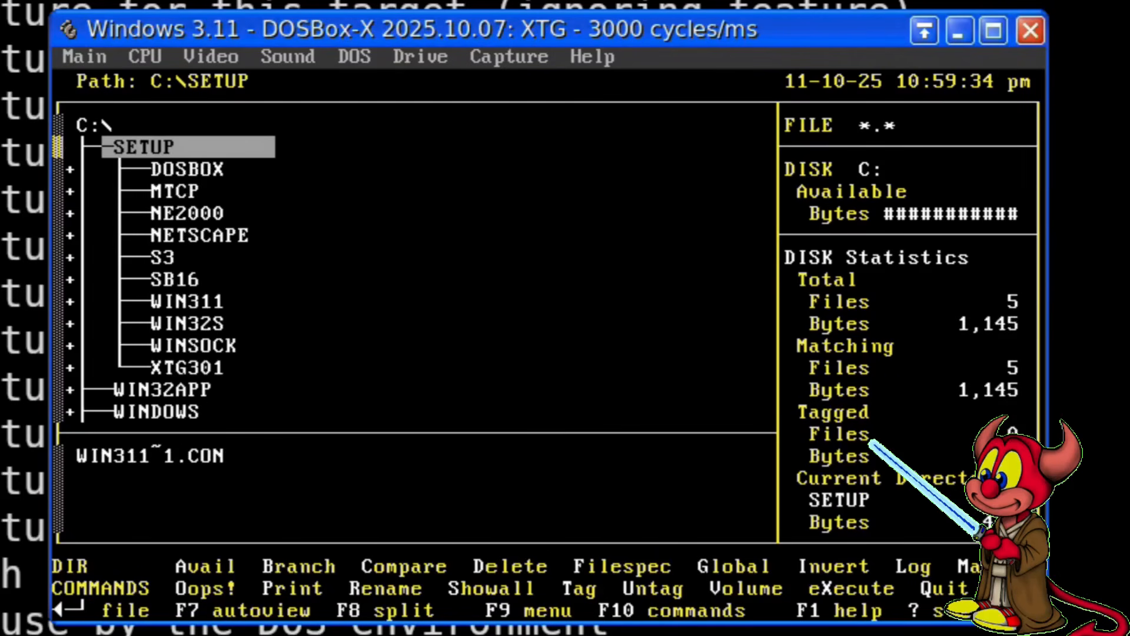
Expand the DOSBOX directory under C:\SETUP and look through its Windows version subdirectories.
key("Down")
key("Down")
key("Up")
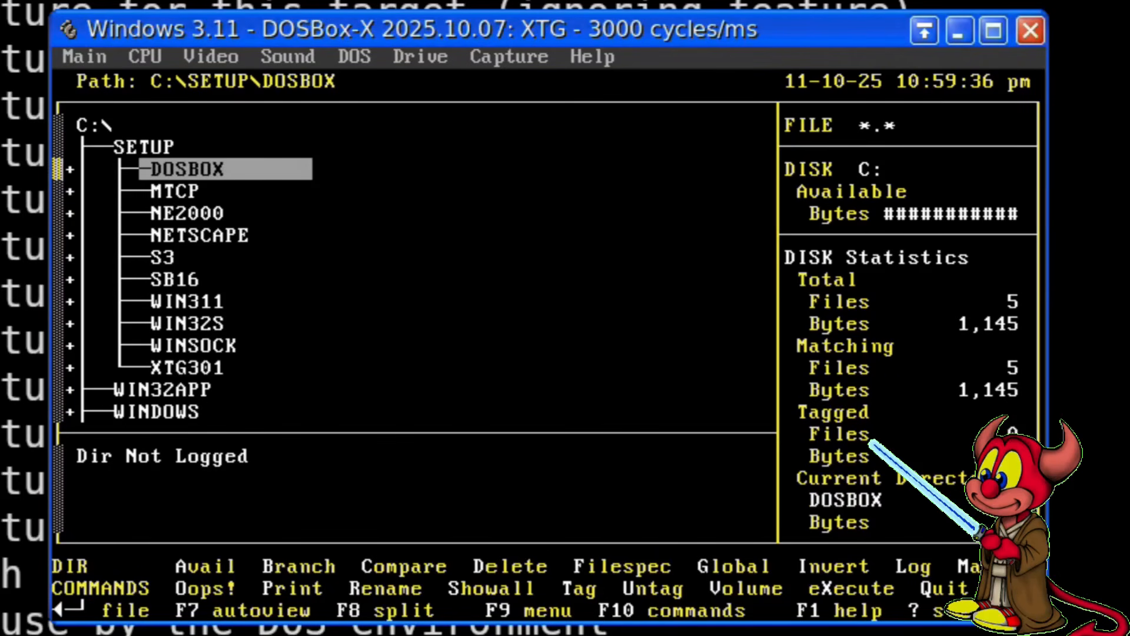
key("plus")
key("Down")
key("Down")
key("Down")
key("Down")
key("Down")
key("Down")
key("Down")
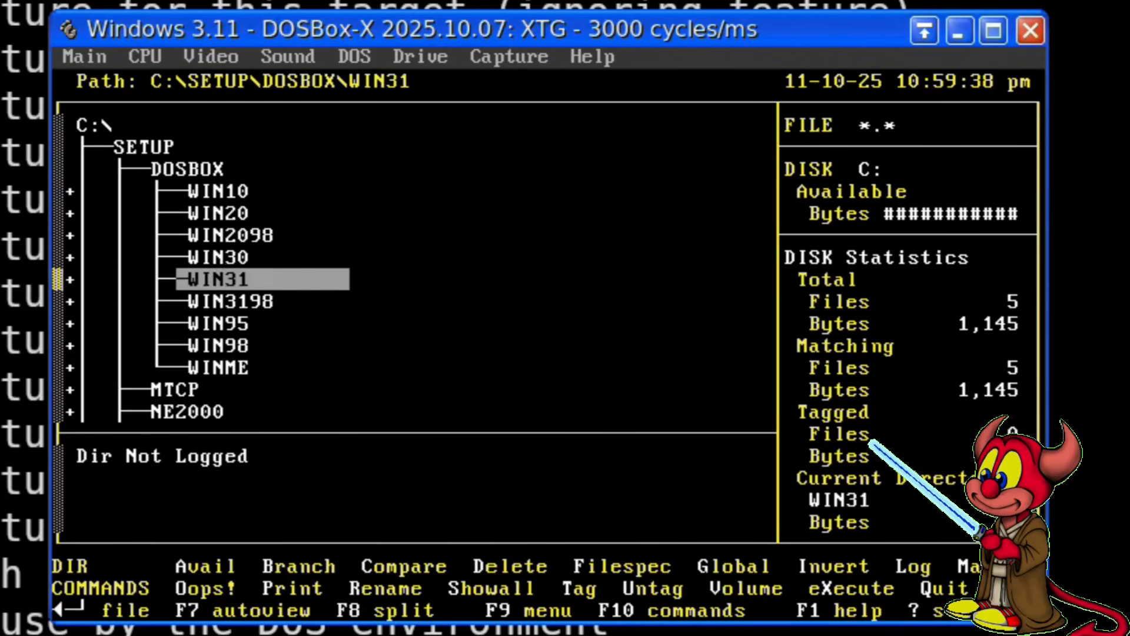
Log the WIN31 directory under C:\SETUP\DOSBOX and go back to DOSBOX.
key("Up")
key("Up")
key("plus")
key("Up")
key("Up")
key("Up")
key("Up")
key("Up")
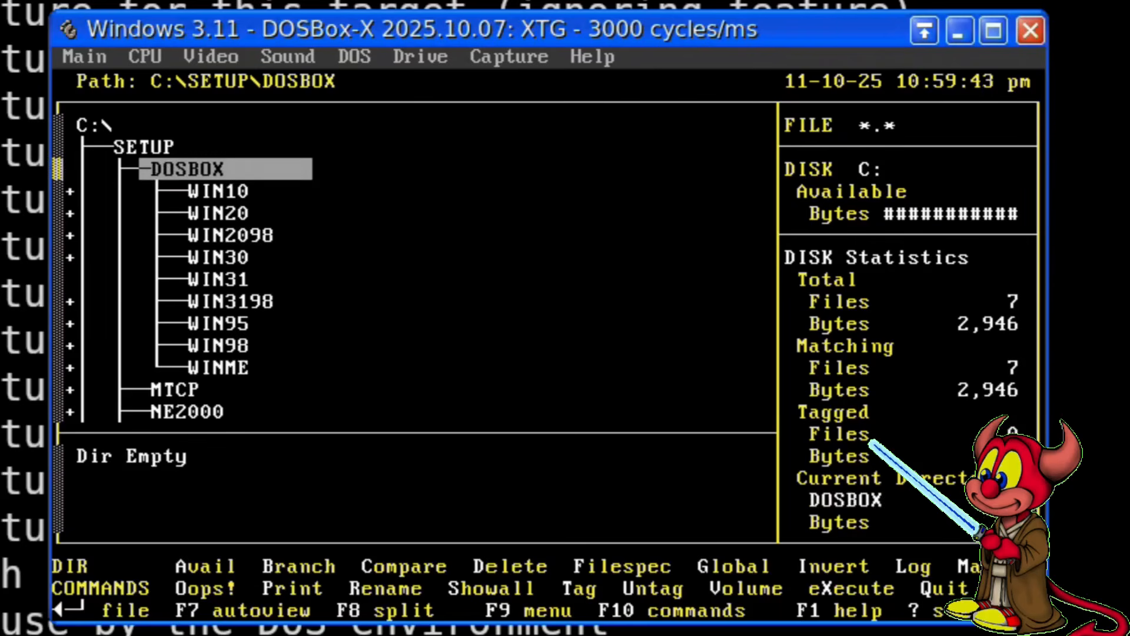
Look through the directories in C:\SETUP from DOSBOX down to WIN311 and go back to MTCP.
key("Down")
key("Down")
key("Down")
key("Down")
key("Down")
key("Down")
key("Down")
key("Down")
key("Down")
key("Down")
key("Down")
key("Down")
key("Down")
key("Down")
key("Down")
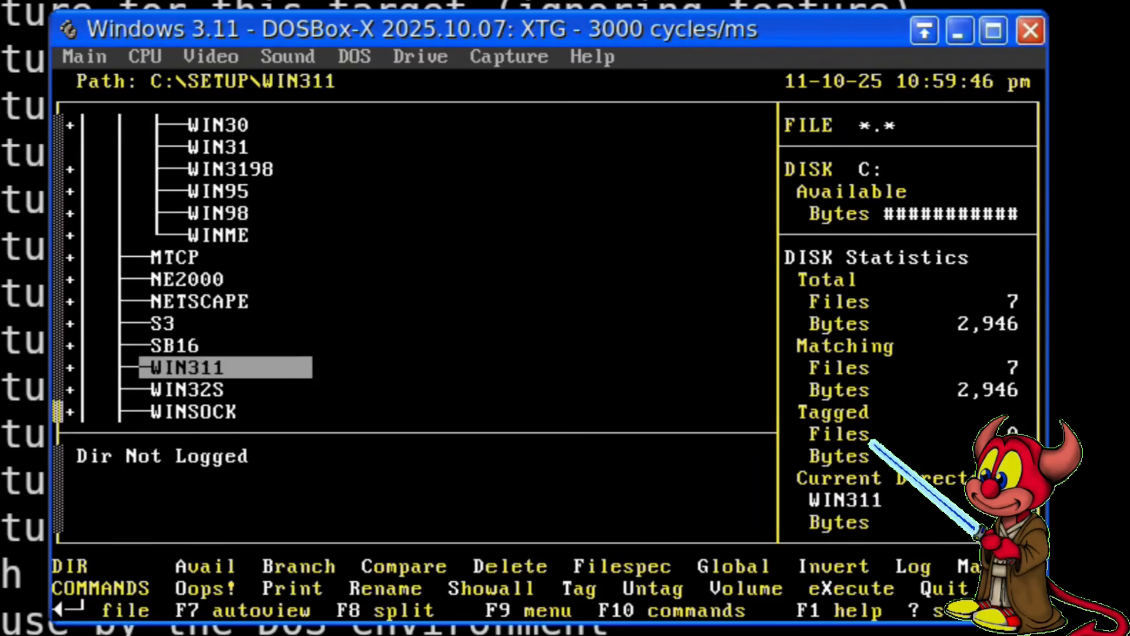
key("Up")
key("Up")
key("Up")
key("Up")
key("Up")
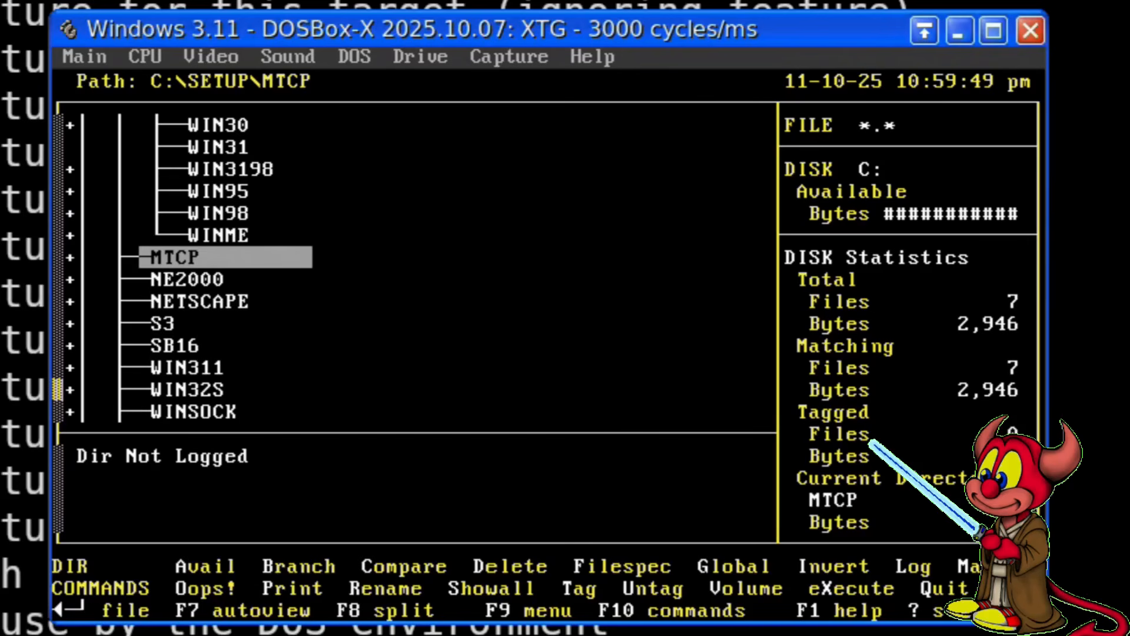
Log the C:\SETUP\NE2000 directory and examine its files NE2000.COM and WINPKT.COM.
key("Down")
key("plus")
key("Return")
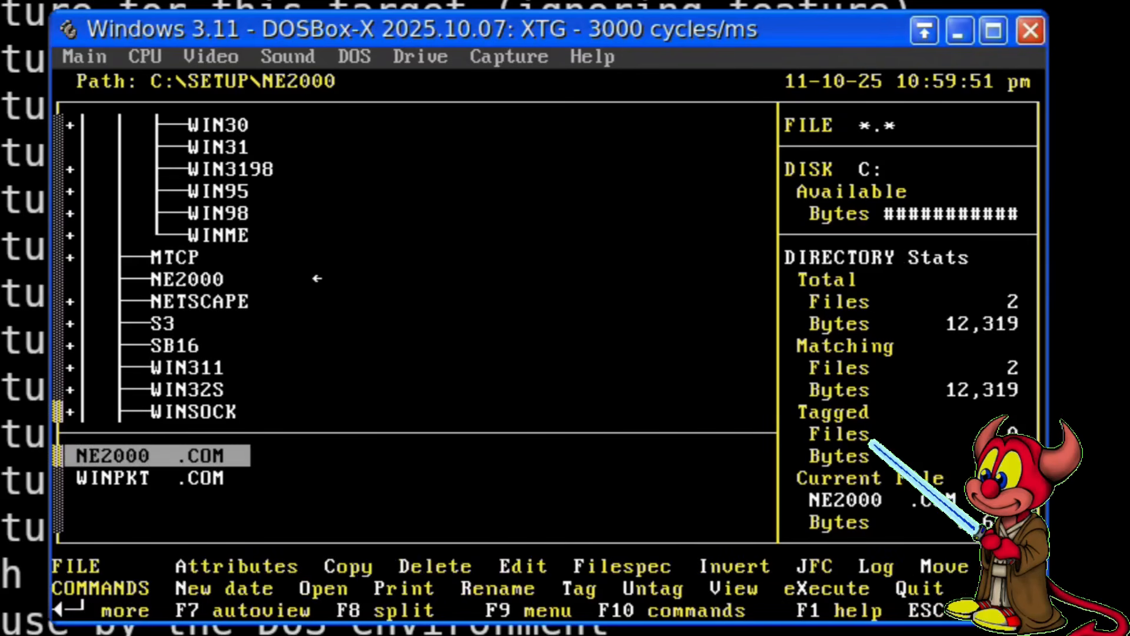
key("Down")
key("Up")
key("Down")
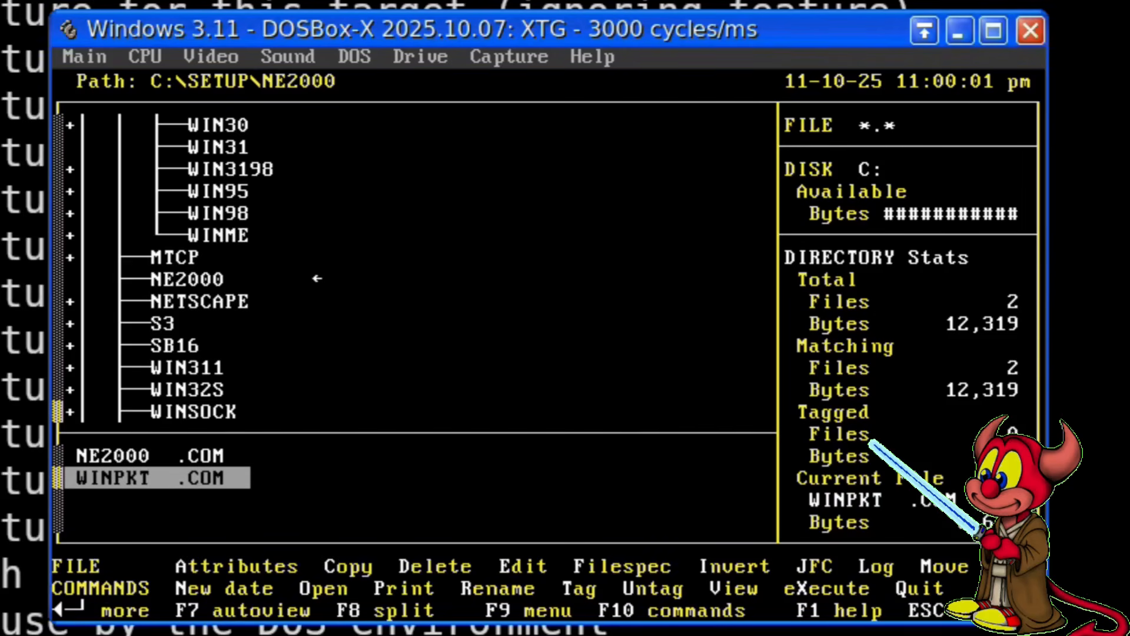
Look through the C:\SETUP directories from NETSCAPE to WINSOCK and return to the C:\ root.
key("Escape")
key("Down")
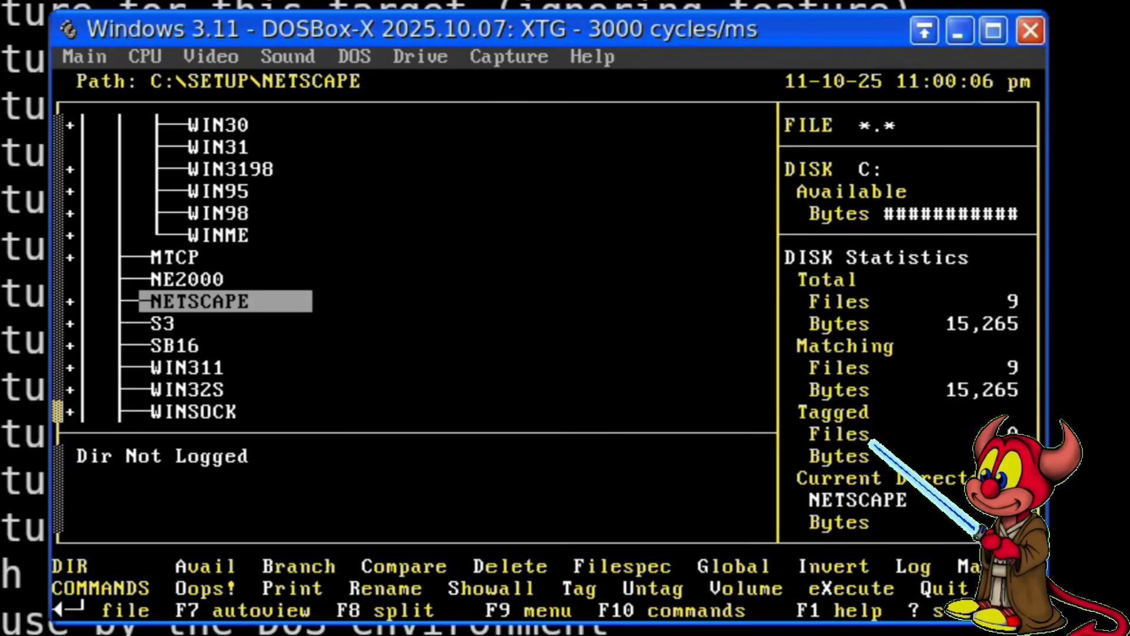
key("Down")
key("Down")
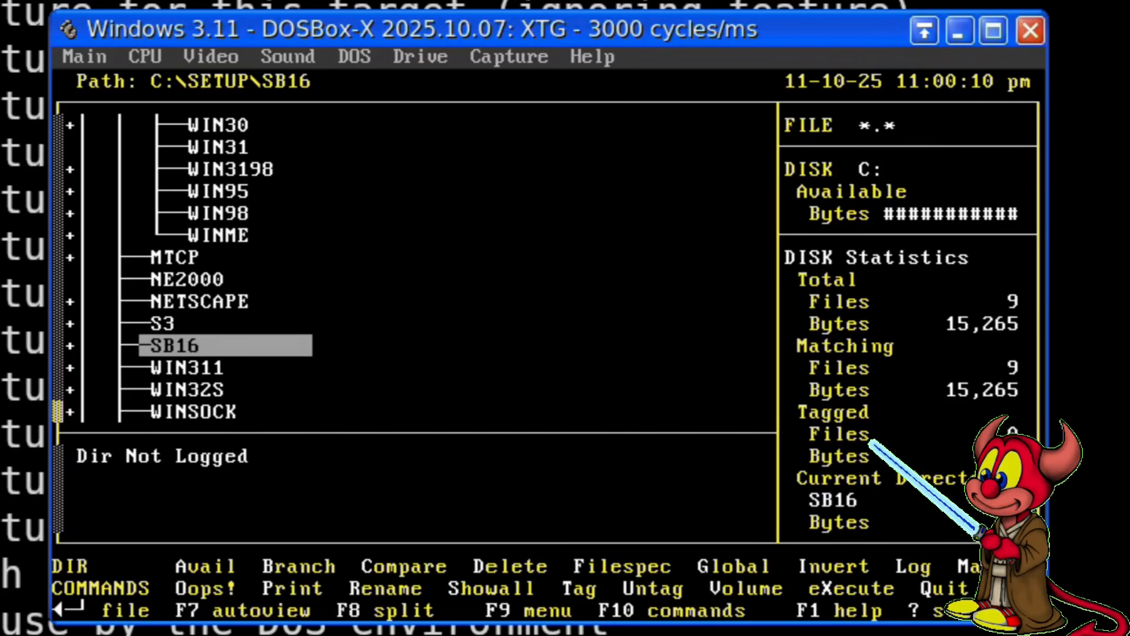
key("Down")
key("Down")
key("Down")
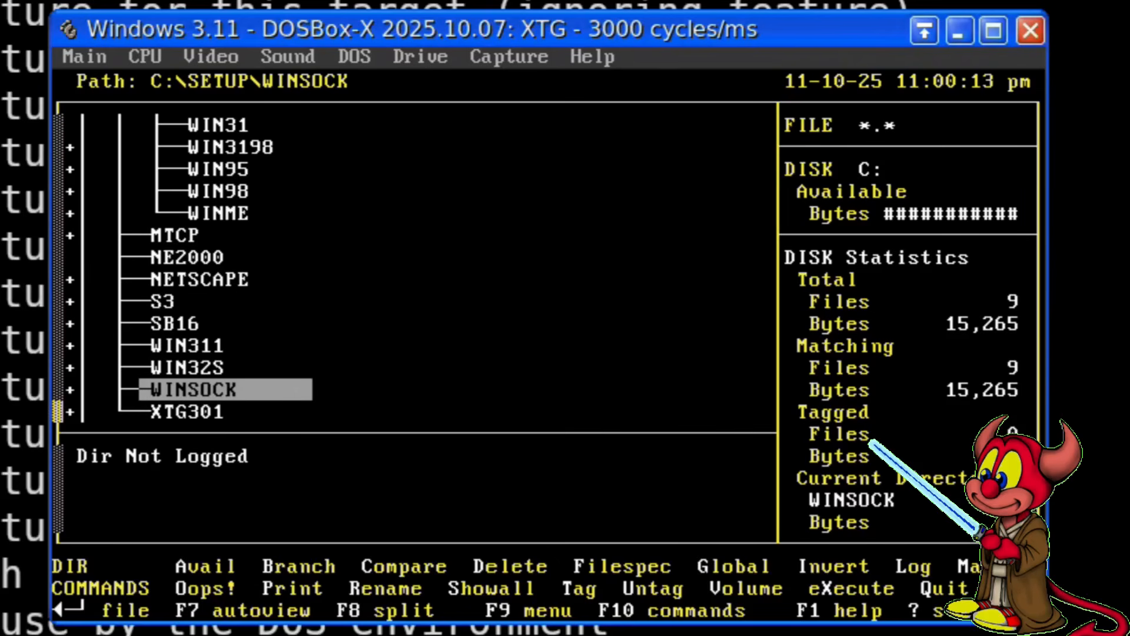
key("Up")
key("Up")
key("Up")
key("Up")
key("Up")
key("Up")
key("Up")
key("Up")
key("Up")
key("Up")
key("Up")
key("Up")
key("Up")
key("Up")
key("Up")
key("Up")
key("Up")
key("Up")
key("Up")
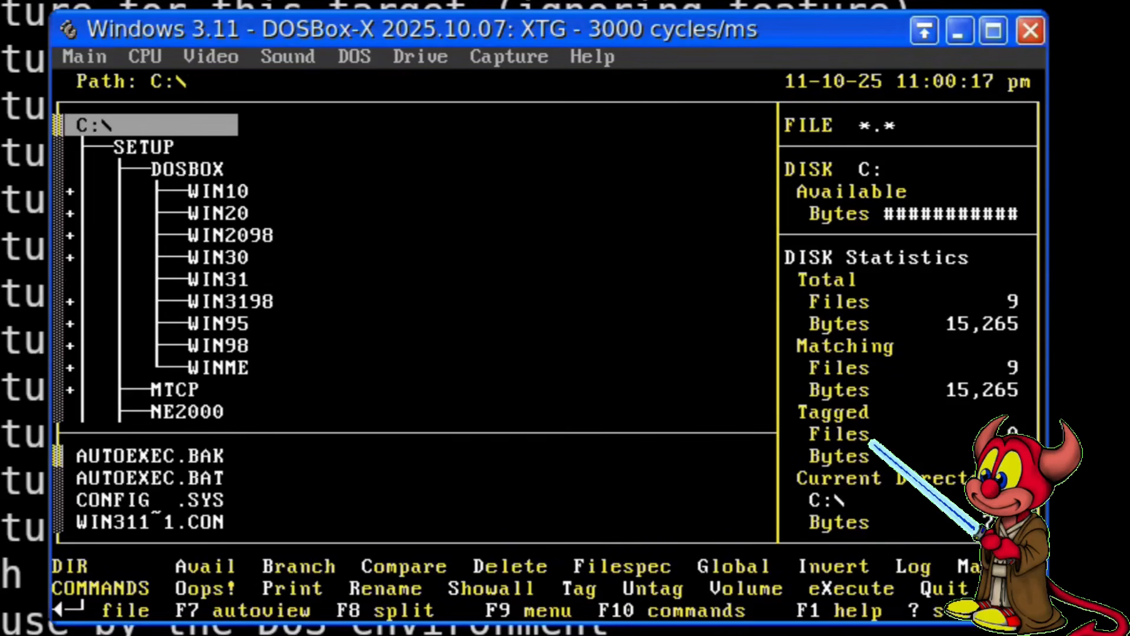
Examine the directory path from C:\ through SETUP to NE2000 and the driver files stored there.
key("Down")
key("Down")
key("Down")
key("Down")
key("Down")
key("Down")
key("Down")
key("Down")
key("Down")
key("Down")
key("Down")
key("Down")
key("Down")
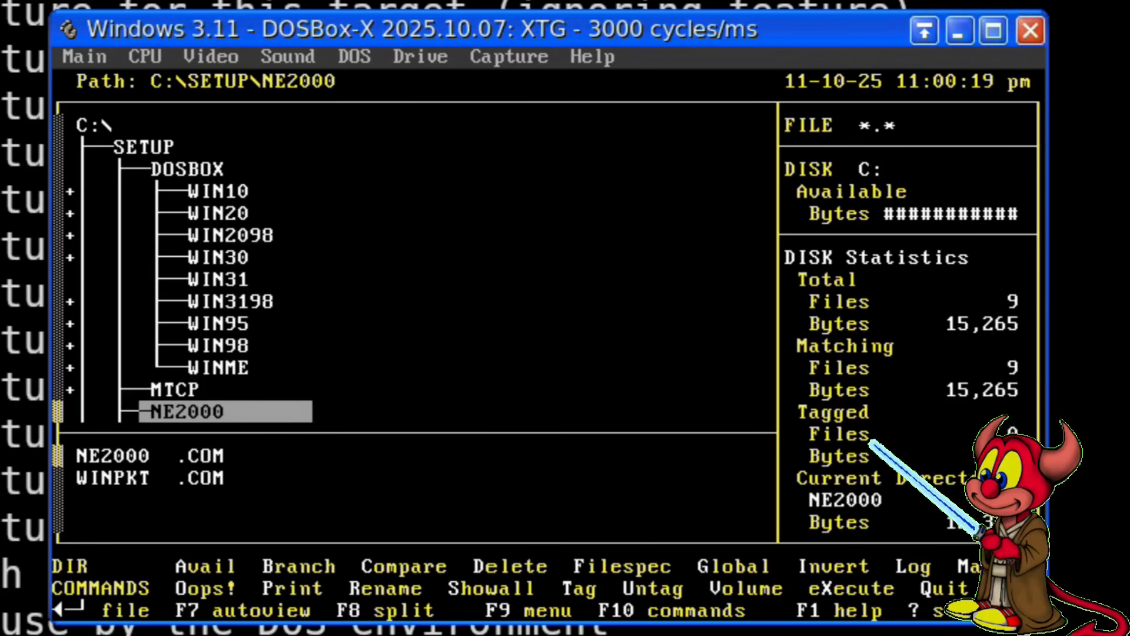
key("Up")
key("Up")
key("Up")
key("Up")
key("Up")
key("Up")
key("Up")
key("Up")
key("Up")
key("Up")
key("Up")
key("Up")
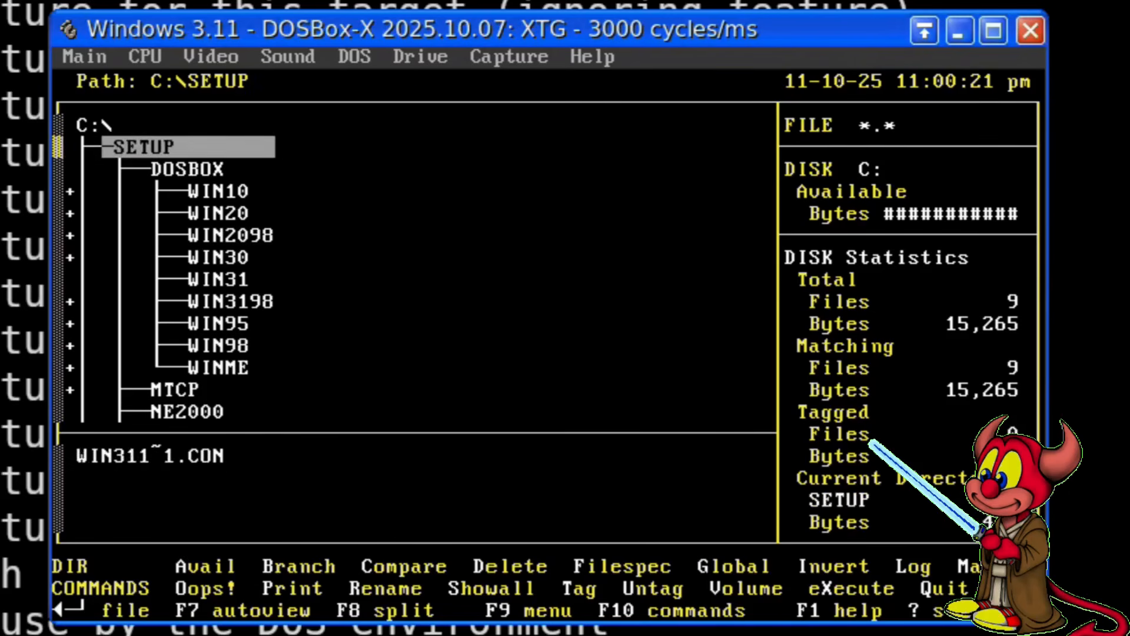
key("Down")
key("Down")
key("Down")
key("Down")
key("Down")
key("Down")
key("Down")
key("Down")
key("Down")
key("Down")
key("Down")
key("Down")
key("Down")
key("Down")
key("Up")
key("Up")
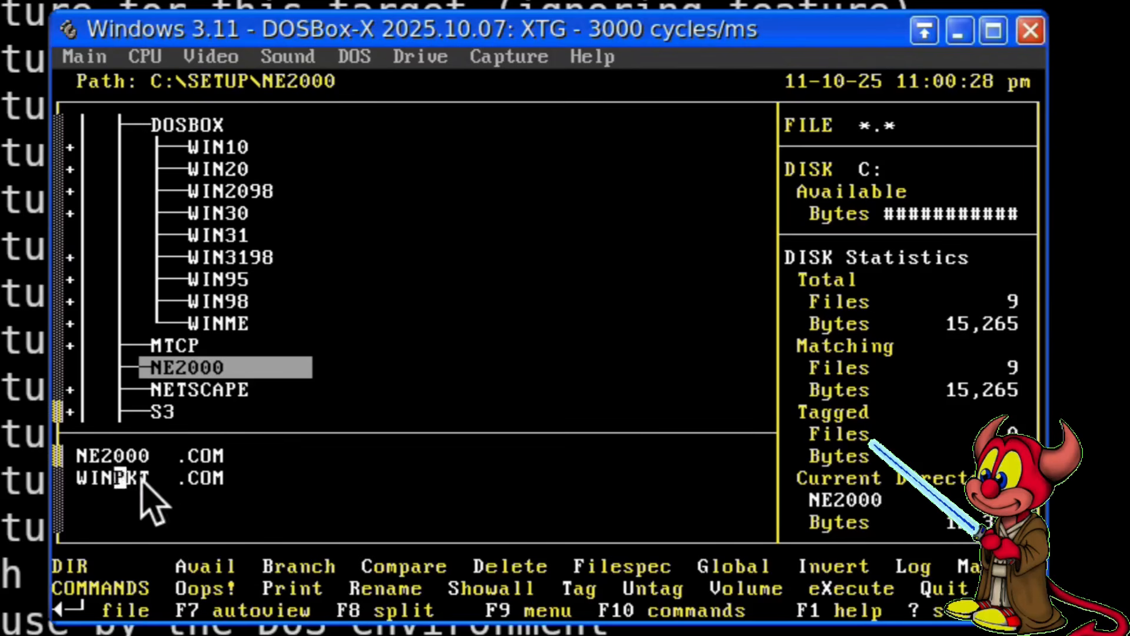
key("Up")
key("Up")
key("Up")
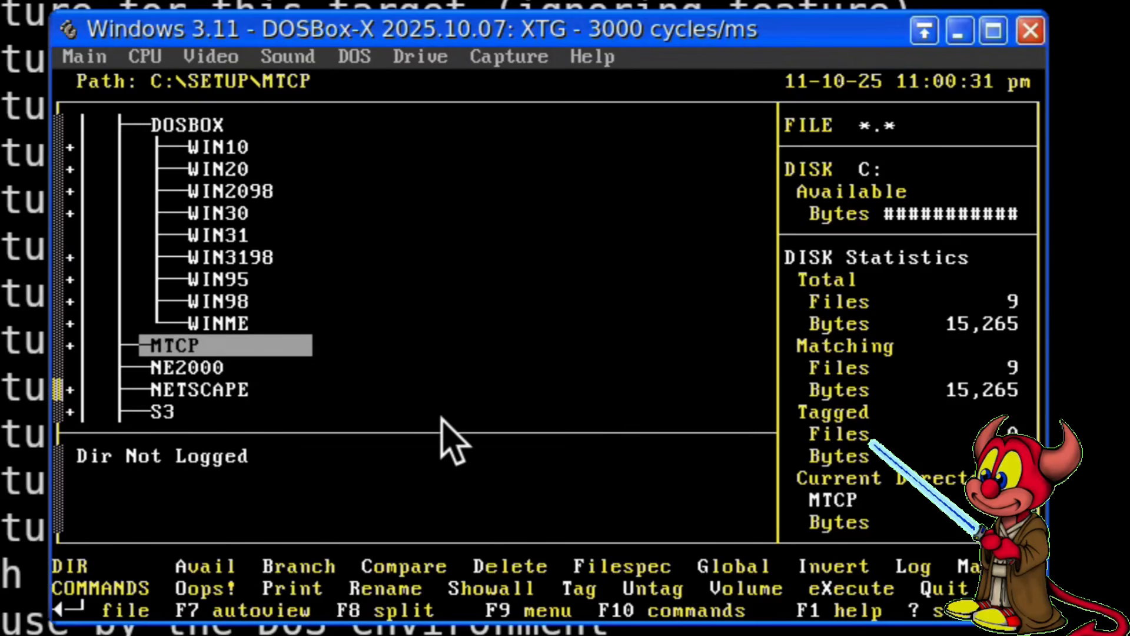
Return to the C:\ root and open AUTOEXEC.BAT for editing again.
key("Home")
key("Return")
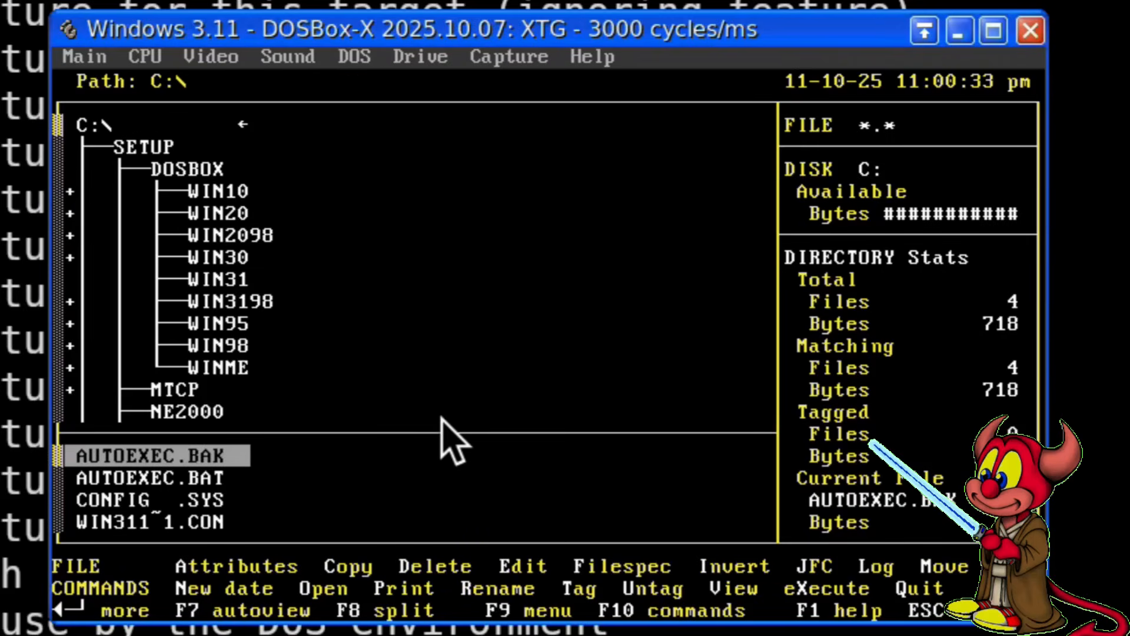
key("Down")
key("e")
key("Return")
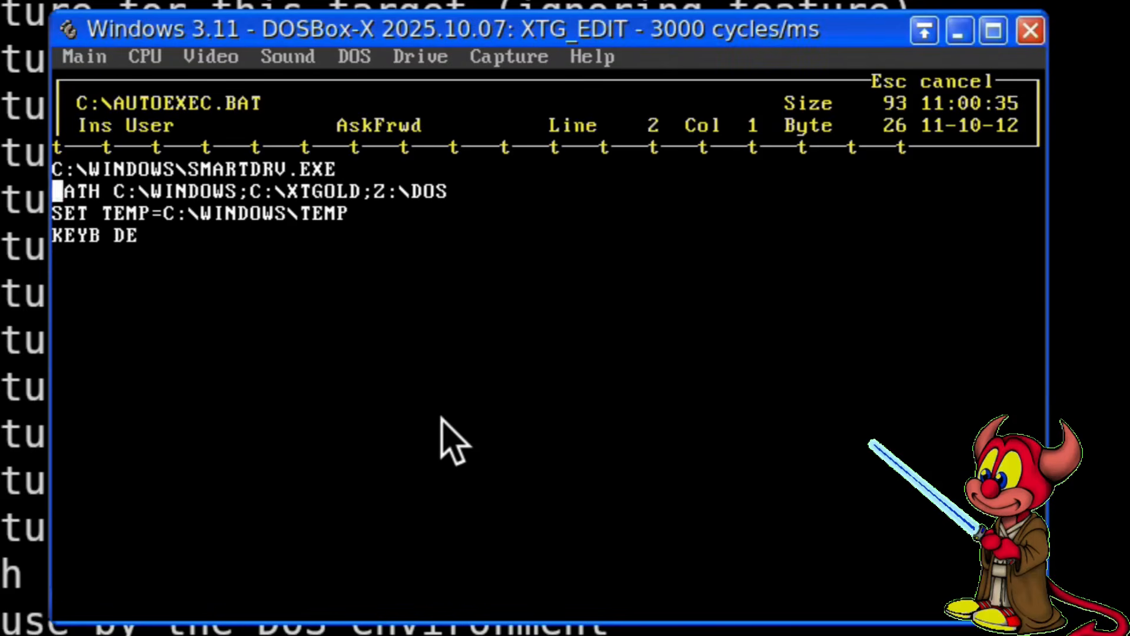
Add the line C:\SETUP\NE2000\NE2000 0x60 10 0x300 below KEYB DE in AUTOEXEC.BAT.
key("Down")
key("Down")
key("Right")
key("Right")
key("Right")
key("Right")
key("Right")
key("Right")
key("Right")
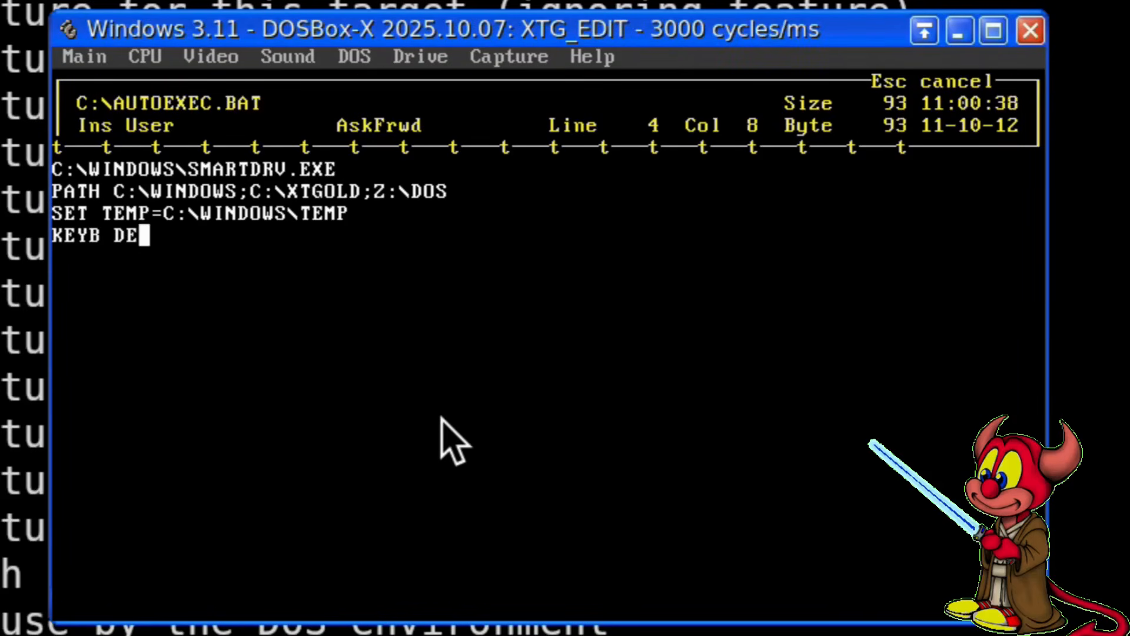
key("Return")
type("C:\\")
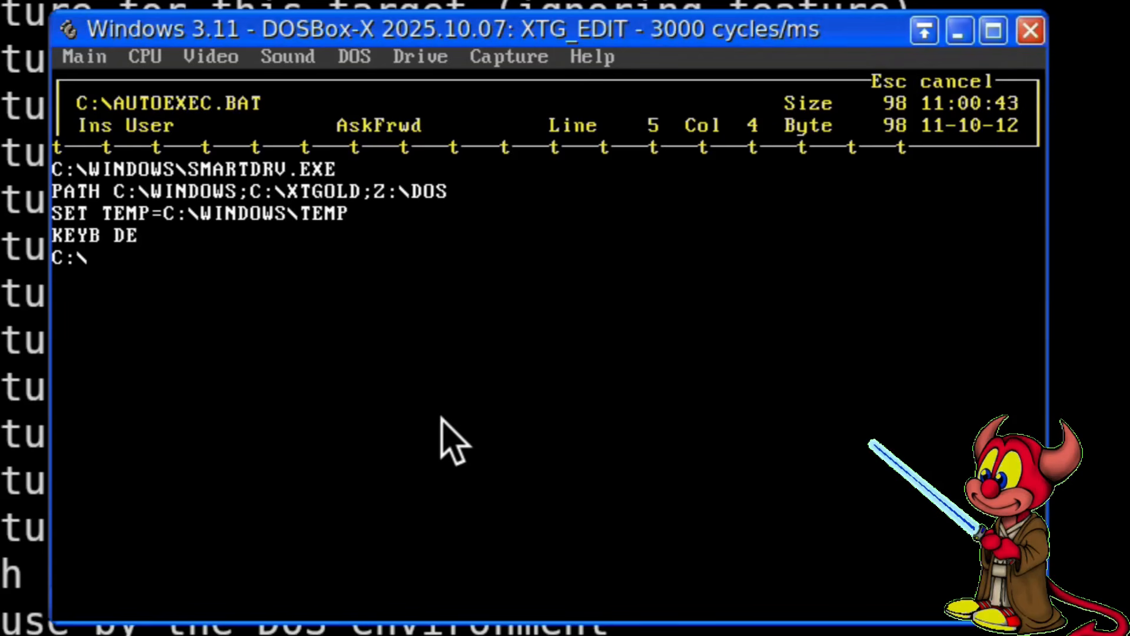
type("SETUP")
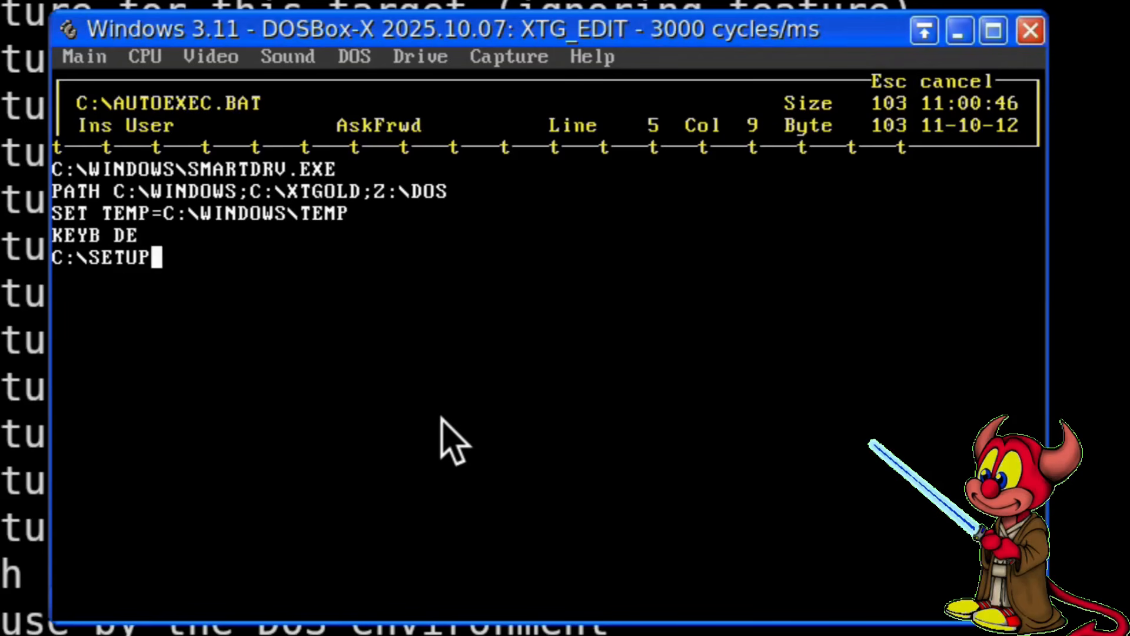
type("\\NE2000")
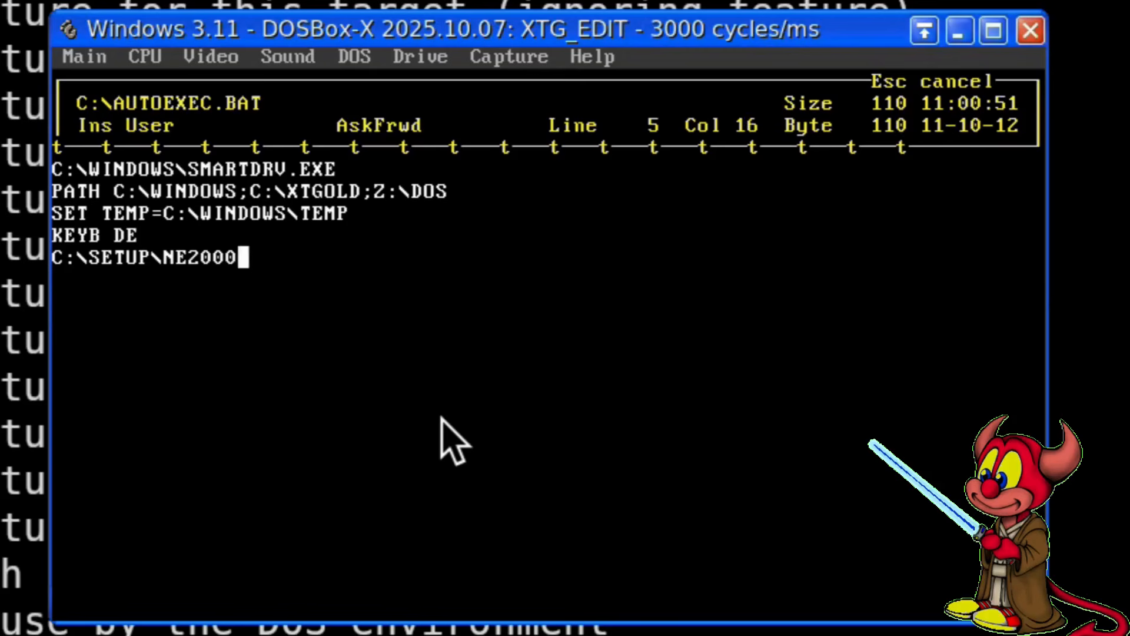
type("\\NE2000")
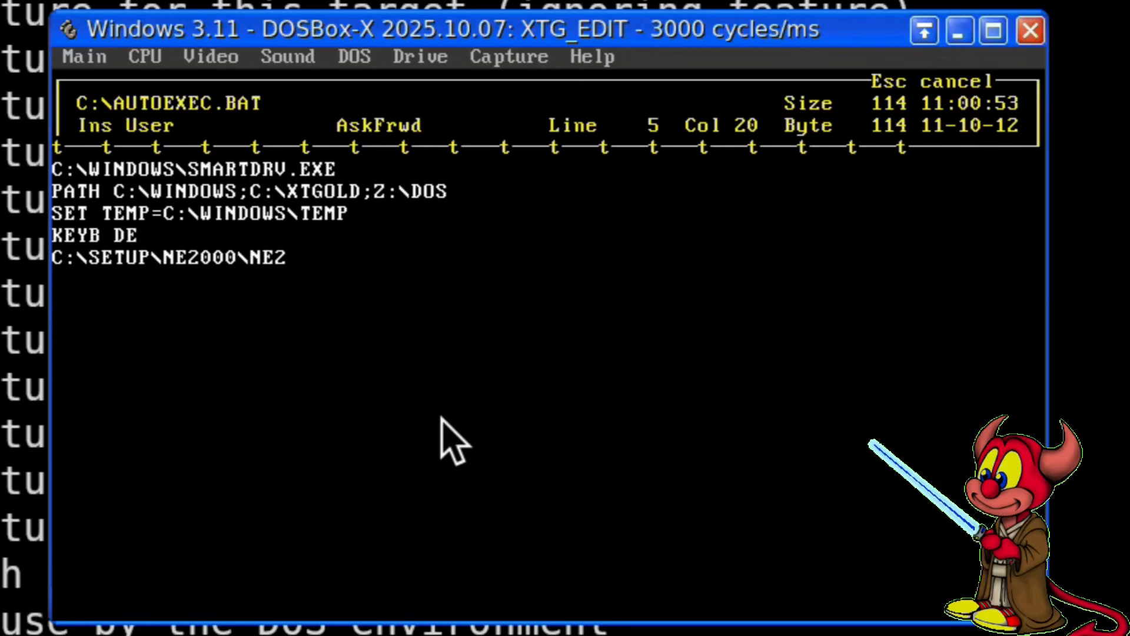
type(" 0x")
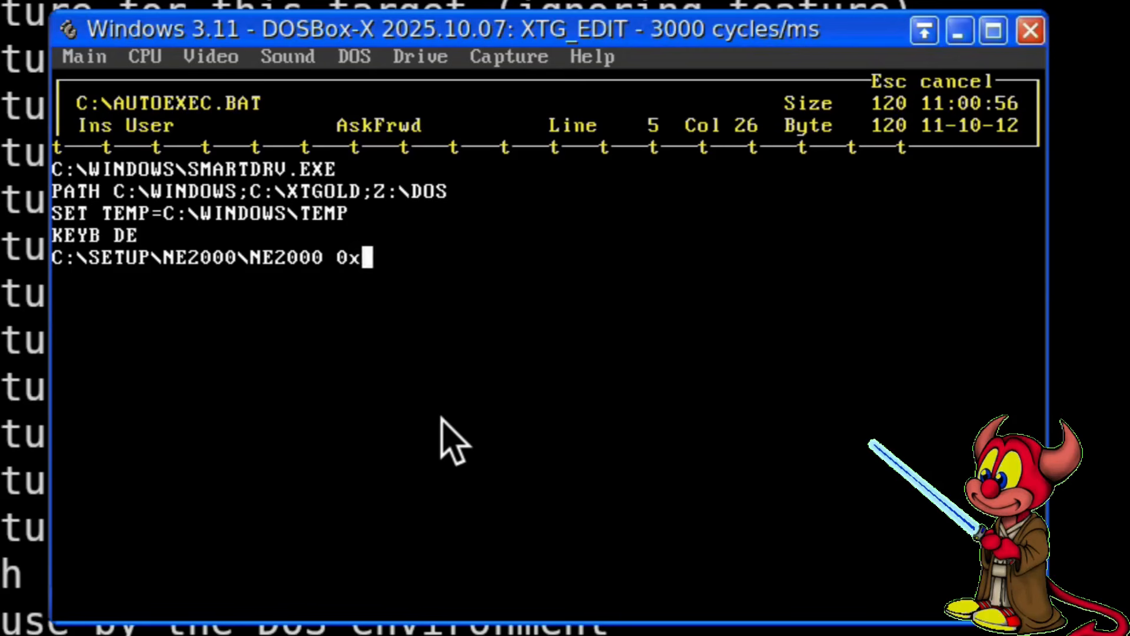
type("60 10 0x300")
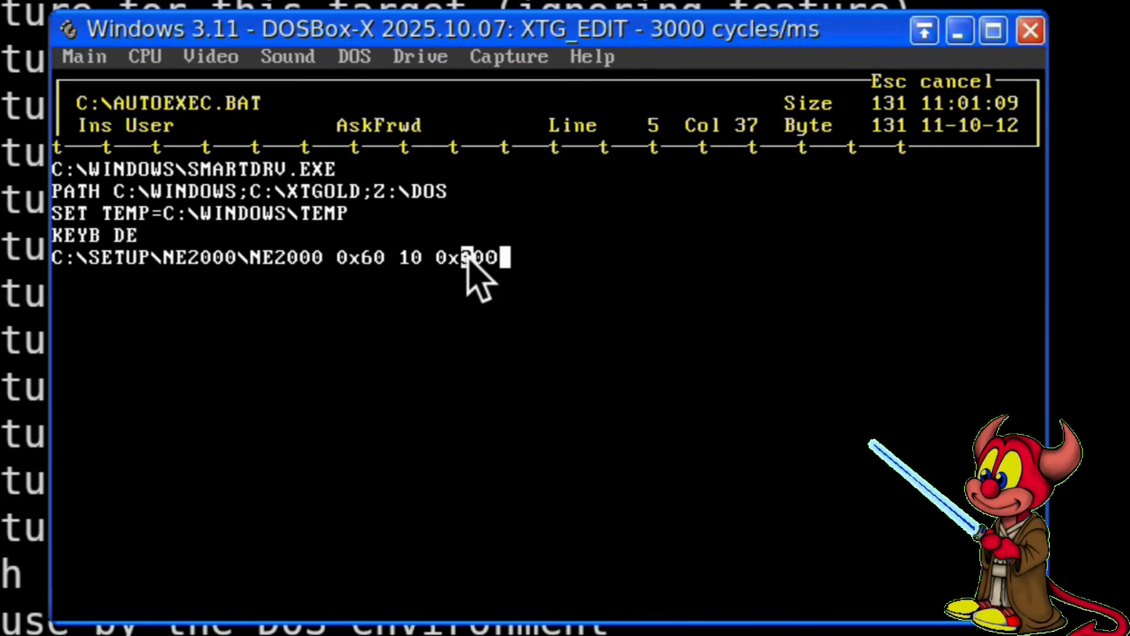
Add the line C:\SETUP\NE2000\WINPKT 0x60 at the end of AUTOEXEC.BAT.
key("Return")
type("C:")
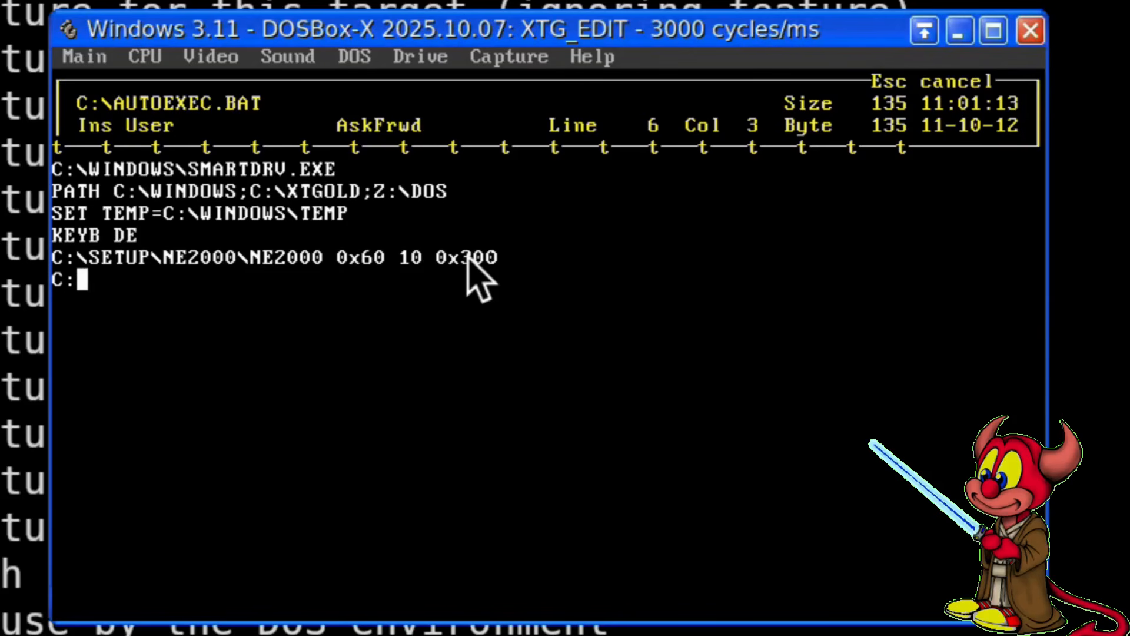
type("\\SETUP\\NE")
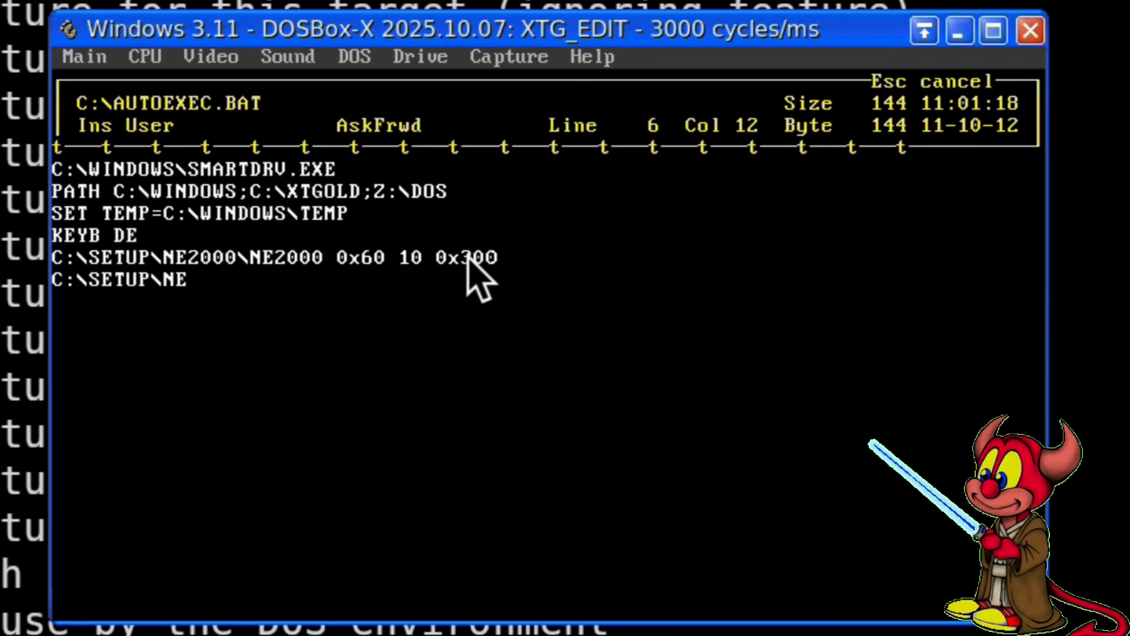
type("2000\\")
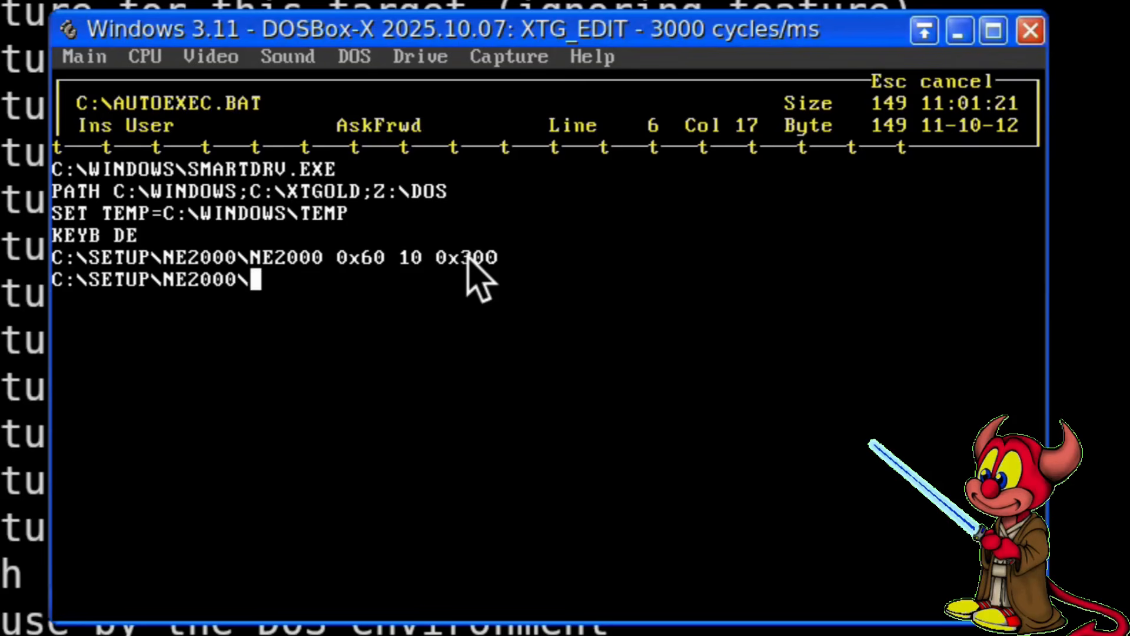
type("WINPKT.")
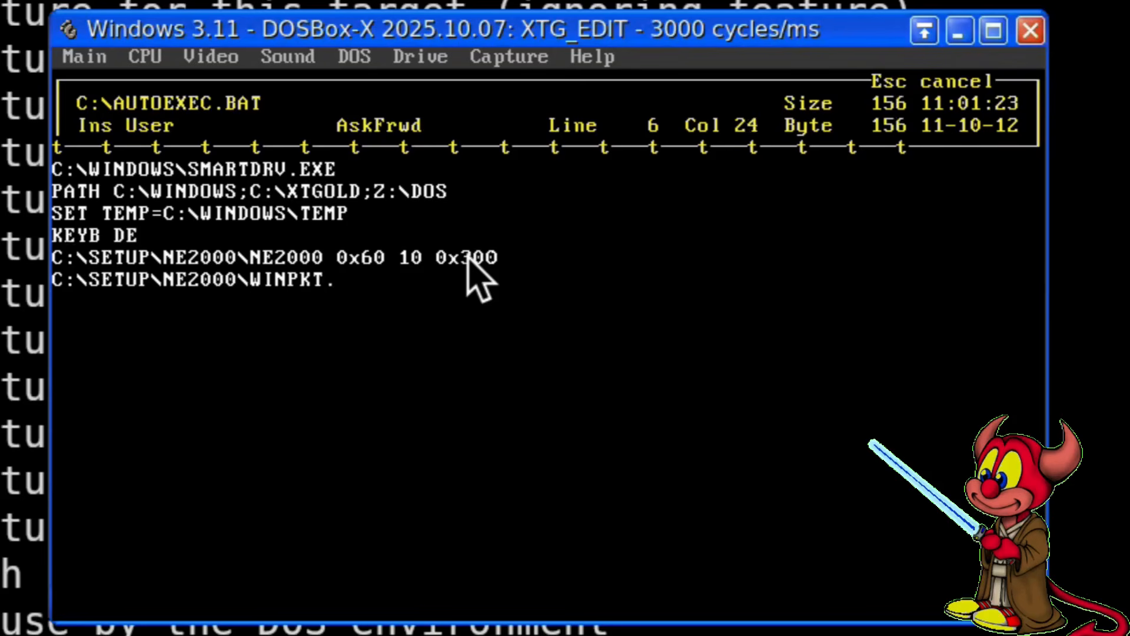
key("BackSpace")
type("0x60")
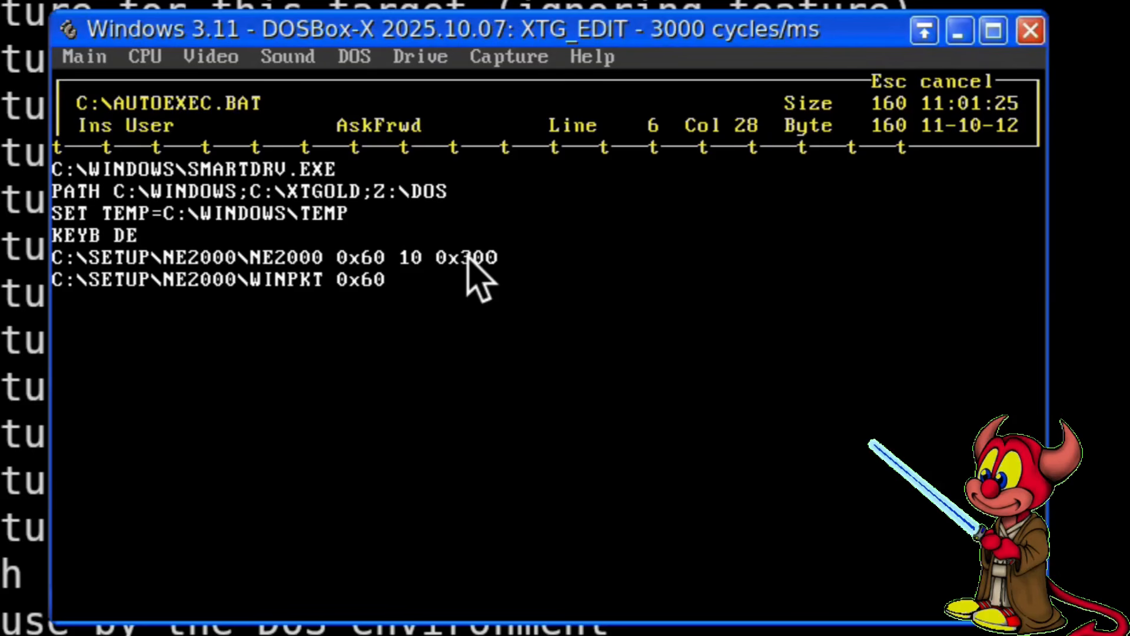
Insert the line C:\SETUP\MTCP\DHCP between the NE2000 and WINPKT driver lines.
key("Up")
key("Up")
key("Up")
key("Up")
key("Left")
key("Left")
key("Left")
key("Left")
key("Left")
key("Left")
key("Left")
key("Left")
key("Left")
key("Left")
key("Left")
key("Left")
key("Left")
key("Left")
key("Left")
key("Left")
key("Left")
key("Left")
key("Left")
key("Left")
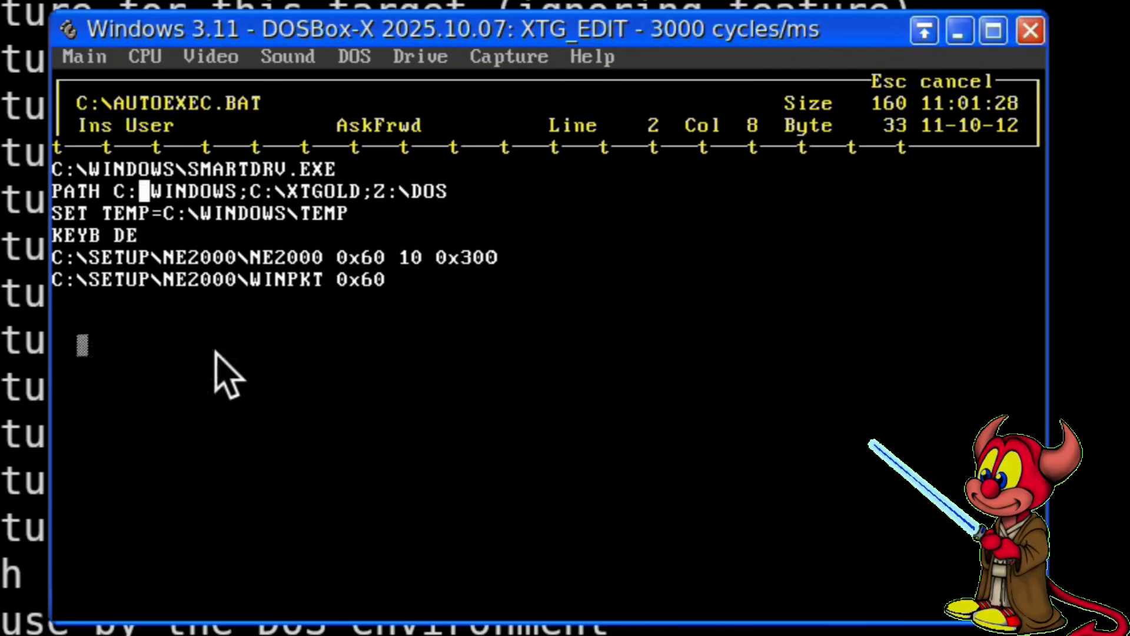
key("Down")
key("Down")
key("Down")
key("Down")
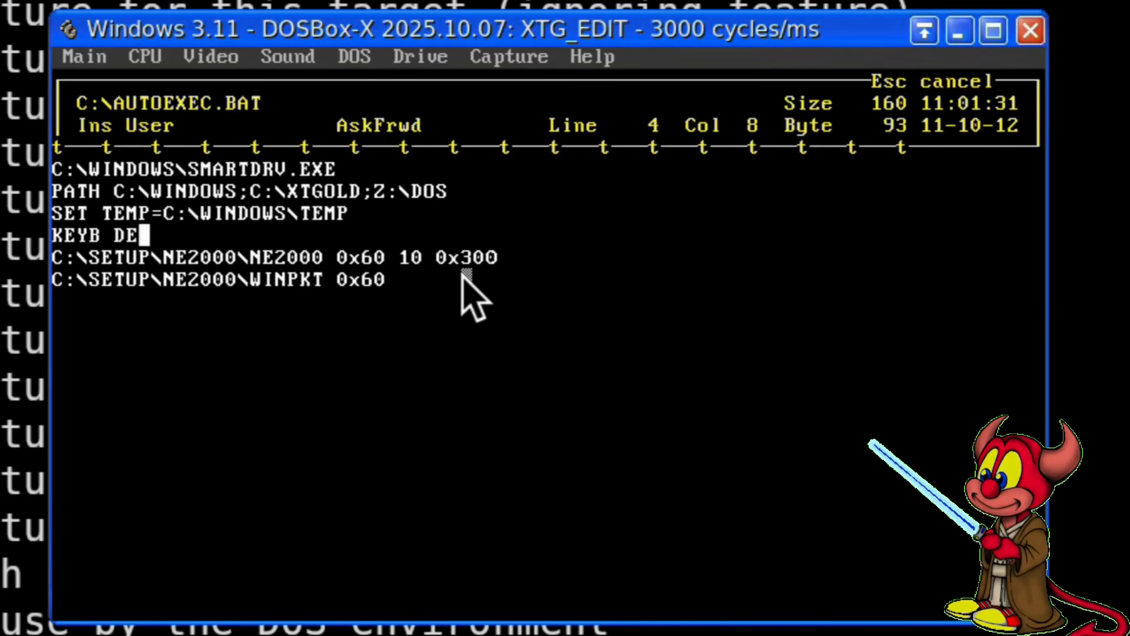
key("Left")
key("Left")
key("Left")
key("Left")
key("Left")
key("Left")
key("Left")
key("Return")
key("Up")
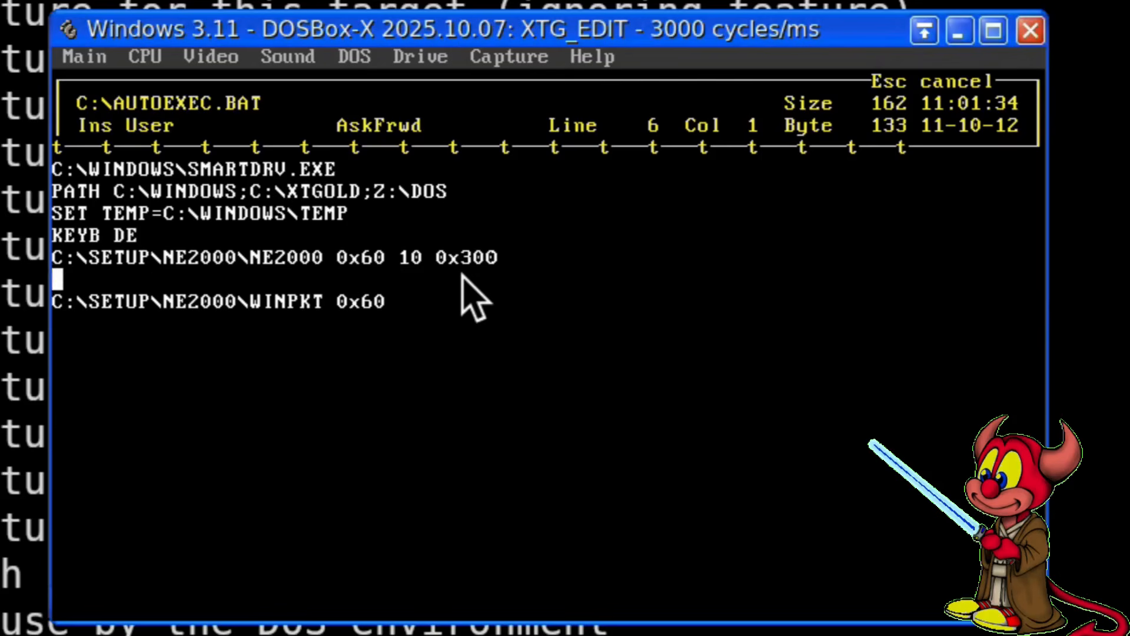
type("C:\\SETUÜ")
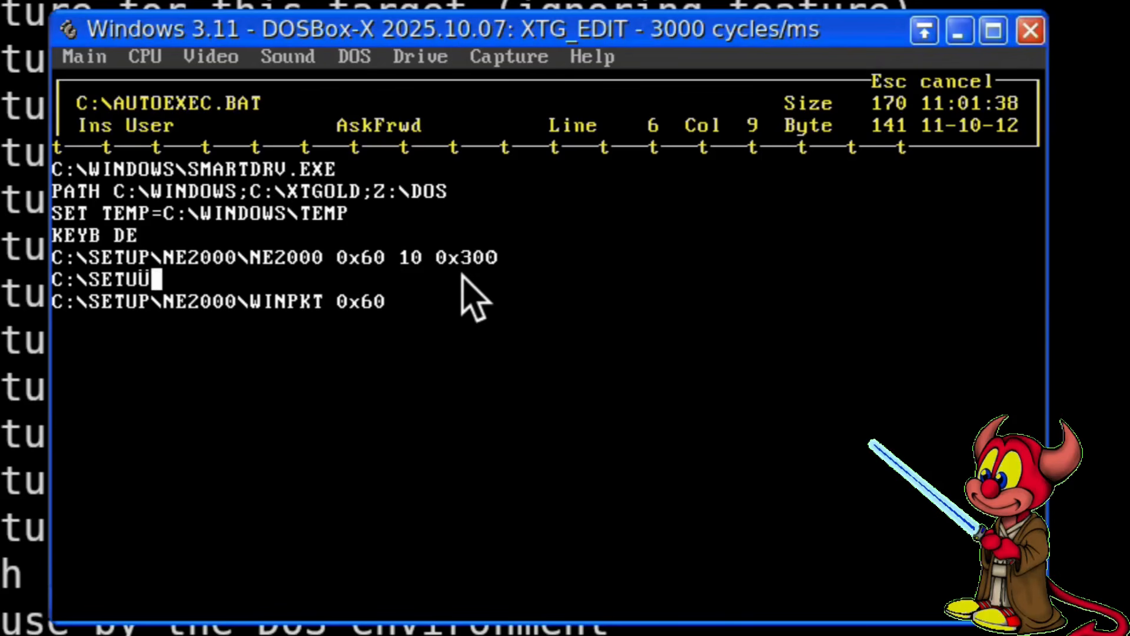
key("BackSpace")
type("P\\")
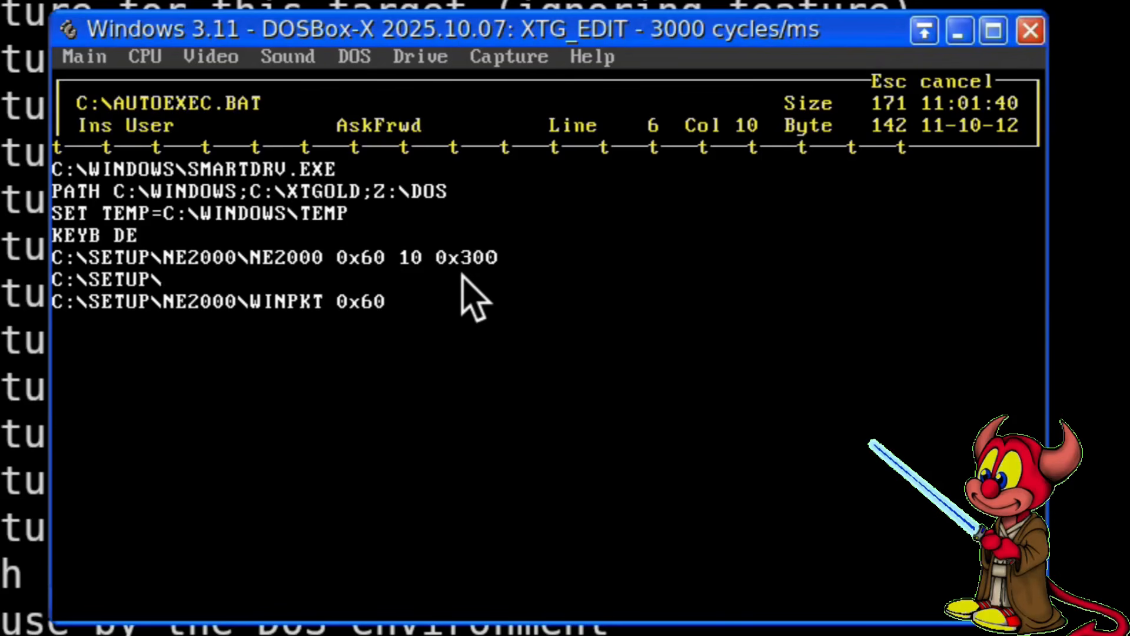
type("MTCP")
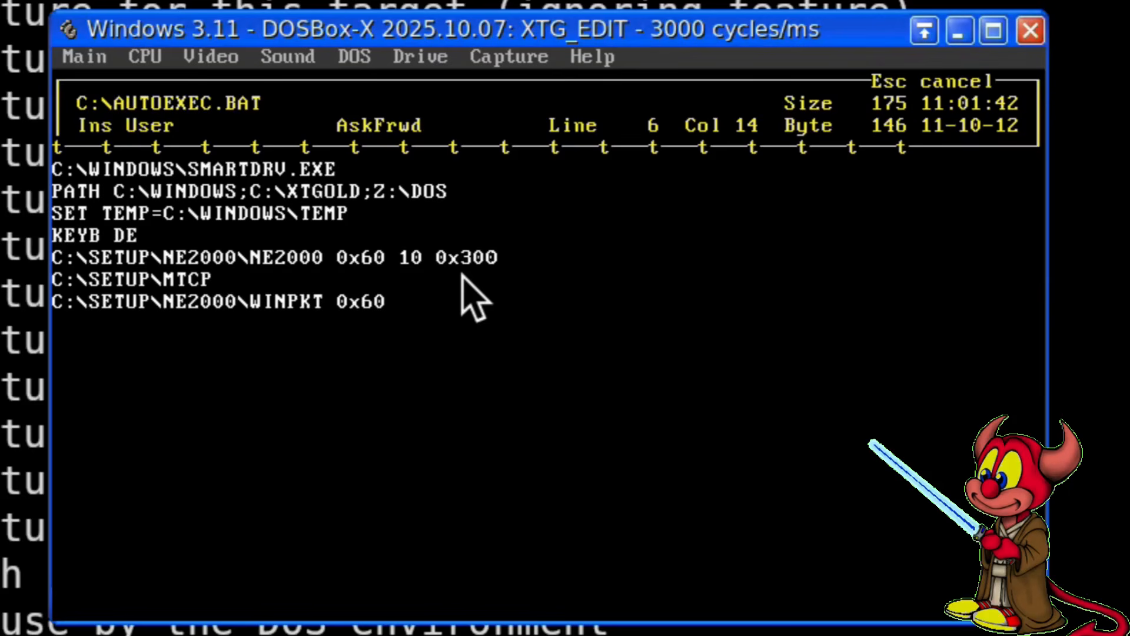
type("\\DHCP")
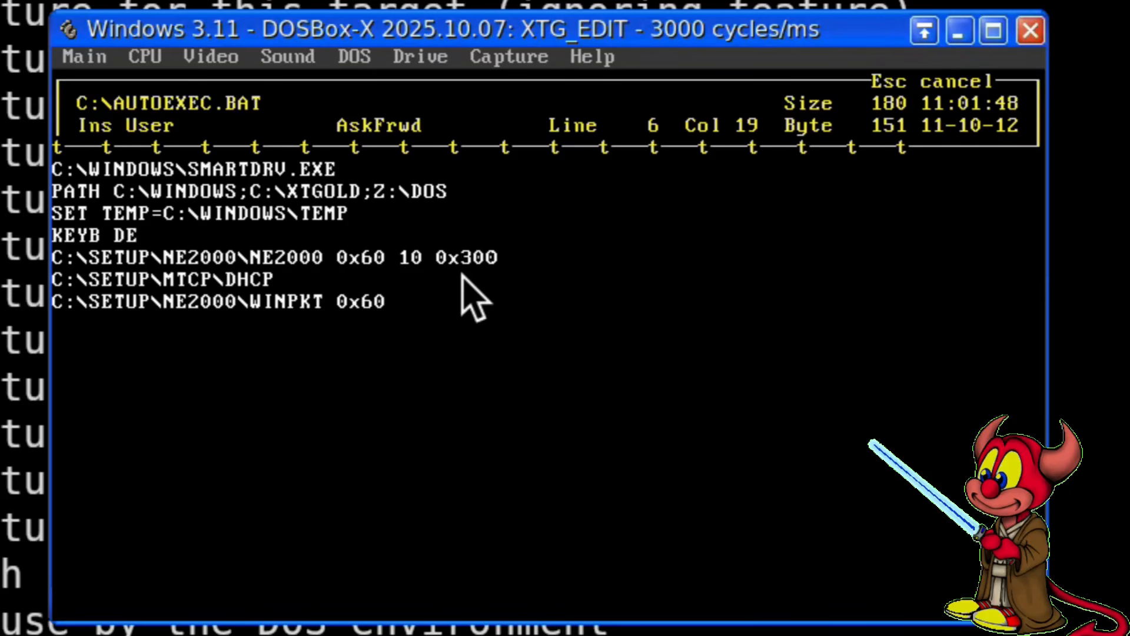
Insert the line SET MTCPCFG=C:\SETUP\MTCP.CFG above KEYB DE, then save AUTOEXEC.BAT and quit the editor.
key("Up")
key("Up")
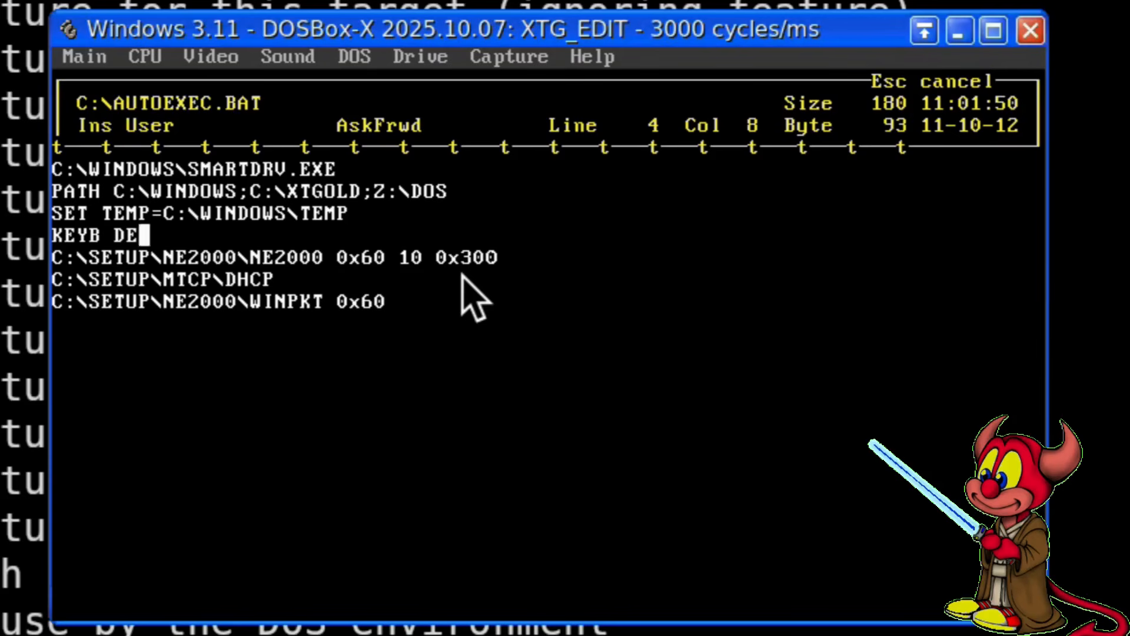
key("Left")
key("Left")
key("Left")
key("Left")
key("Left")
key("Left")
key("Left")
key("Return")
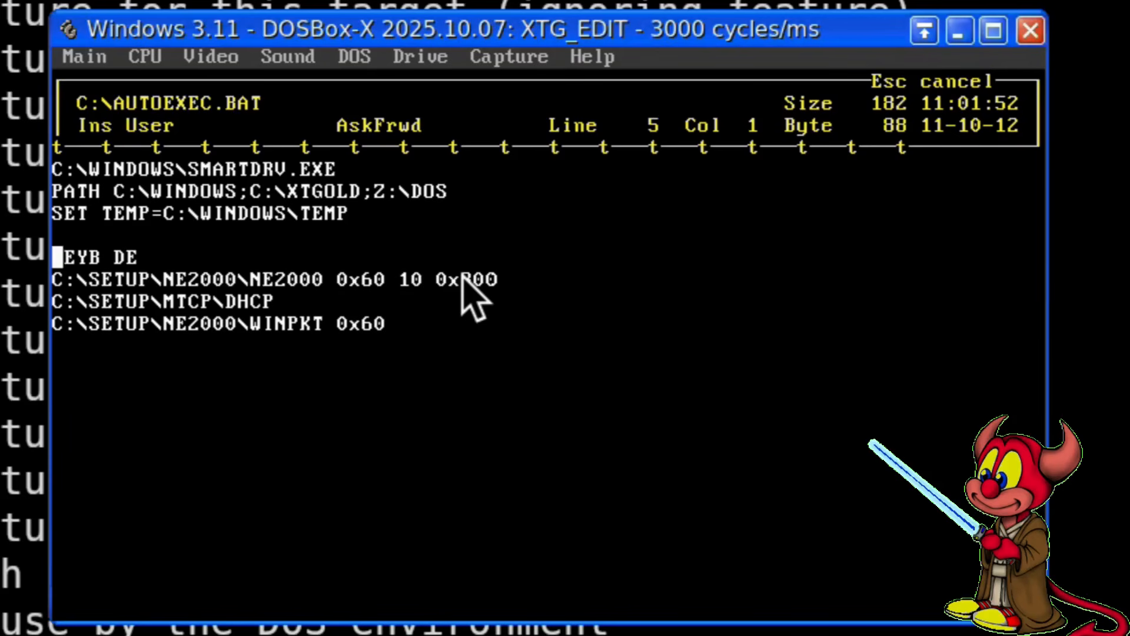
key("Up")
type("SE")
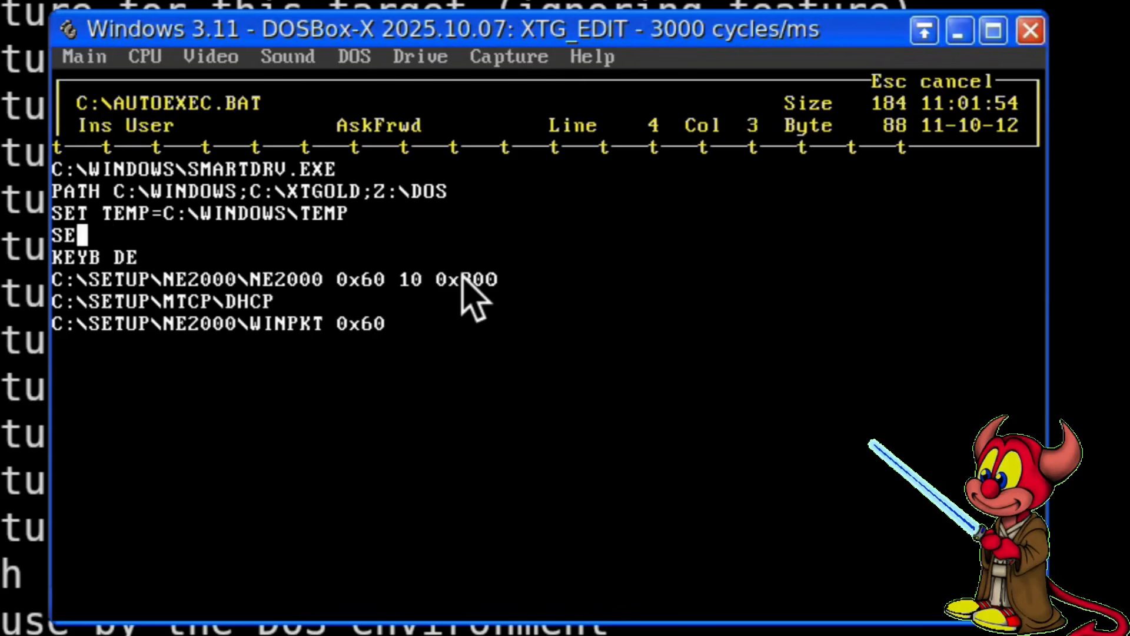
type("T MTCPCFG=")
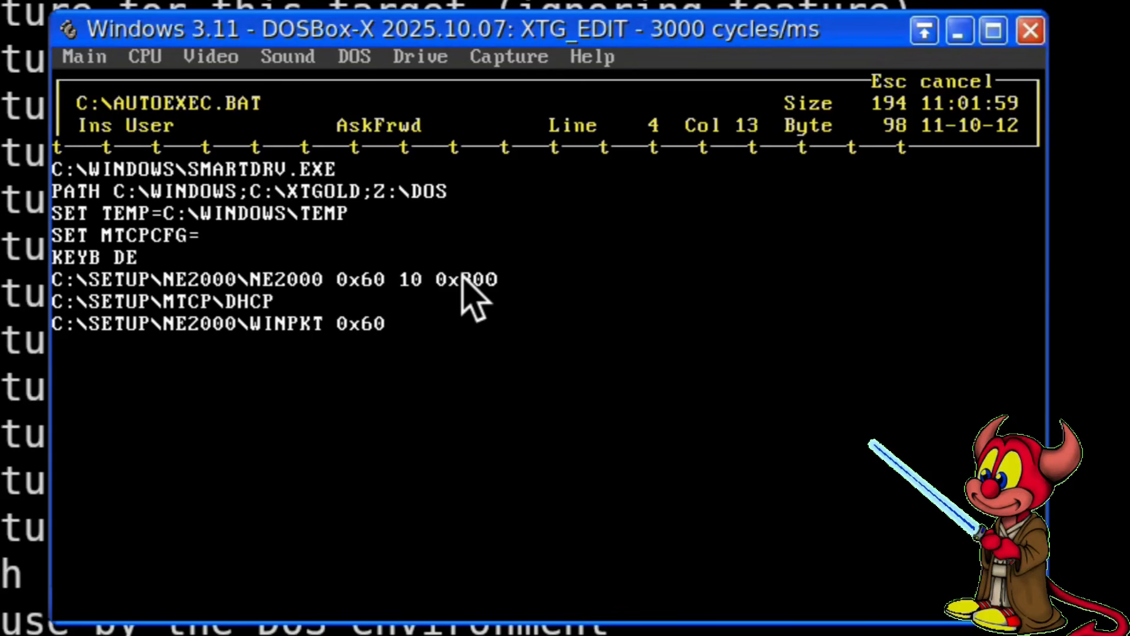
type("C:")
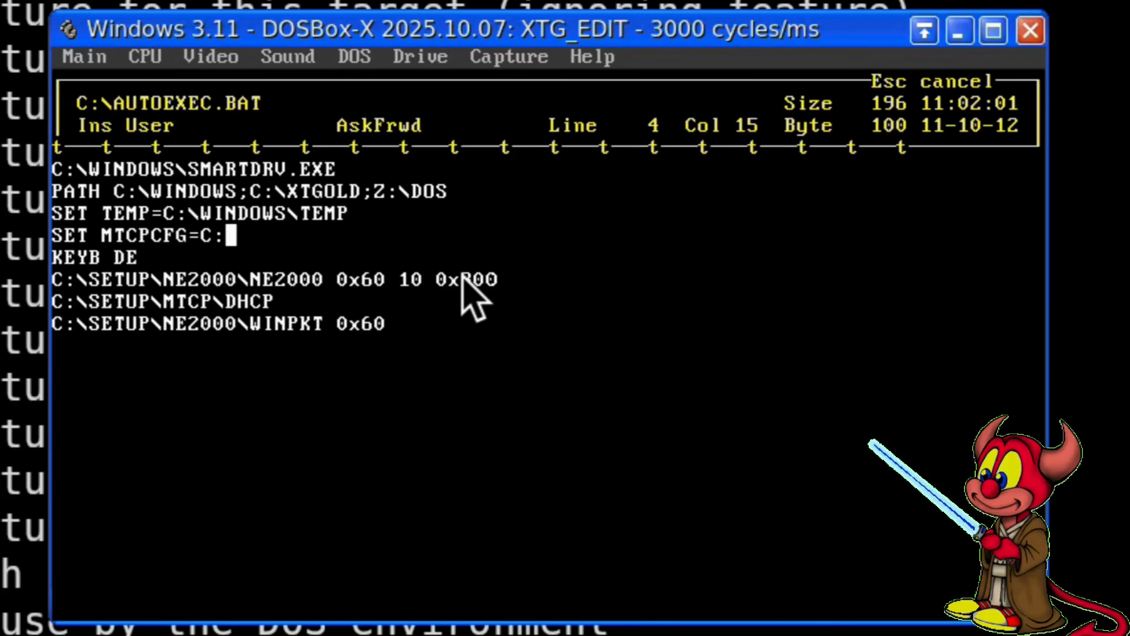
type("\\SE")
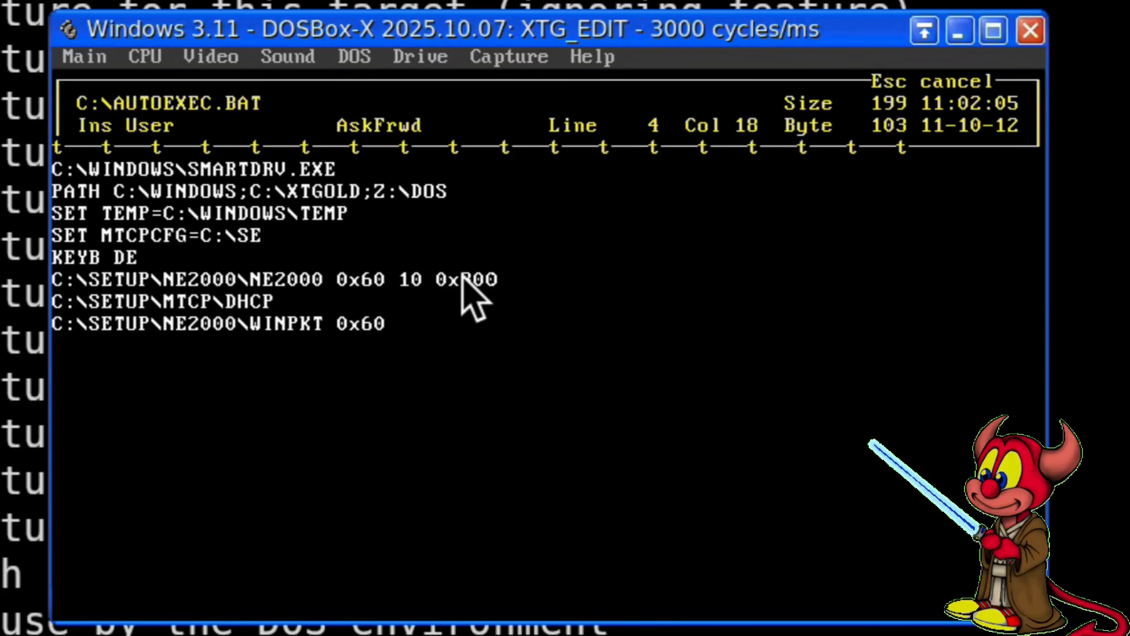
type("TUP\\TCP")
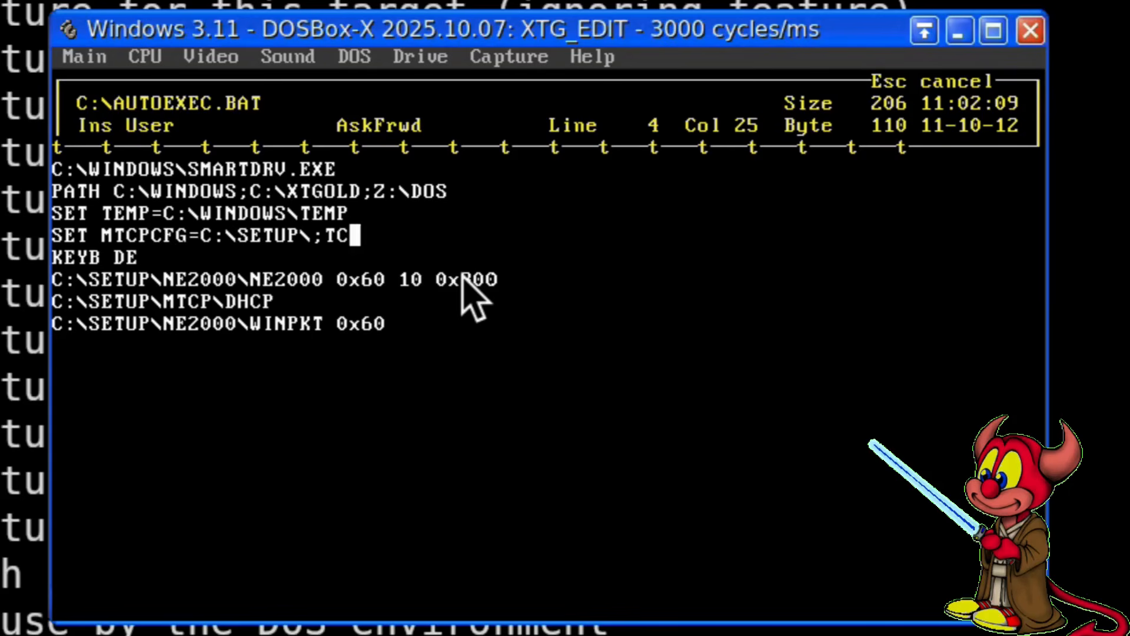
key("BackSpace")
key("BackSpace")
key("BackSpace")
type("MTCP.CFG")
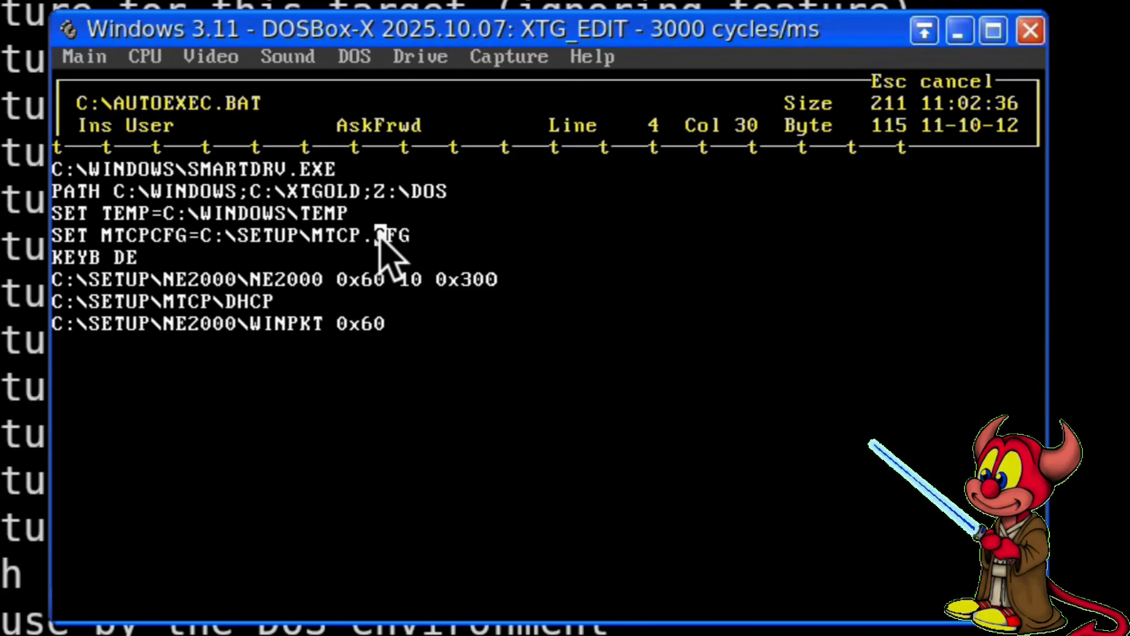
key("Escape")
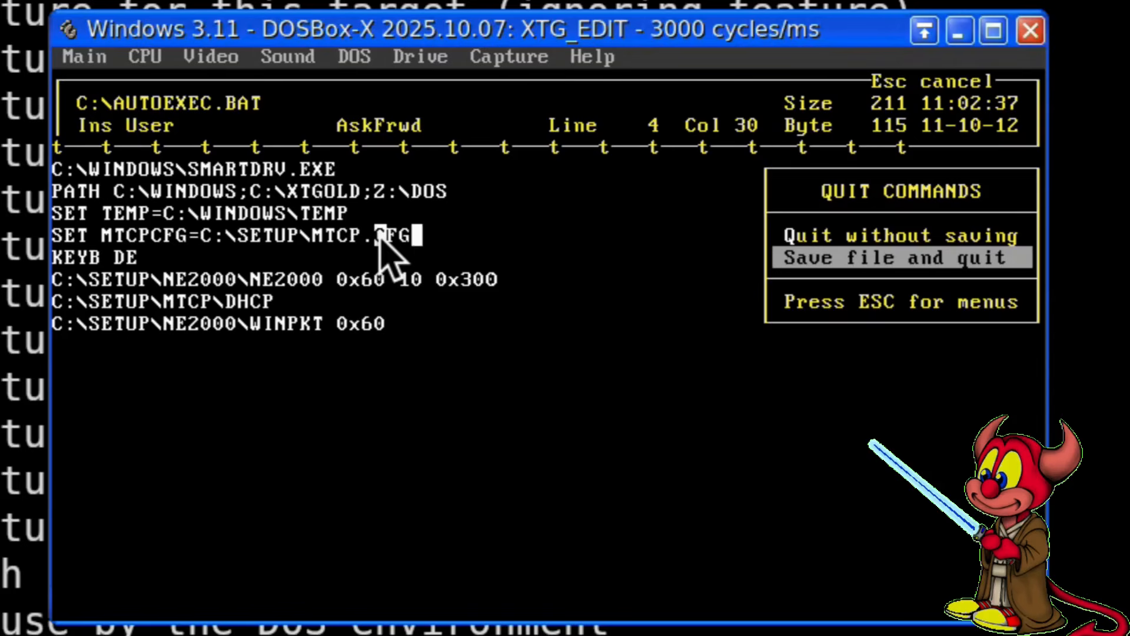
key("Return")
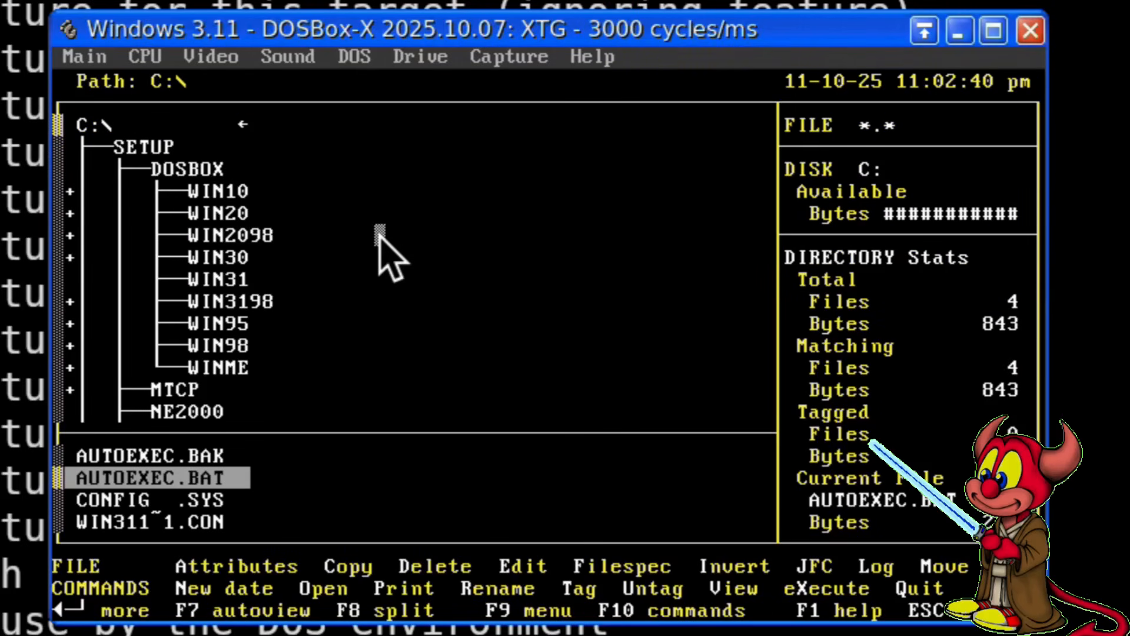
Go to the C:\SETUP\MTCP\SAMPLES directory and enter its file list.
key("Return")
key("Return")
key("Down")
key("Down")
key("Down")
key("Down")
key("Down")
key("Down")
key("Down")
key("Down")
key("Down")
key("Down")
key("Down")
key("Down")
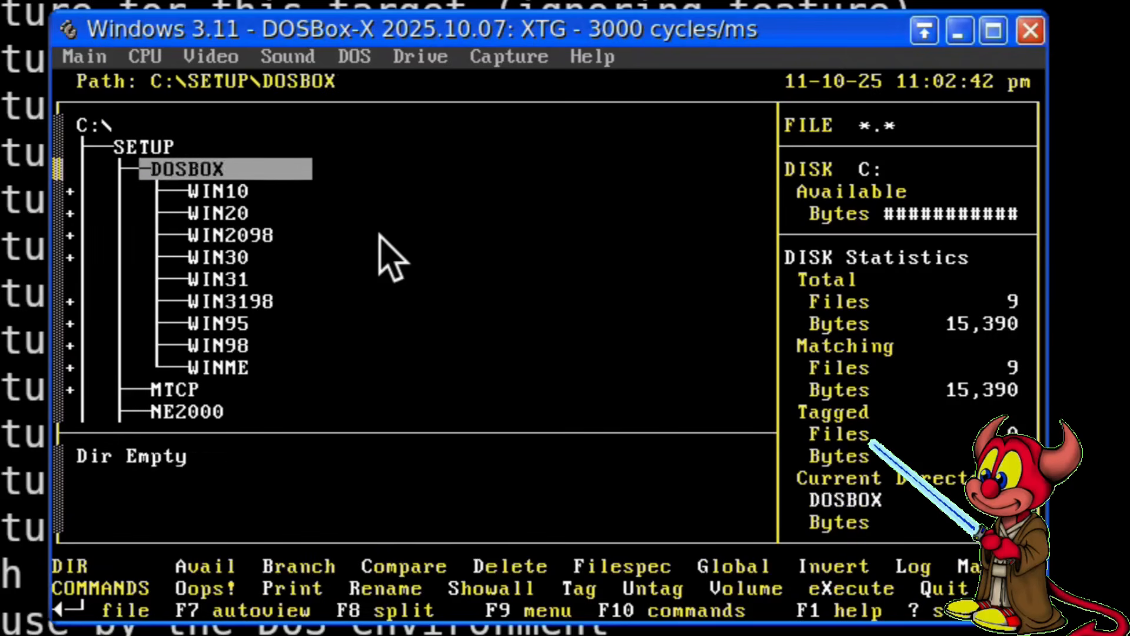
key("Down")
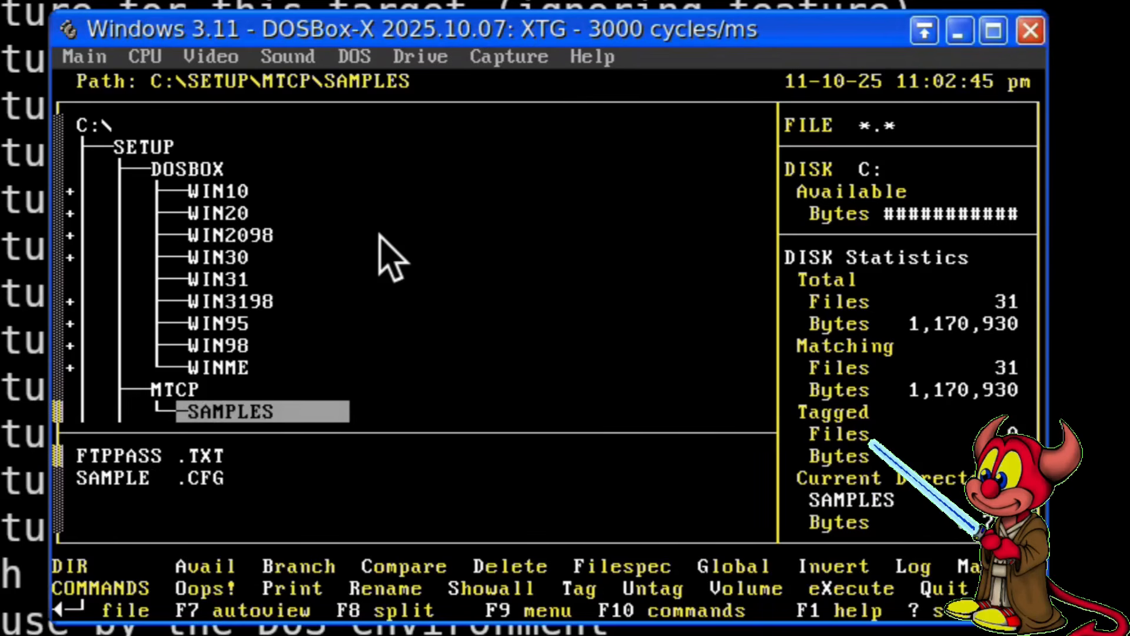
key("Down")
key("Up")
key("Return")
Copy SAMPLE.CFG as MTCP.CFG to the C:\SETUP directory.
key("Down")
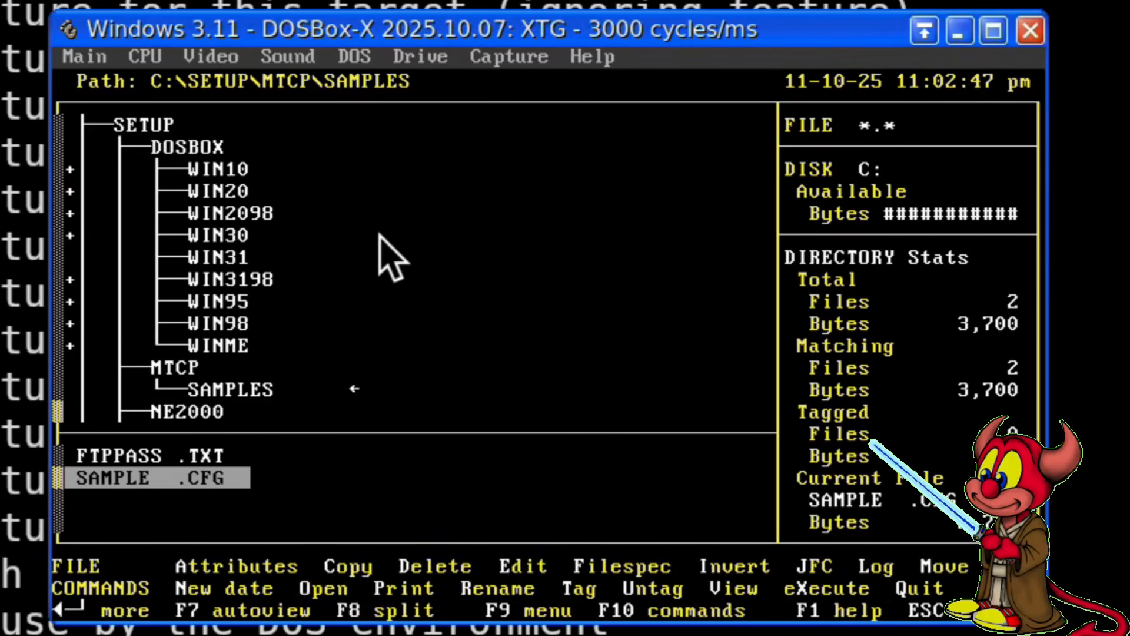
key("c")
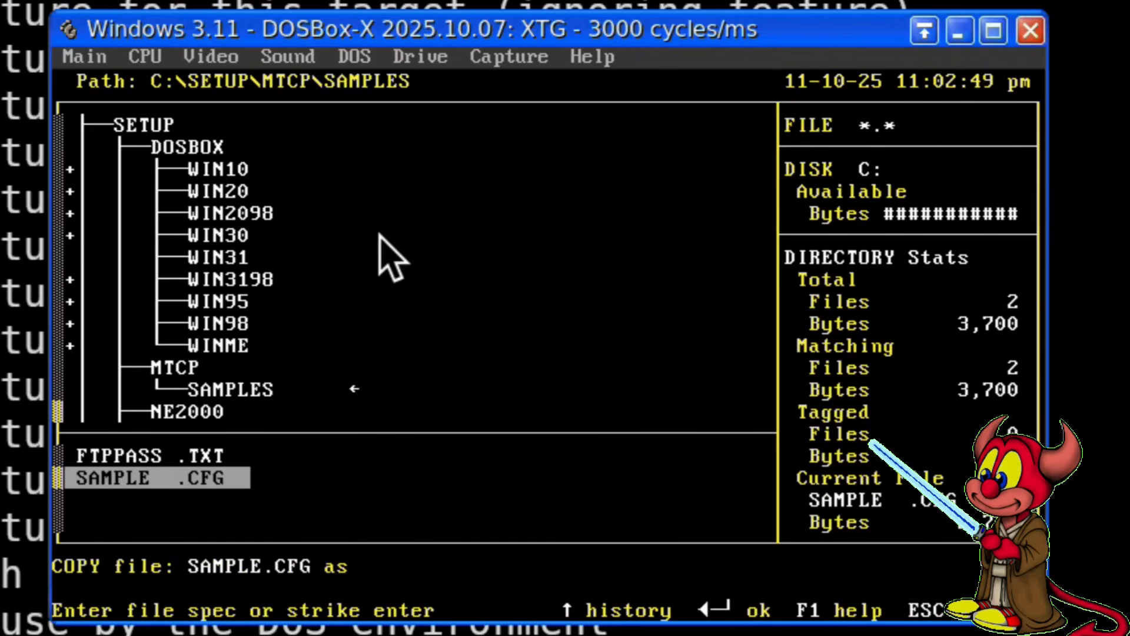
type("MTCP.")
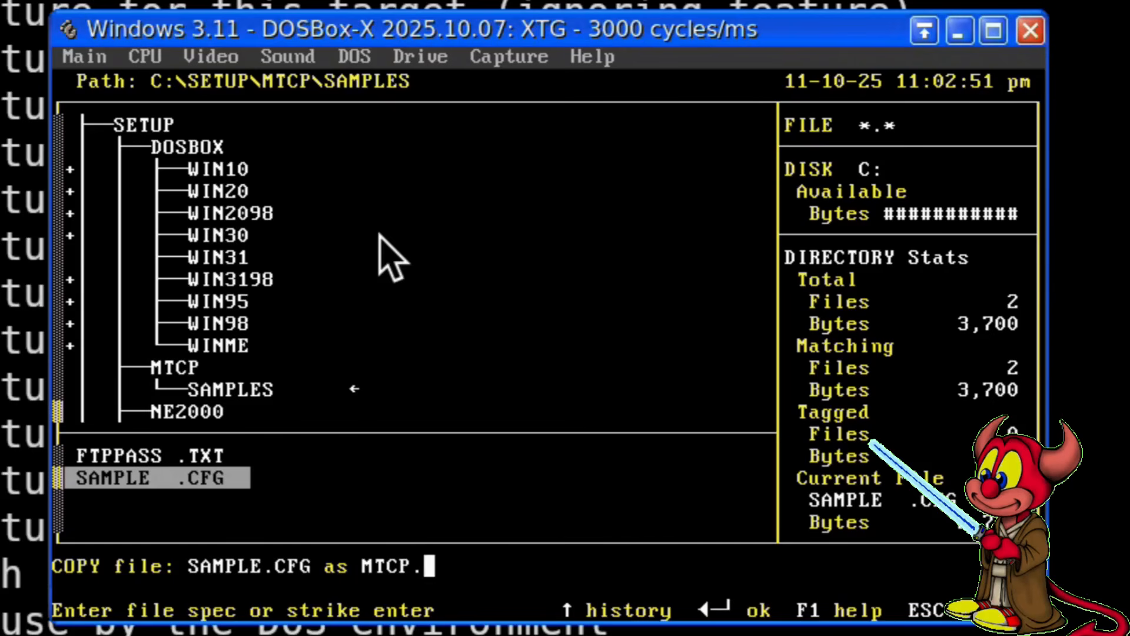
type("CFG")
key("Return")
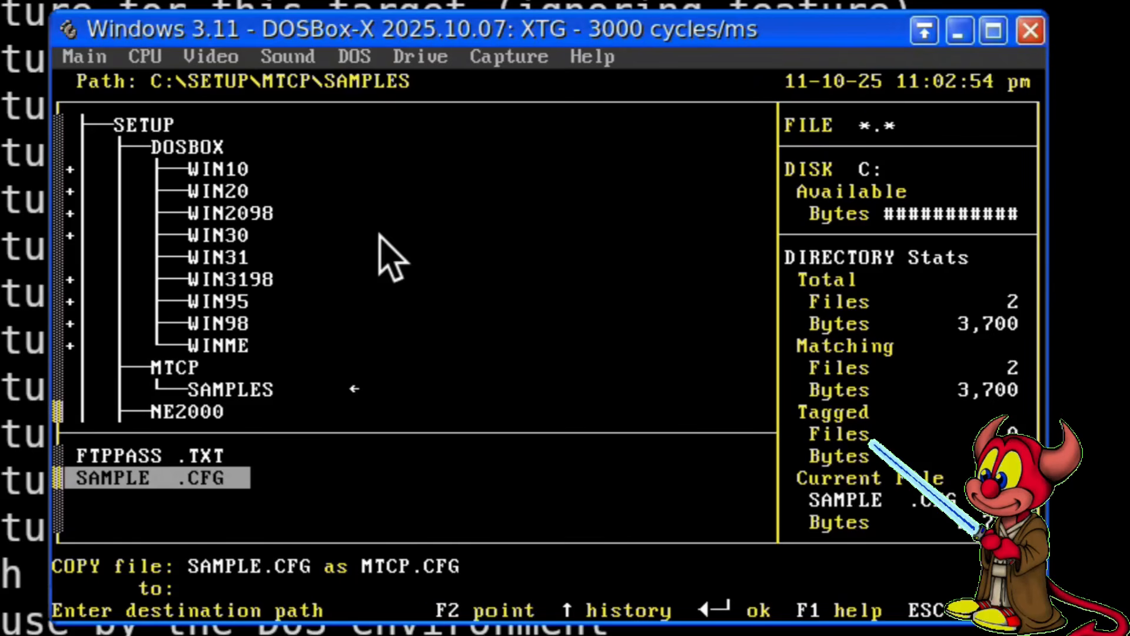
key("F2")
key("Up")
key("Up")
key("Up")
key("Up")
key("Up")
key("Up")
key("Up")
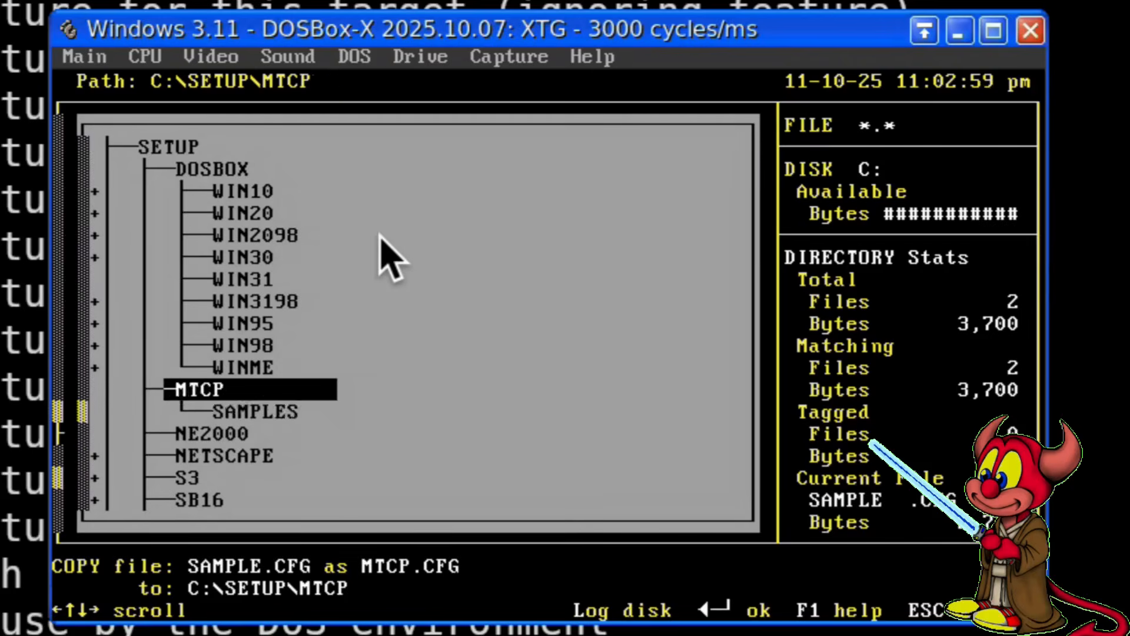
key("Up")
key("Up")
key("Up")
key("Up")
key("Up")
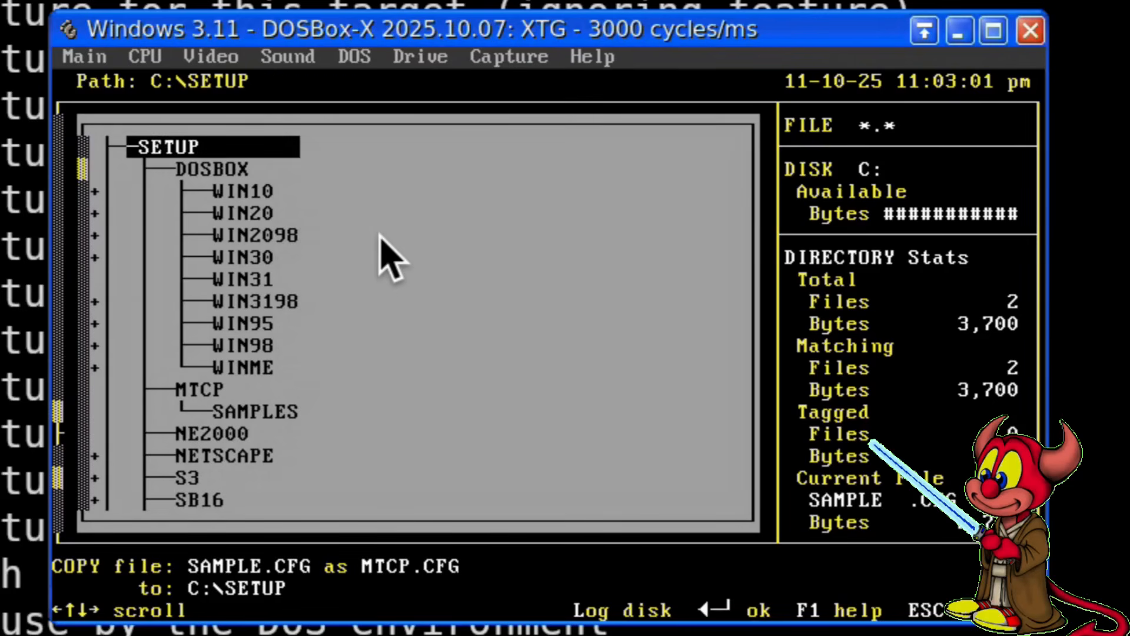
key("Return")
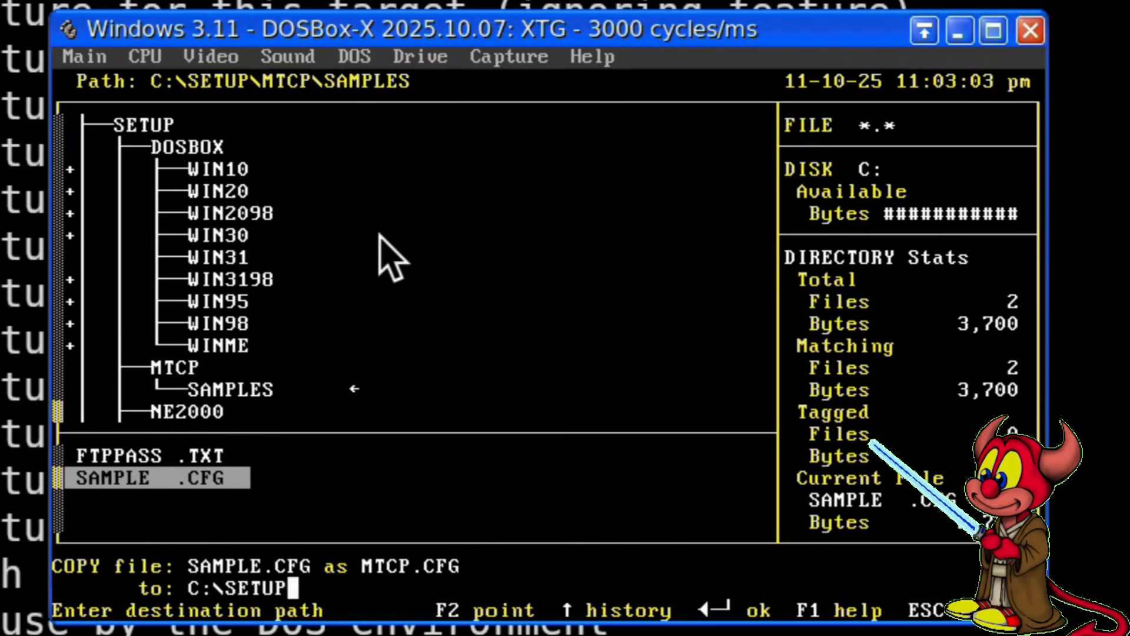
key("Return")
key("Return")
key("Return")
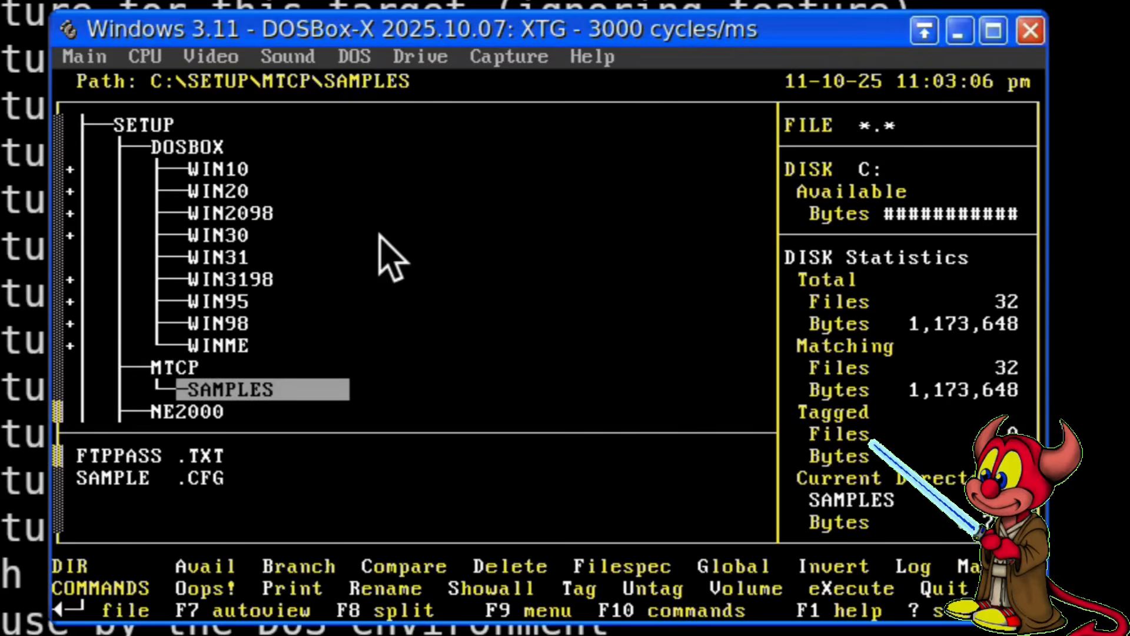
View the contents of MTCP.CFG in the C:\SETUP directory, then return to the file list.
key("Up")
key("Up")
key("Up")
key("Up")
key("Up")
key("Up")
key("Up")
key("Up")
key("Up")
key("Up")
key("Up")
key("Up")
key("Return")
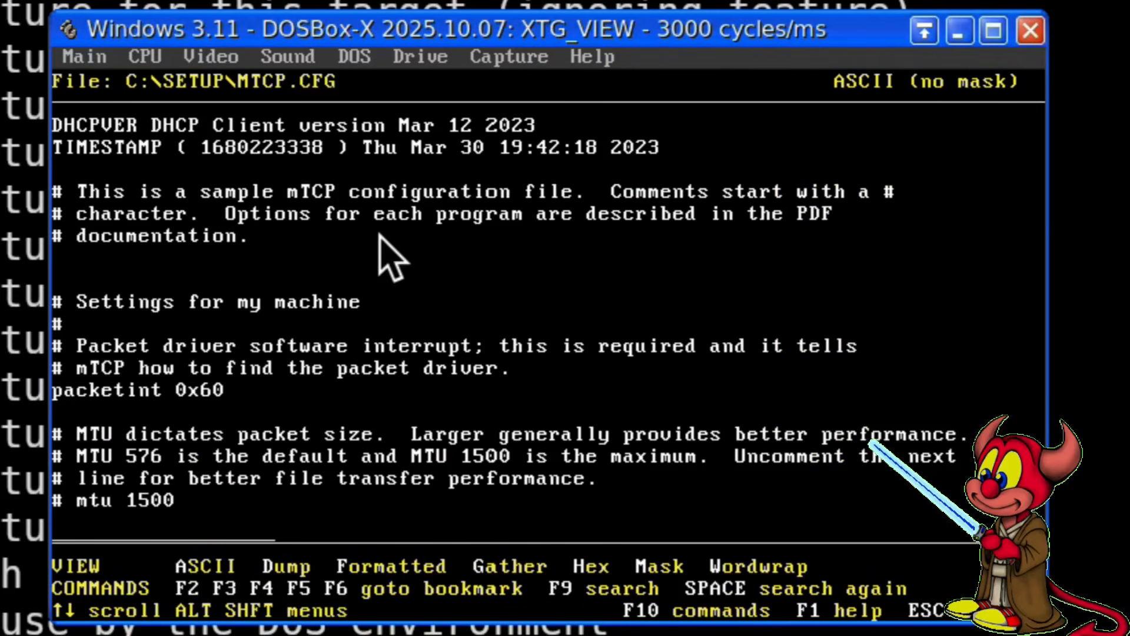
key("Escape")
key("Return")
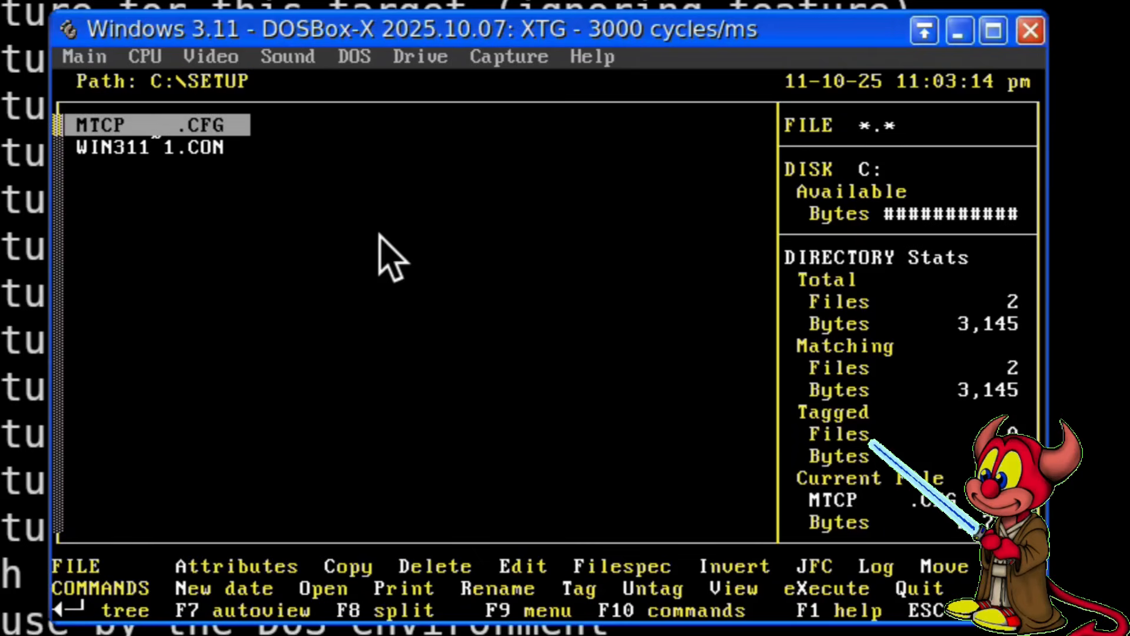
View AUTOEXEC.BAT in the root of drive C, then return to the directory tree.
key("Escape")
key("Up")
key("Return")
key("Down")
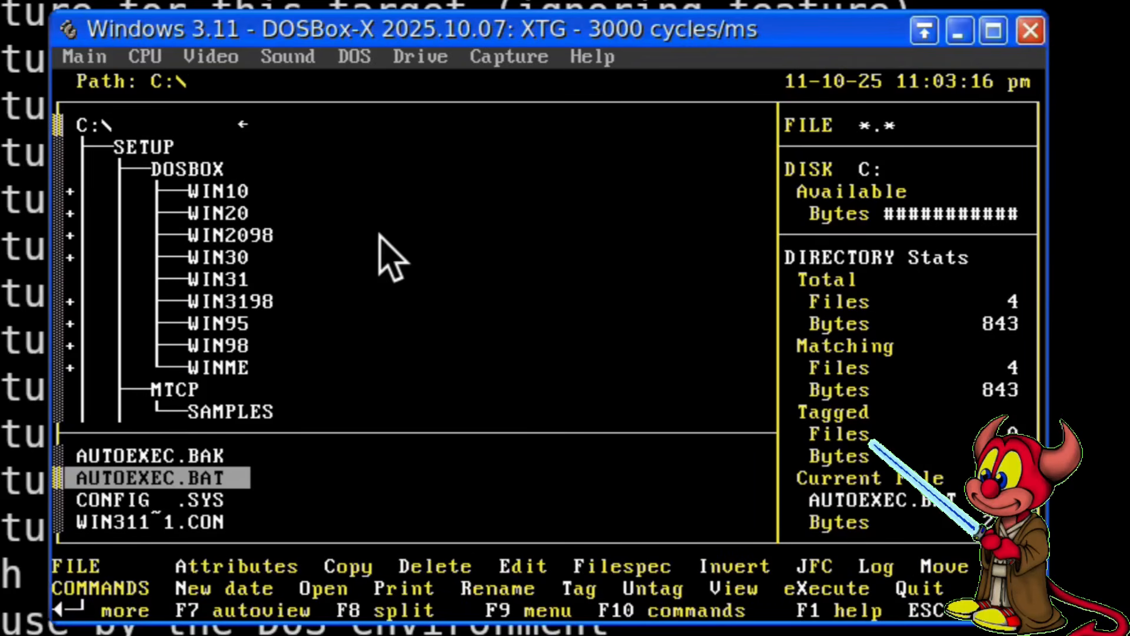
key("v")
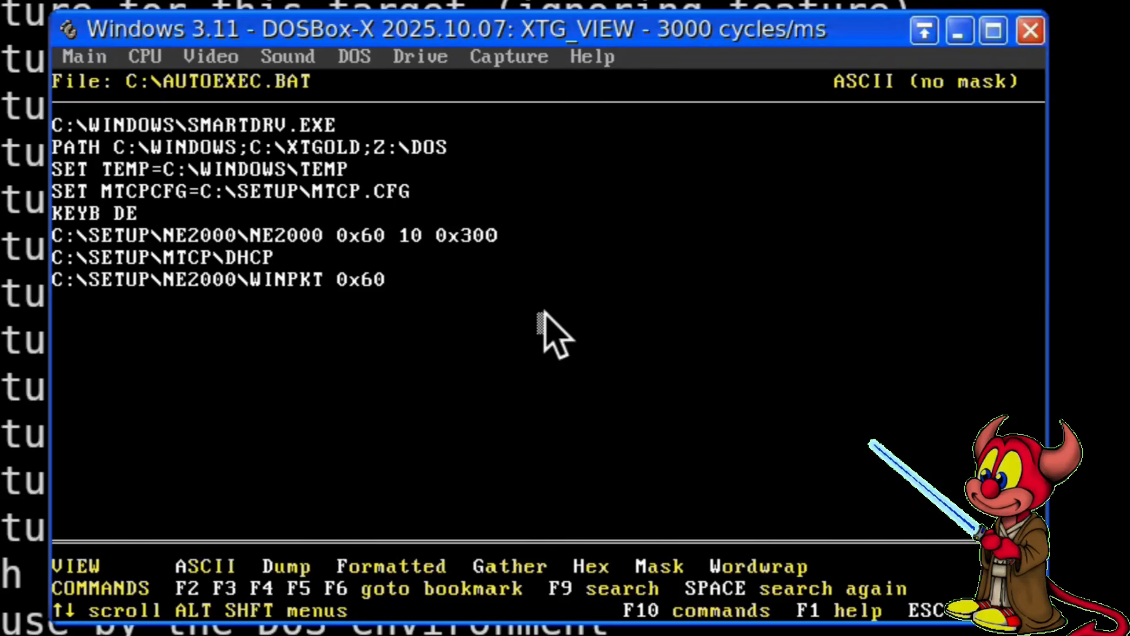
key("Escape")
key("Escape")
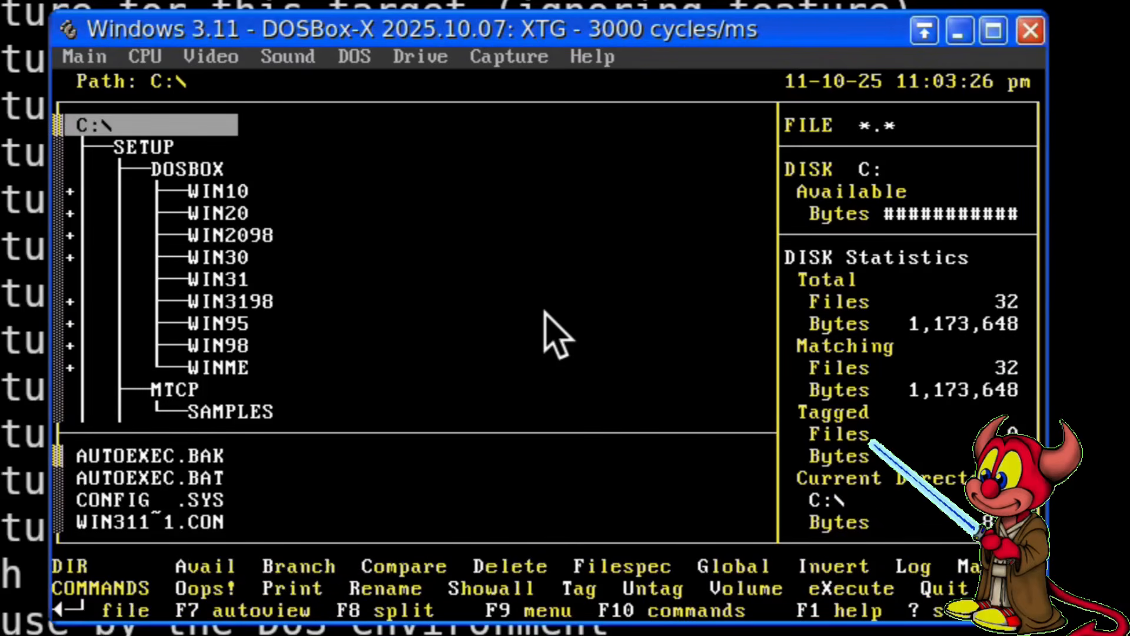
Quit XTreeGold and exit the DOS session to close DOSBox-X.
type("qyexit")
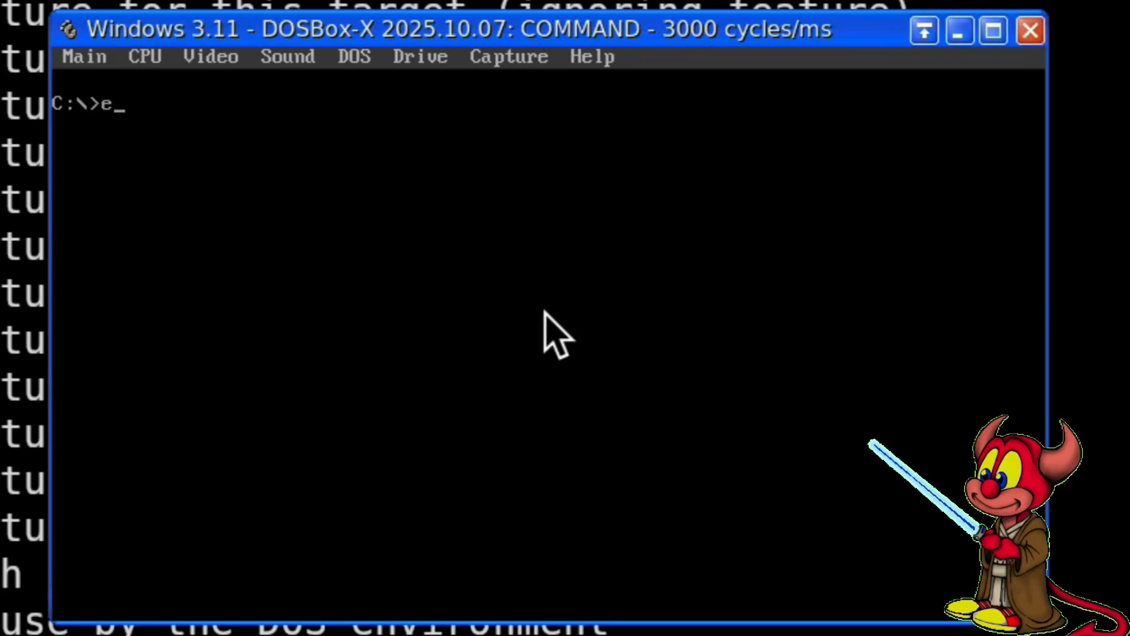
key("Return")
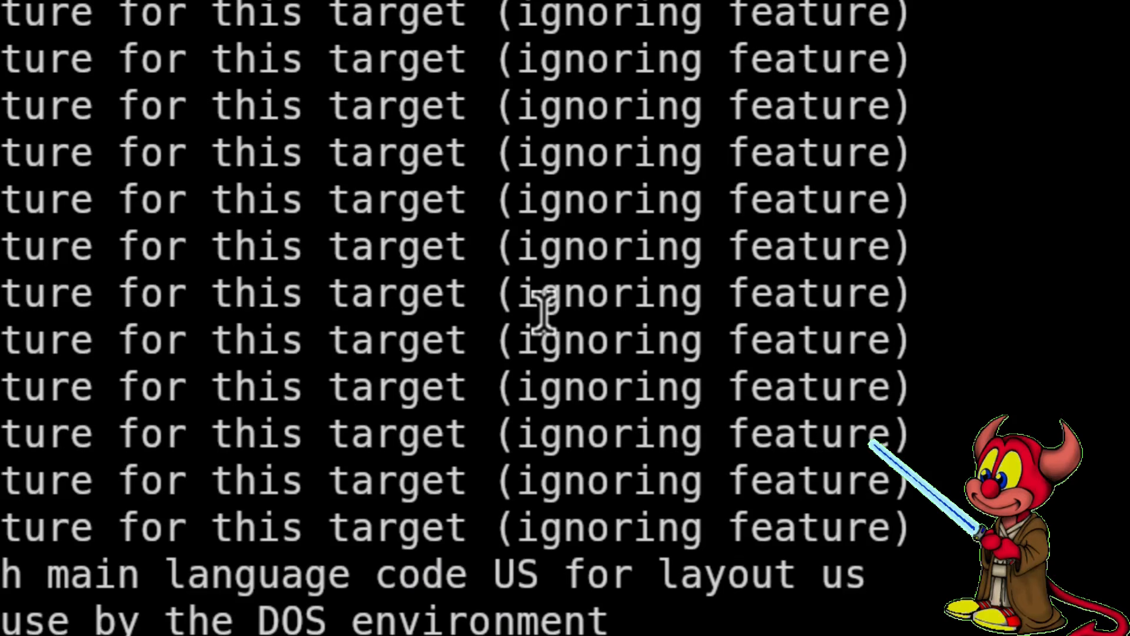
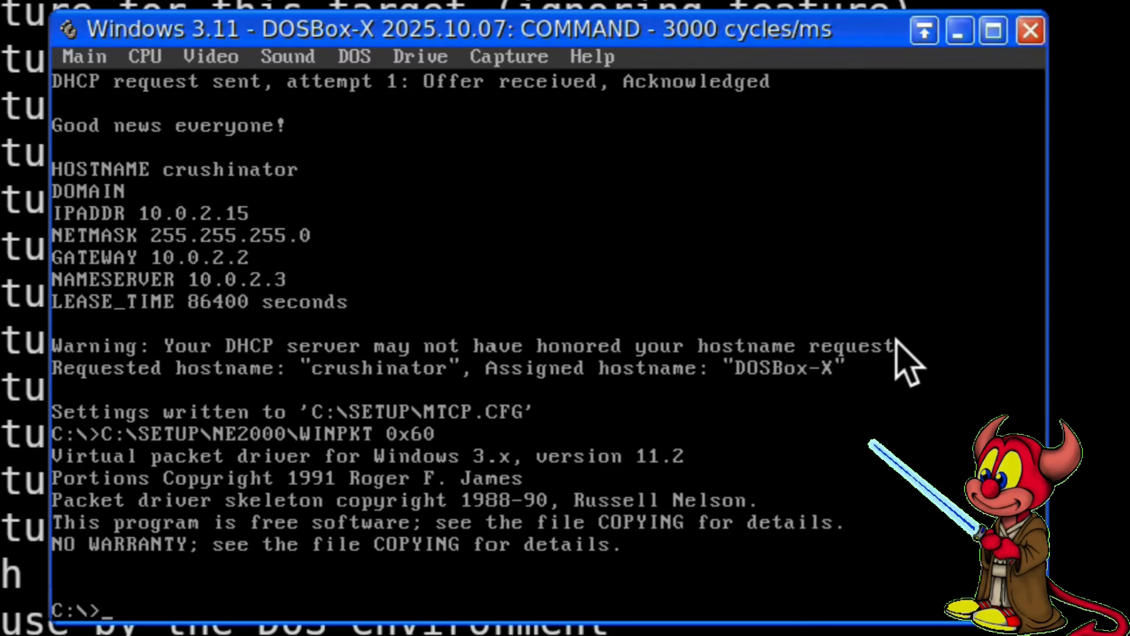
Start Windows from the DOS prompt and open the C:\SETUP\WINSOCK folder in File Manager.
type("win")
key("Return")
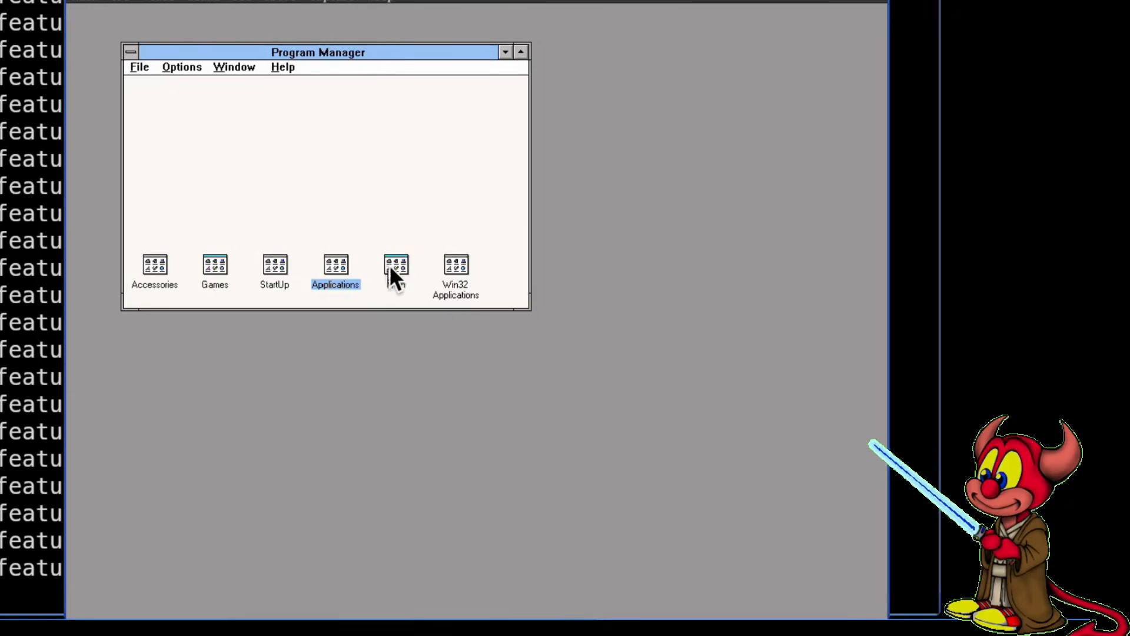
double_click(394, 262)
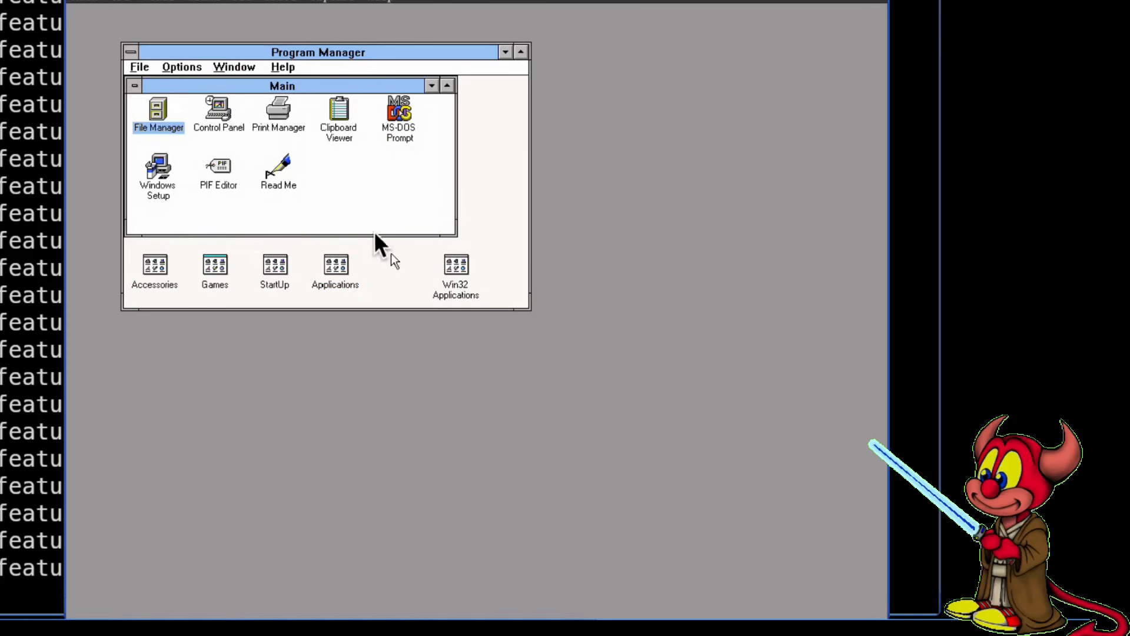
double_click(159, 108)
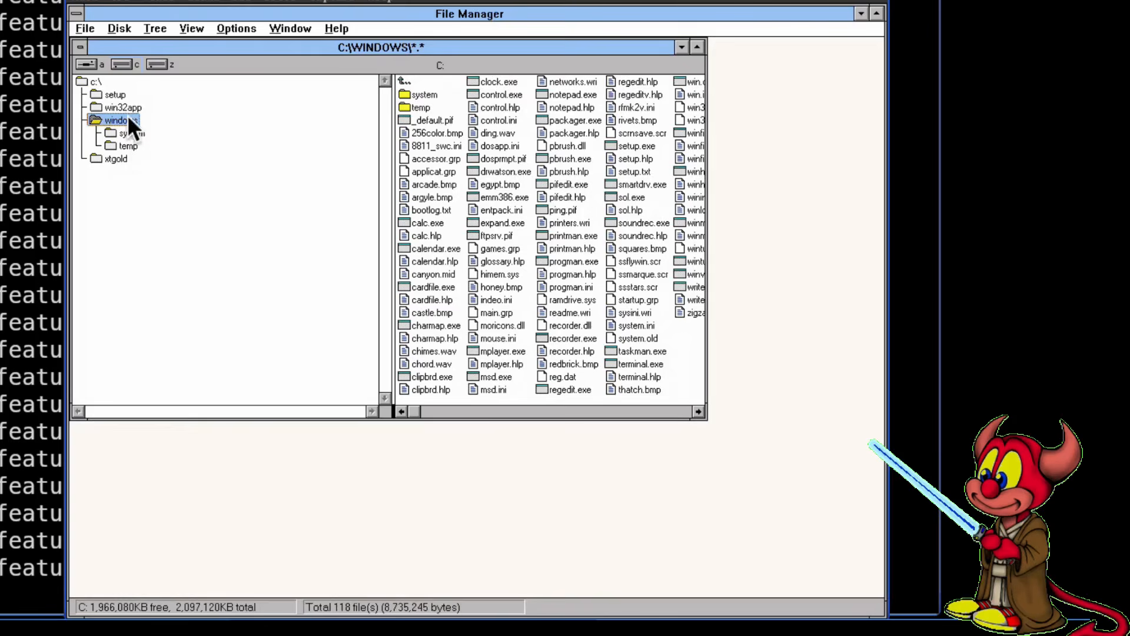
double_click(121, 94)
left_click(136, 208)
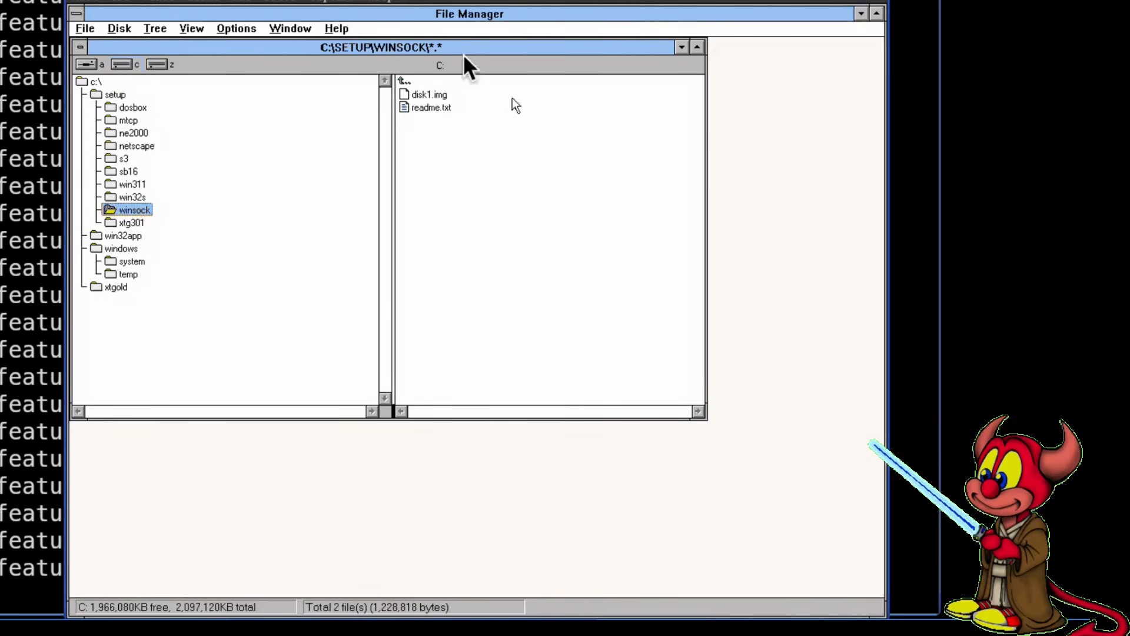
Mount the image disk1.img from the setup/winsock folder as drive A.
left_click(276, 3)
mouse_move(268, 9)
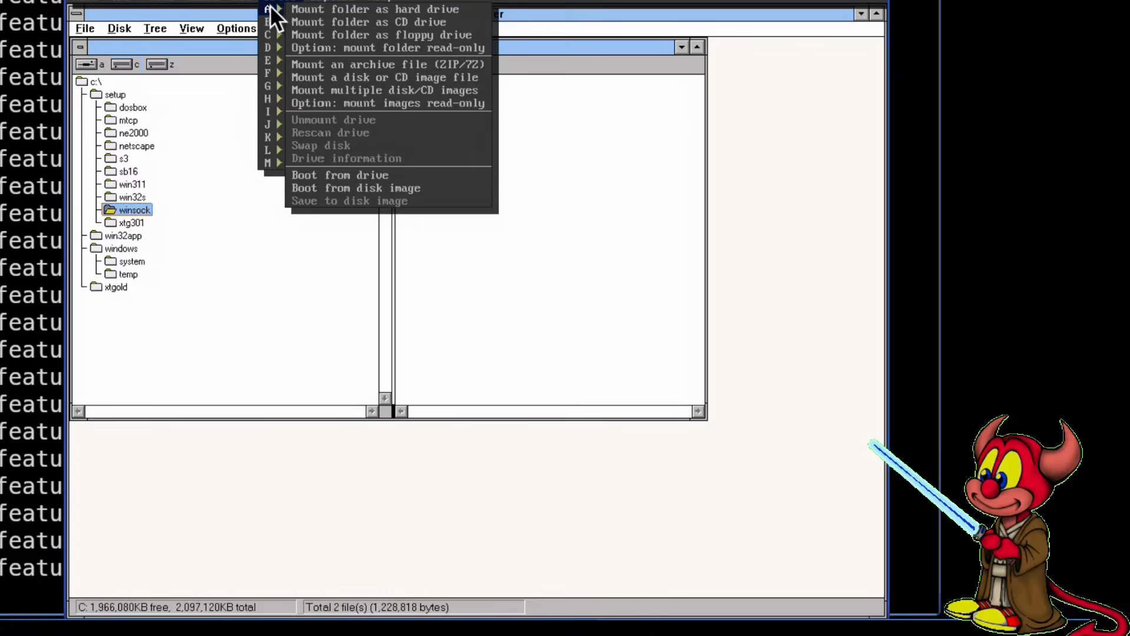
left_click(352, 79)
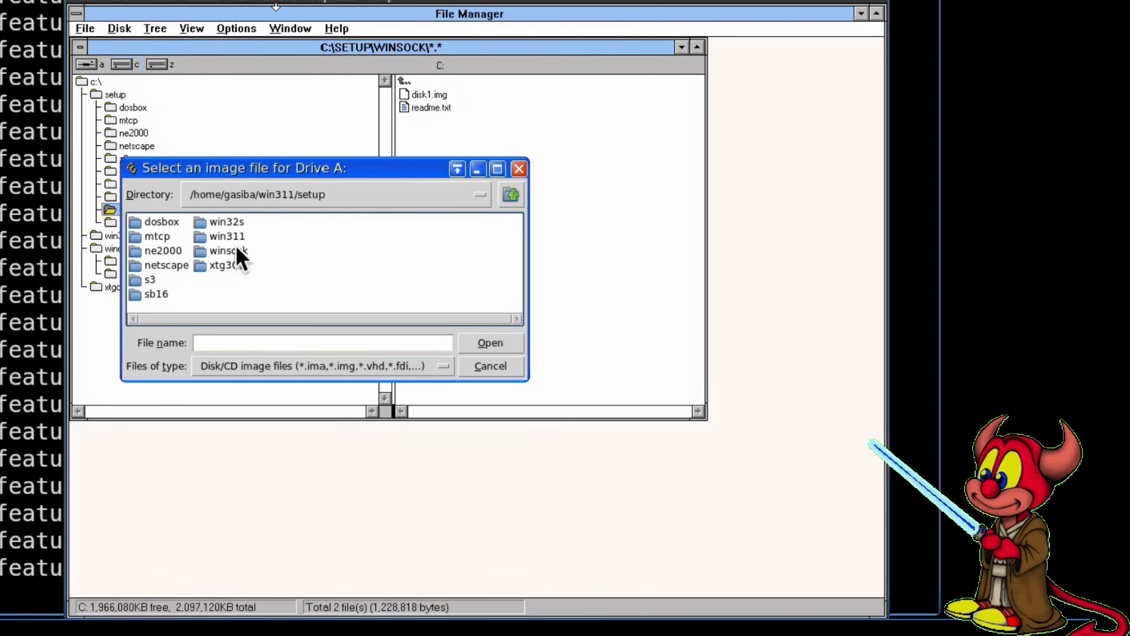
double_click(232, 233)
left_click(511, 195)
double_click(235, 250)
left_click(160, 225)
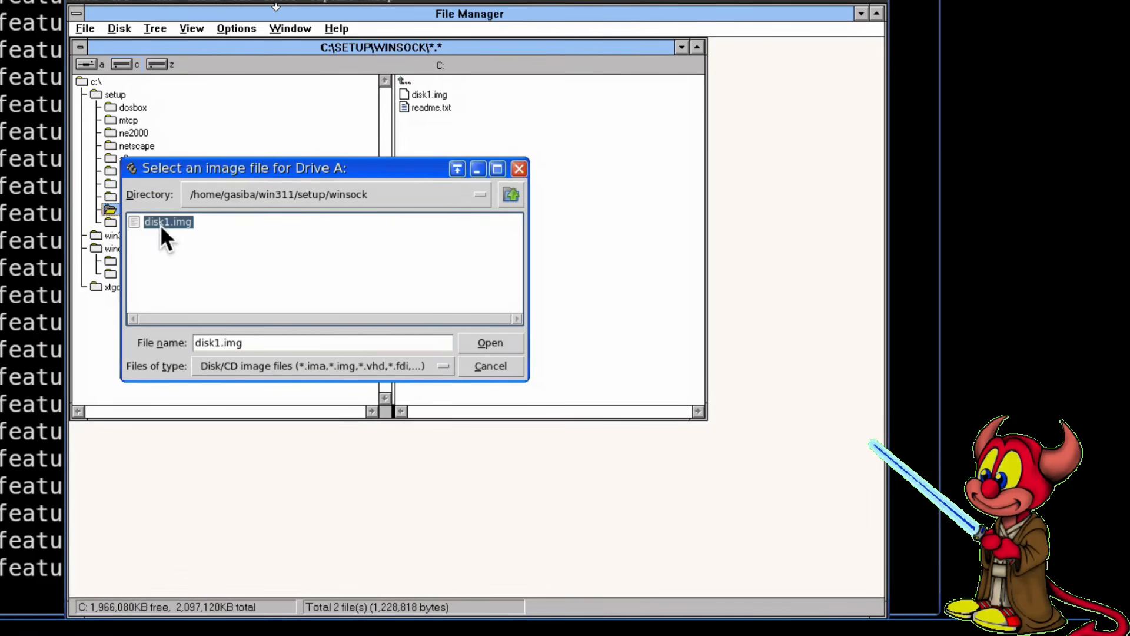
left_click(488, 341)
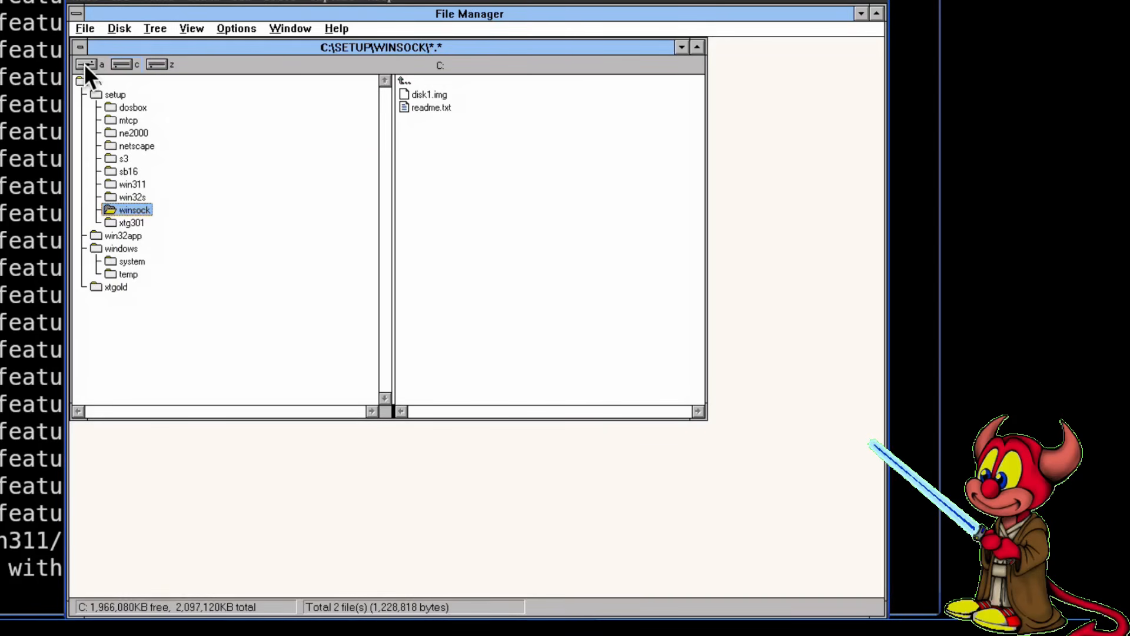
Run install.exe from drive A and install Trumpet Winsock 3.0 into C:\trumpet.
left_click(85, 64)
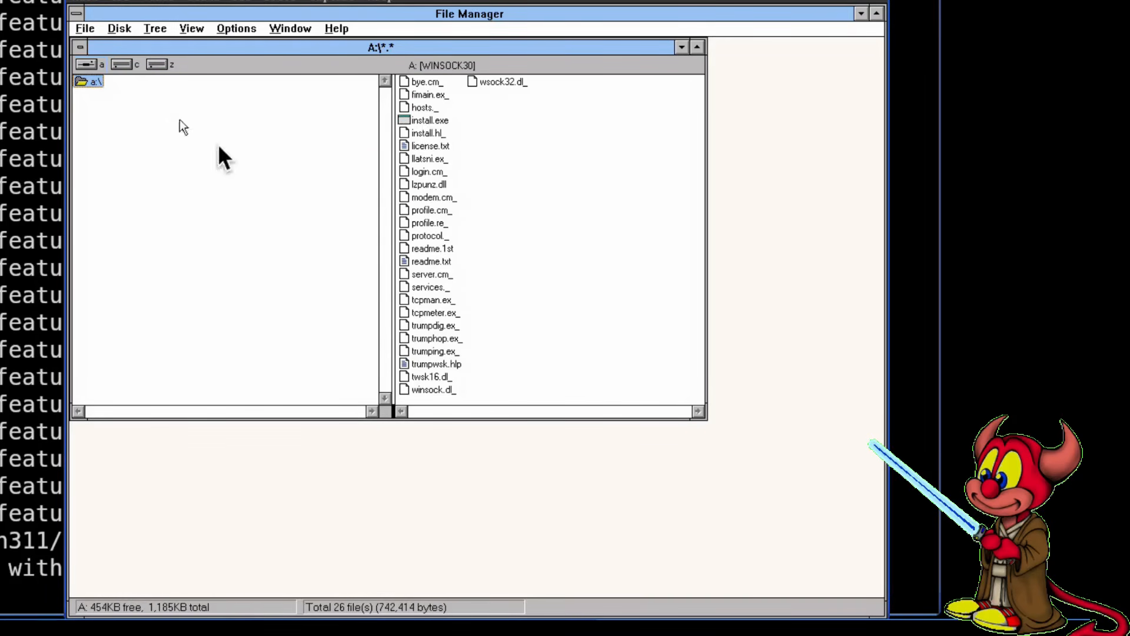
double_click(424, 122)
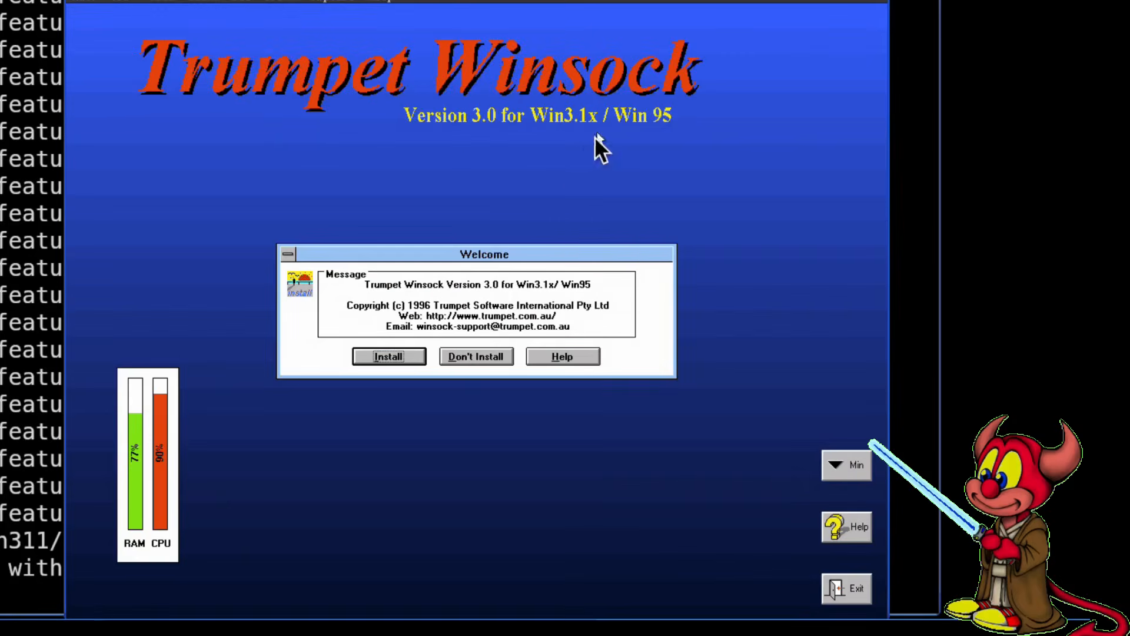
left_click(389, 359)
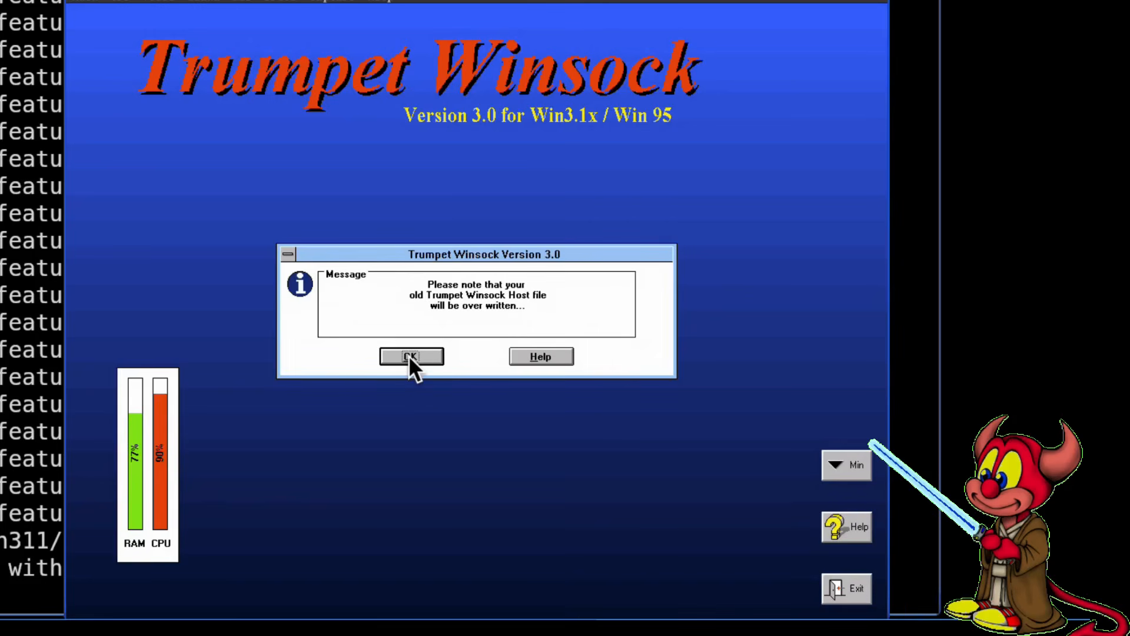
left_click(410, 357)
left_click(366, 356)
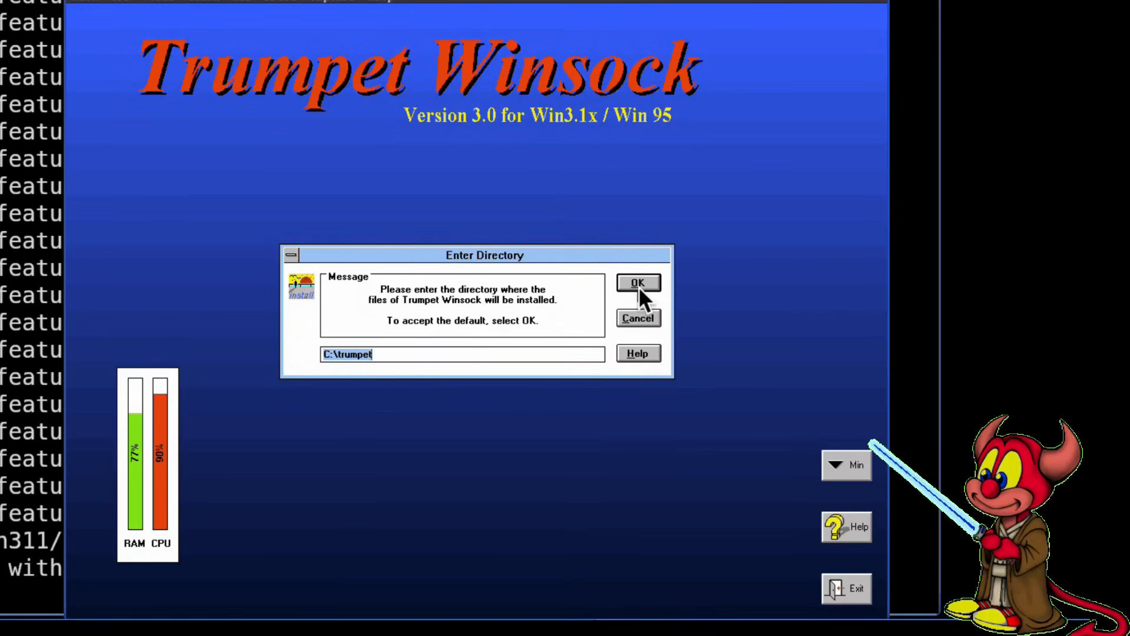
left_click(638, 286)
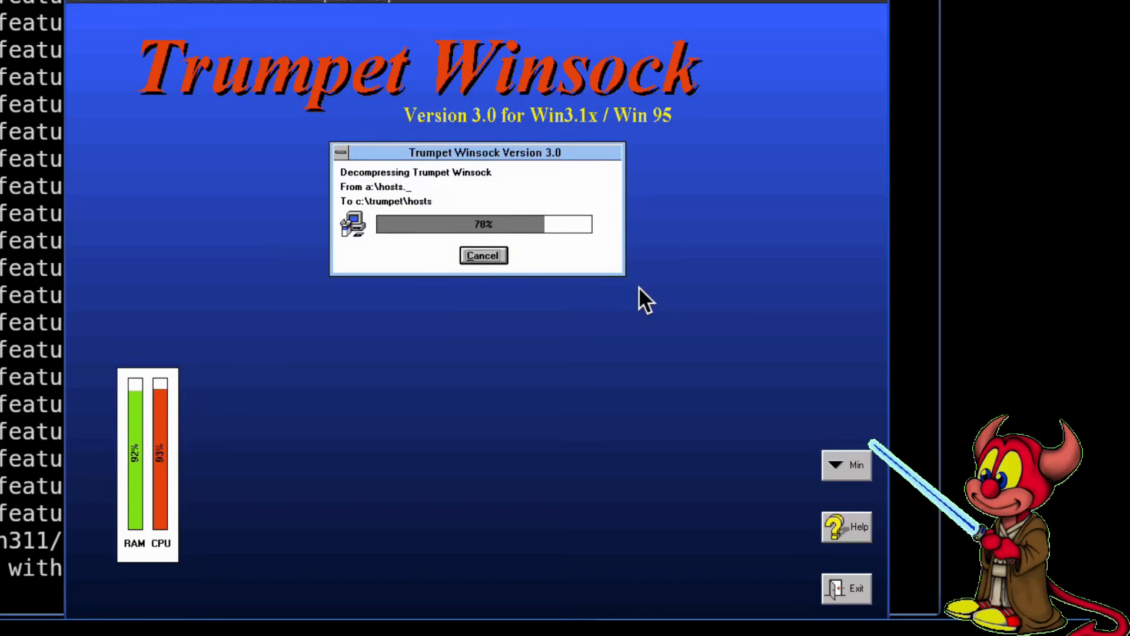
Save the proposed DOS system file modifications with backup c:\autox000.000 and accept the Trumpet Winsock licence terms.
left_click(401, 353)
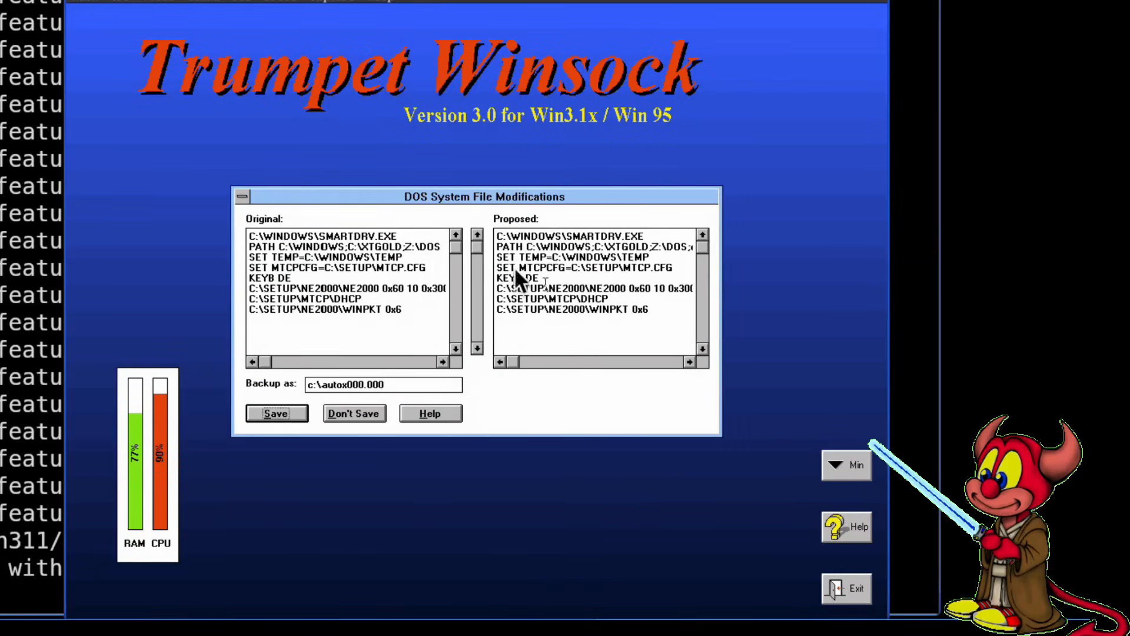
left_click(278, 414)
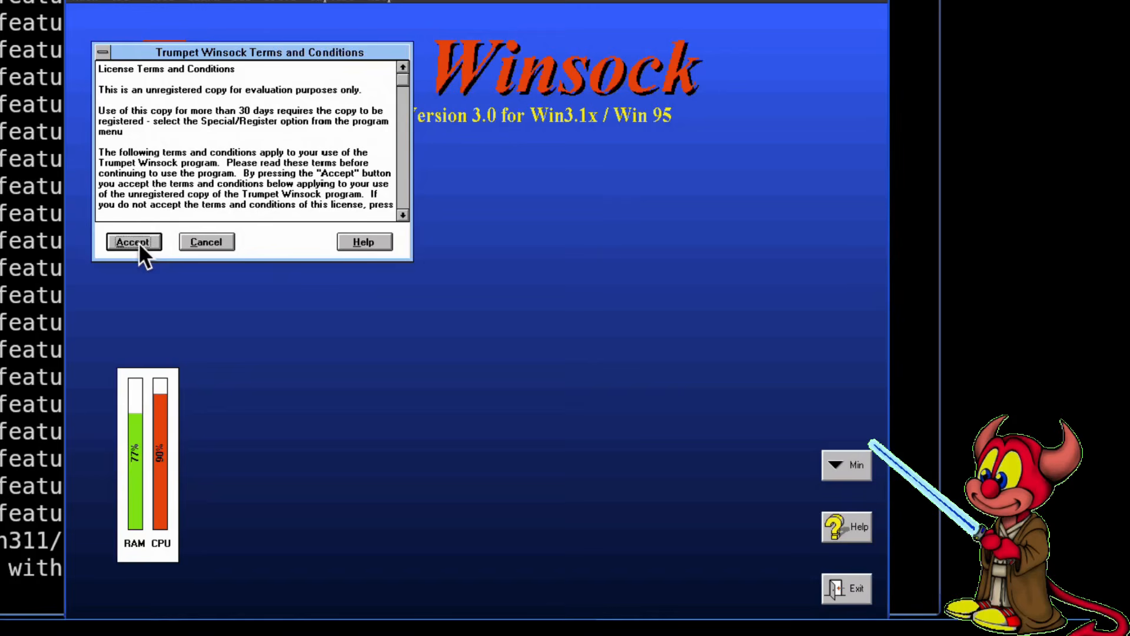
left_click(128, 242)
Set the IP address to 10.0.2.15 and the DNS server to 10.0.2.2 in the Trumpet Winsock setup.
type("10")
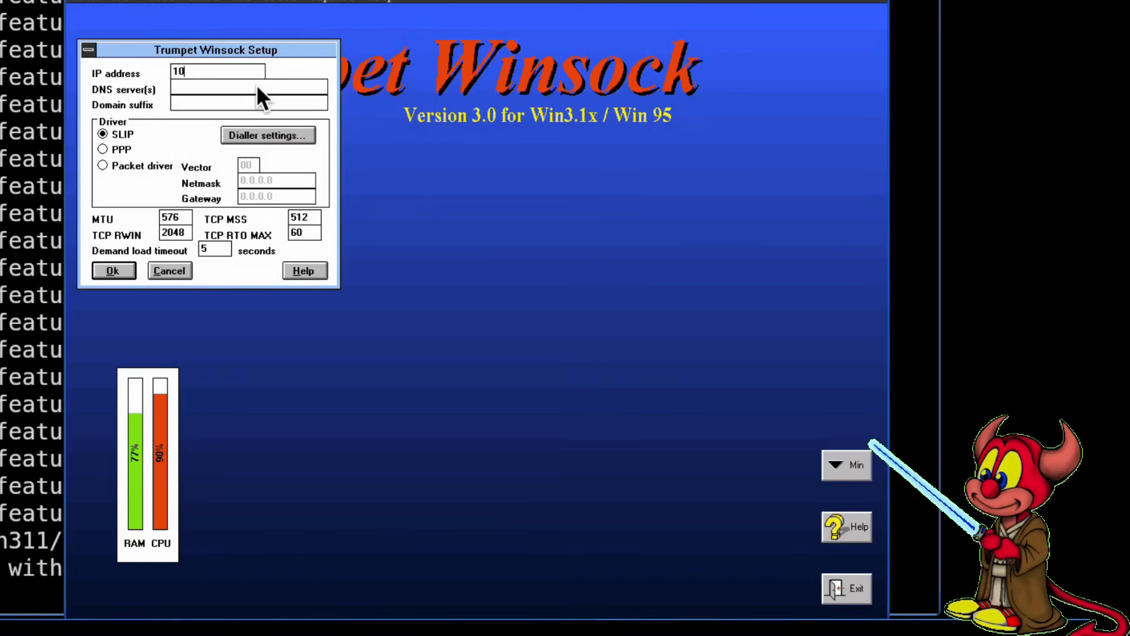
type(".0")
type("10.0.2.")
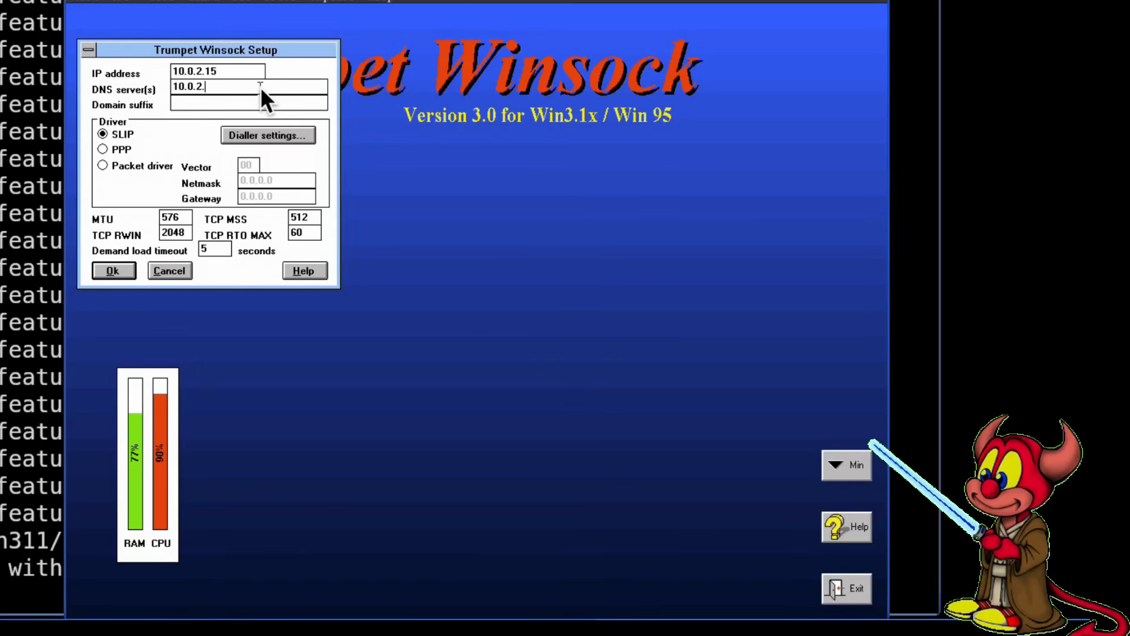
type("2")
Choose the packet driver in the Trumpet Winsock setup, with vector 60 and netmask 255.255.255.0.
left_click(104, 165)
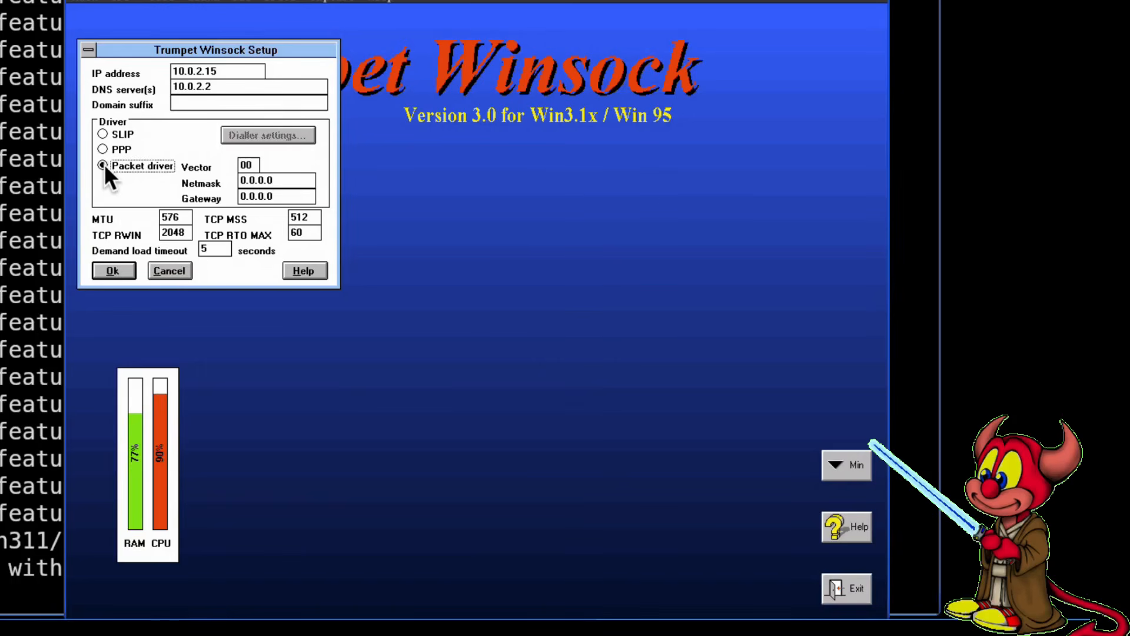
double_click(253, 163)
double_click(292, 181)
type("255")
key("BackSpace")
key("BackSpace")
key("BackSpace")
key("BackSpace")
key("BackSpace")
key("BackSpace")
key("BackSpace")
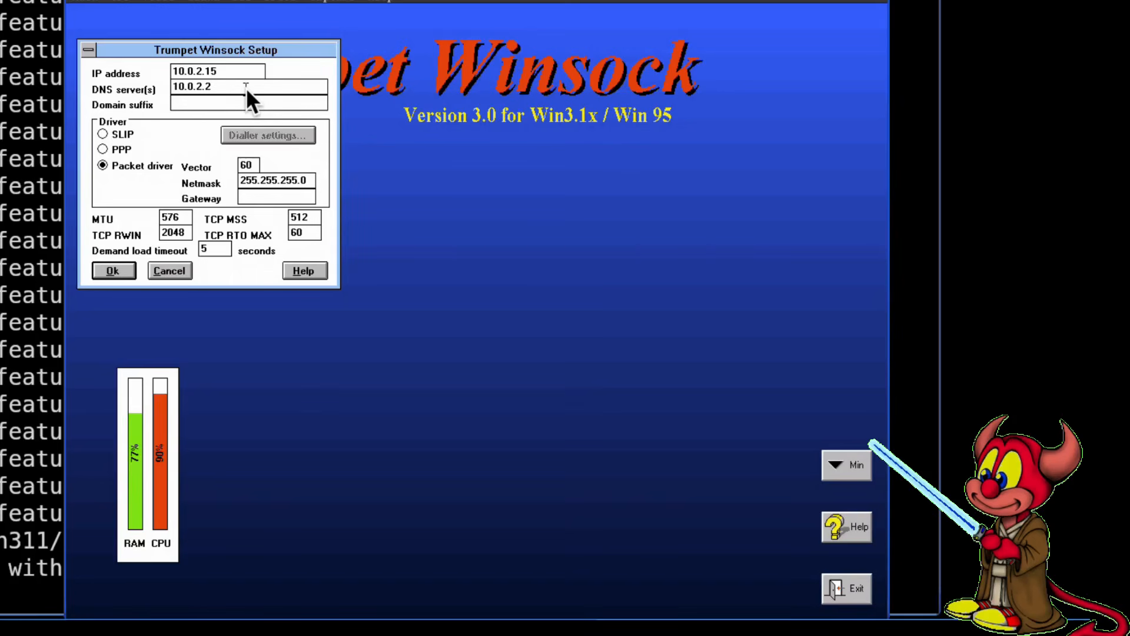
Set the DNS server to 10.0.2.3 and the gateway to 10.0.2.2, and save the Trumpet Winsock setup.
key("BackSpace")
type("3")
type("10.0.2.2")
left_click(109, 271)
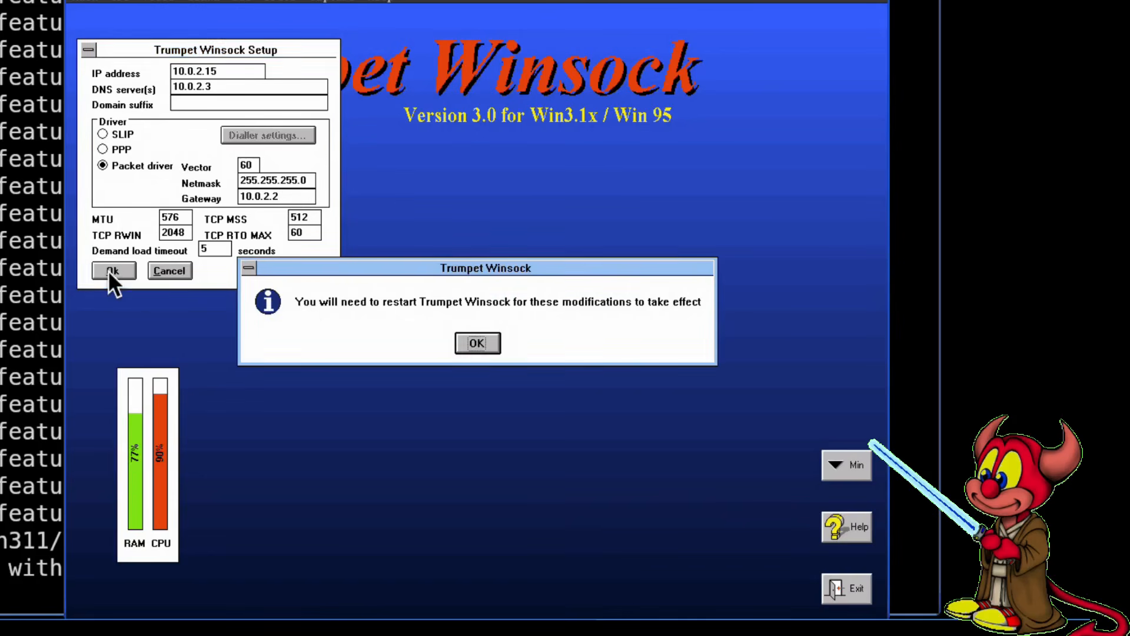
Acknowledge the Trumpet Winsock restart notice and restart DOS to complete the installation.
left_click(473, 346)
left_click(424, 360)
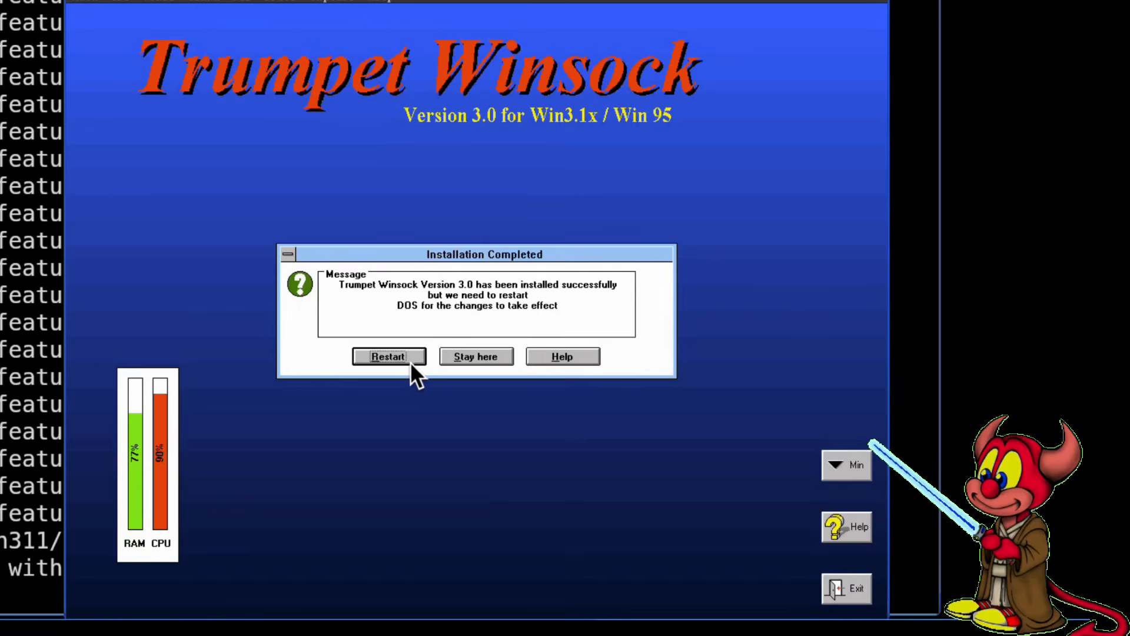
left_click(402, 360)
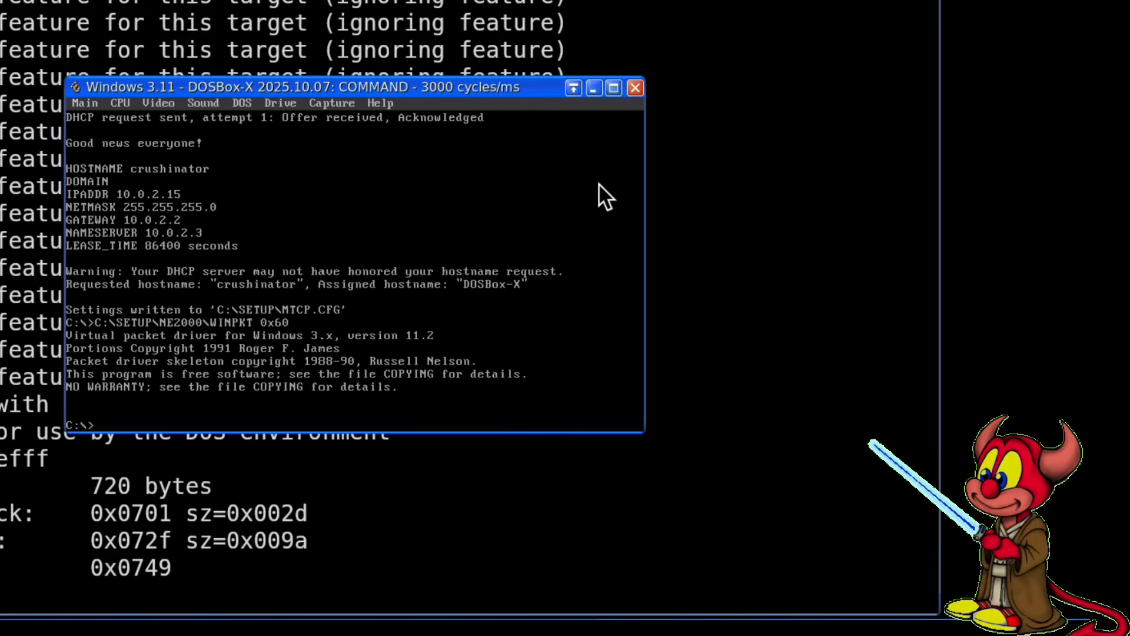
Try to ping 8.8.8.8 from C:\, and run the same ping from the C:\SETUP\MTCP folder after listing its files.
type("ping 8.8.8.8")
key("Return")
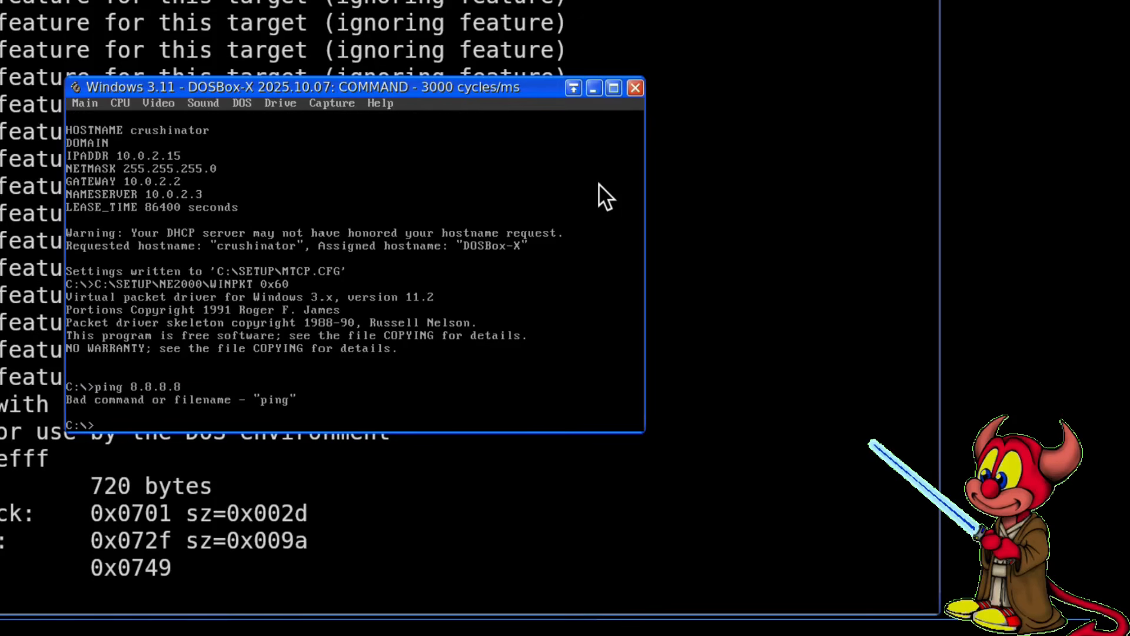
type("cd setup")
key("Return")
type("cd mtcp")
key("Return")
type("dir")
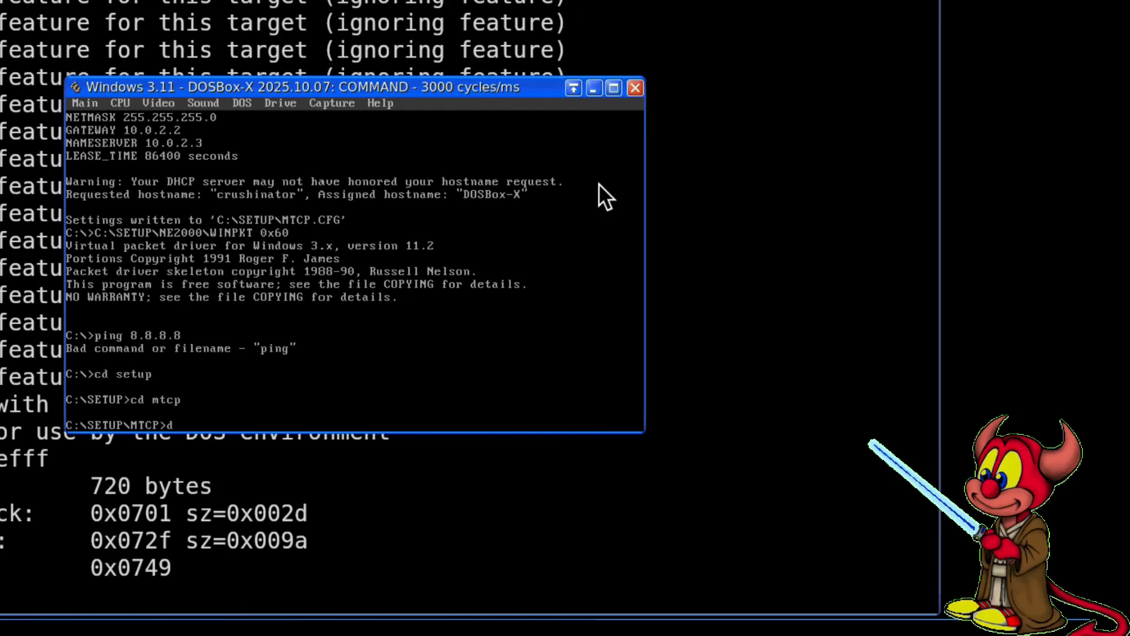
key("Return")
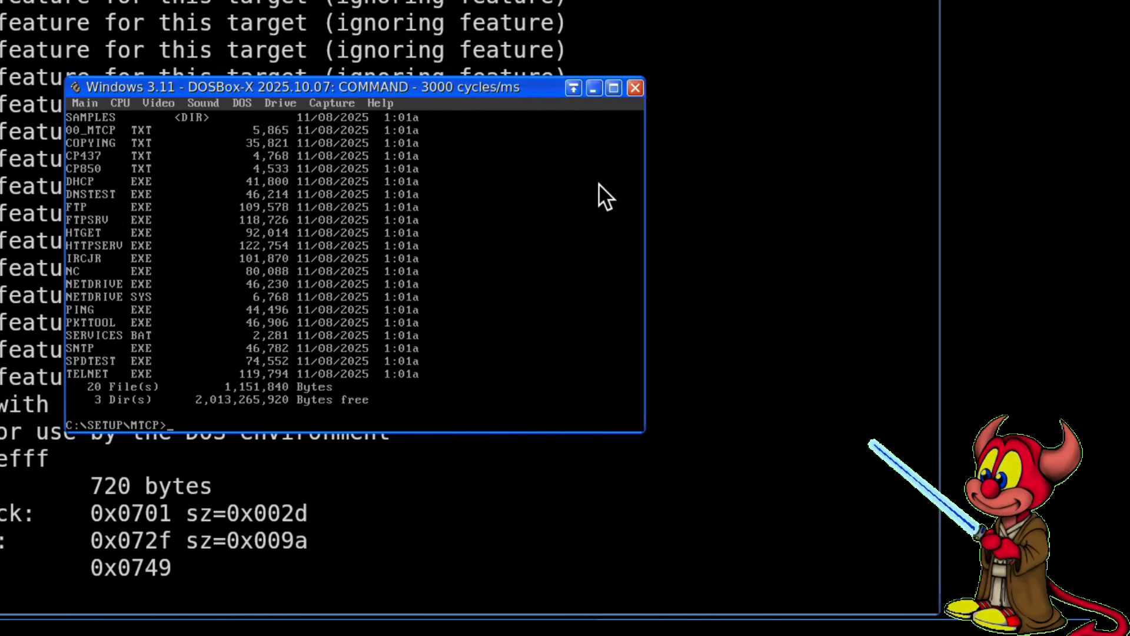
type("ping 8.8.8.8")
key("Return")
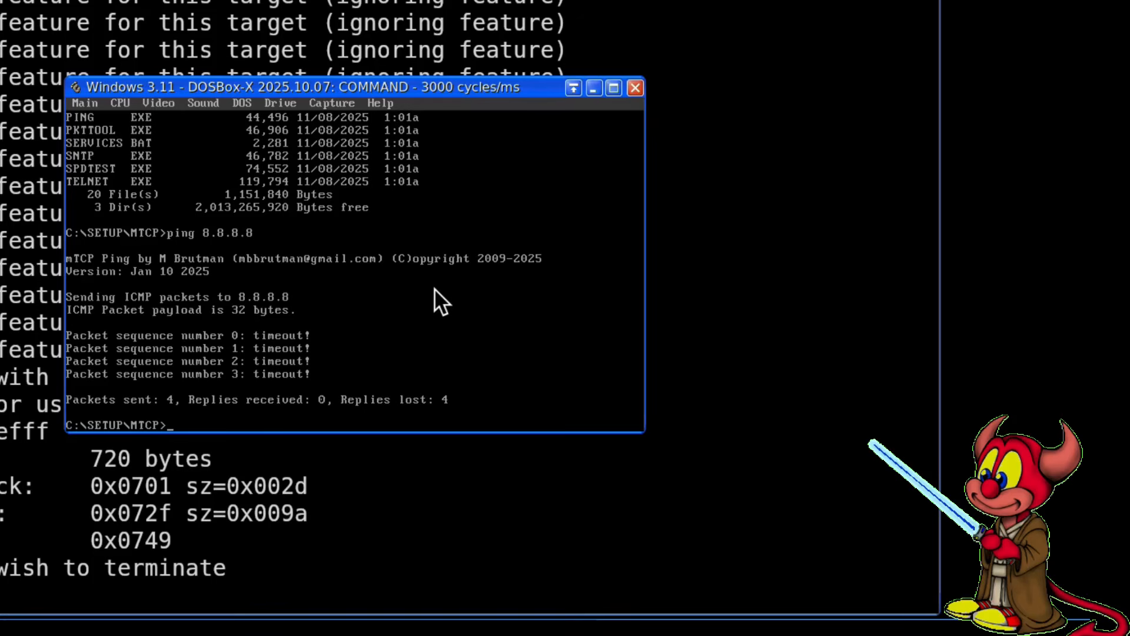
Start Windows and open the C:\SETUP\NETSCAPE folder in File Manager.
type("win")
key("Return")
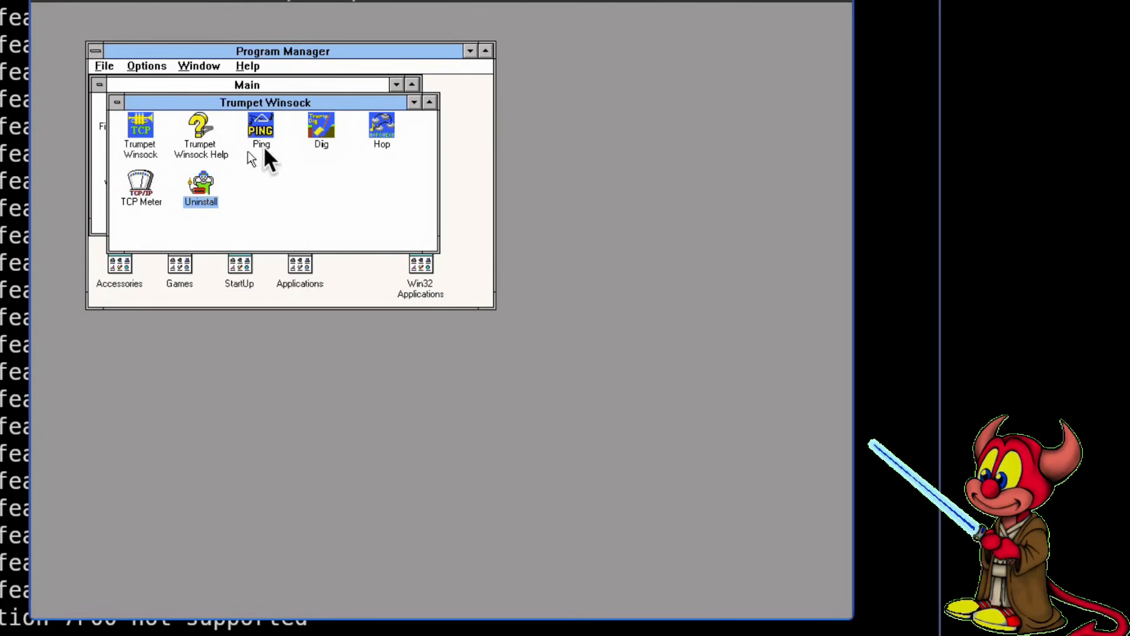
left_click(413, 103)
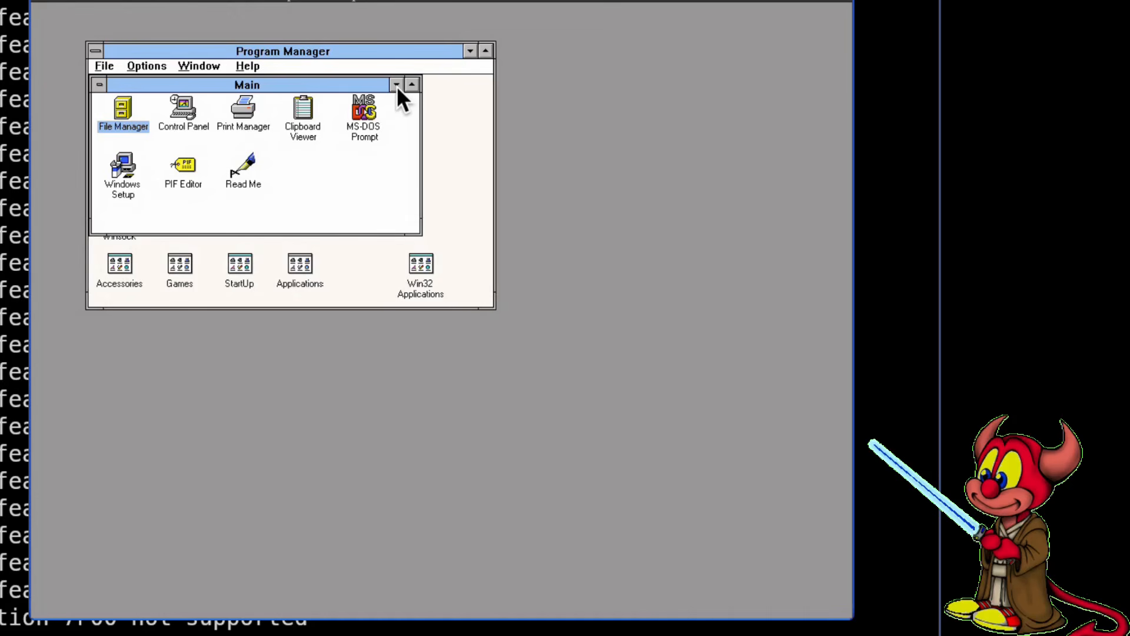
double_click(125, 112)
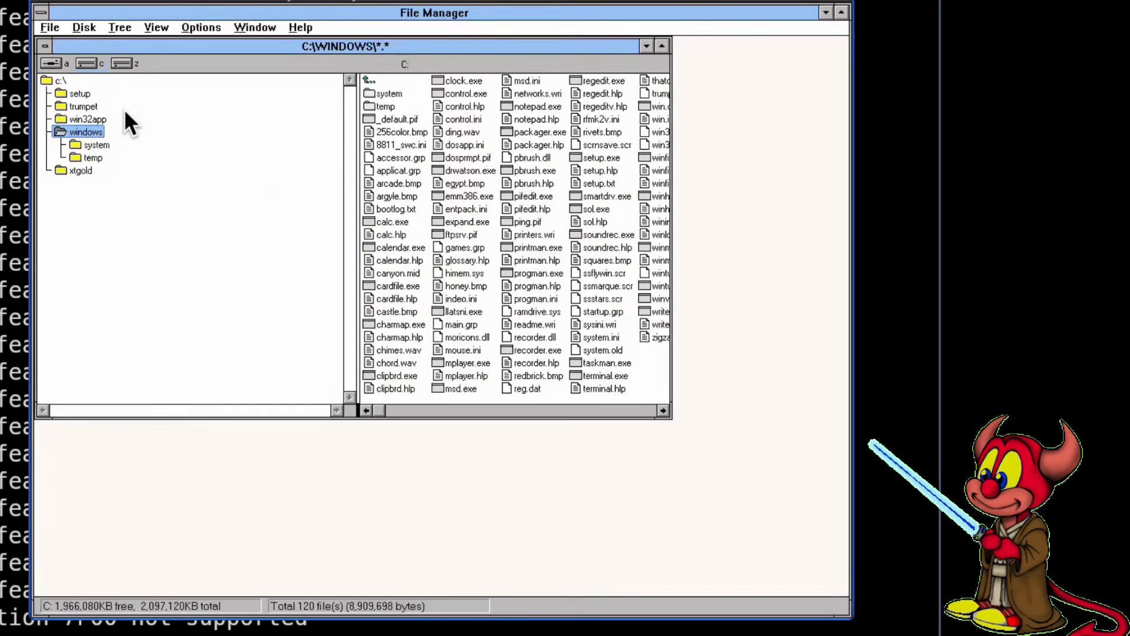
double_click(82, 96)
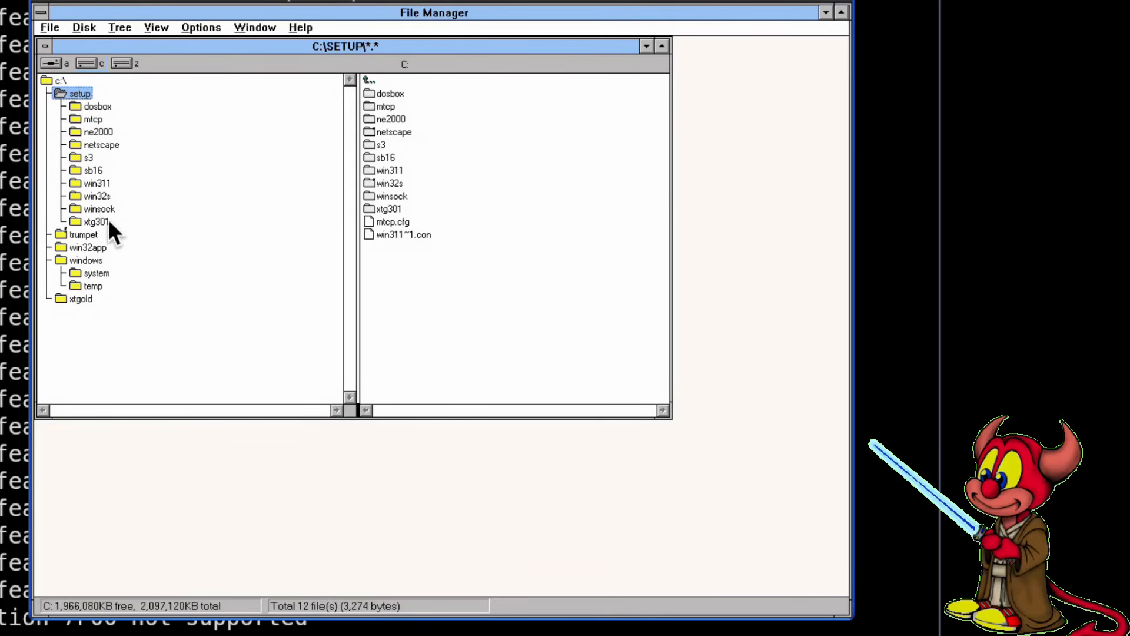
left_click(108, 146)
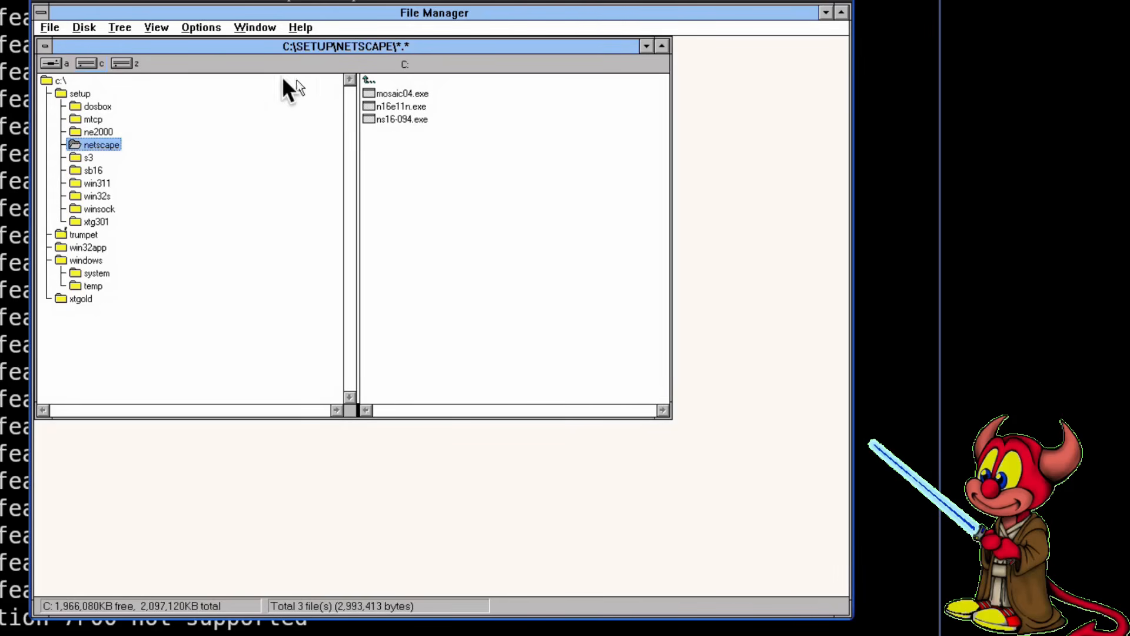
Create a directory named mosaic inside C:\SETUP\NETSCAPE.
left_click(48, 26)
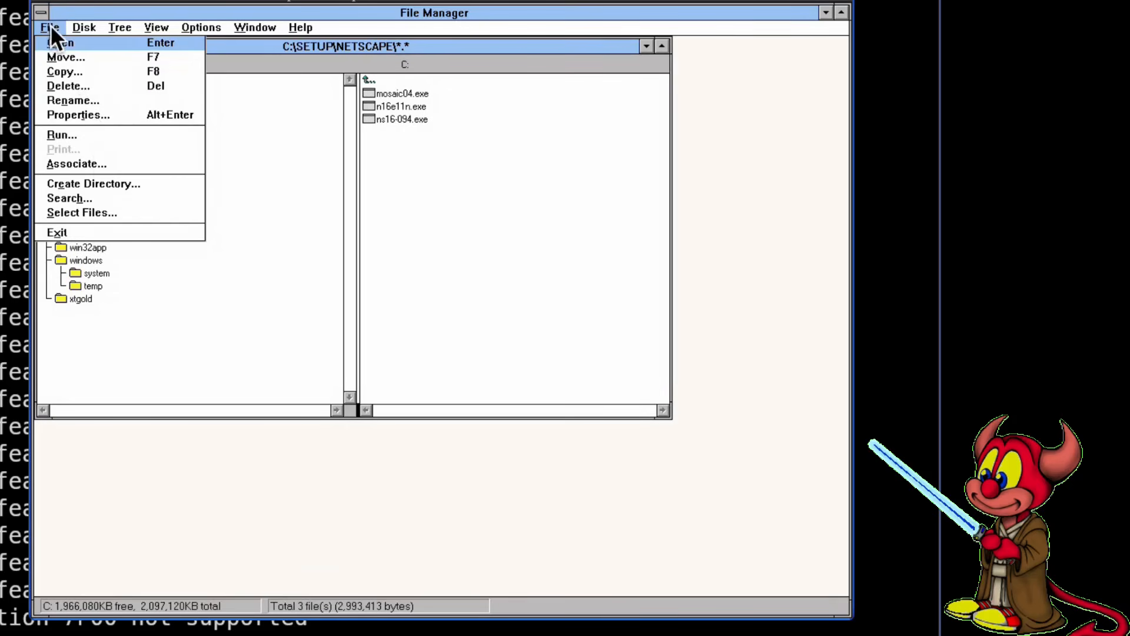
left_click(104, 182)
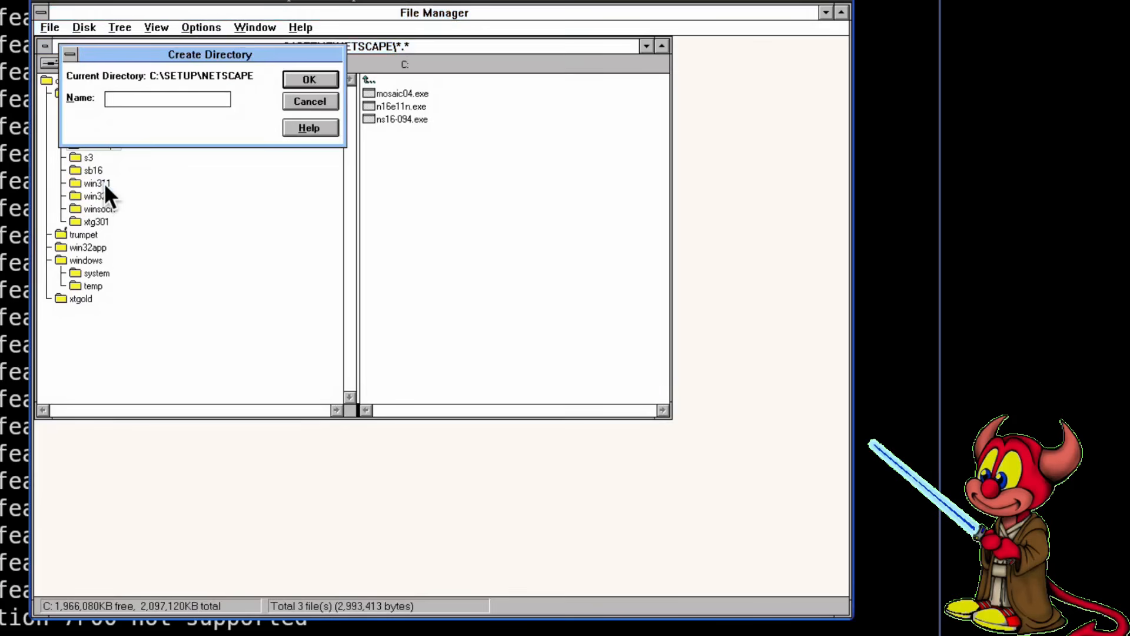
type("mosaic")
key("Return")
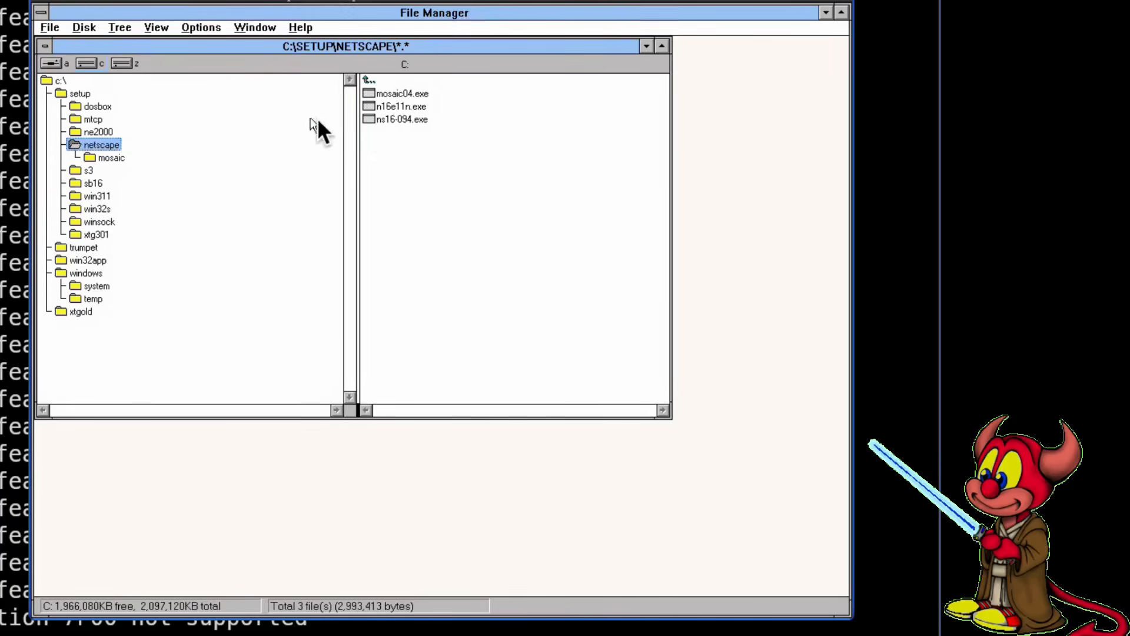
Move mosaic04.exe into the mosaic folder and run it from there.
left_click(407, 107)
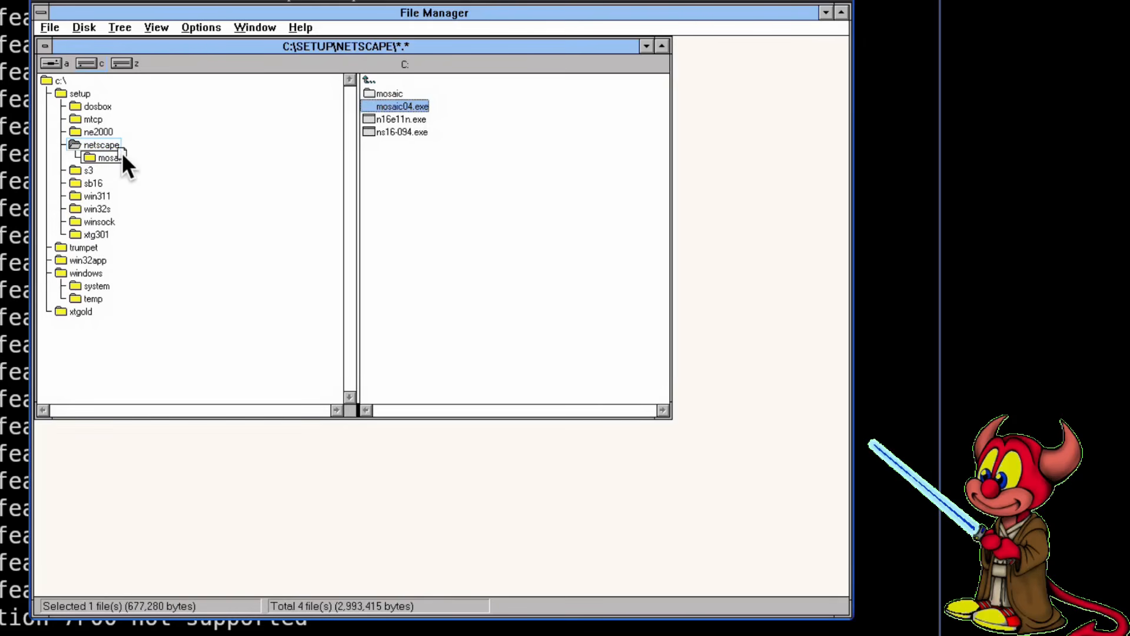
left_click_drag(122, 153, 122, 154)
key("Return")
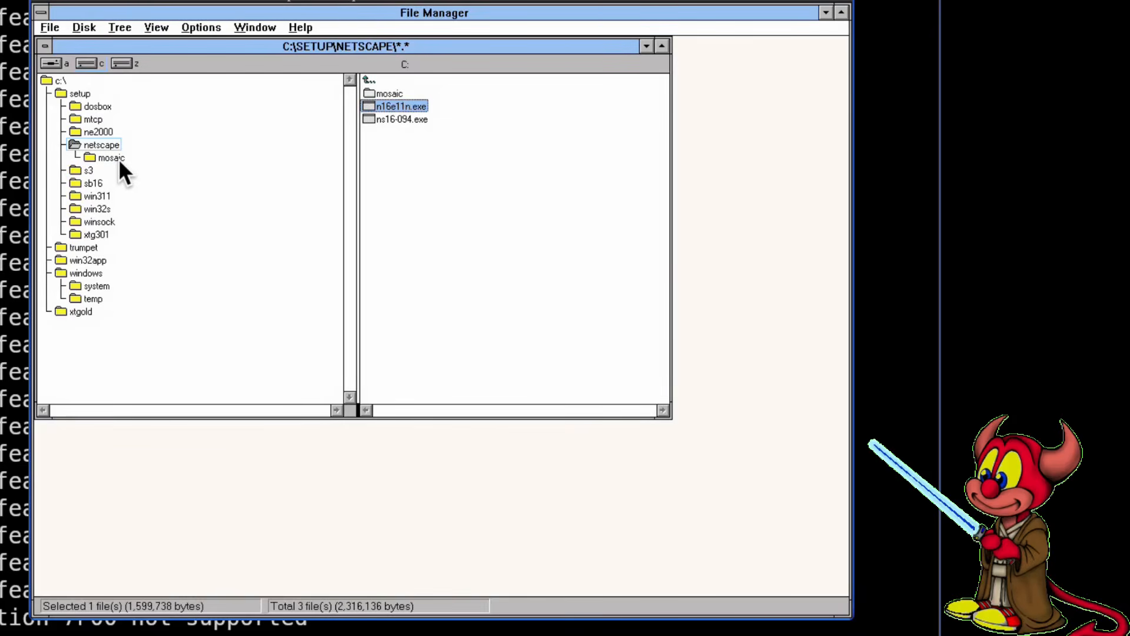
left_click(118, 158)
double_click(412, 93)
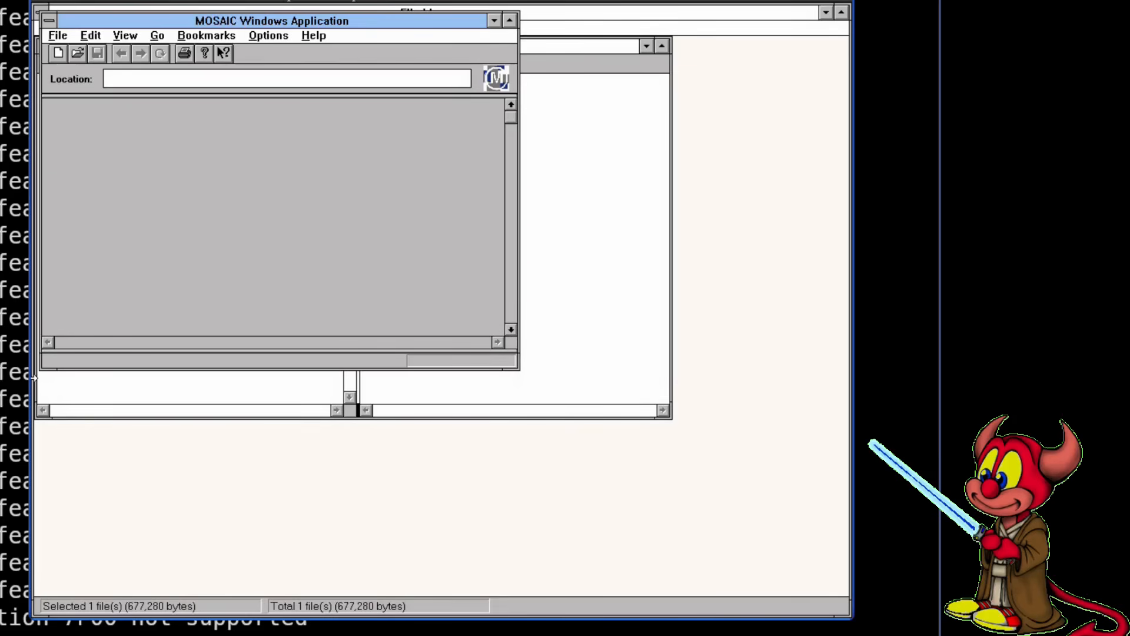
Switch to the host terminal and open a second shell session.
left_click(12, 377)
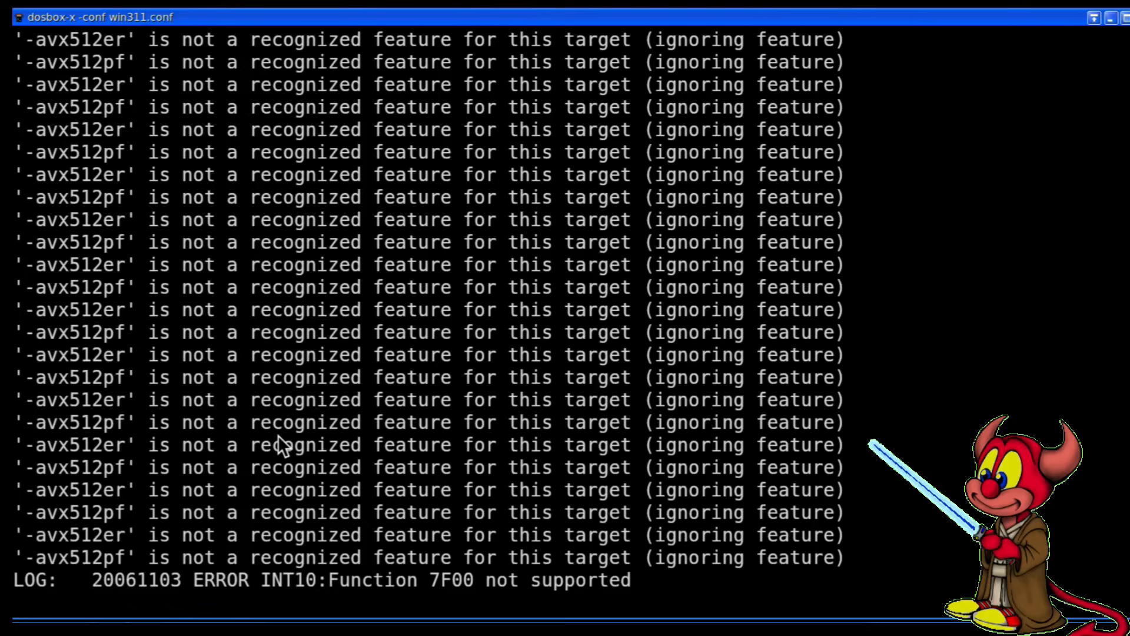
key("ctrl+shift+t")
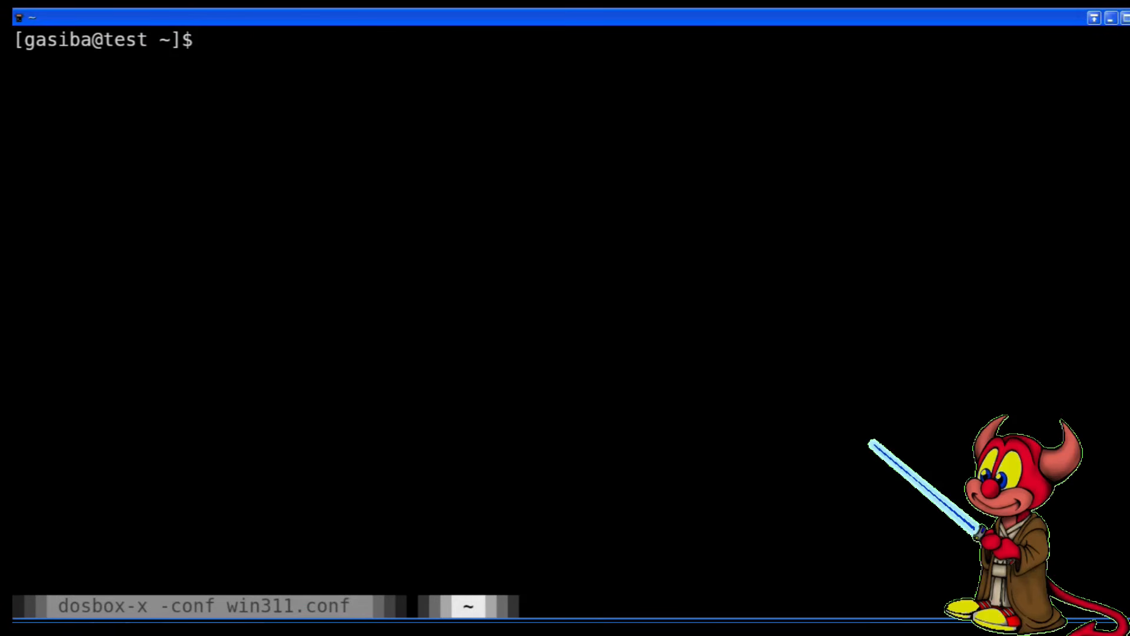
type("192.168.2.84")
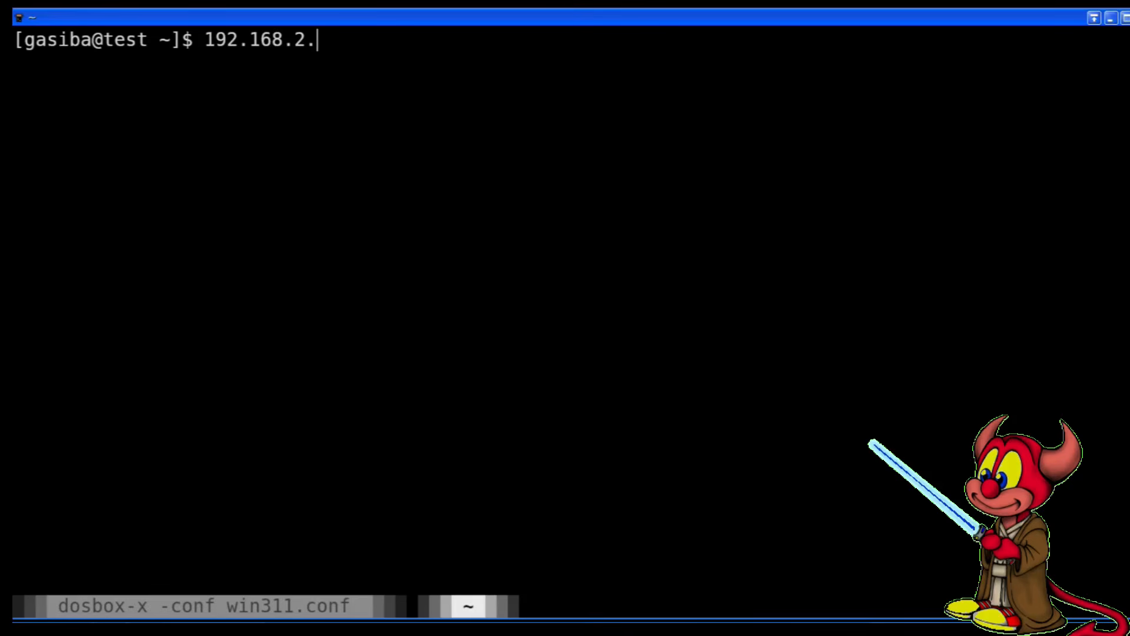
key("BackSpace")
key("BackSpace")
key("BackSpace")
key("BackSpace")
key("BackSpace")
key("BackSpace")
key("BackSpace")
key("BackSpace")
key("BackSpace")
key("BackSpace")
key("BackSpace")
key("BackSpace")
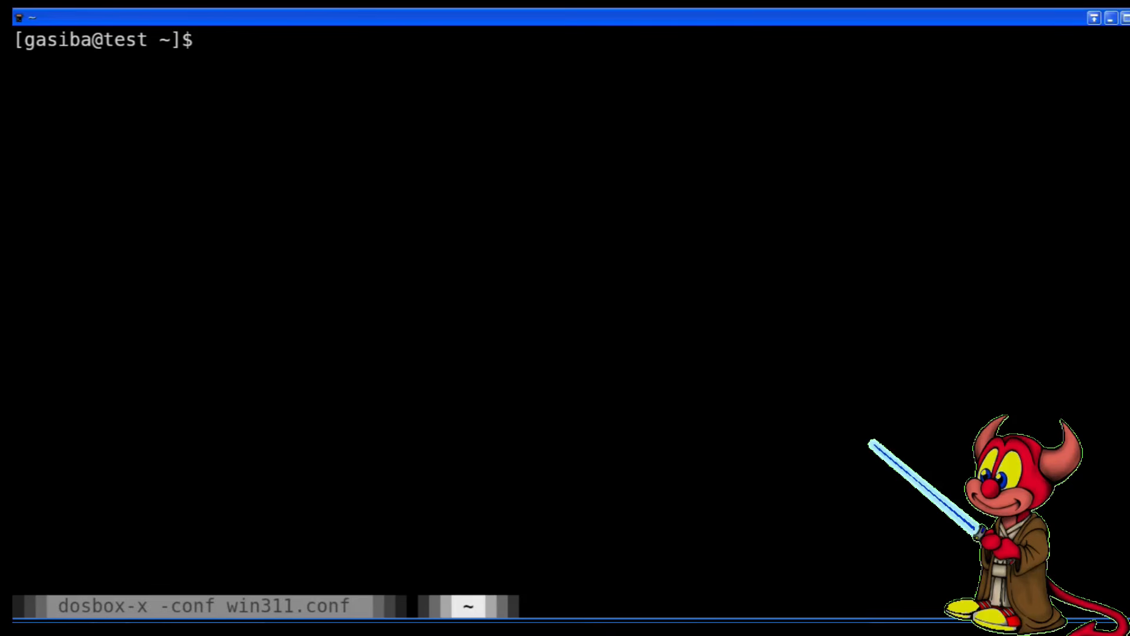
Start a Python web server from the home folder with python3 -m http.server.
type("python3")
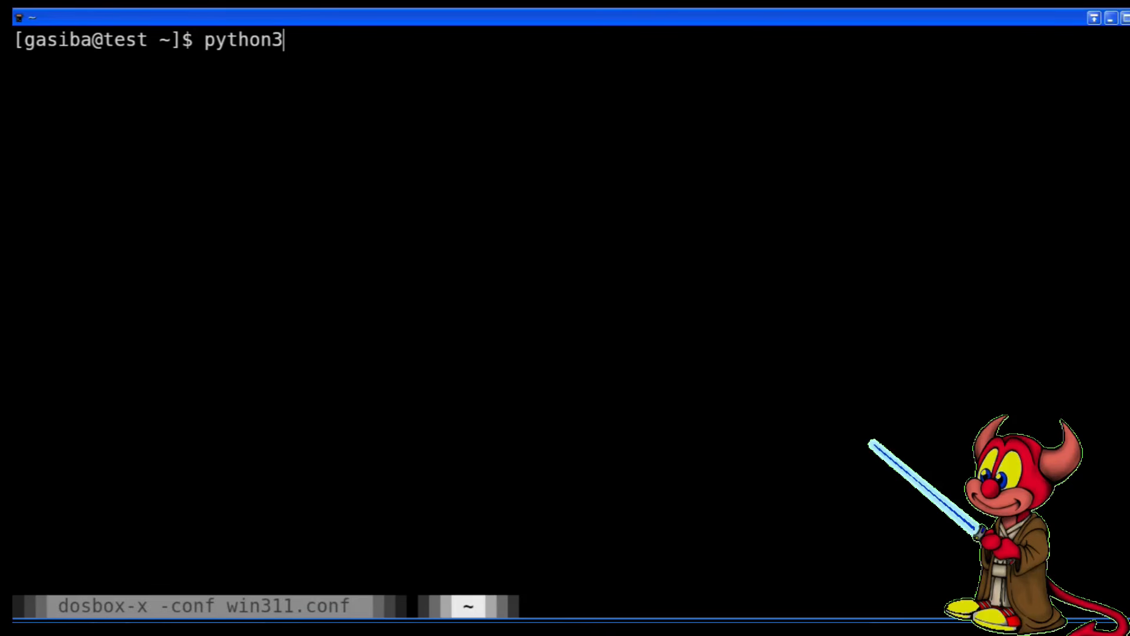
type(" -h htt")
key("BackSpace")
key("BackSpace")
key("BackSpace")
key("BackSpace")
key("BackSpace")
type("m http.serv")
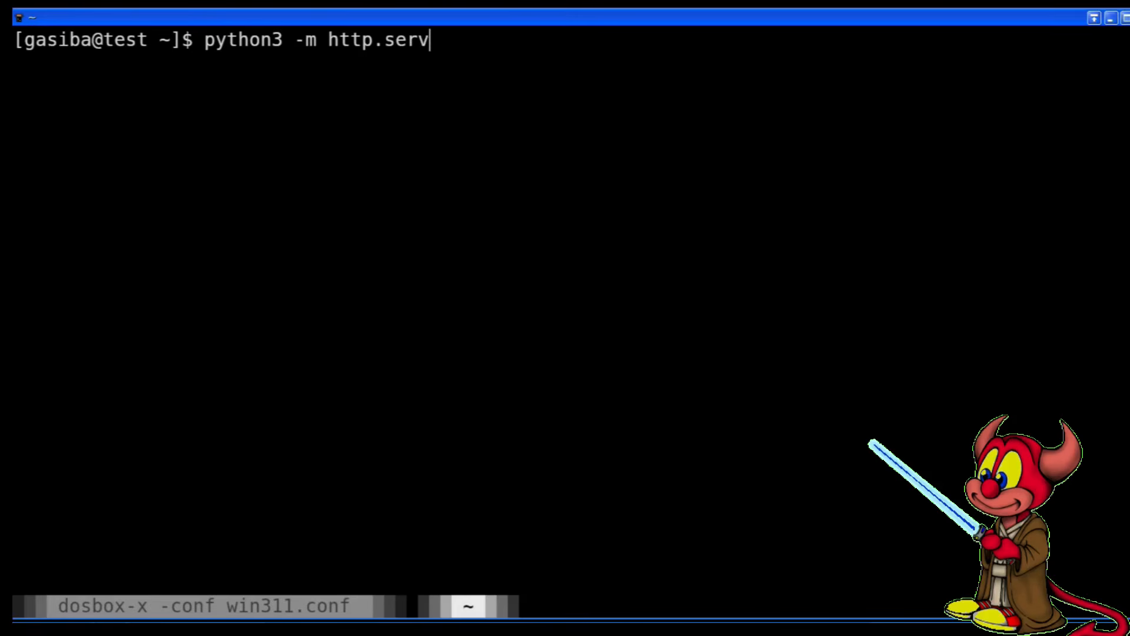
type("er")
key("Return")
key("alt+Tab")
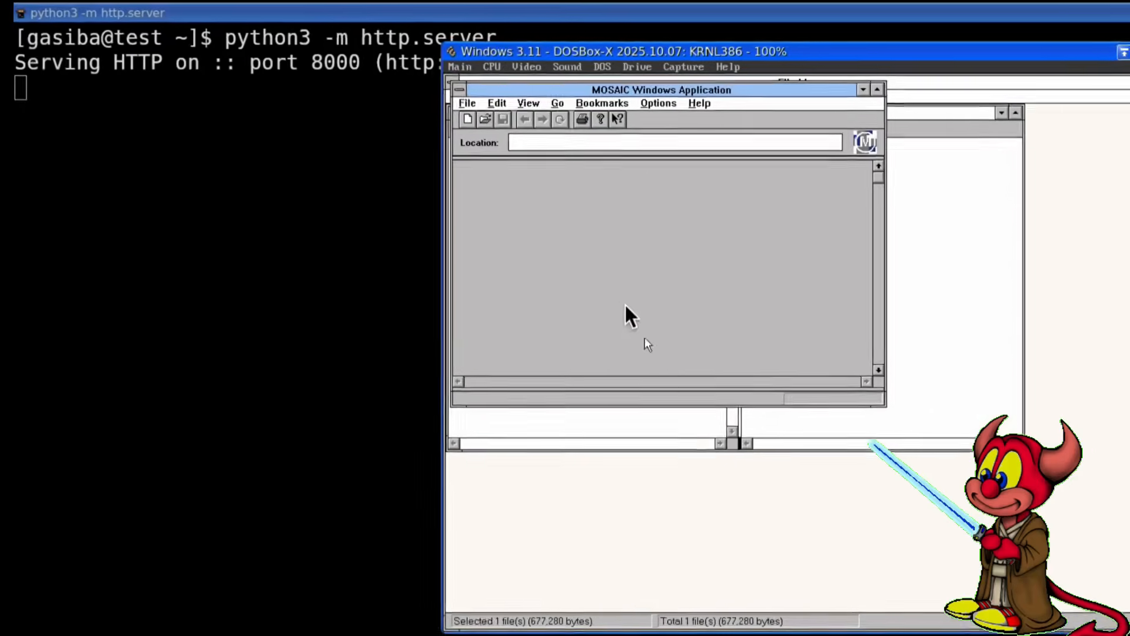
left_click(506, 134)
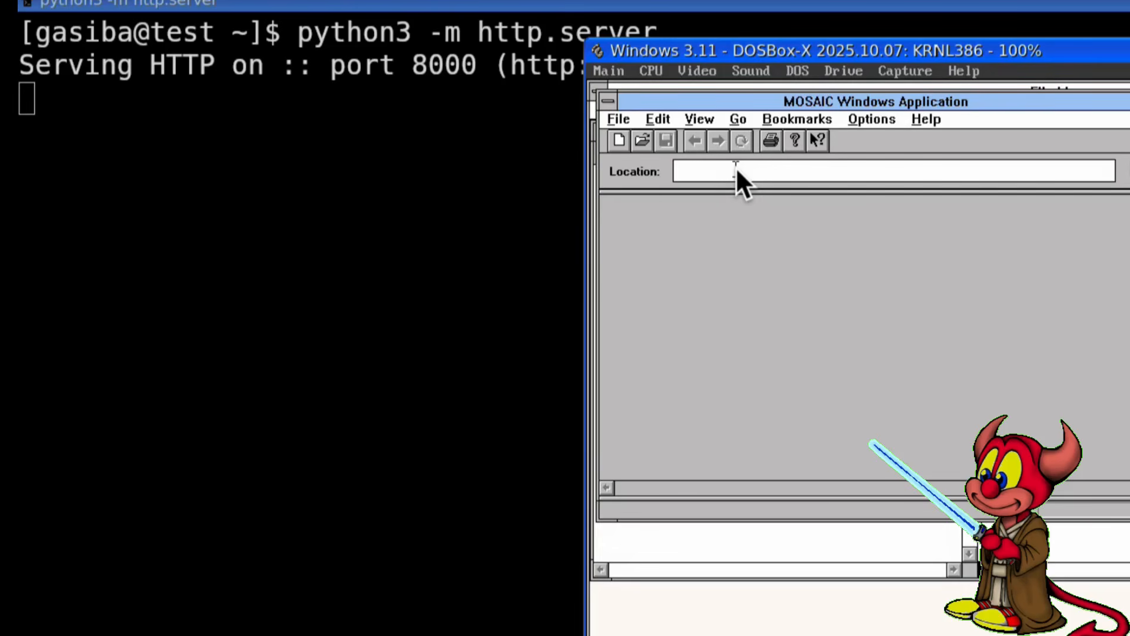
type("http://")
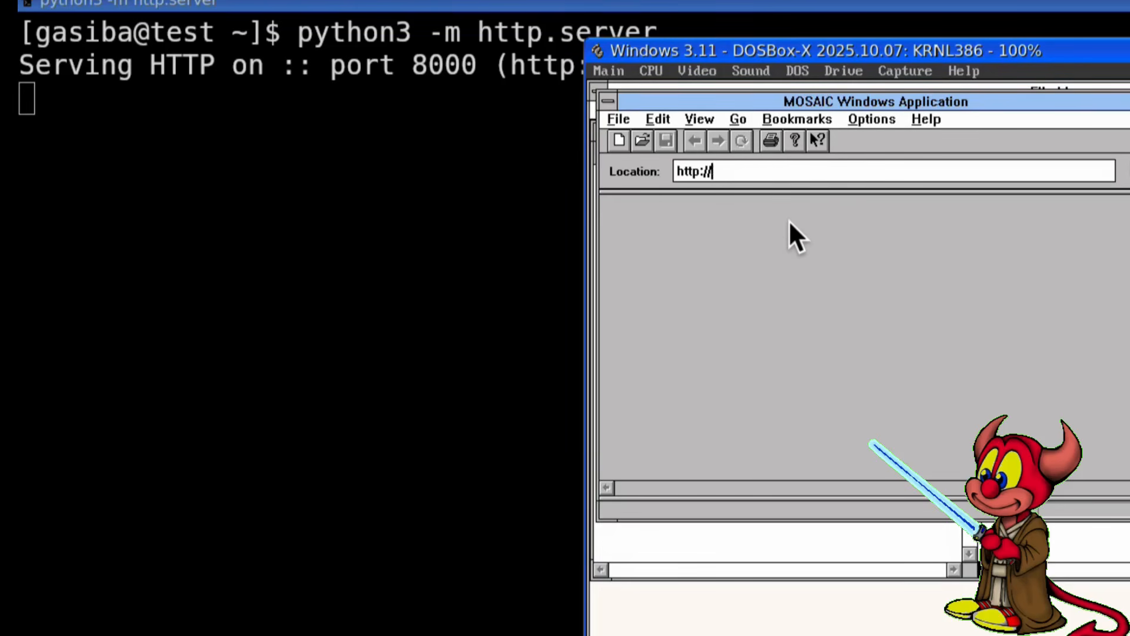
type("192.168.2.84:")
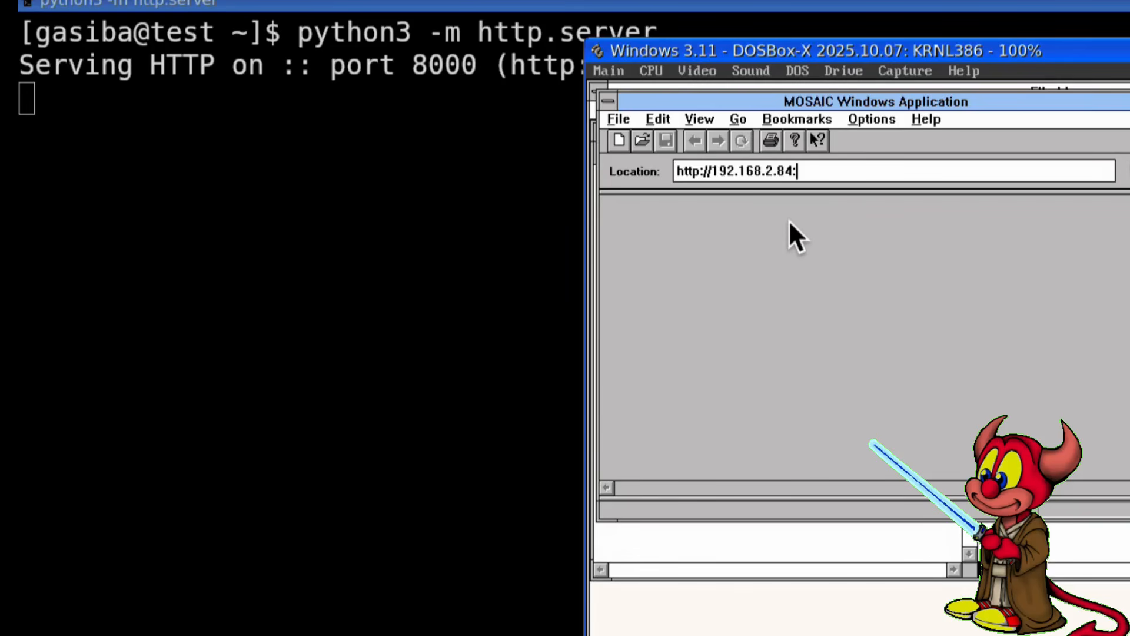
type("8000")
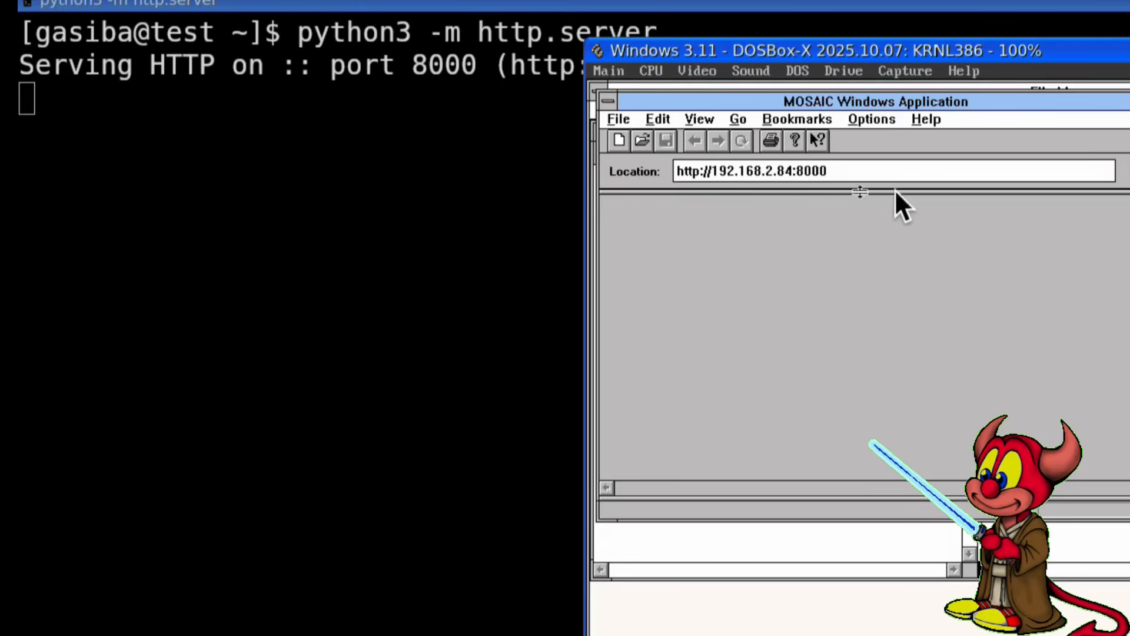
key("Return")
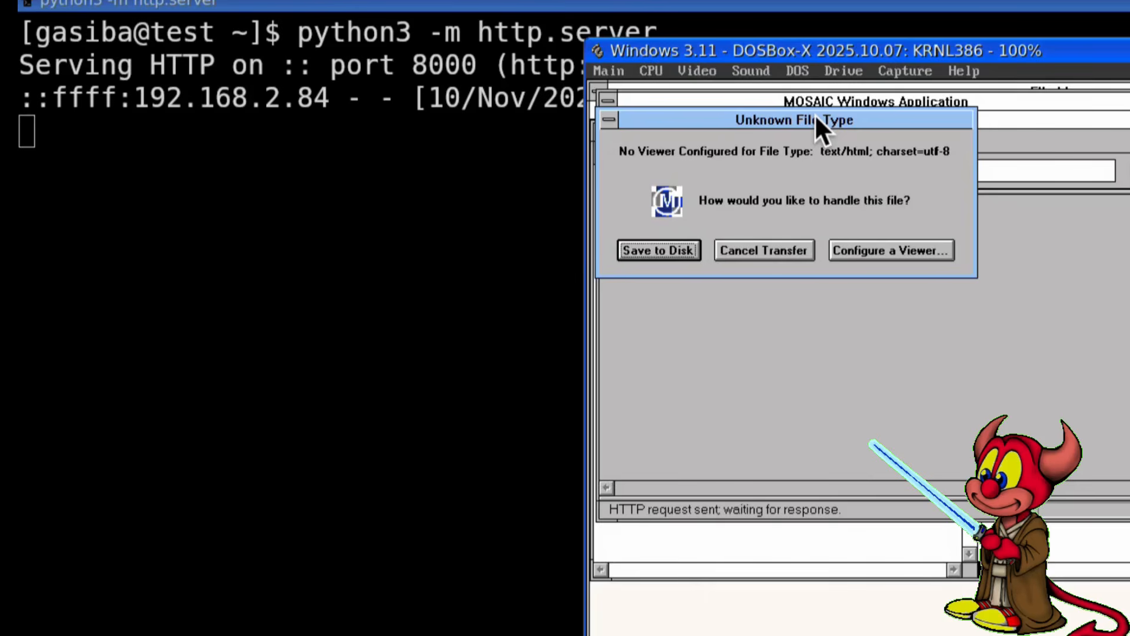
left_click(759, 250)
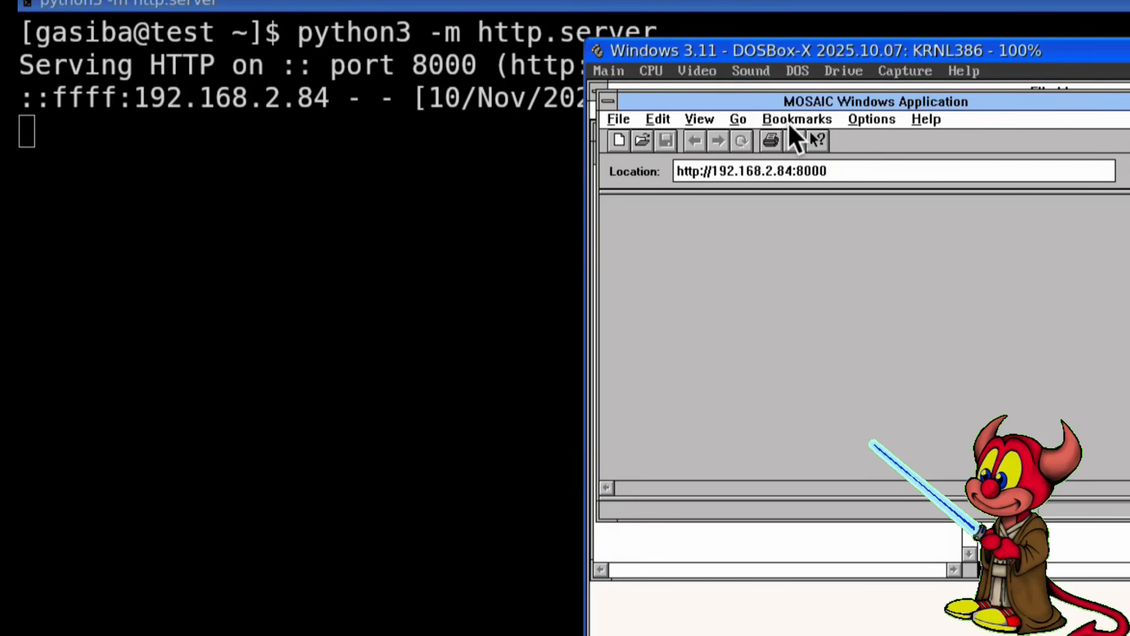
Switch to the host terminal, stop the Python web server, and list the contents of the srv folder.
left_click(395, 319)
key("ctrl+c")
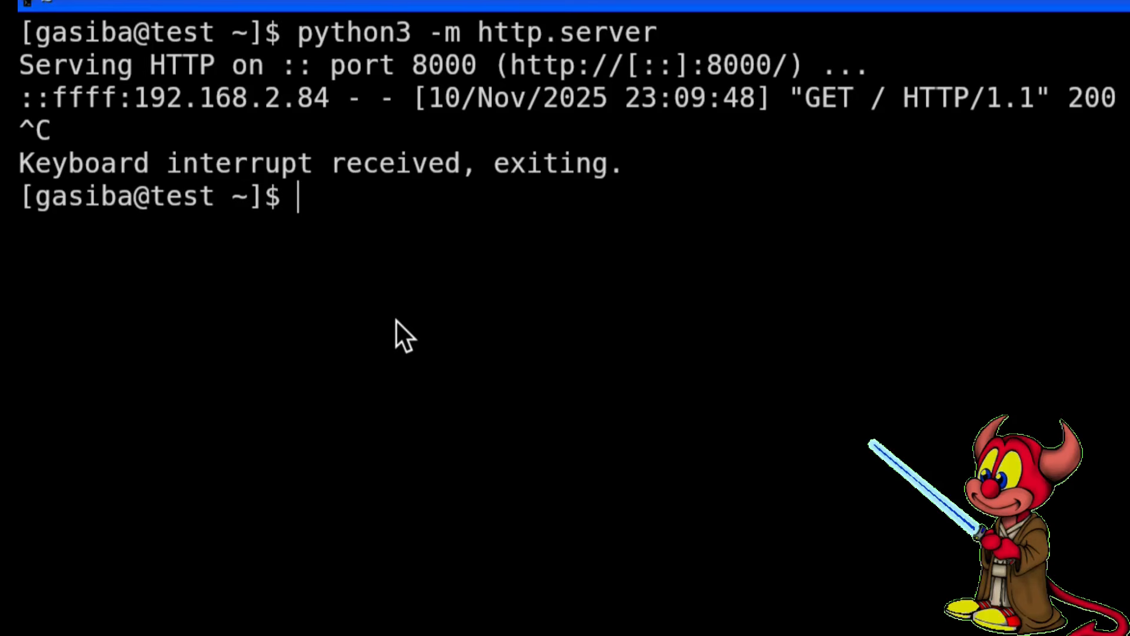
type("cd srv/")
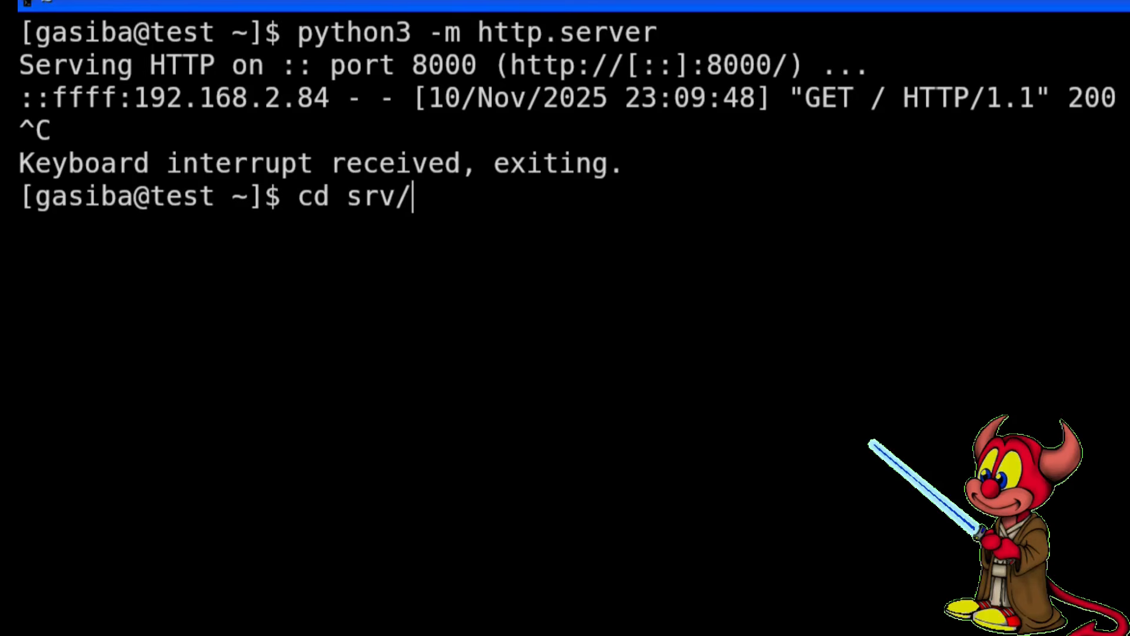
key("Return")
type("ls")
key("Return")
Open srv.c in vim, examine the web server's source code from the includes through the file-serving functions, and quit the editor.
type("vim sr.")
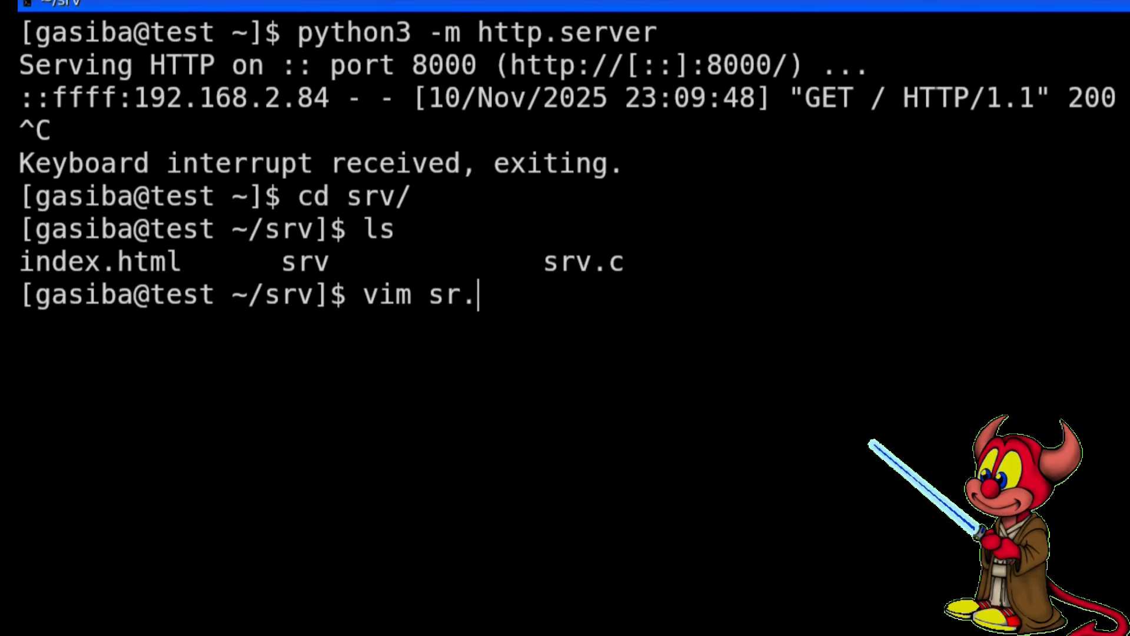
key("BackSpace")
type("v.")
key("Tab")
key("Return")
key("j")
key("j")
key("j")
key("j")
key("j")
key("j")
key("j")
key("j")
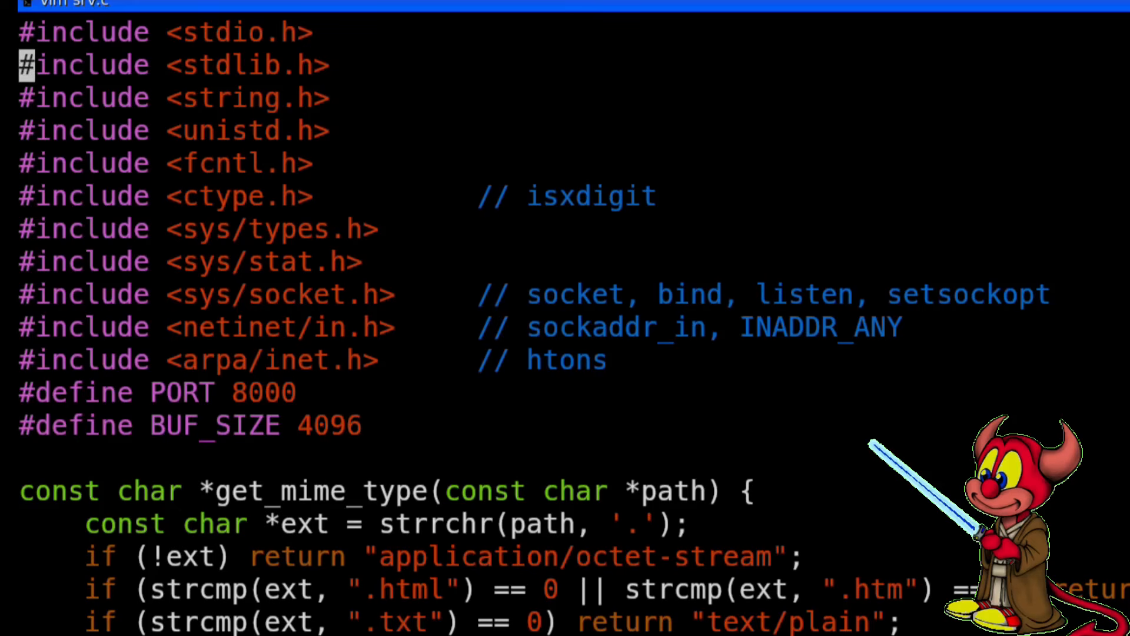
key("j")
key("j")
key("j")
key("j")
key("j")
key("j")
key("j")
key("j")
key("j")
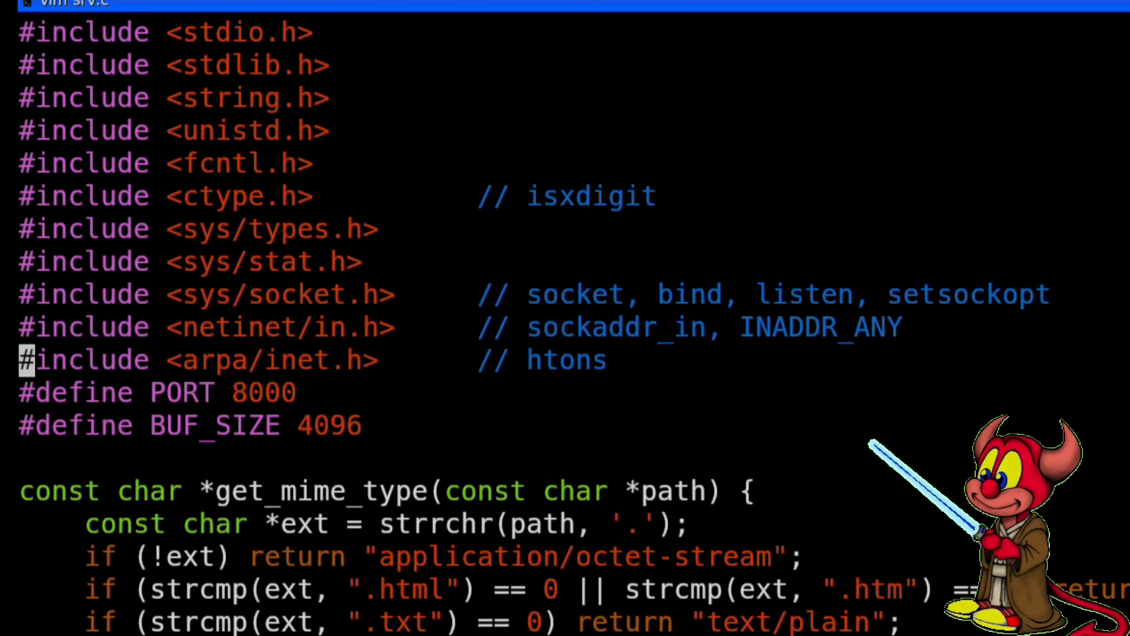
scroll(568, 396, "down", 5)
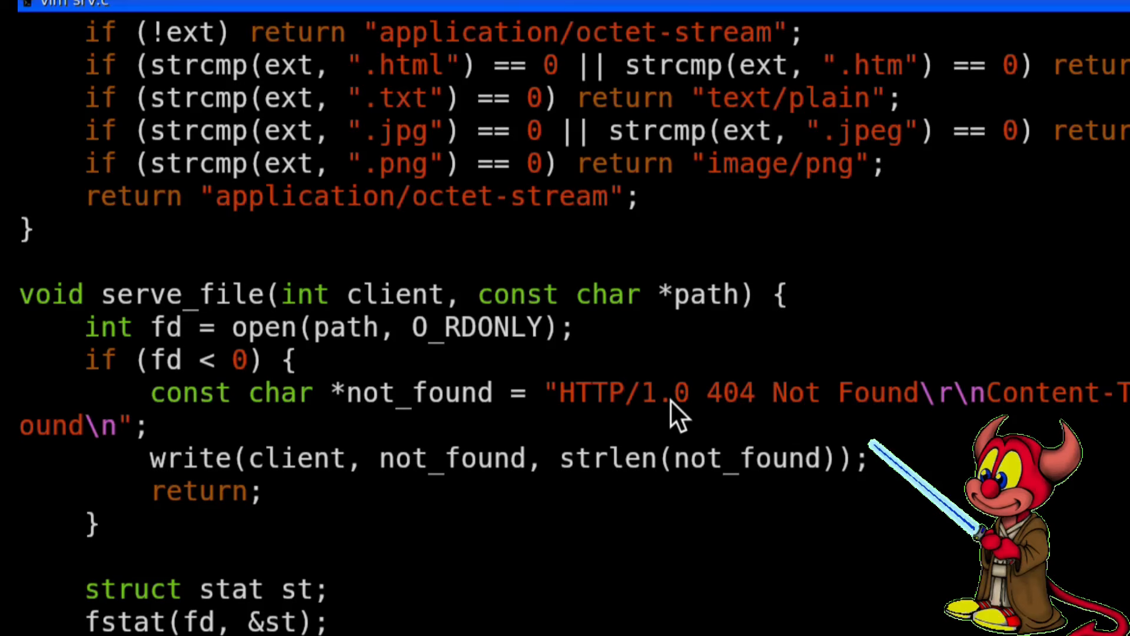
scroll(802, 430, "down", 3)
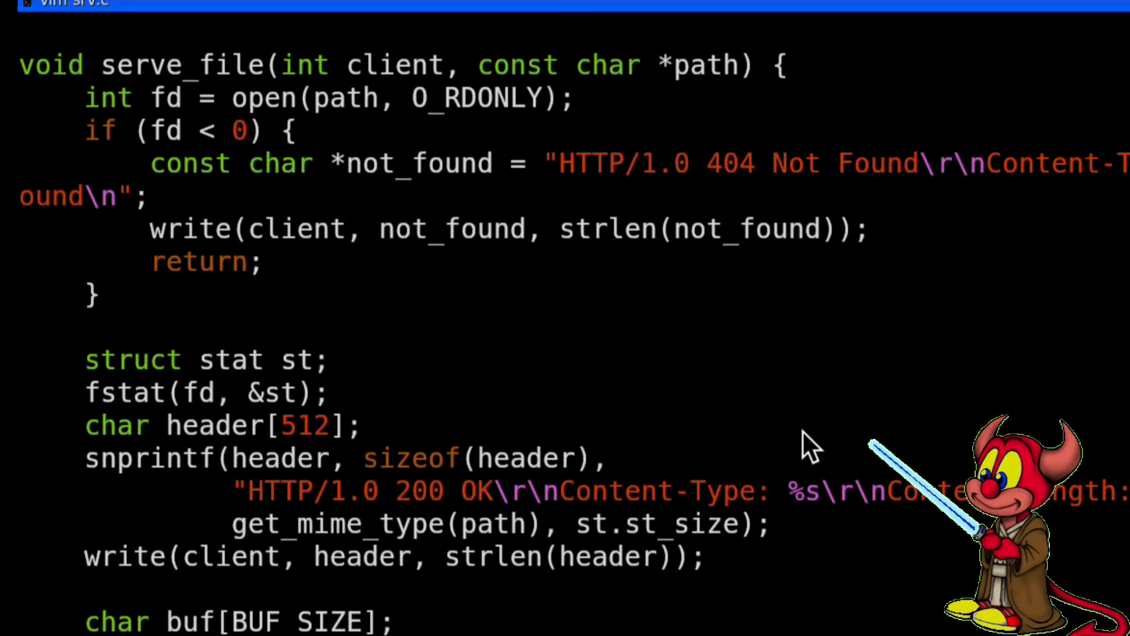
scroll(801, 430, "down", 2)
scroll(565, 327, "down", 2)
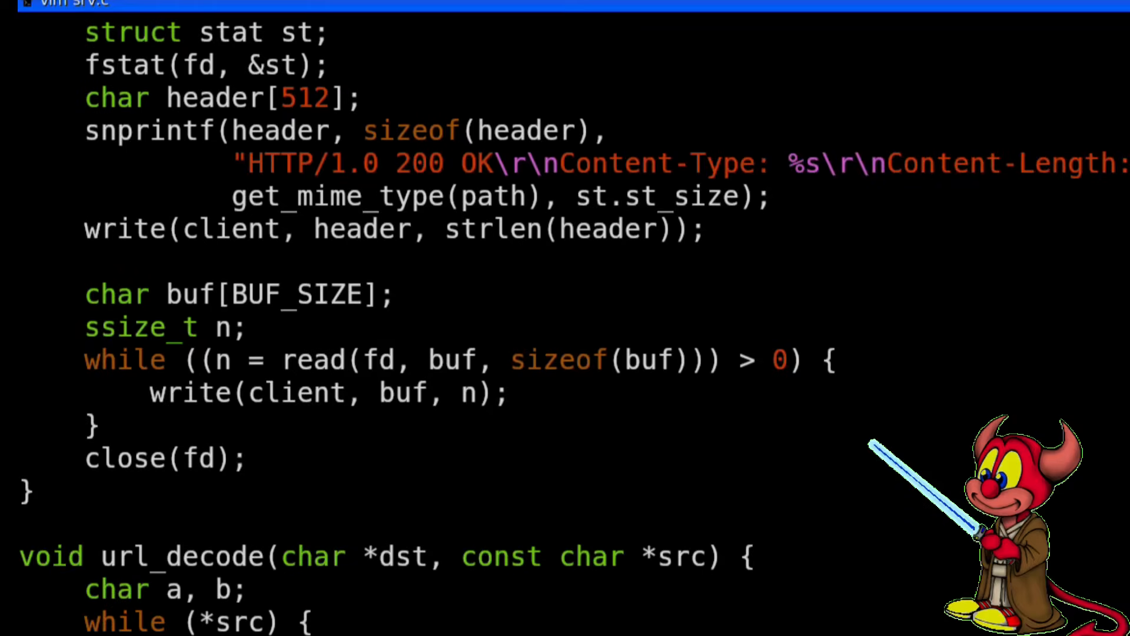
scroll(565, 327, "down", 1)
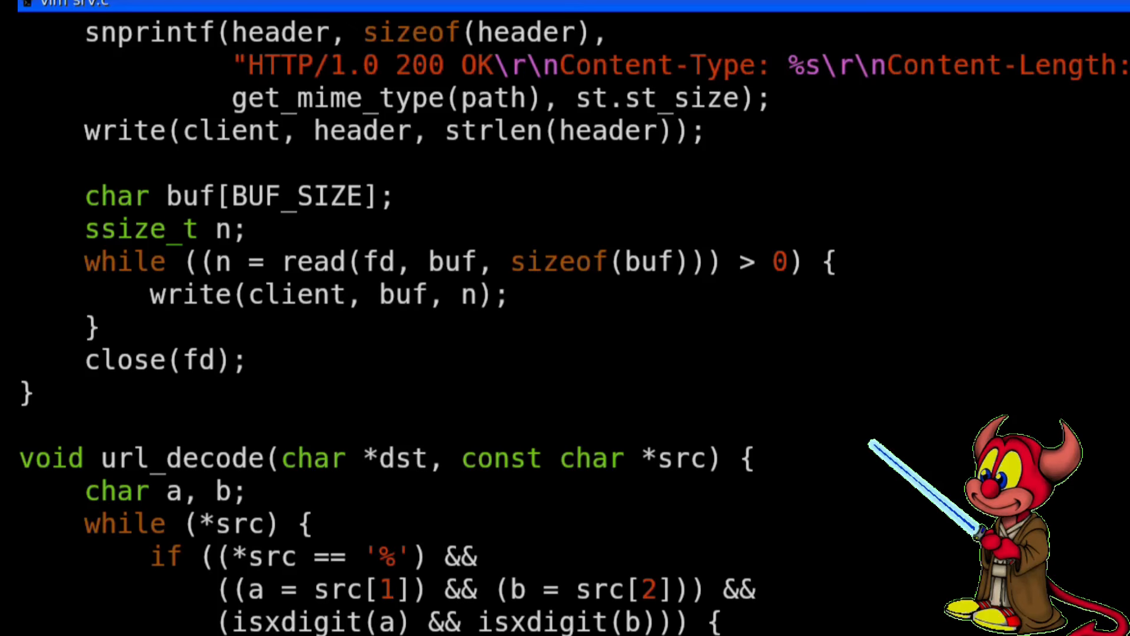
scroll(565, 327, "down", 5)
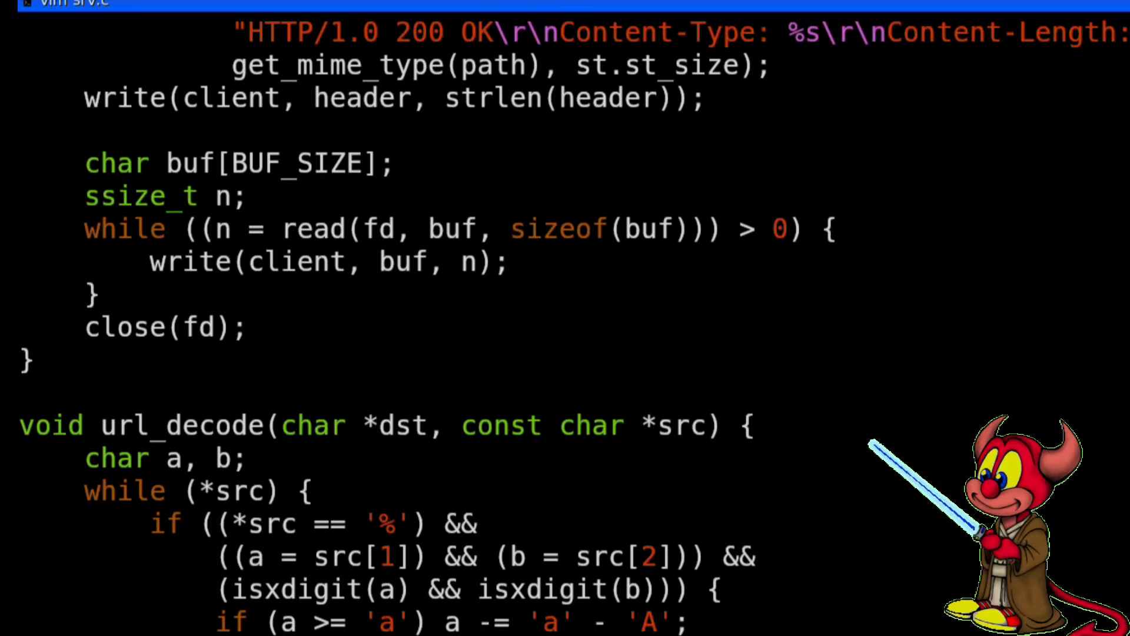
scroll(565, 328, "down", 2)
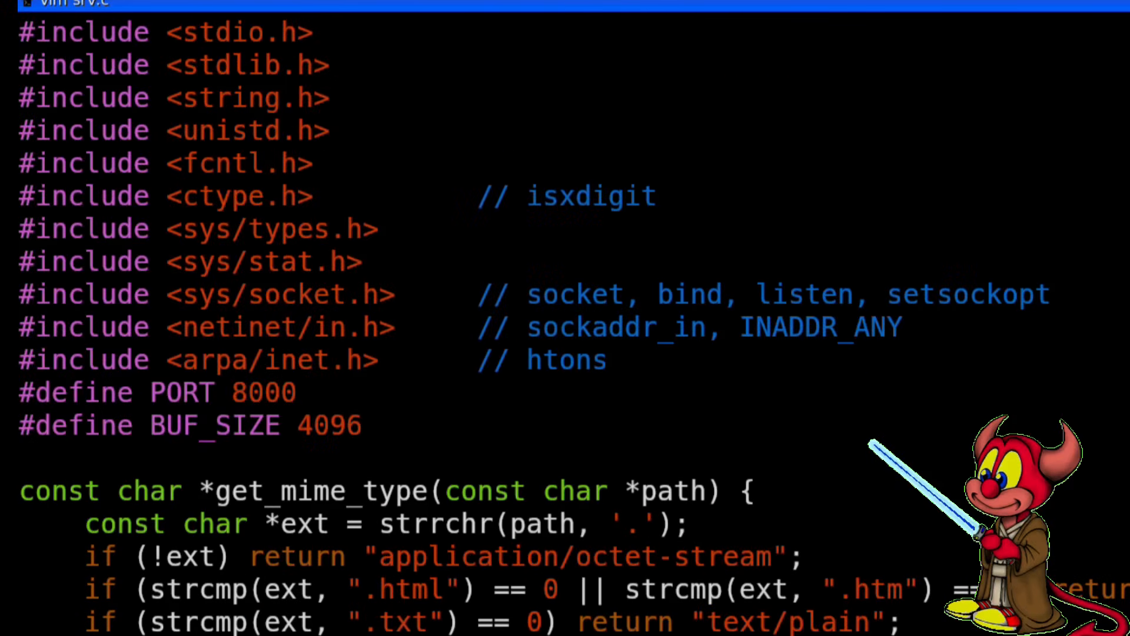
type(":q")
key("Return")
List the srv folder again and print the contents of index.html.
type("ls")
key("Return")
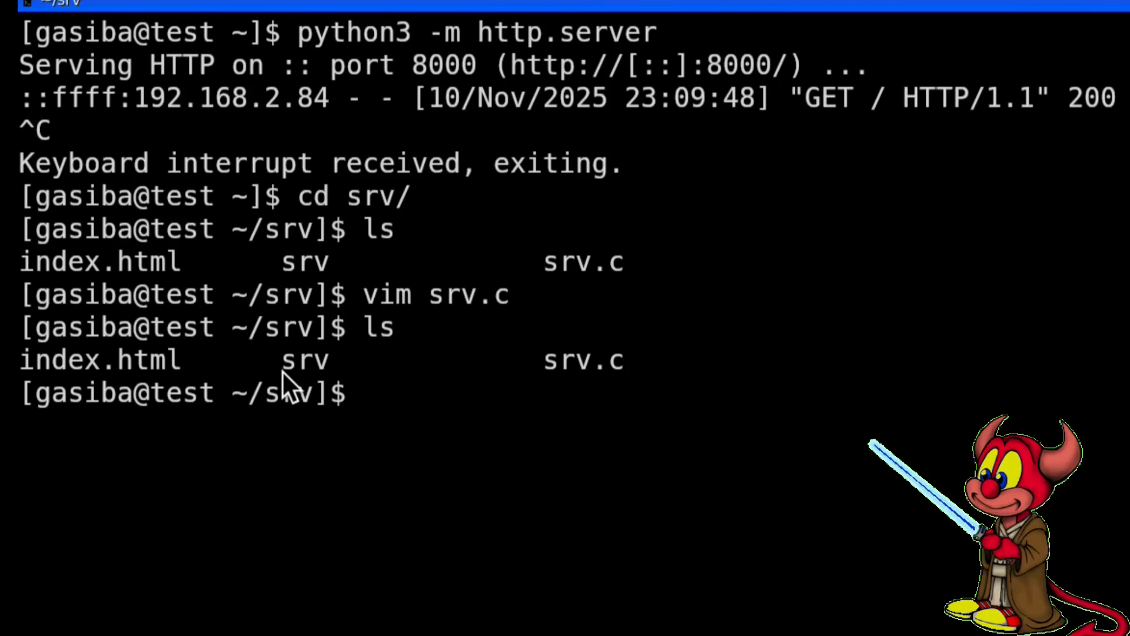
type("cat ind")
key("Tab")
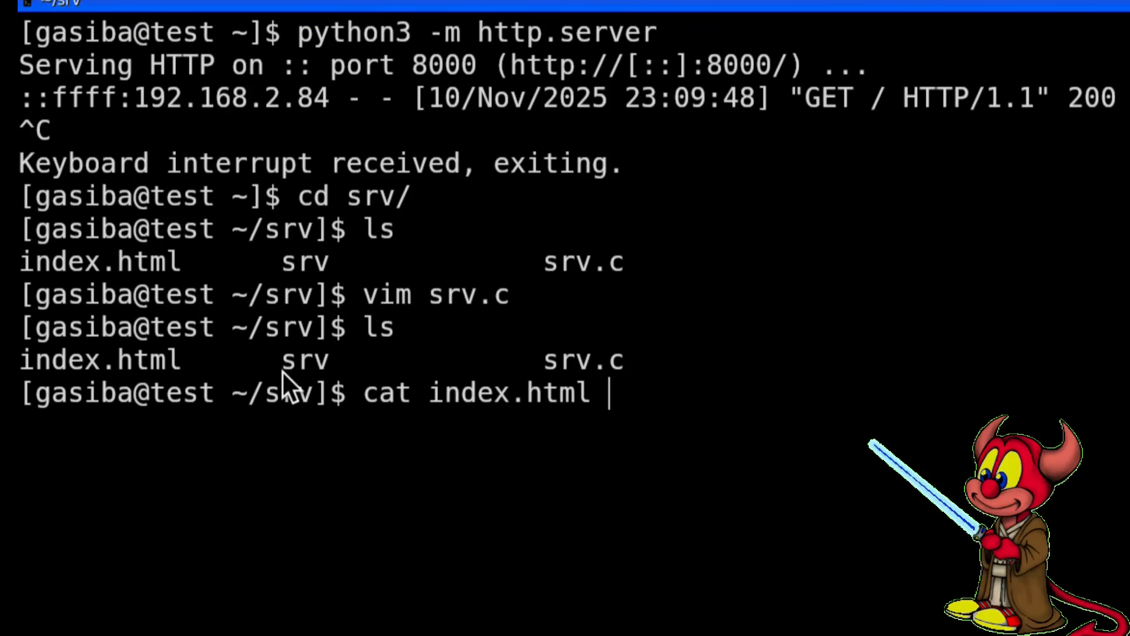
key("Return")
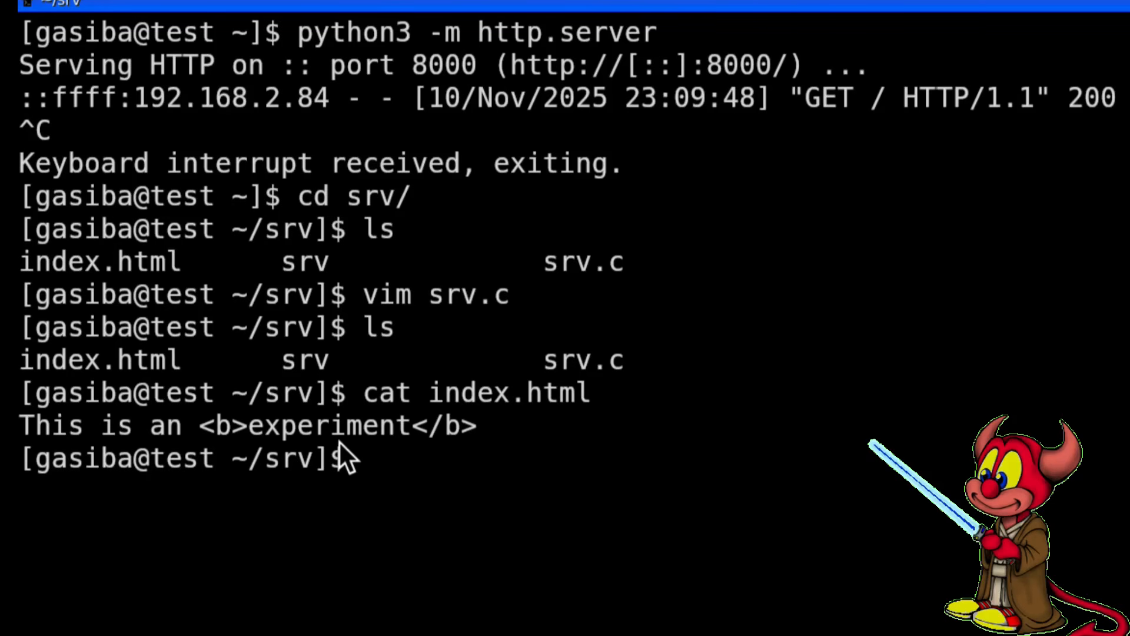
Edit index.html in vim, adding a second paragraph reading "I was here!", and save the file.
type("vim index.html")
key("Return")
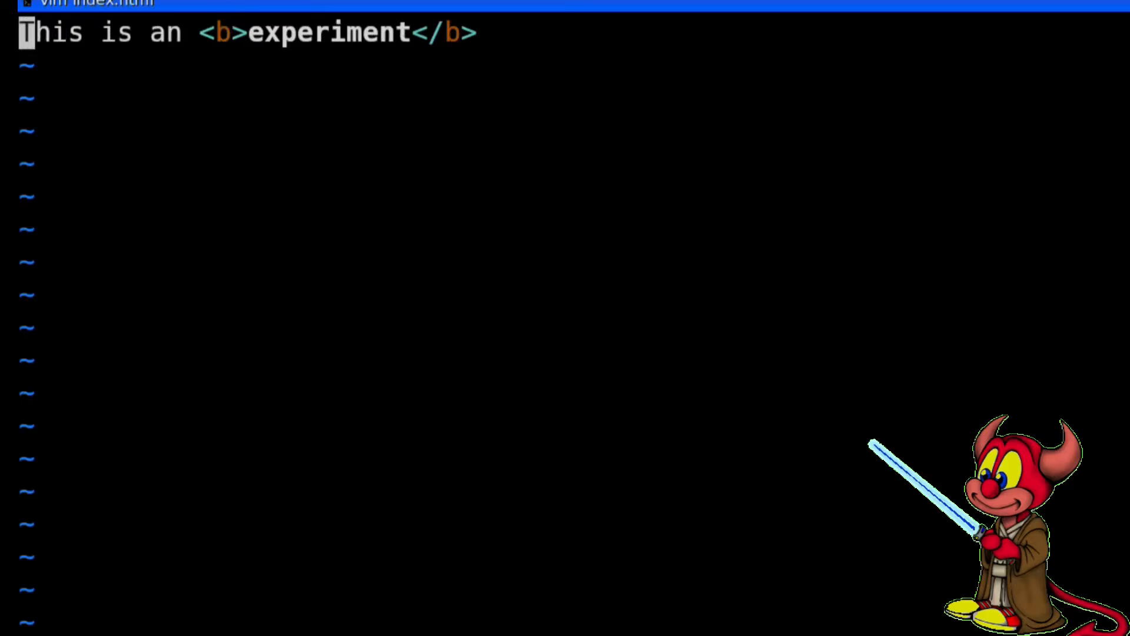
key("A")
key("Return")
key("Escape")
key("k")
key("w")
key("w")
key("w")
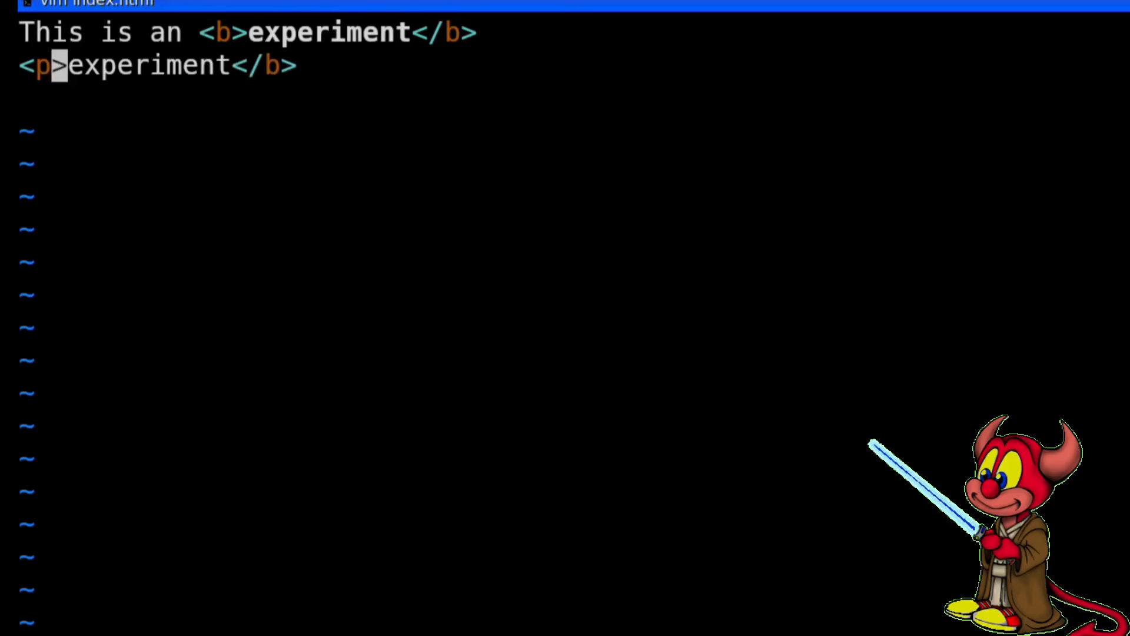
type("wdw")
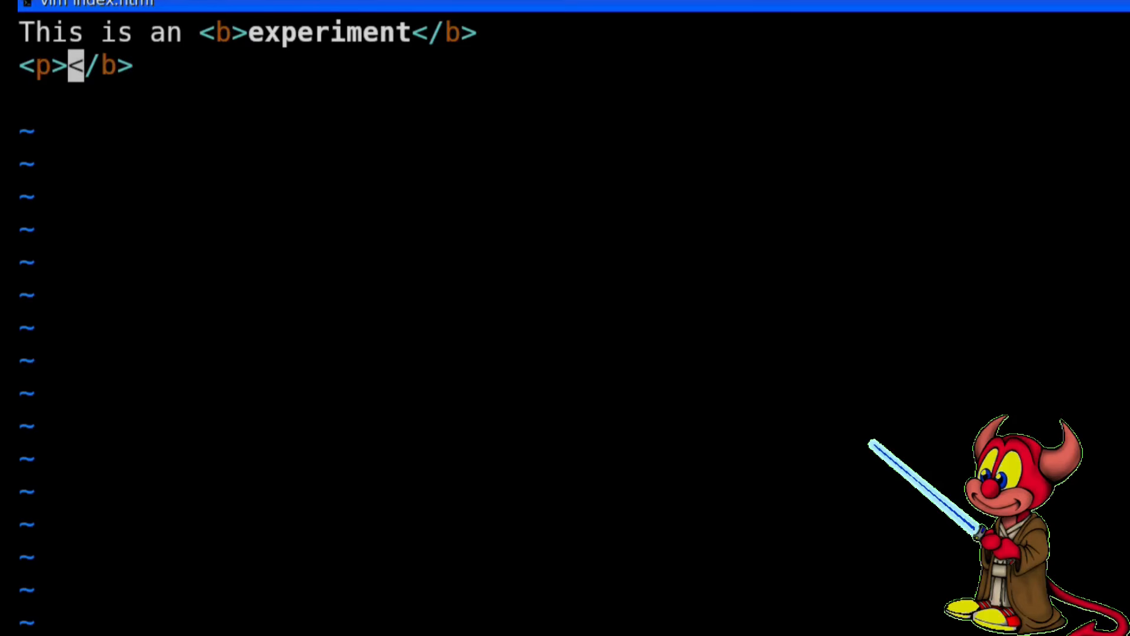
type("iI wAS HWE")
key("BackSpace")
key("BackSpace")
key("BackSpace")
key("BackSpace")
key("BackSpace")
key("BackSpace")
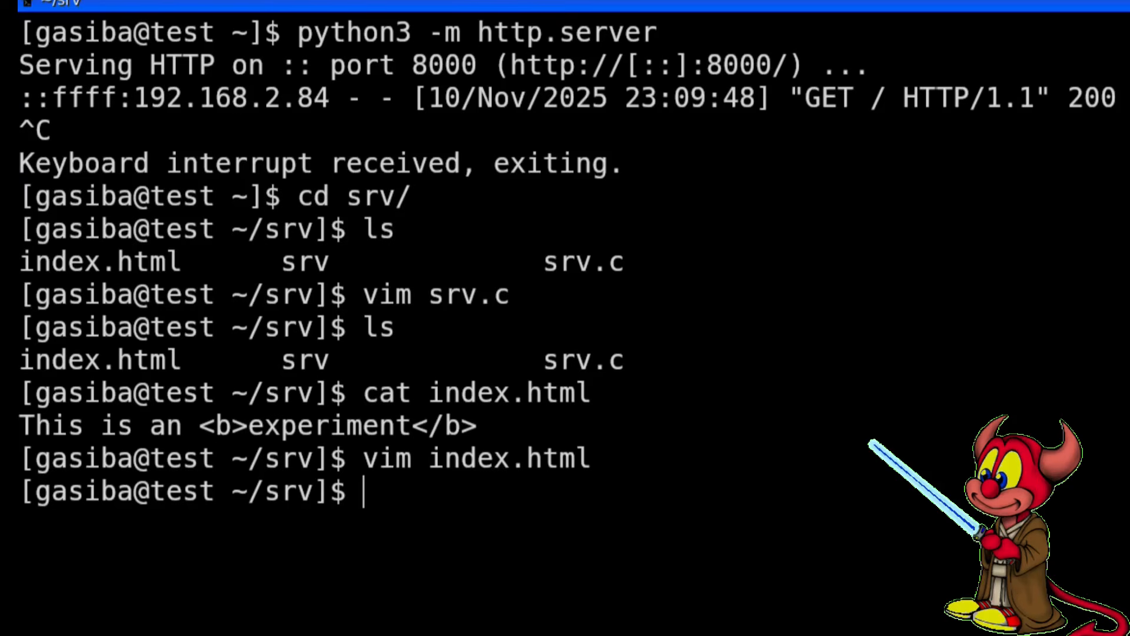
Start the compiled C web server from the srv folder with ./srv.
key("Up")
key("Up")
key("Down")
key("Down")
type("./srv")
key("Return")
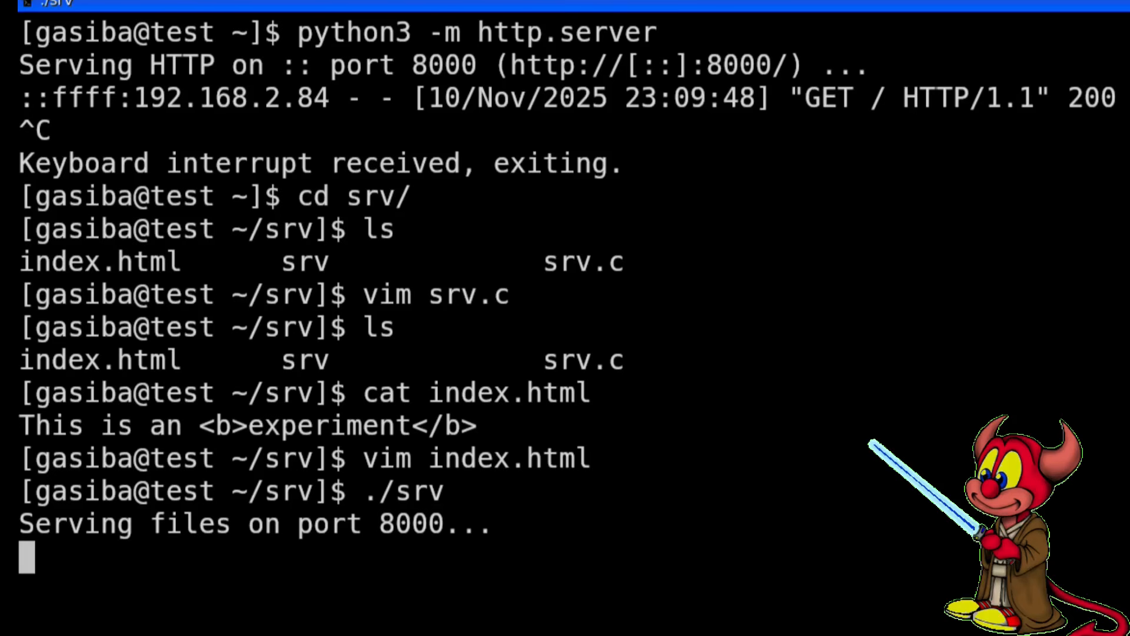
key("alt+Tab")
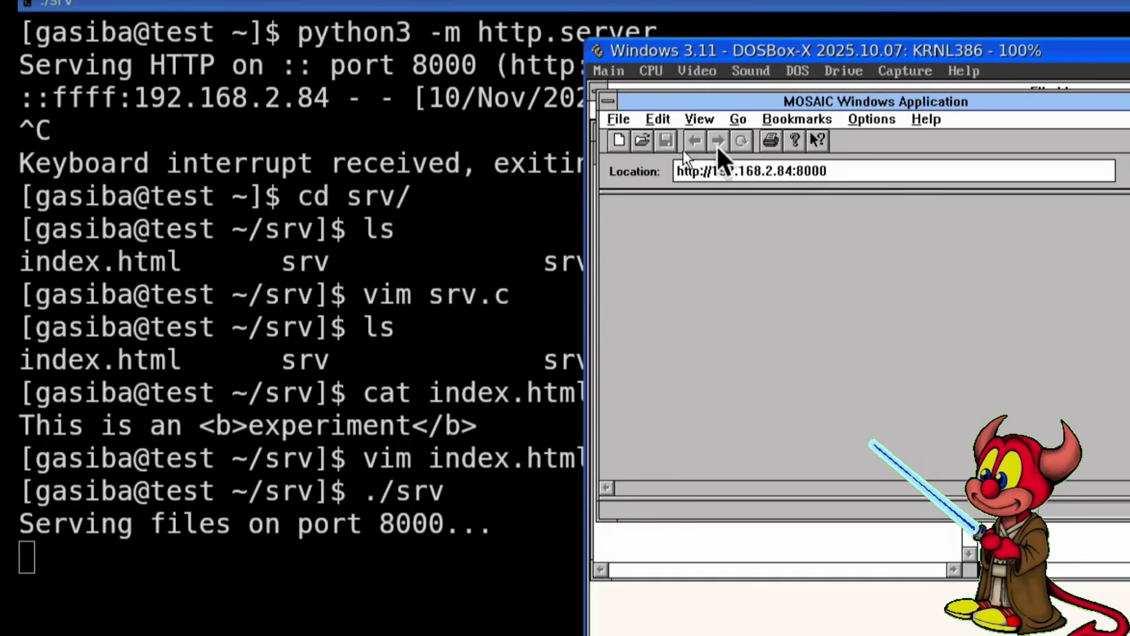
left_click(871, 170)
key("Return")
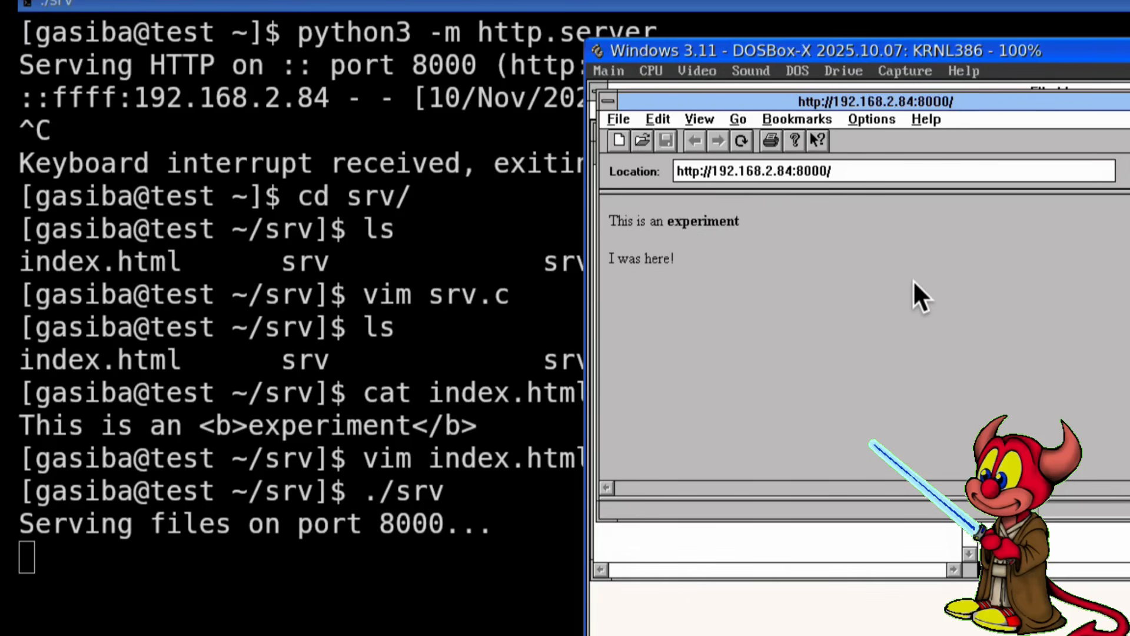
double_click(612, 101)
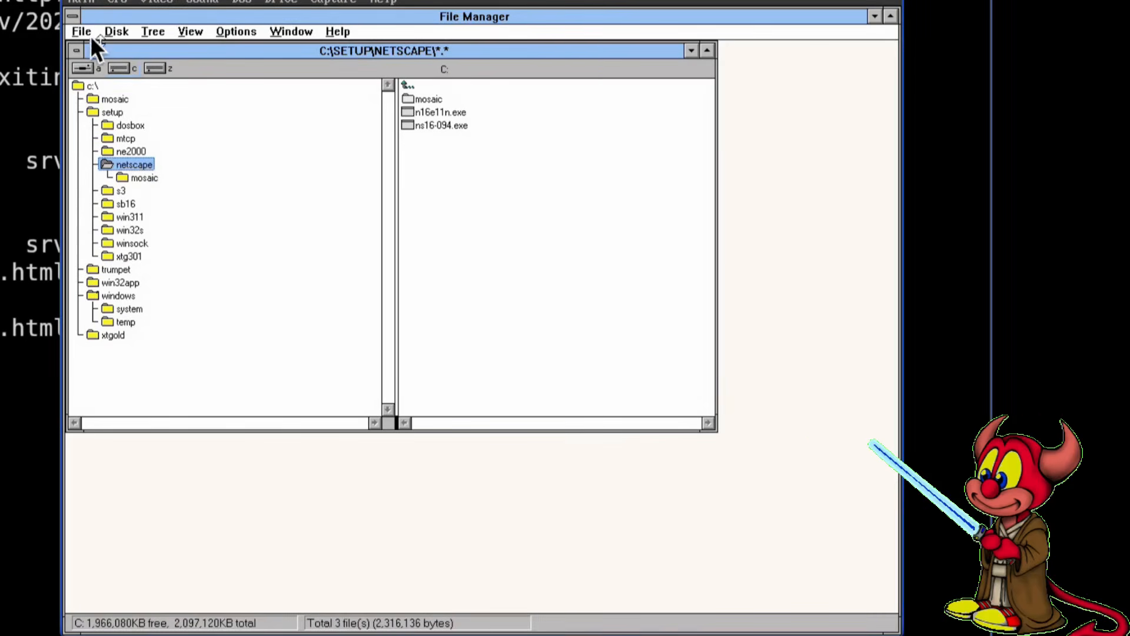
Create a directory named n11 inside C:\SETUP\NETSCAPE.
left_click(218, 52)
left_click(148, 192)
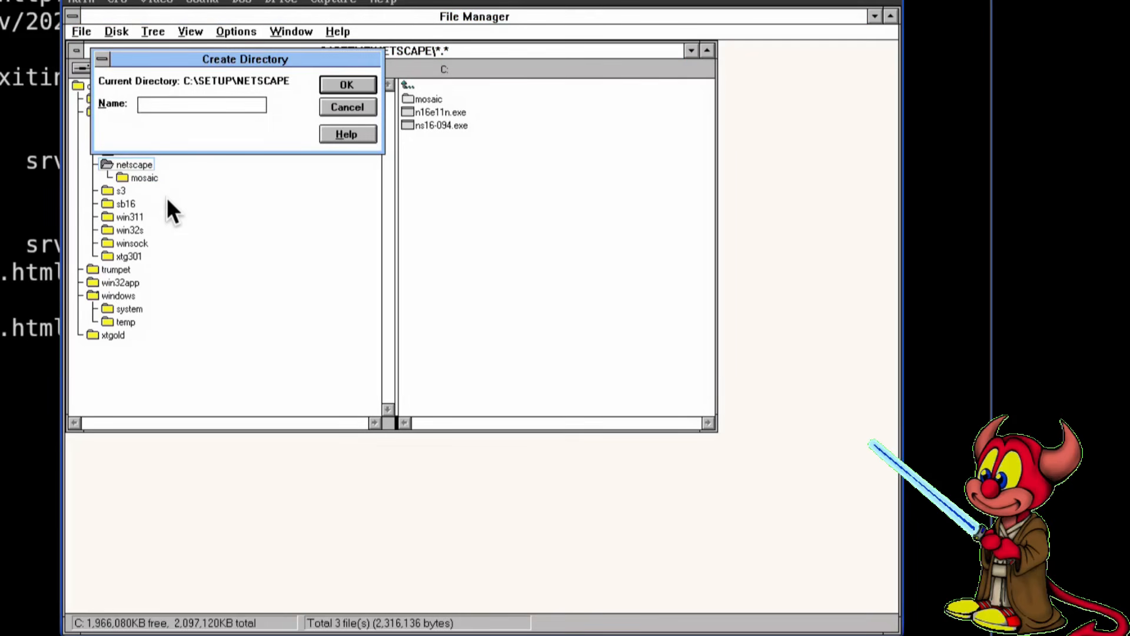
type("n11")
key("Return")
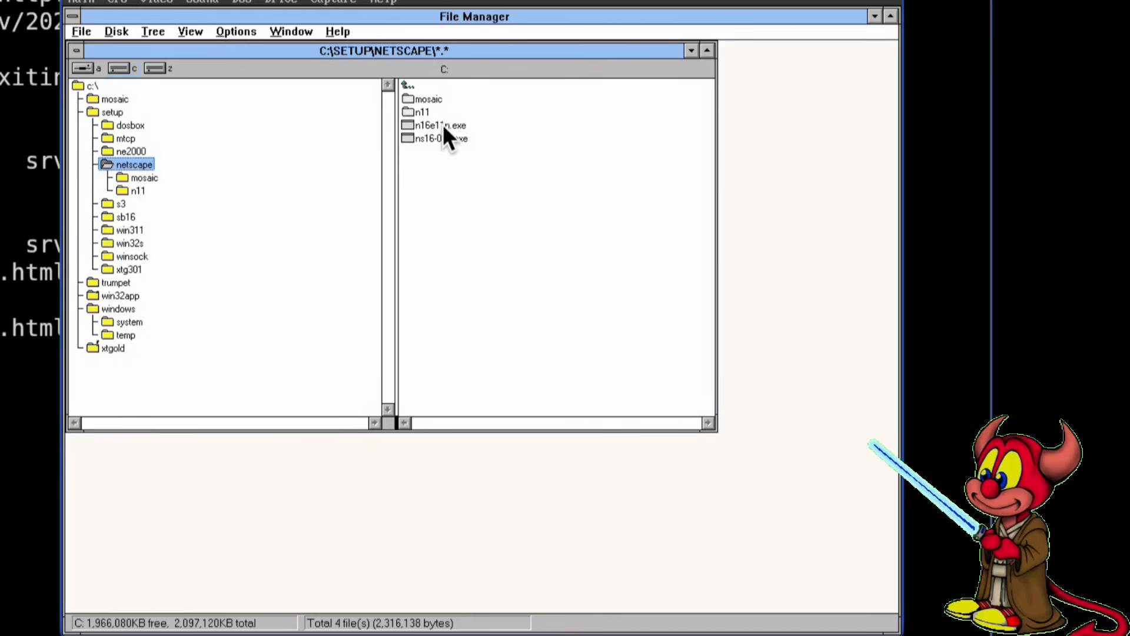
Move n16e11n.exe into the n11 folder and run it from there to extract the Netscape setup files.
left_click_drag(443, 124, 143, 190)
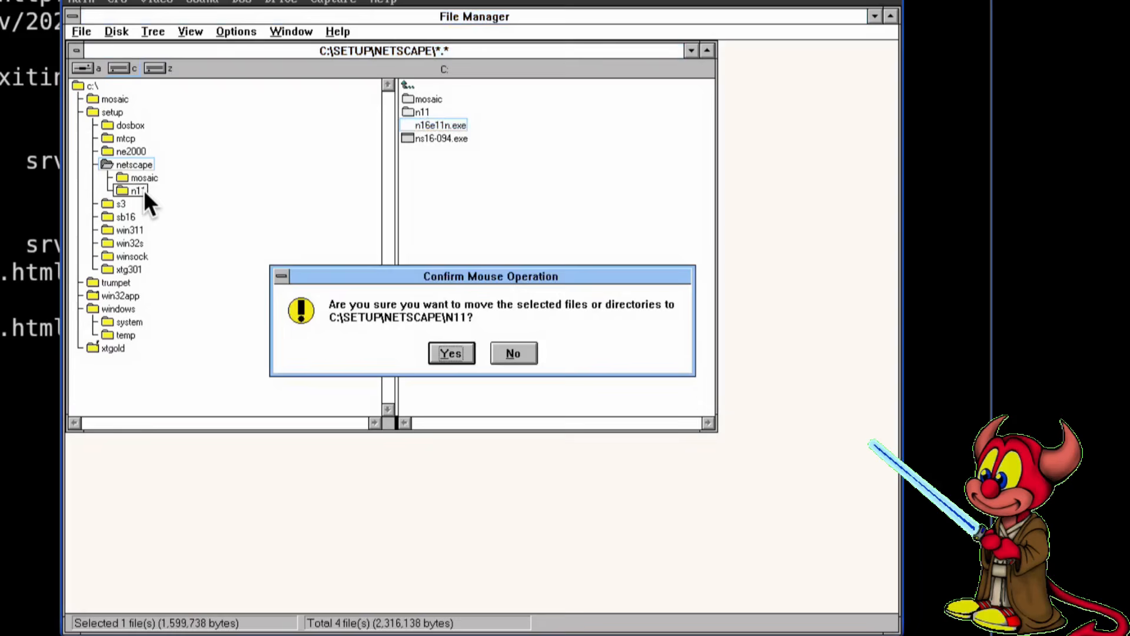
left_click(449, 349)
left_click(137, 189)
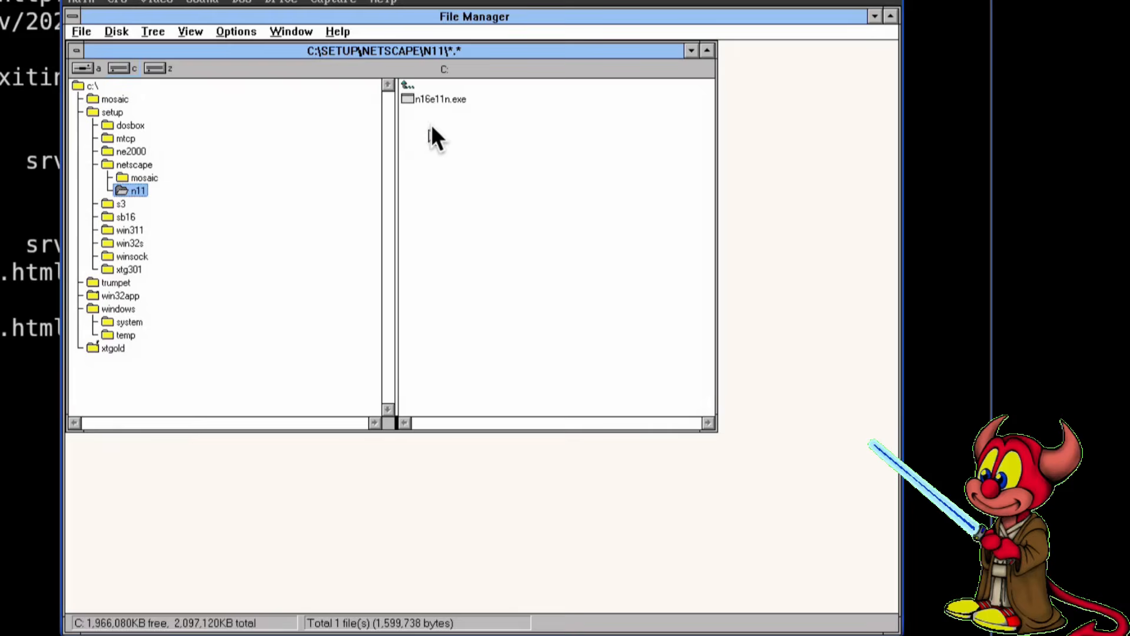
double_click(431, 97)
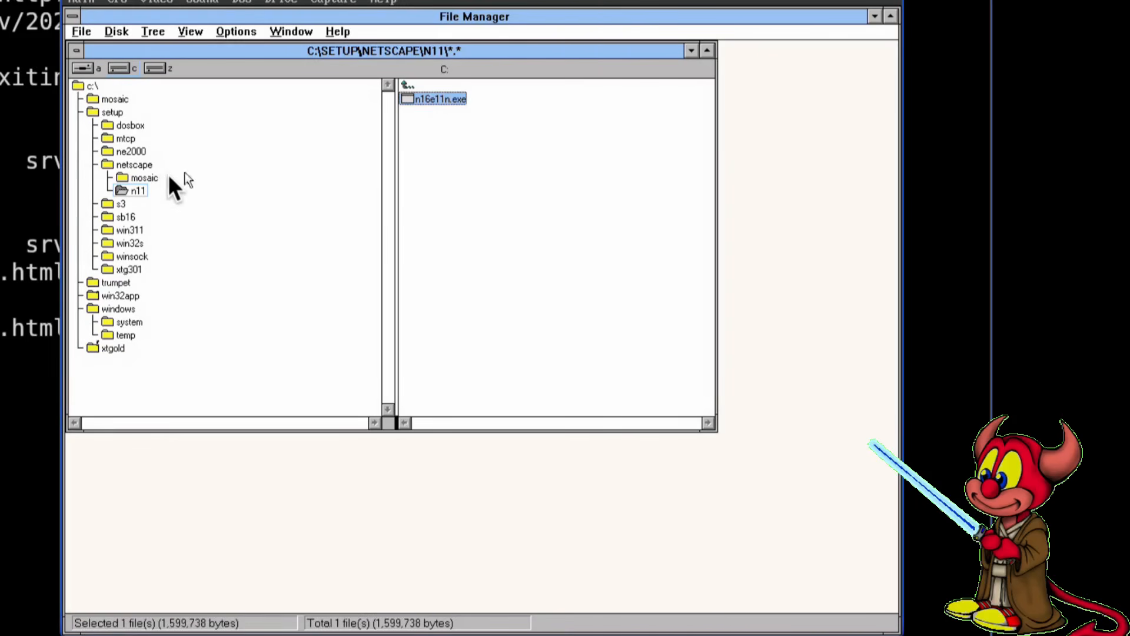
Run the Netscape setup from the n11 folder, installing to C:\NETSCAPE with the Netscape program group, and decline reading the README.
left_click(141, 177)
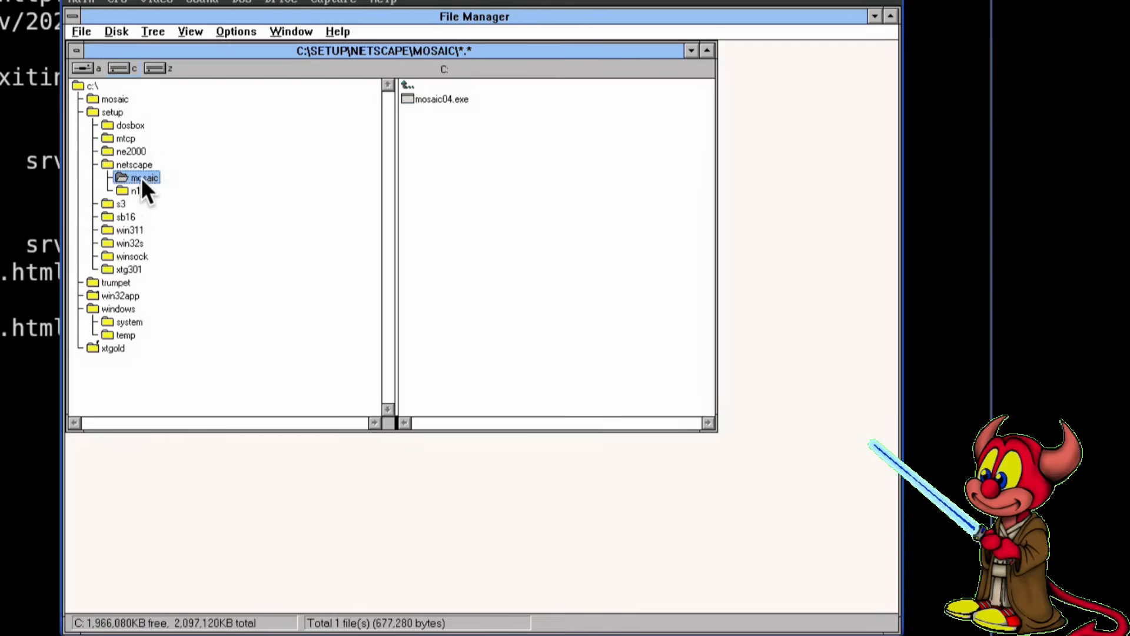
left_click(136, 191)
double_click(502, 112)
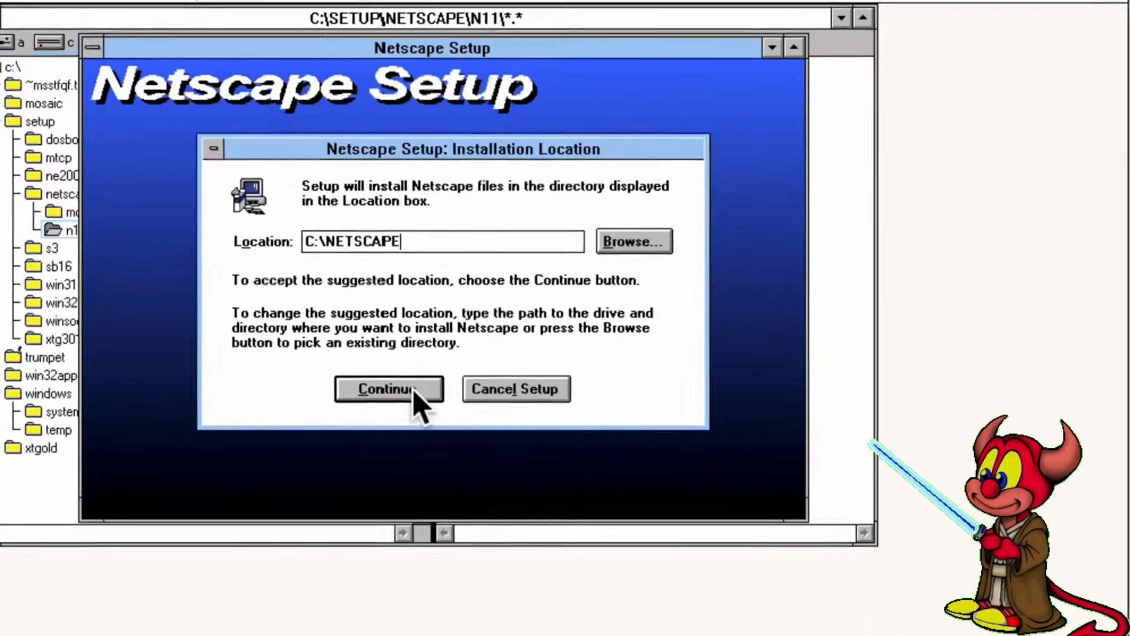
left_click(414, 390)
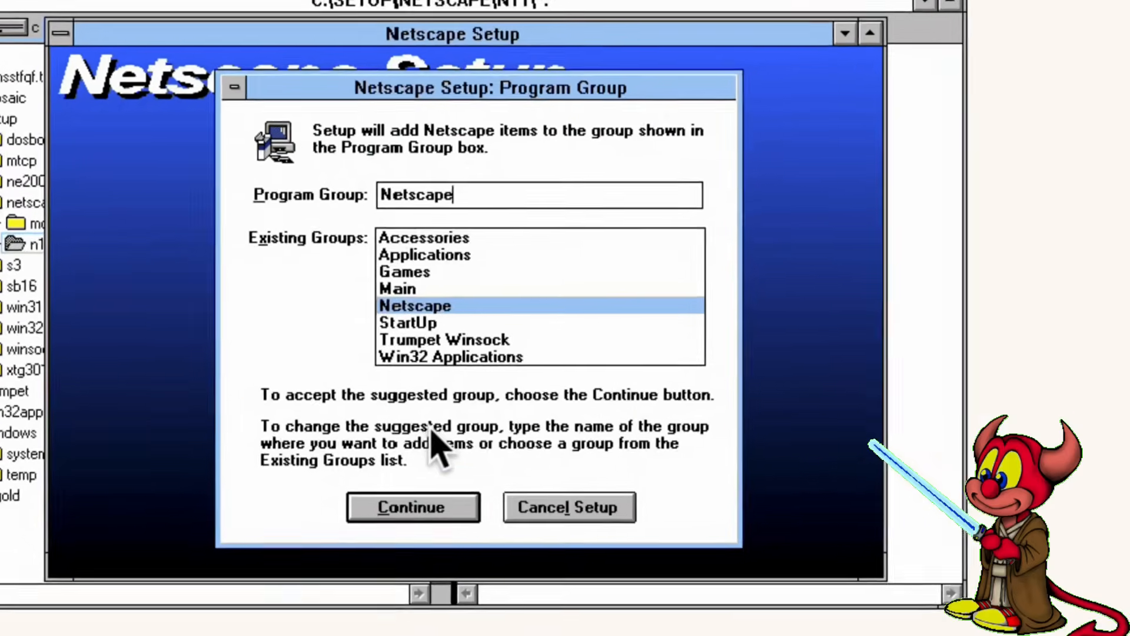
left_click(423, 531)
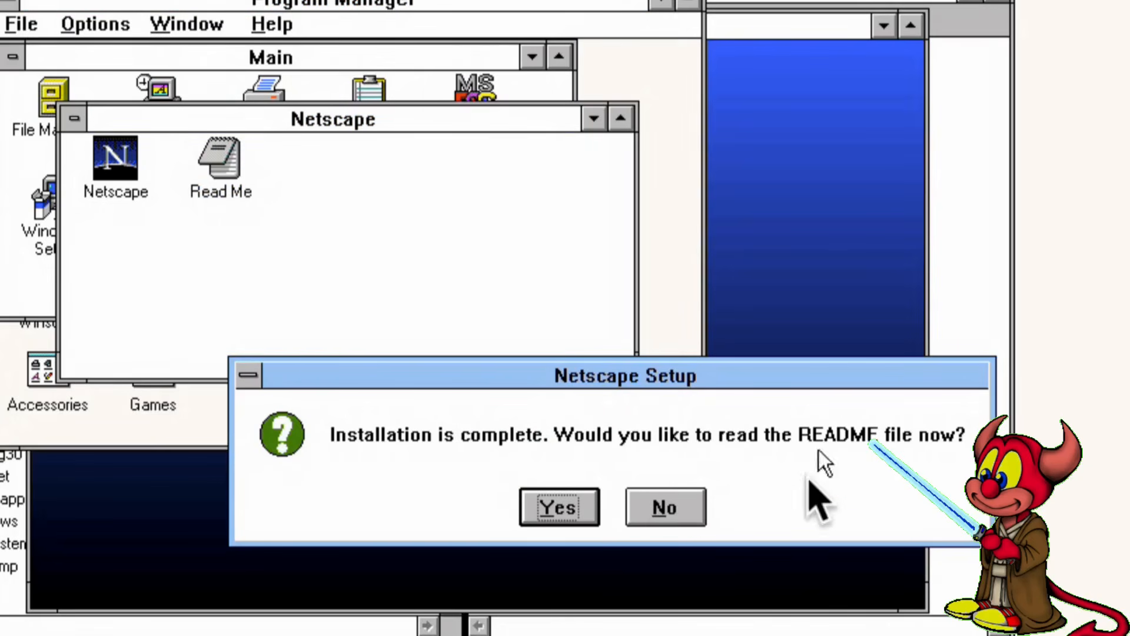
left_click(663, 508)
Launch Netscape, accept its license agreement and dismiss the unable-to-locate-server message.
double_click(117, 168)
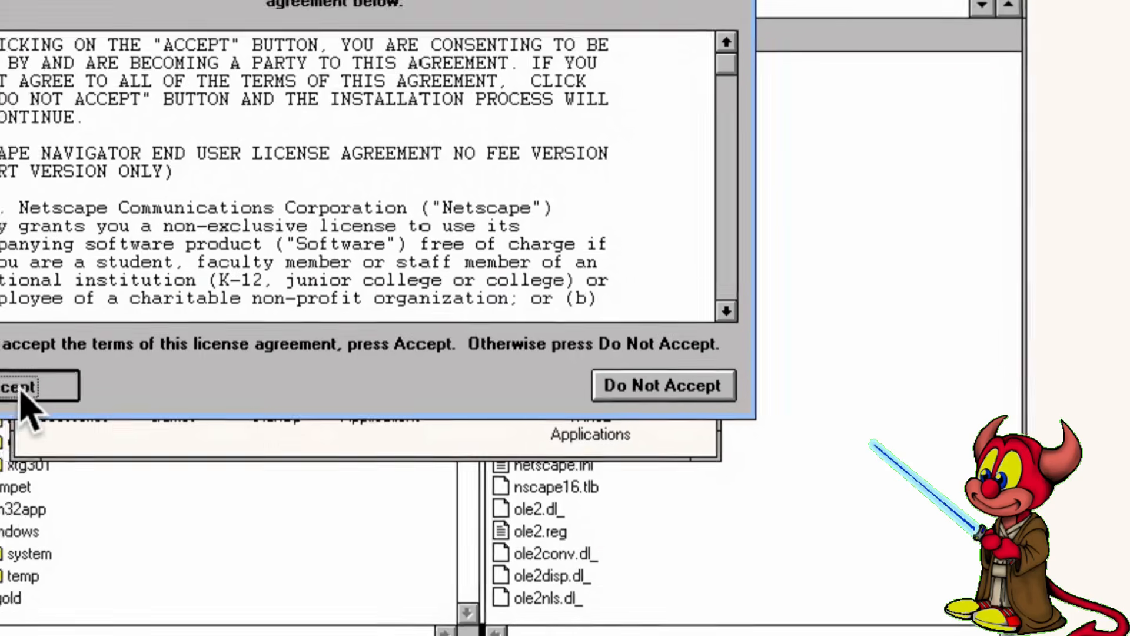
left_click(23, 390)
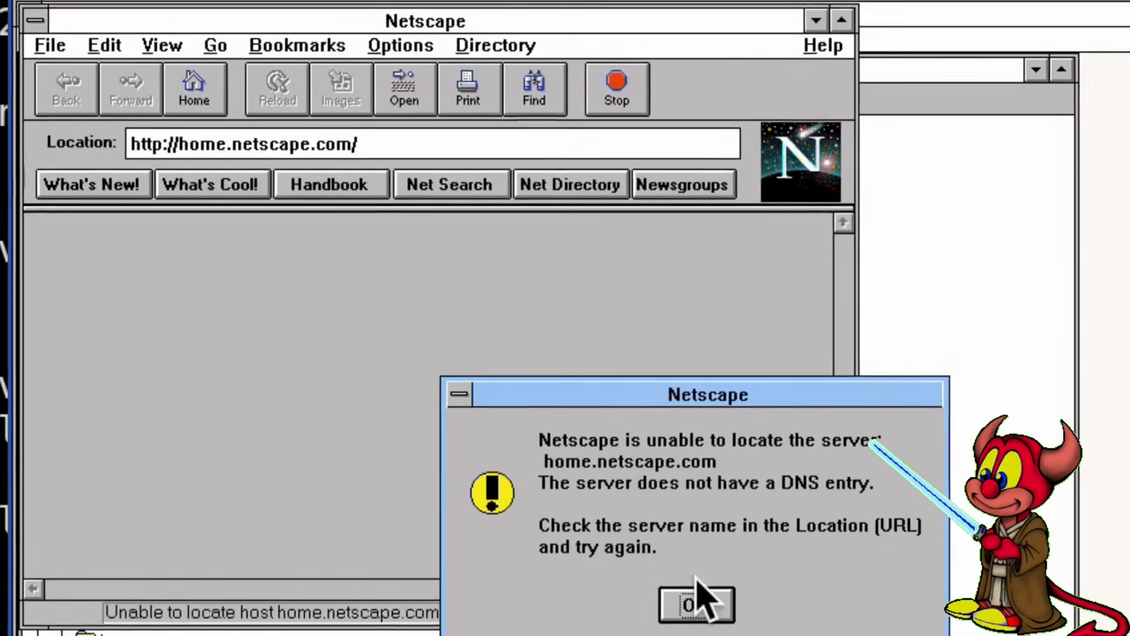
left_click(698, 606)
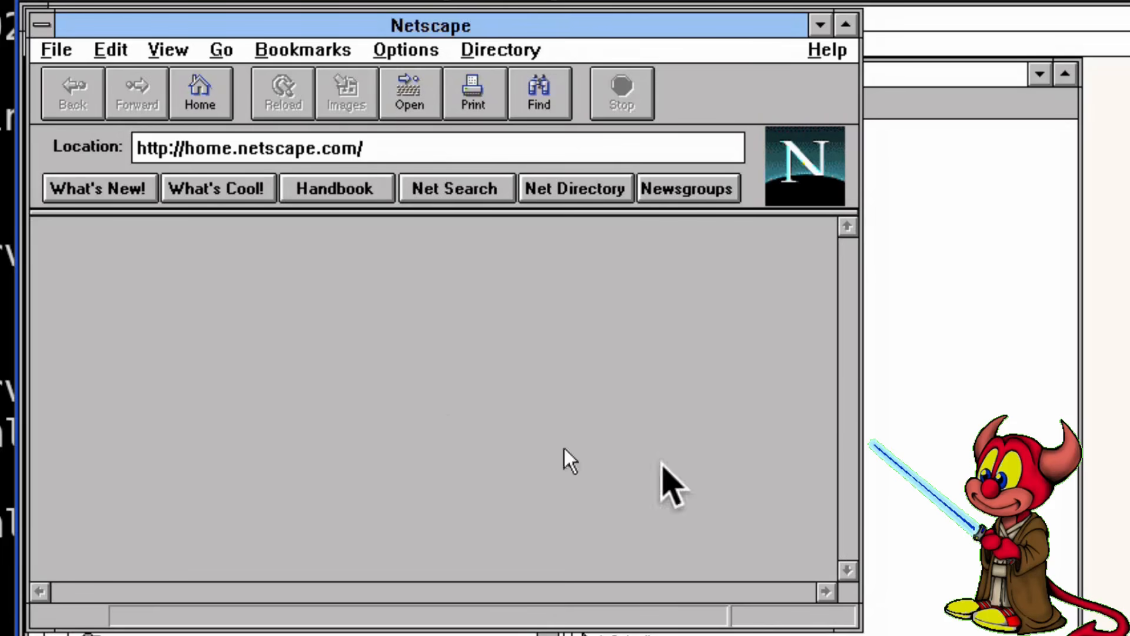
left_click(394, 150)
left_click_drag(394, 147, 429, 147)
left_click(222, 149)
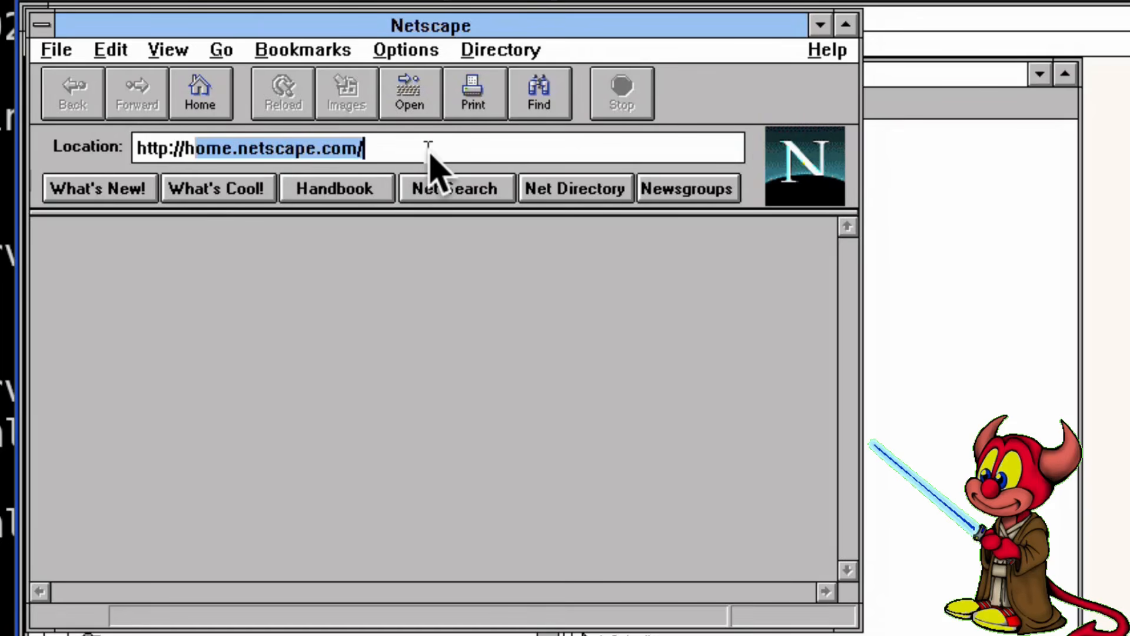
key("Delete")
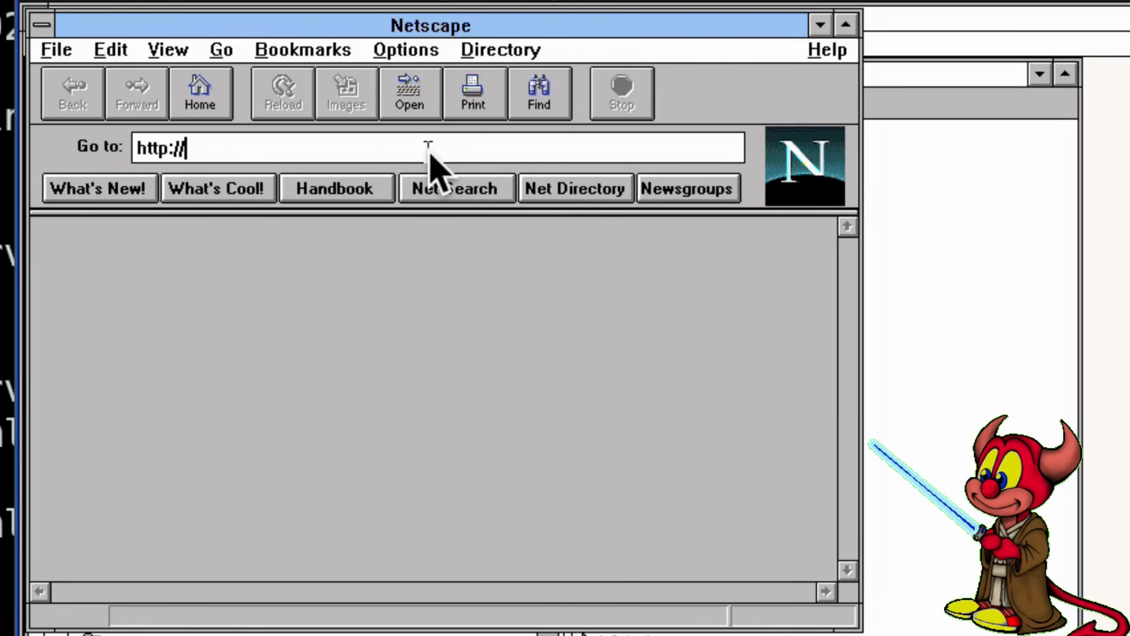
type("192.168")
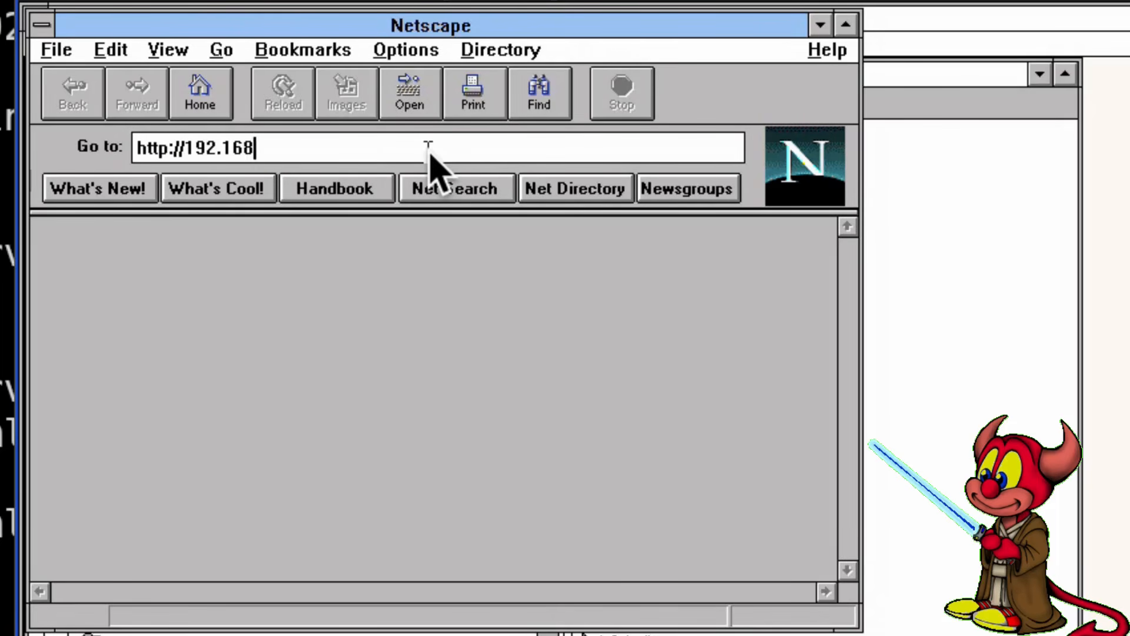
type(".2.84:8000")
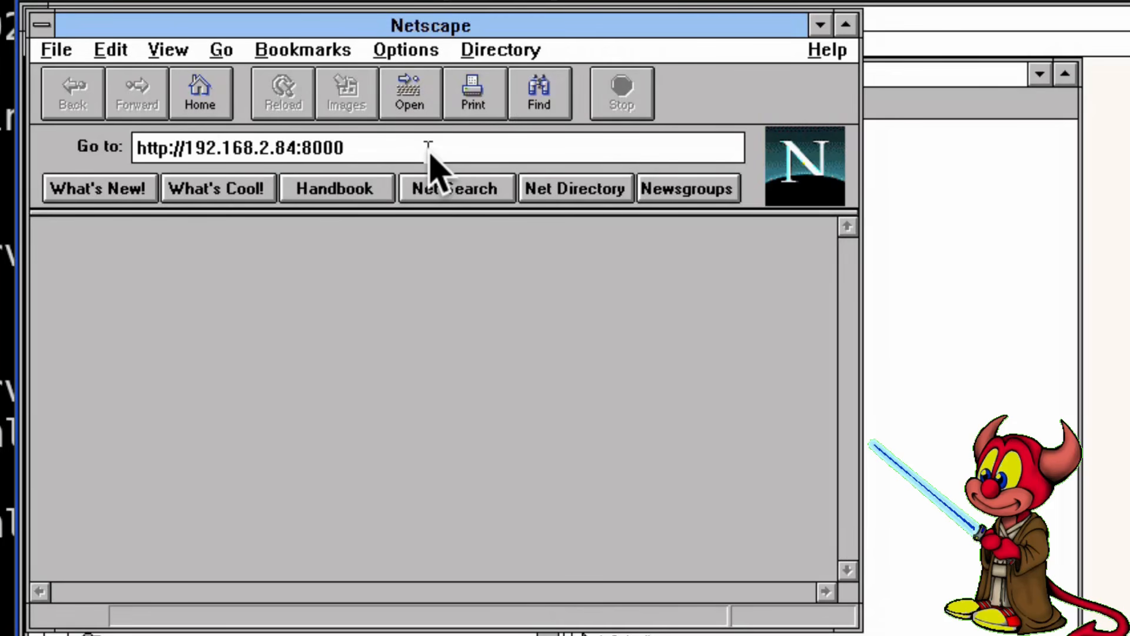
key("BackSpace")
type("00")
key("Return")
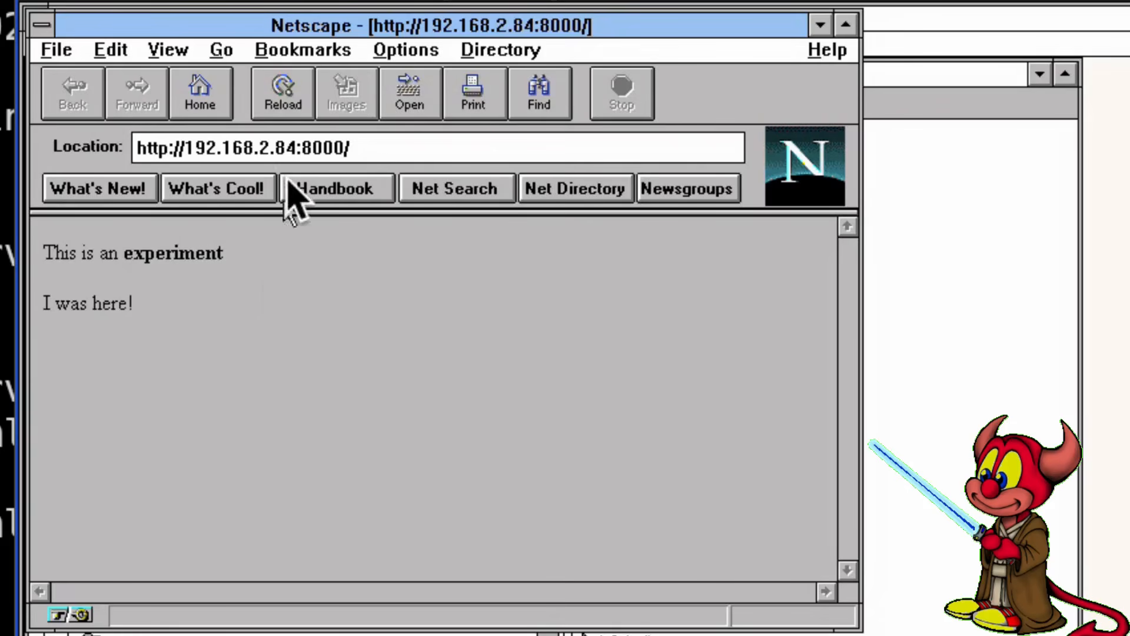
left_click_drag(180, 152, 429, 244)
type("theold")
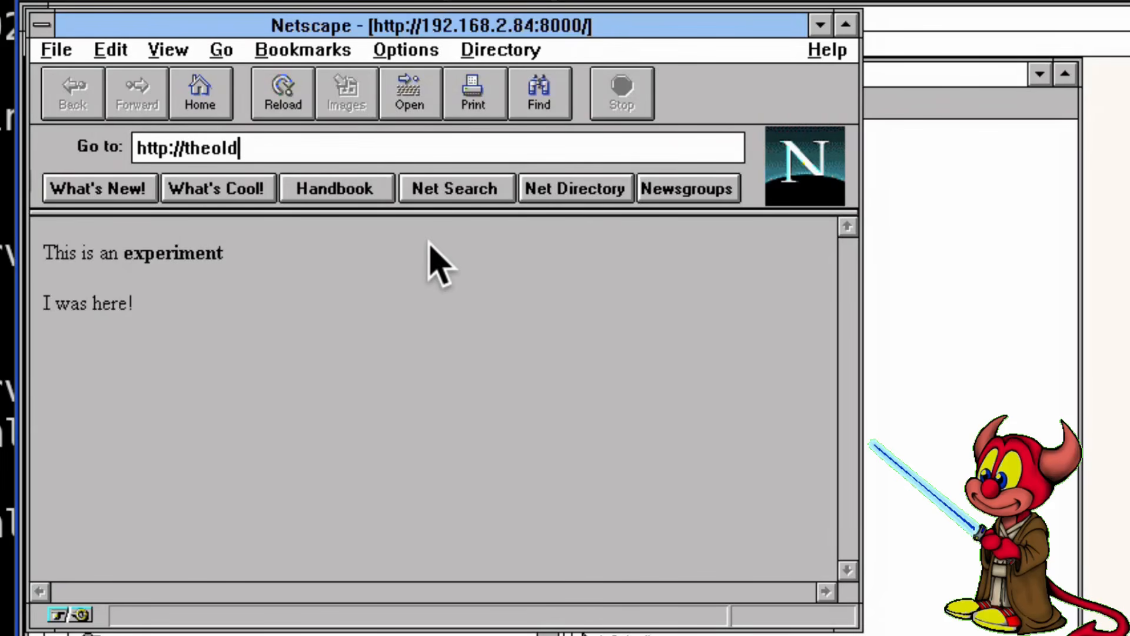
type("net.com")
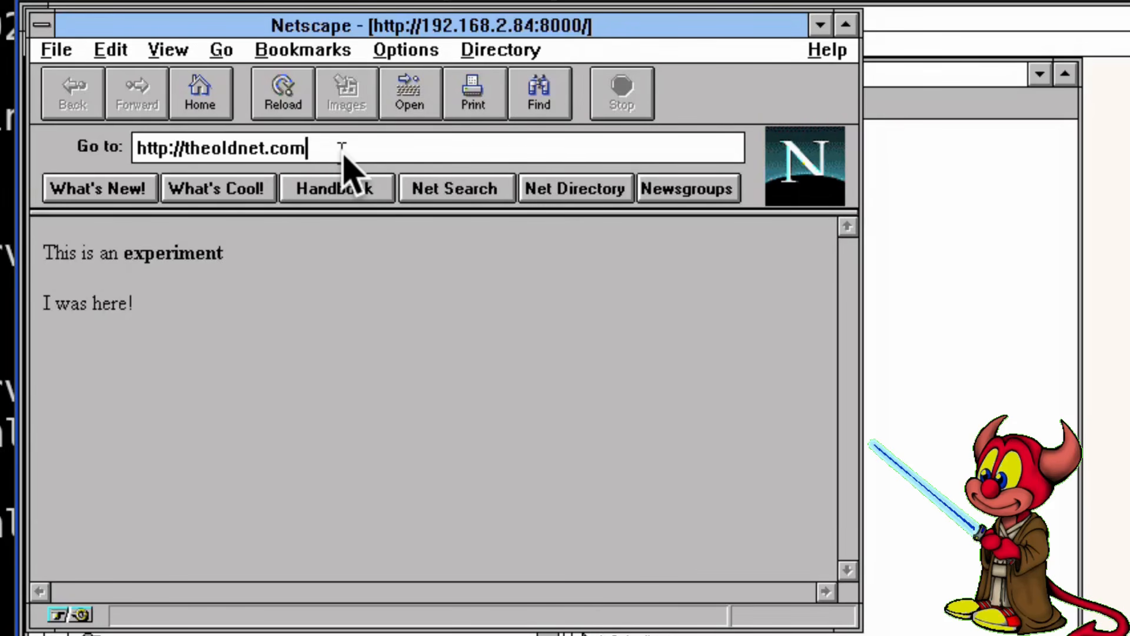
key("Return")
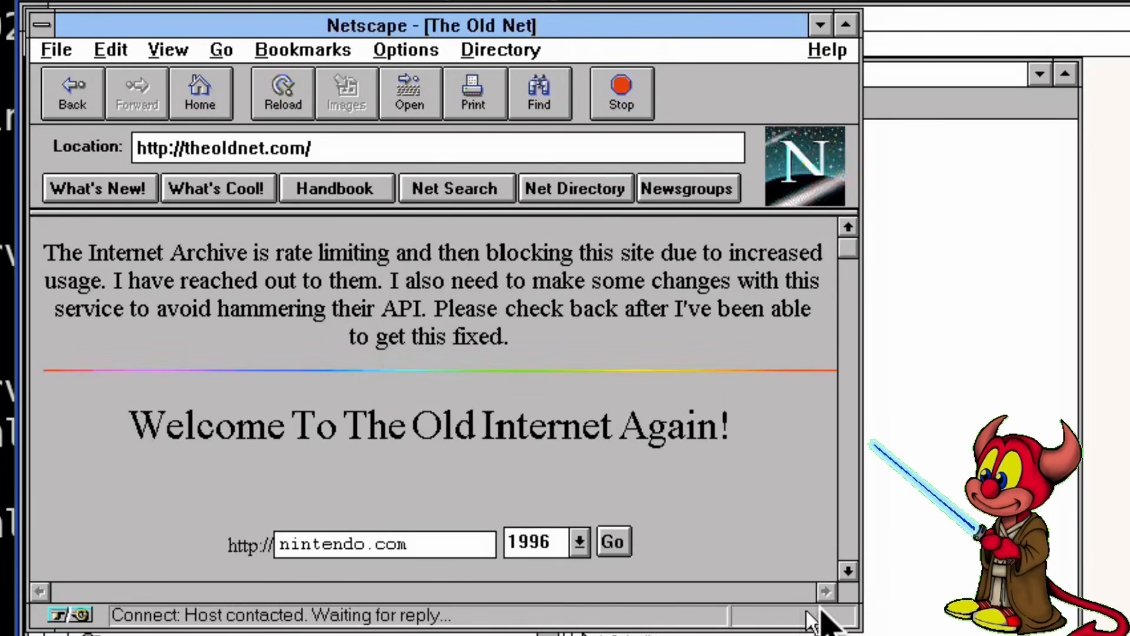
Look through The Old Net home page down to the end of its links table, and return to the page's beginning.
left_click(848, 571)
left_click(848, 570)
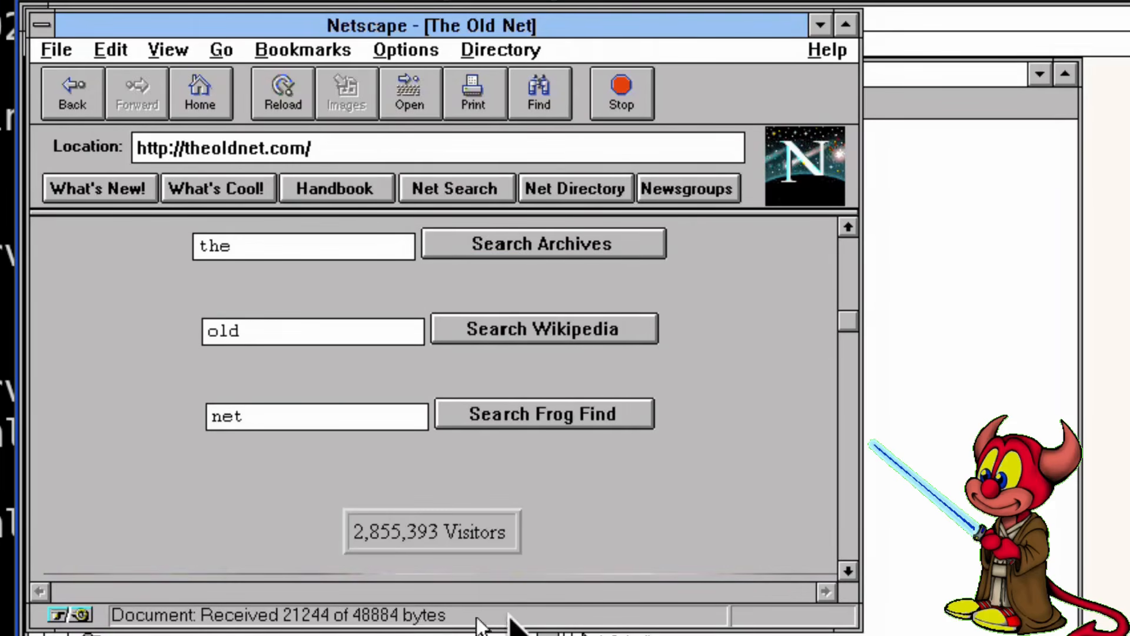
left_click(847, 570)
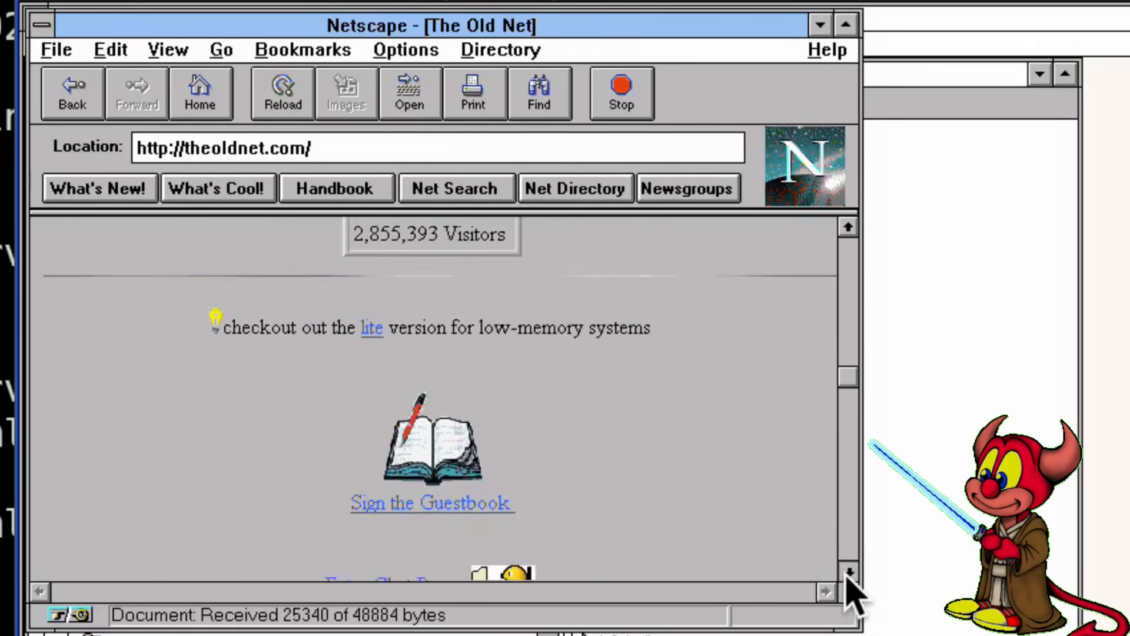
left_click(848, 571)
left_click(847, 571)
left_click(847, 571)
left_click(848, 570)
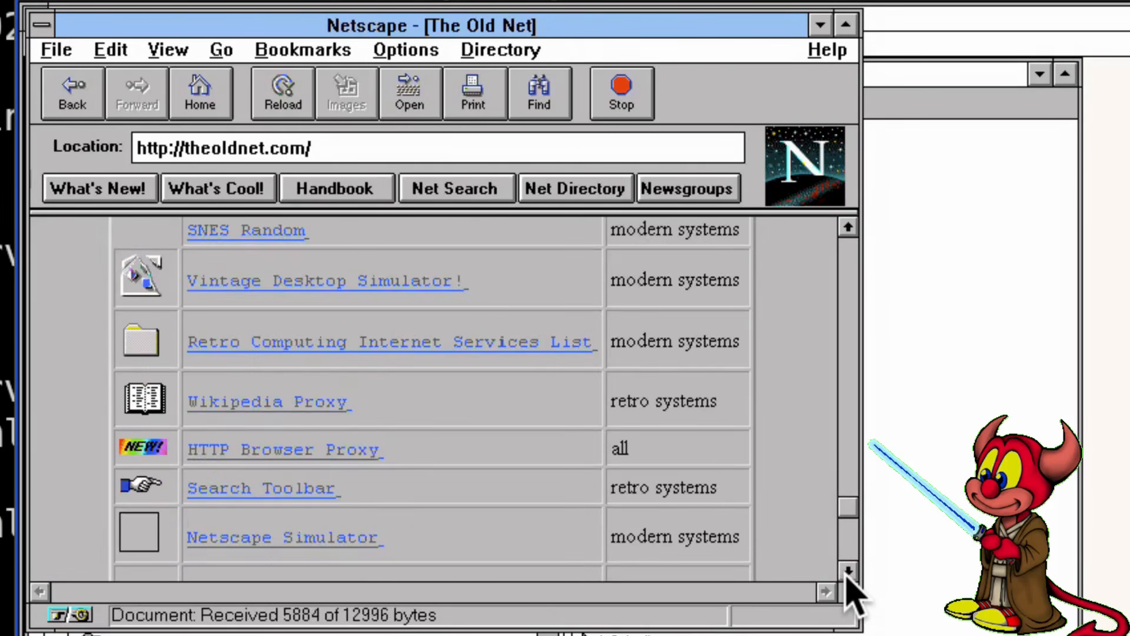
left_click(847, 574)
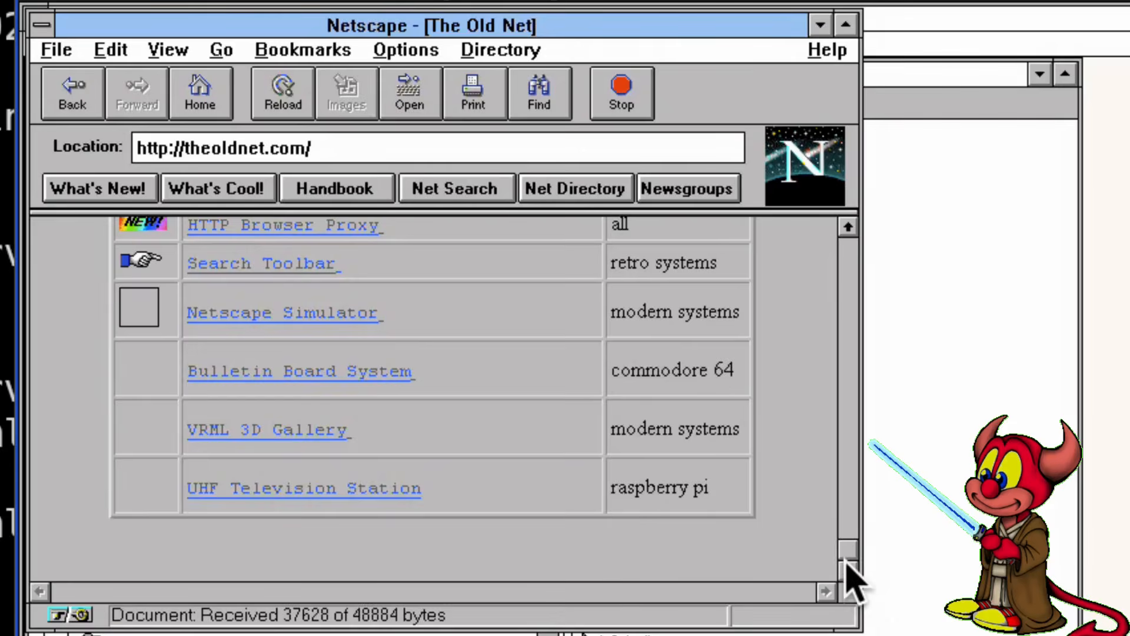
left_click_drag(847, 513, 855, 231)
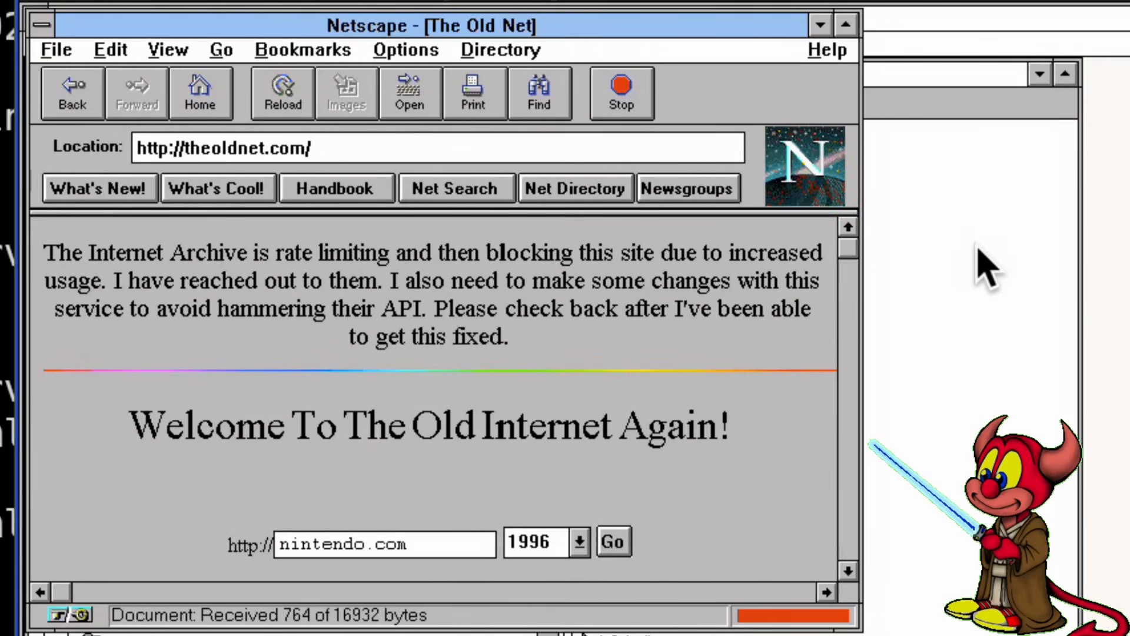